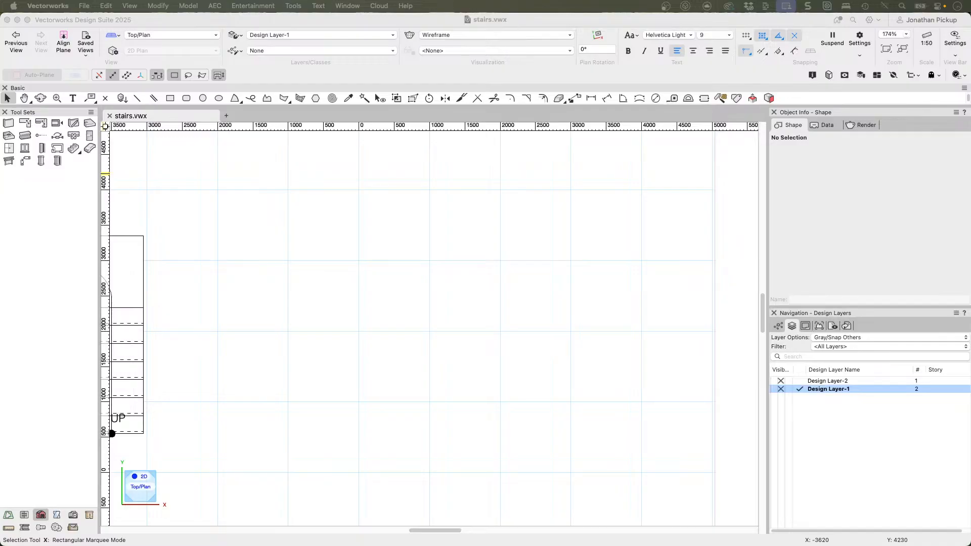
# Step: Move the U-shaped custom stair horizontally about 2600 mm toward the drawing origin
pyautogui.press('h')
pyautogui.moveTo(184, 275); pyautogui.dragTo(373, 264)
pyautogui.press('x')
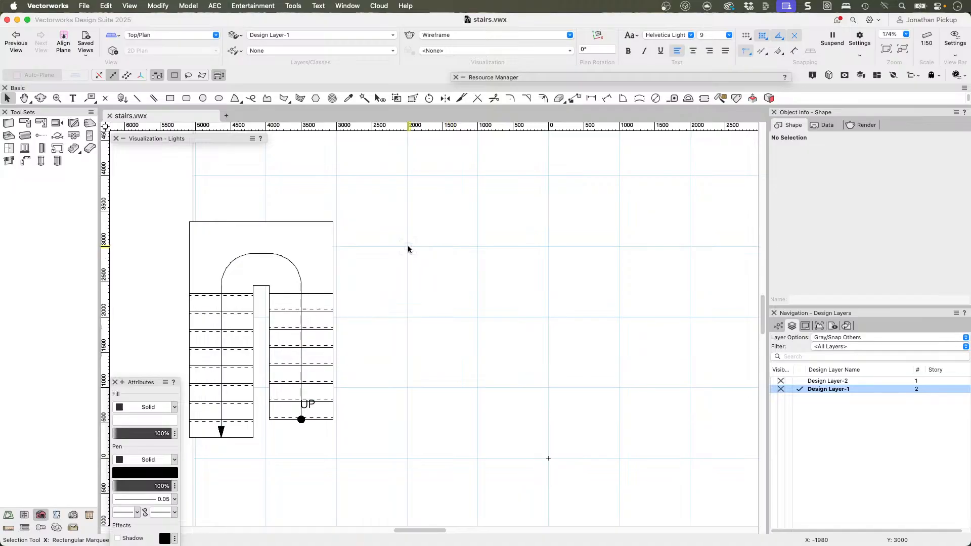
pyautogui.press('super+a')
pyautogui.moveTo(268, 286); pyautogui.dragTo(451, 285)
pyautogui.moveTo(451, 285)
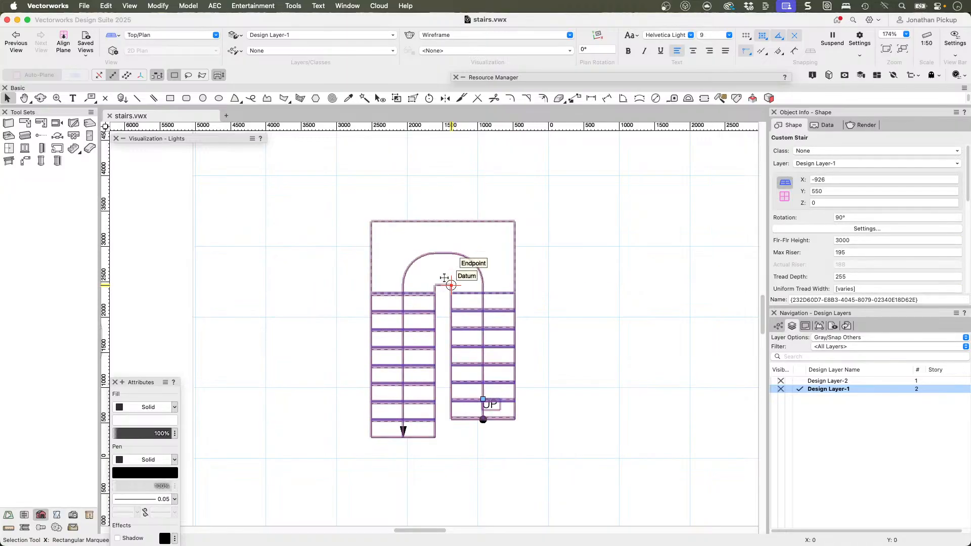
# Step: Inspect the custom stair in a shaded 3D view and return to the Top/Plan view
pyautogui.press('c')
pyautogui.moveTo(444, 278)
pyautogui.mouseDown()
pyautogui.moveTo(433, 282)
pyautogui.moveTo(305, 148)
pyautogui.mouseUp()
pyautogui.press('x')
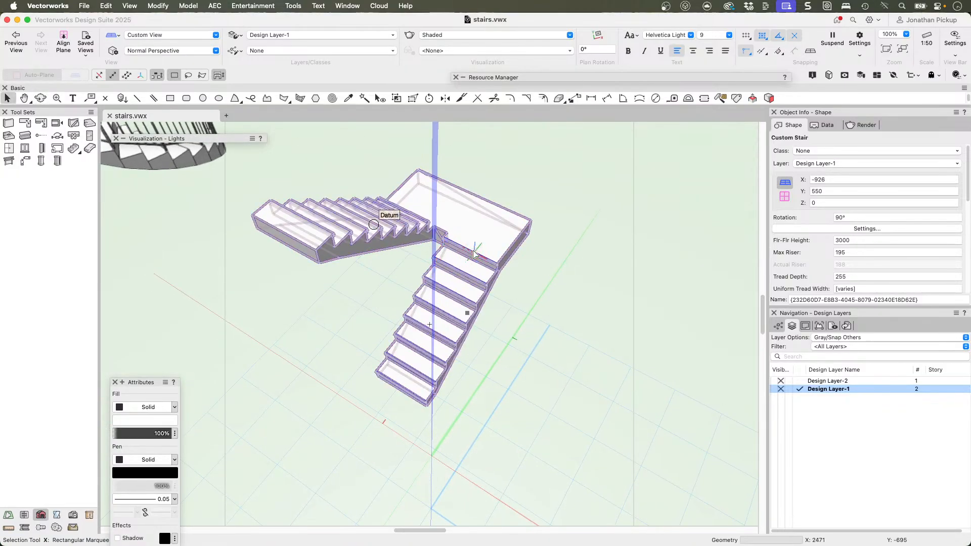
pyautogui.press('F5')
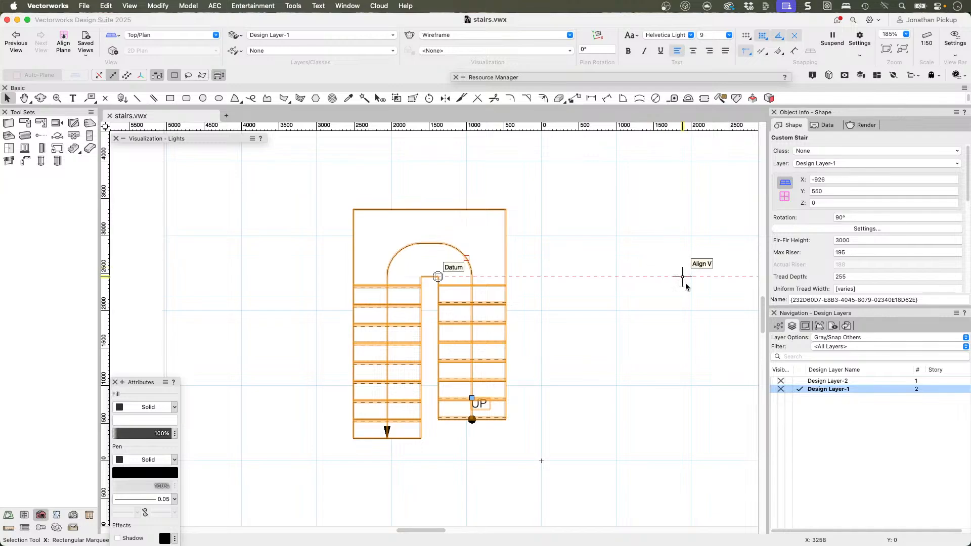
pyautogui.moveTo(421, 401)
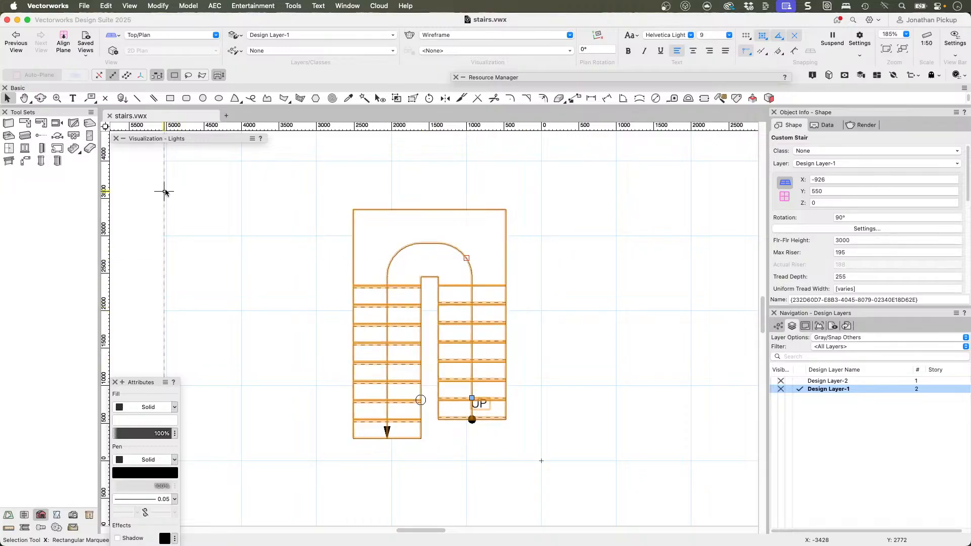
pyautogui.click(74, 149)
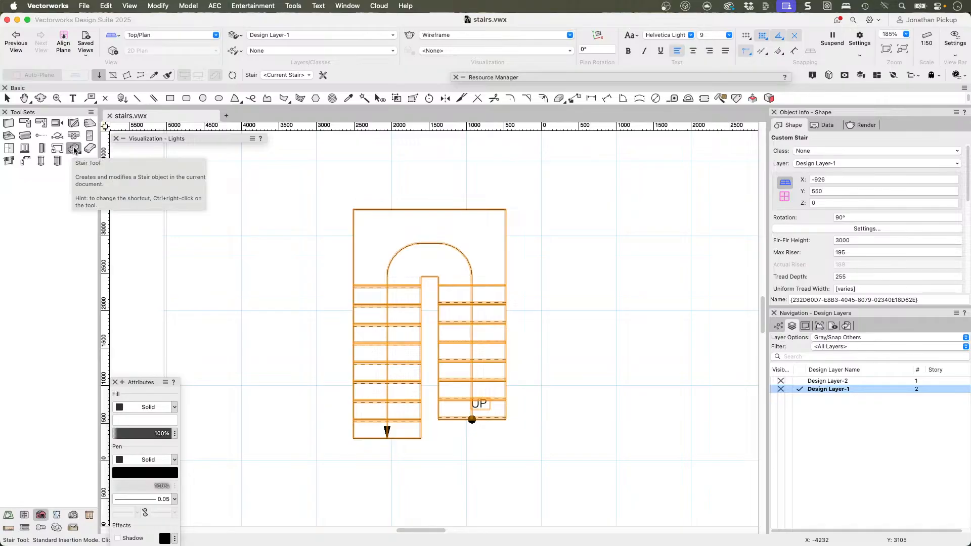
pyautogui.click(74, 150)
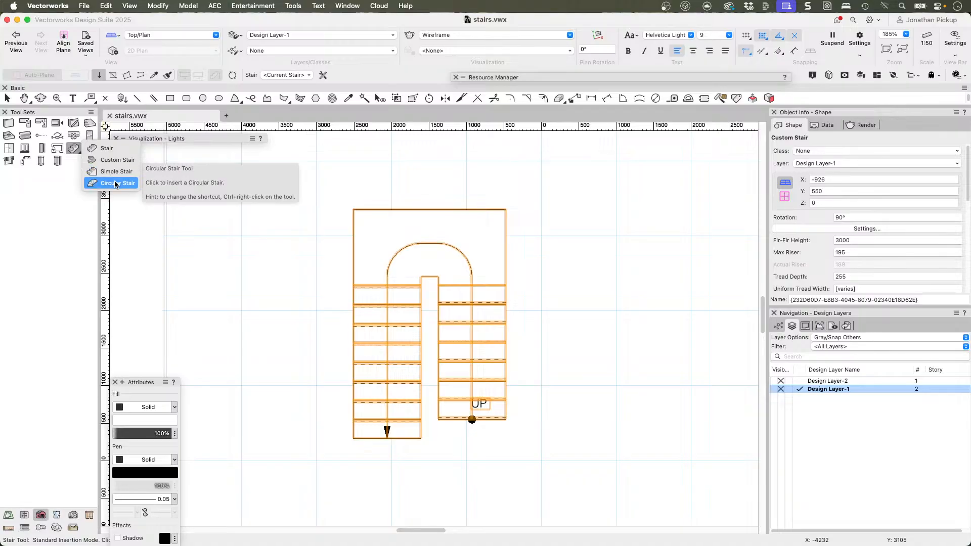
pyautogui.click(116, 176)
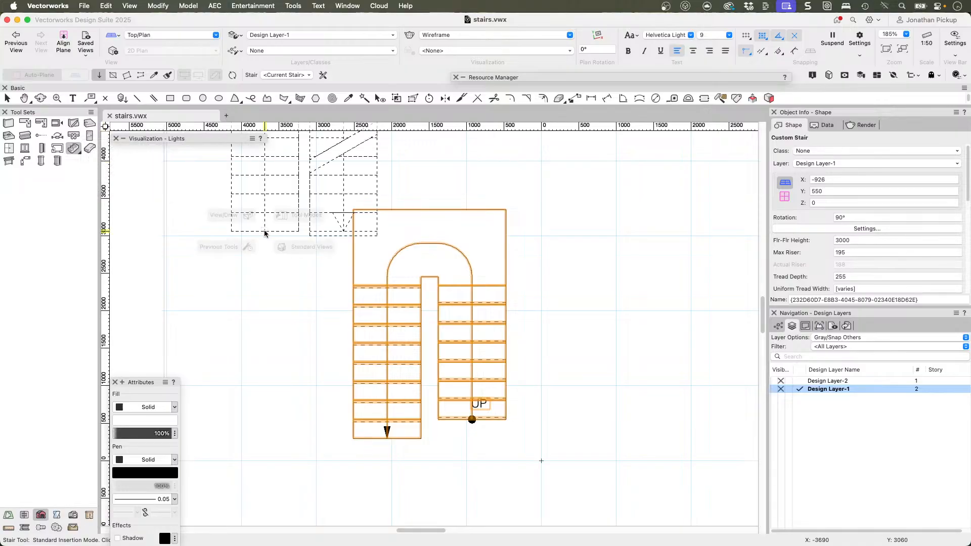
pyautogui.press('x')
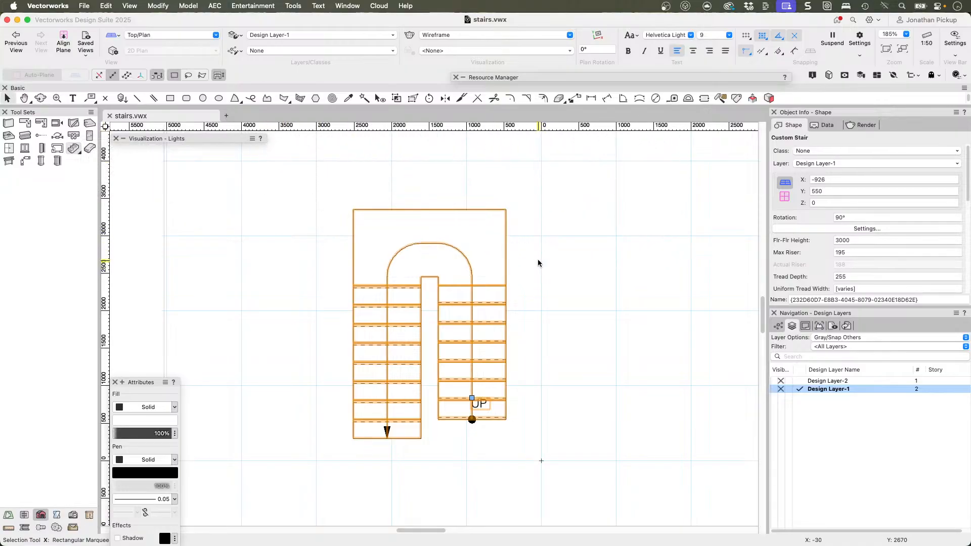
# Step: Review the custom stair's general settings and close the dialog without changing any values
pyautogui.click(432, 261)
pyautogui.doubleClick(431, 261)
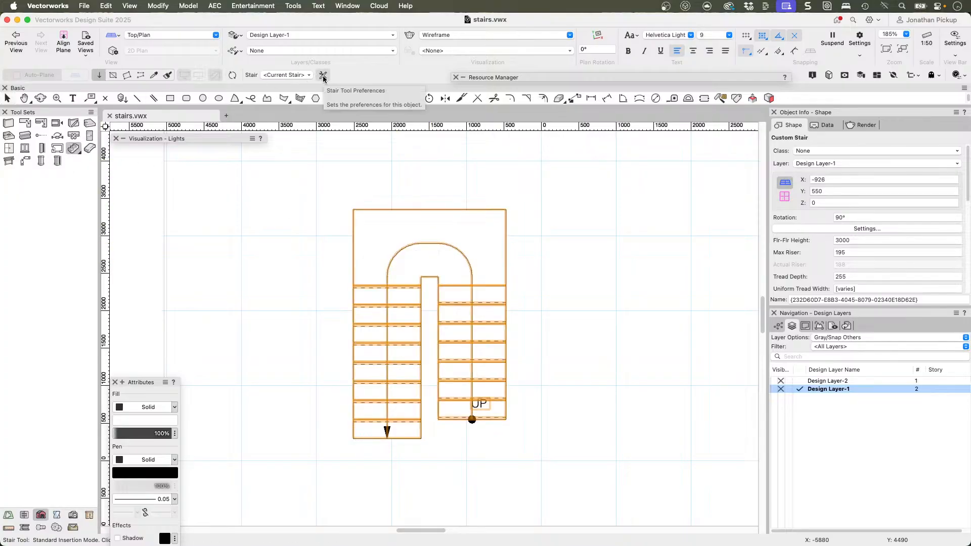
pyautogui.press('x')
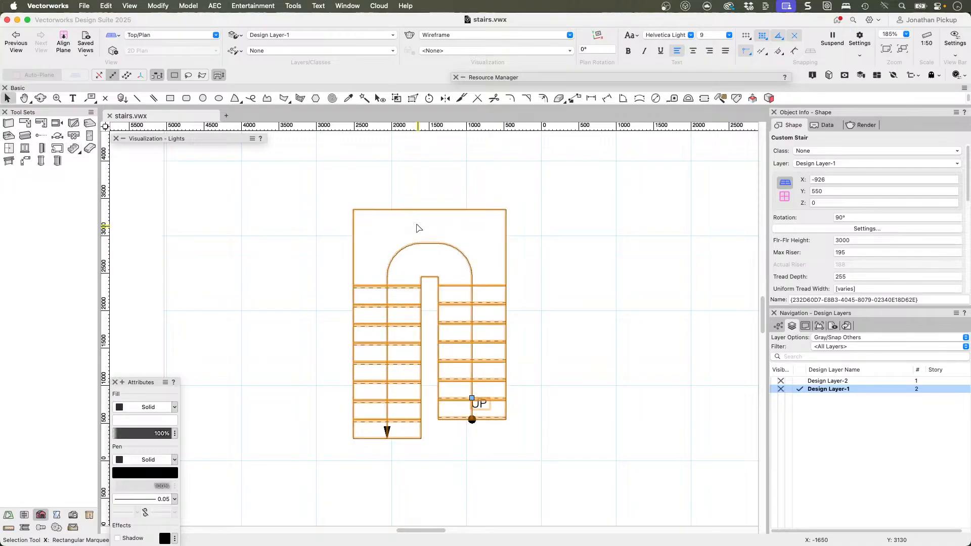
pyautogui.click(859, 229)
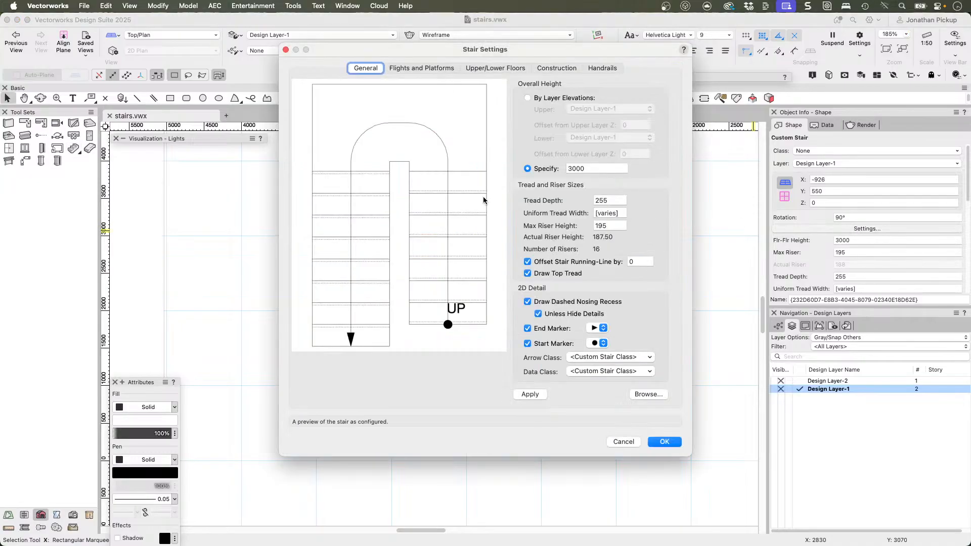
pyautogui.press('Return')
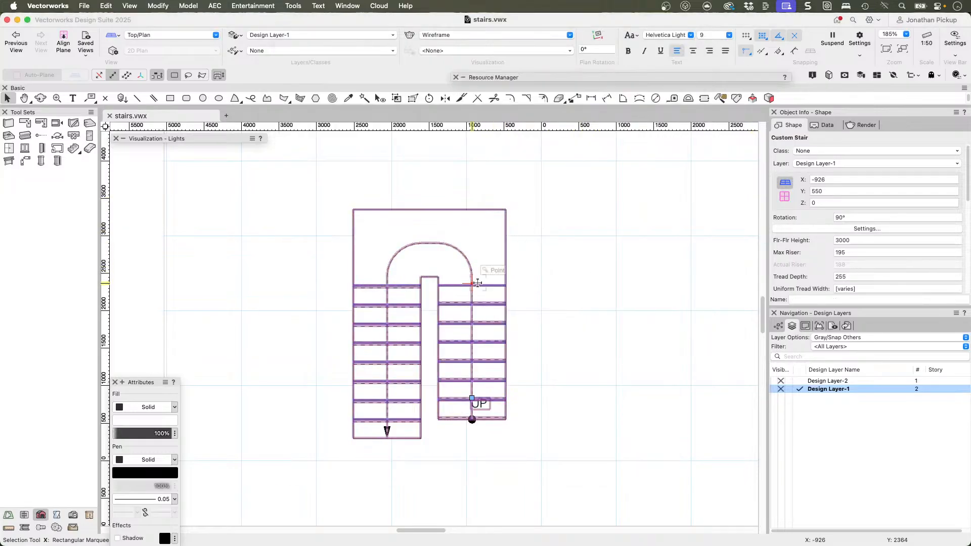
# Step: Open the settings of the separate U-shaped stair drawn with a break line and dashed upper flight
pyautogui.moveTo(618, 271); pyautogui.dragTo(252, 261, button='middle')
pyautogui.scroll(-5, 436, 276)
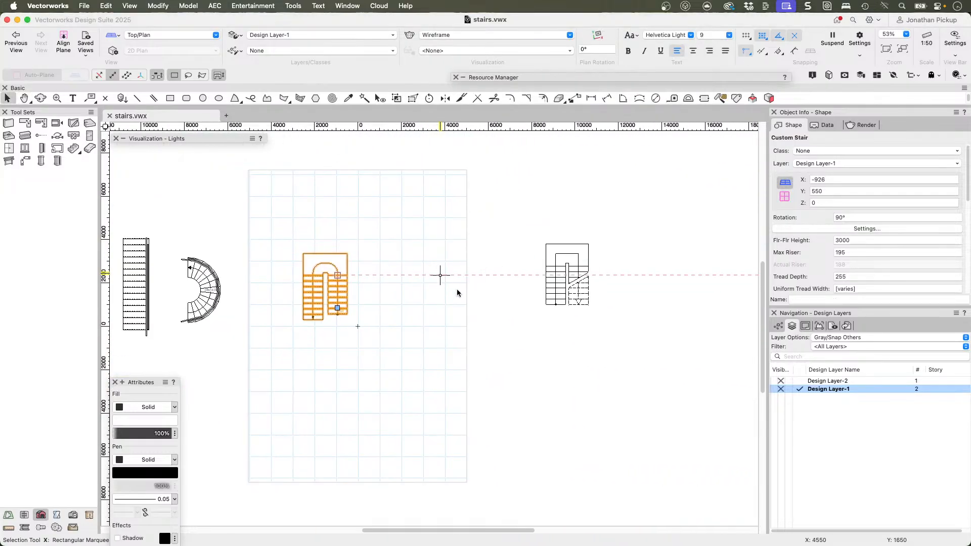
pyautogui.scroll(5, 575, 275)
pyautogui.click(574, 275)
pyautogui.moveTo(574, 276); pyautogui.dragTo(483, 291, button='middle')
pyautogui.scroll(4, 482, 290)
pyautogui.click(650, 287)
pyautogui.scroll(-1, 637, 370)
pyautogui.moveTo(630, 382); pyautogui.dragTo(600, 371, button='middle')
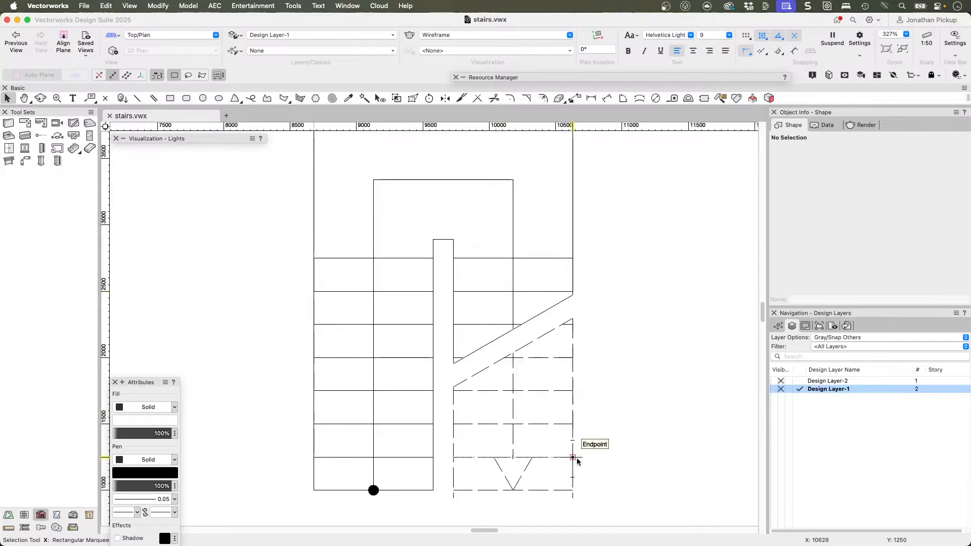
pyautogui.click(433, 251)
pyautogui.click(866, 228)
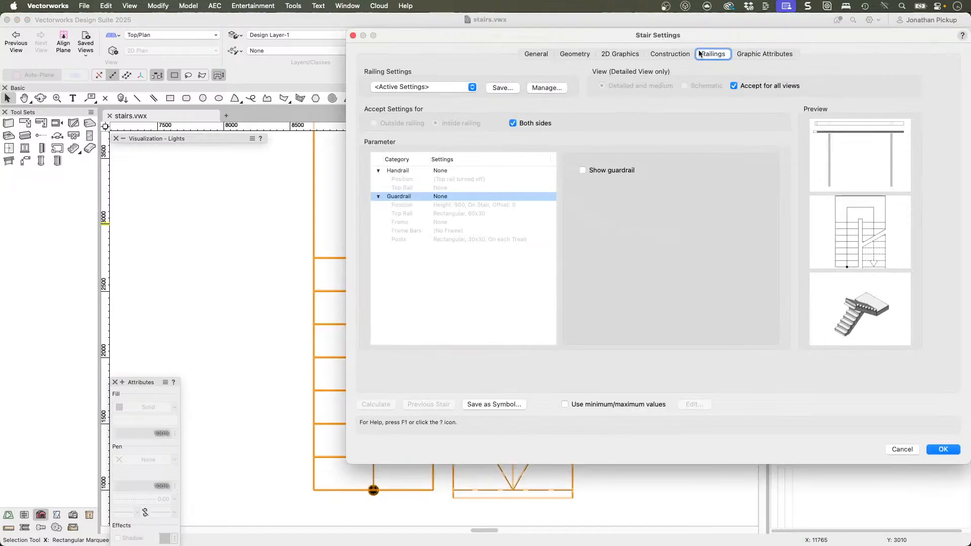
# Step: Show the numbers of risers in the stair data for the cut graphic on Design Layer-1
pyautogui.click(621, 54)
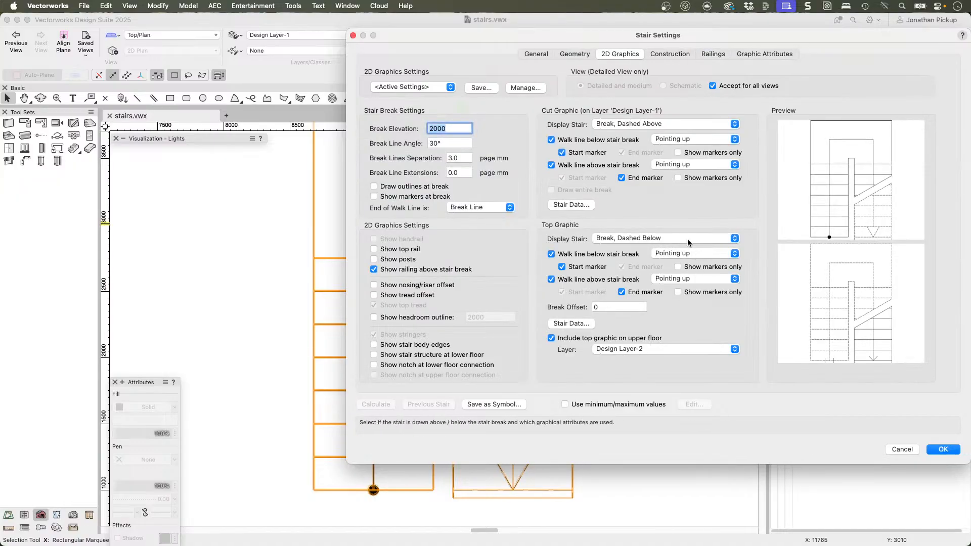
pyautogui.click(681, 349)
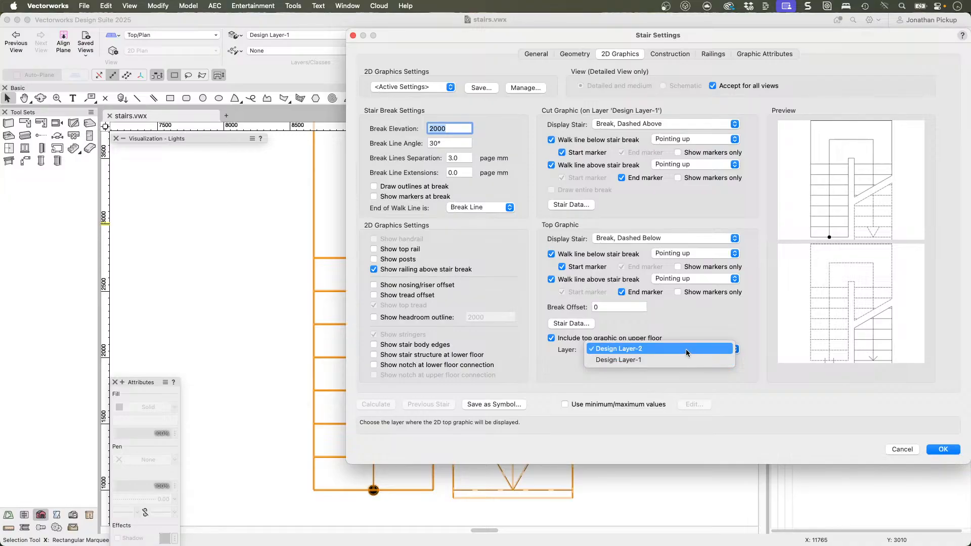
pyautogui.click(676, 192)
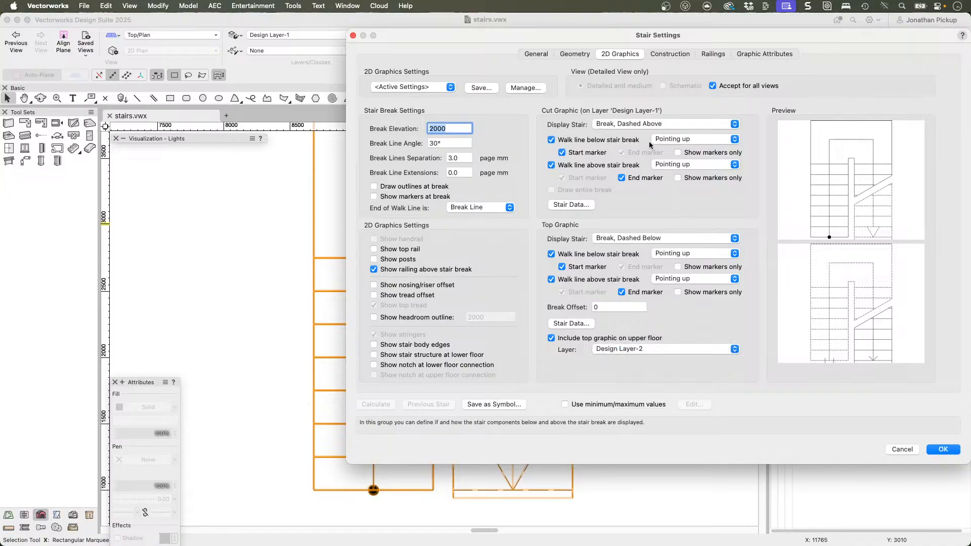
pyautogui.click(580, 210)
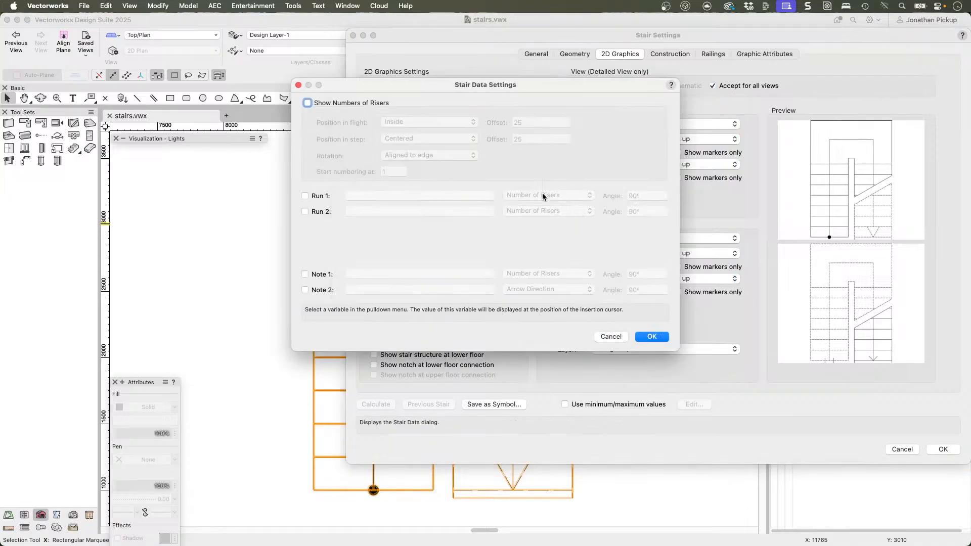
pyautogui.click(341, 103)
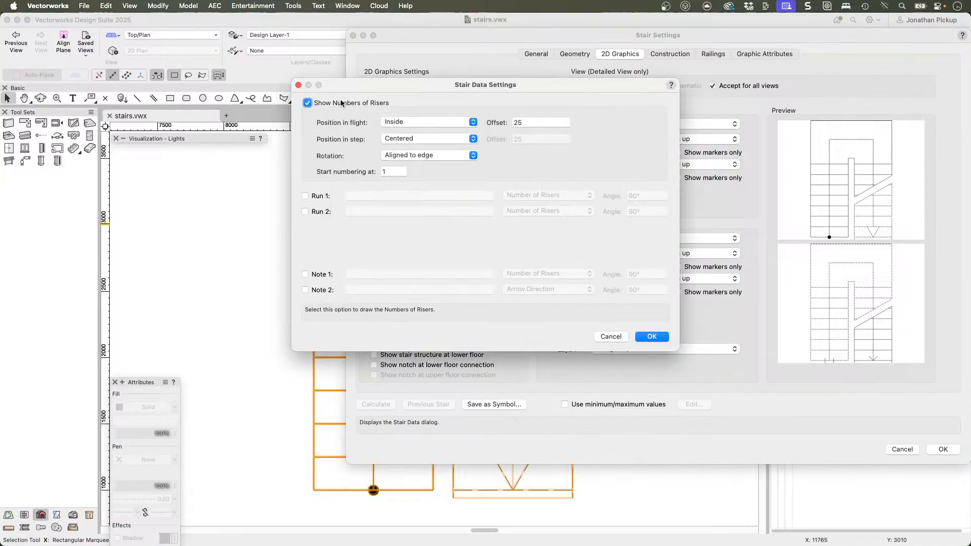
pyautogui.click(648, 337)
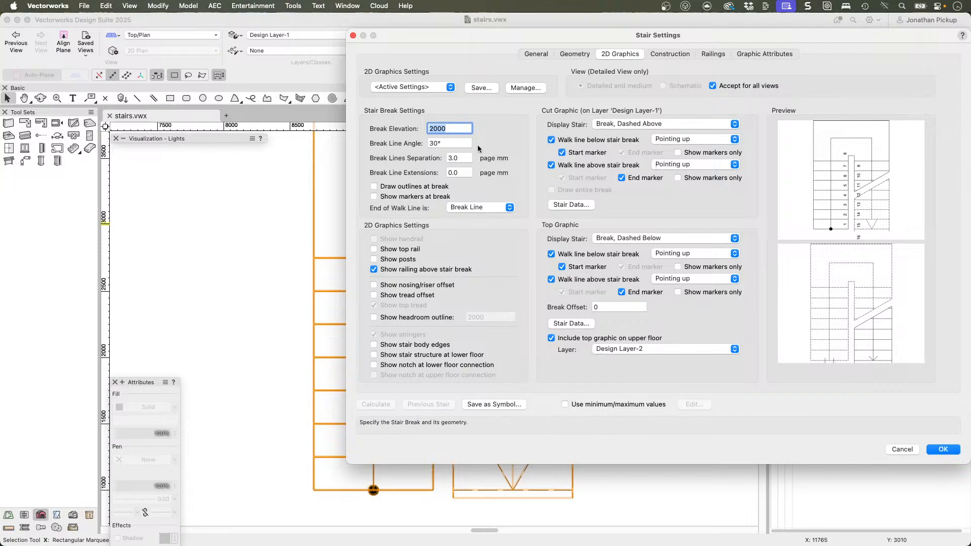
# Step: Set the stair's tread depth to 280 in its general geometry
pyautogui.click(535, 54)
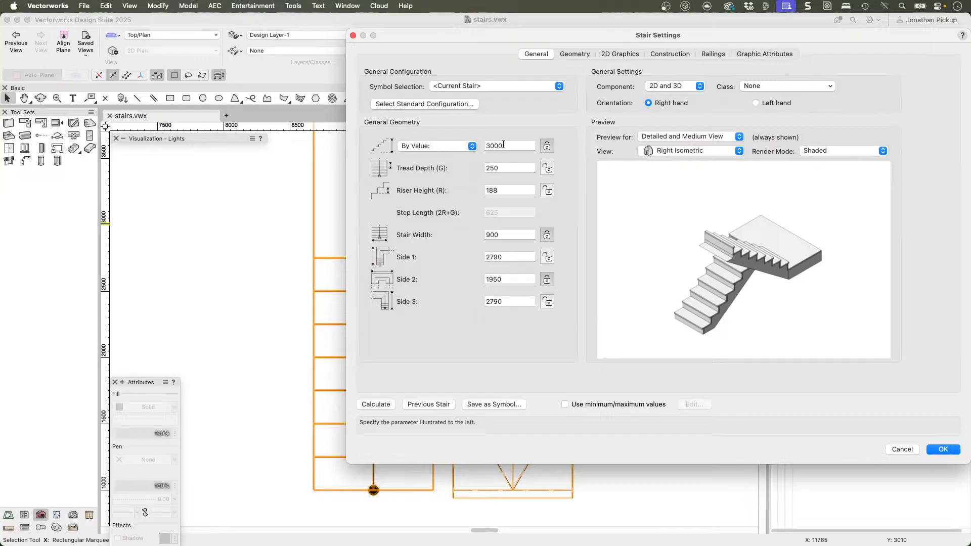
pyautogui.click(518, 166)
pyautogui.write('280')
pyautogui.press('Tab')
pyautogui.press('Tab')
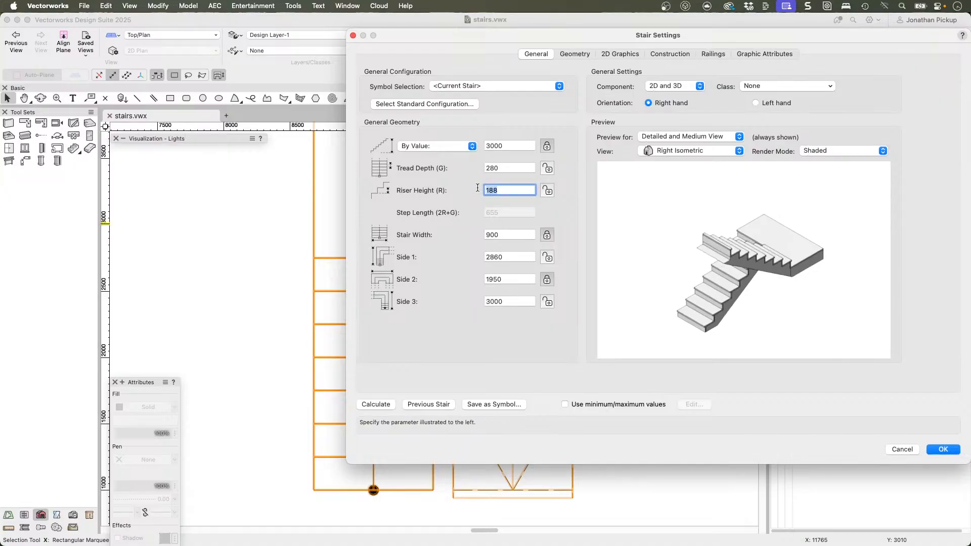
# Step: Enter a riser height of 170 and accept changing it to 167 with 18 risers
pyautogui.write('170')
pyautogui.press('Tab')
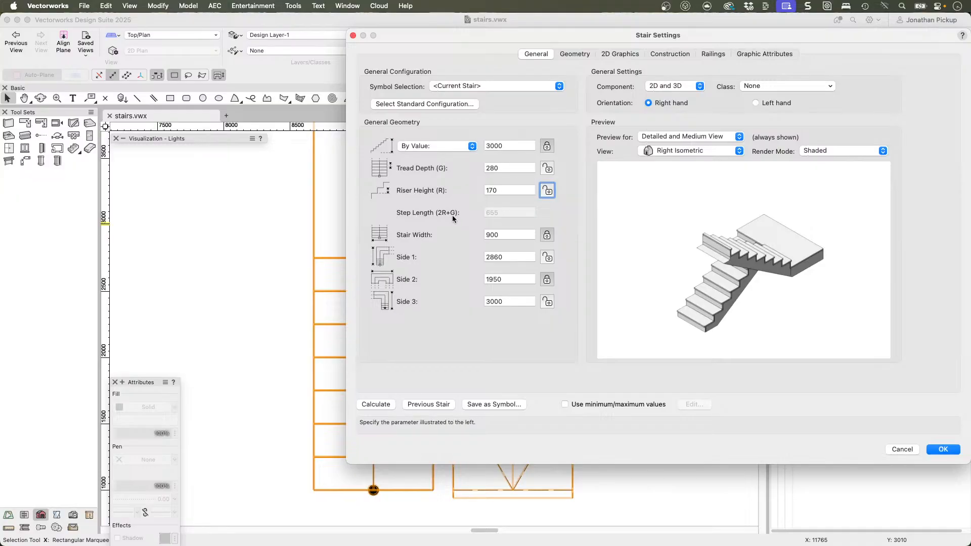
pyautogui.click(504, 191)
pyautogui.click(505, 165)
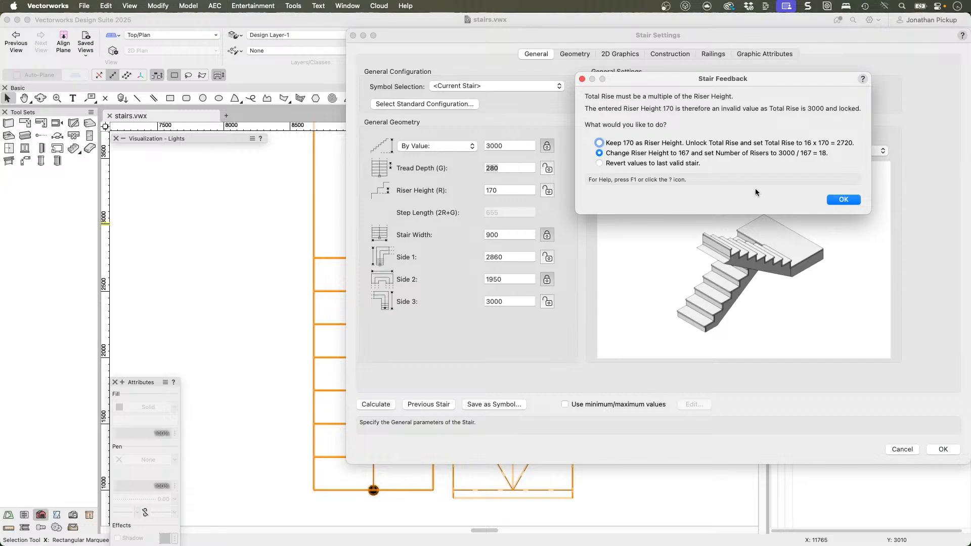
pyautogui.press('Return')
pyautogui.click(618, 226)
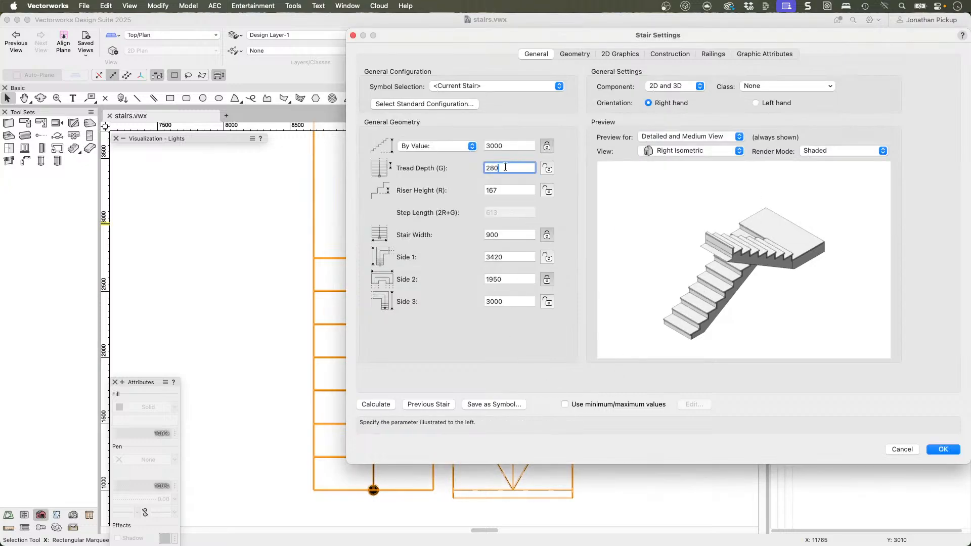
# Step: Set the riser height to 130 and accept recalculating the stair with 23 risers
pyautogui.click(507, 190)
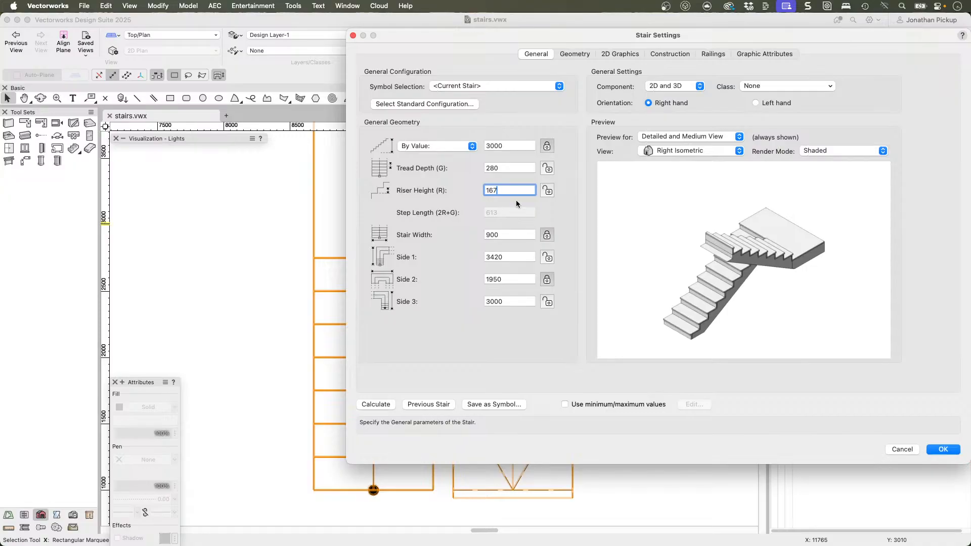
pyautogui.moveTo(504, 193); pyautogui.dragTo(480, 192)
pyautogui.press('Tab')
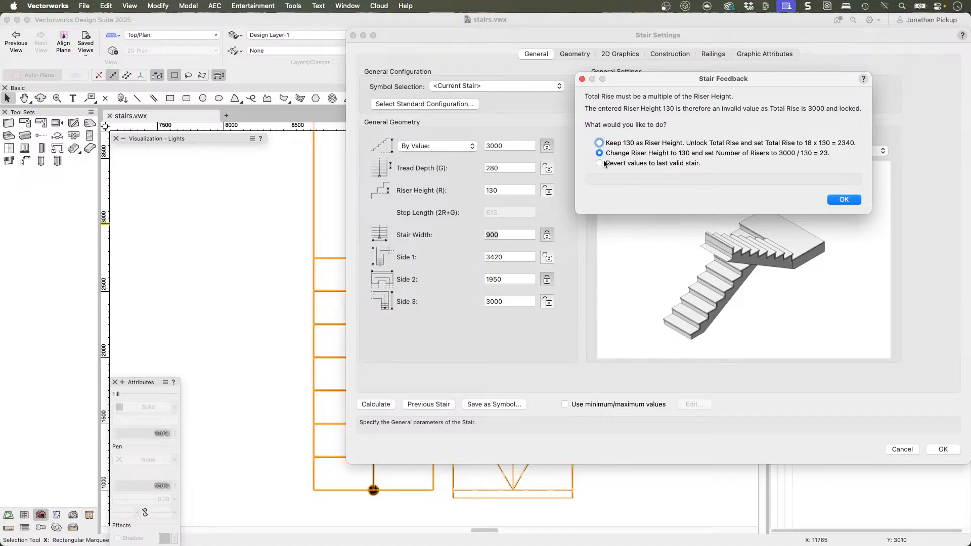
pyautogui.click(843, 200)
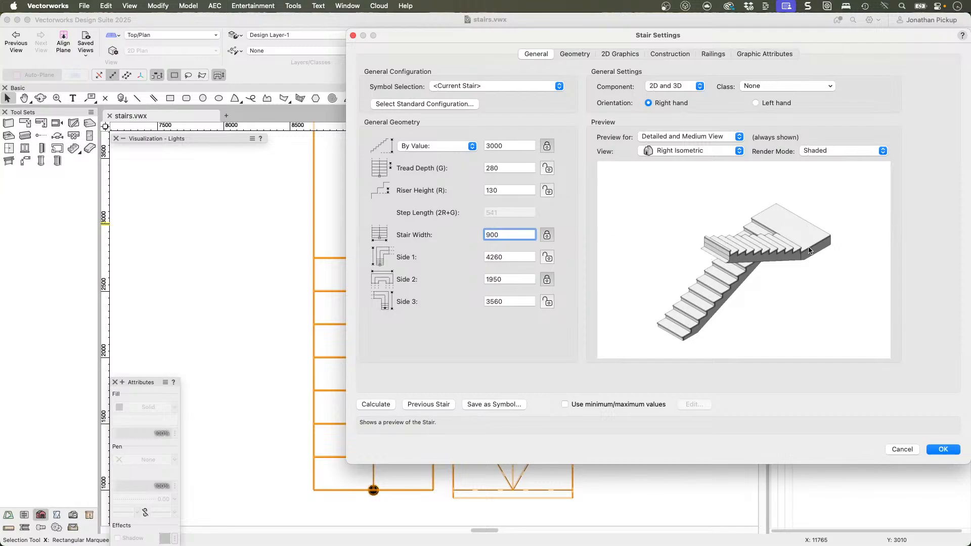
# Step: Set the riser height to 167 and accept recalculating the stair with 18 risers
pyautogui.click(502, 170)
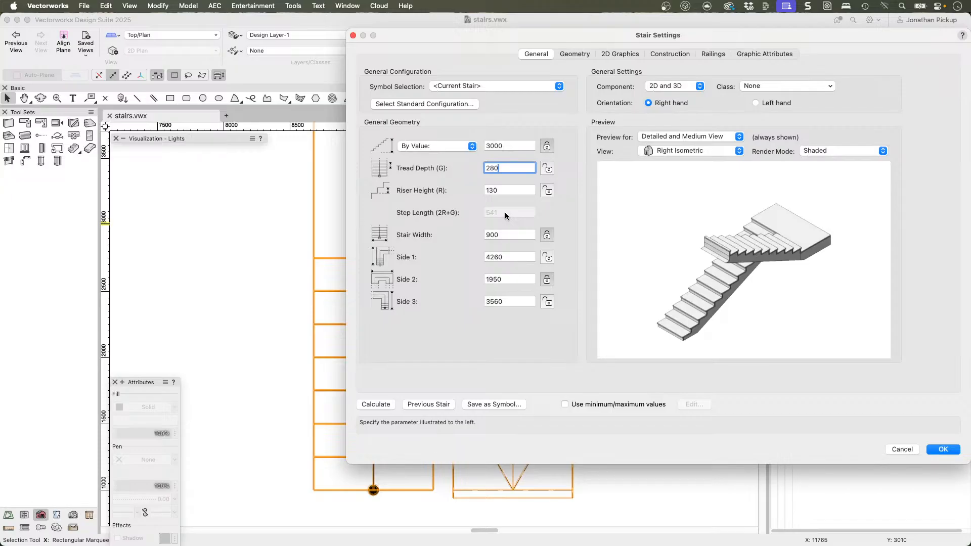
pyautogui.press('Tab')
pyautogui.write('1')
pyautogui.press('Tab')
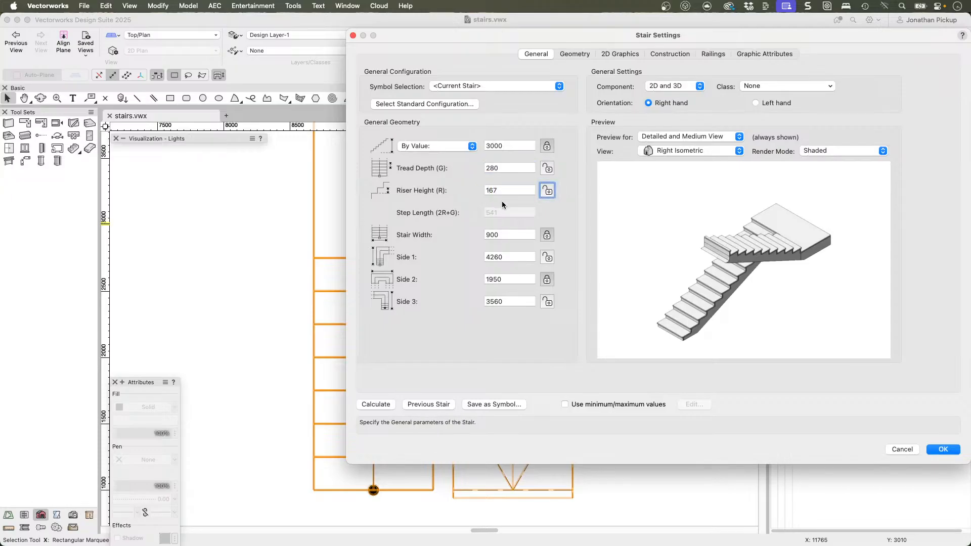
pyautogui.click(506, 231)
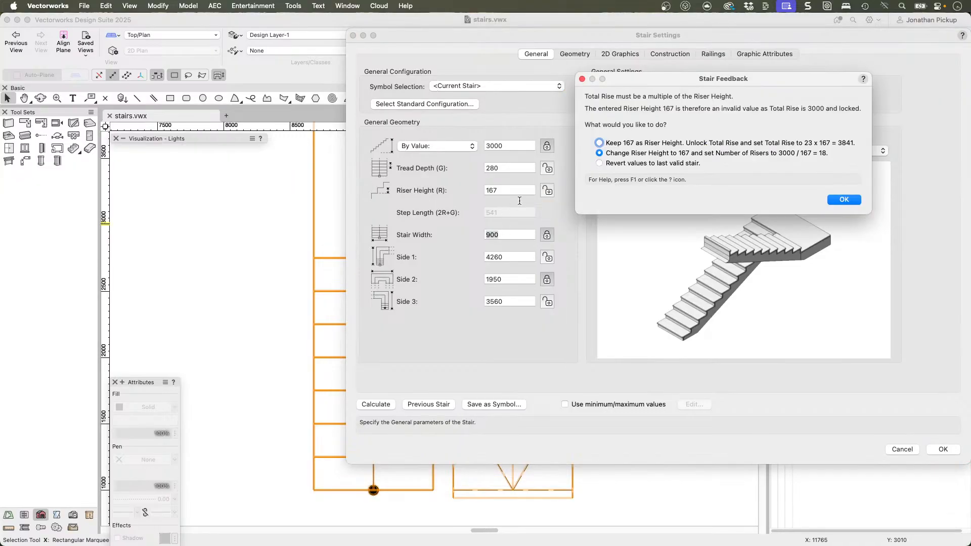
pyautogui.click(844, 200)
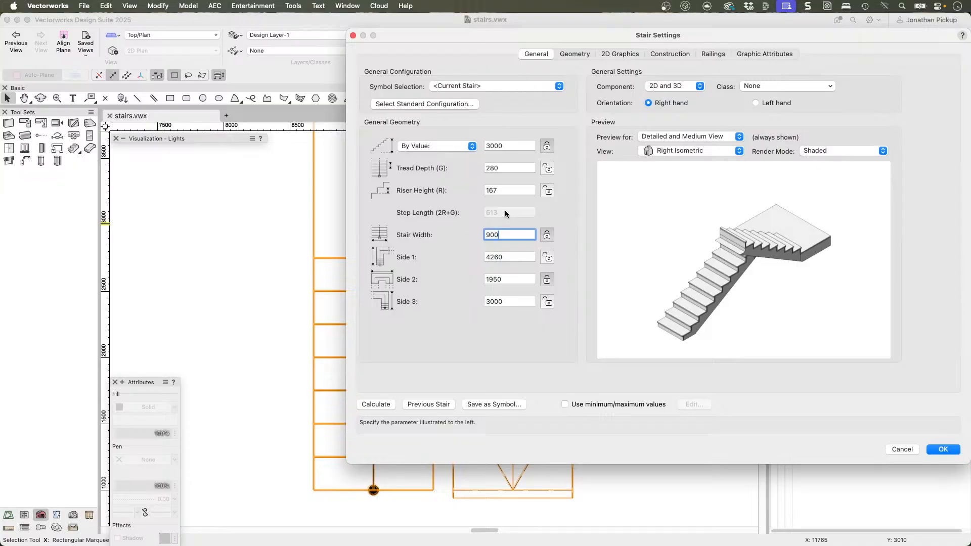
# Step: Review the stair width and the Side 1, Side 2 and Side 3 dimensions in the general geometry
pyautogui.doubleClick(508, 235)
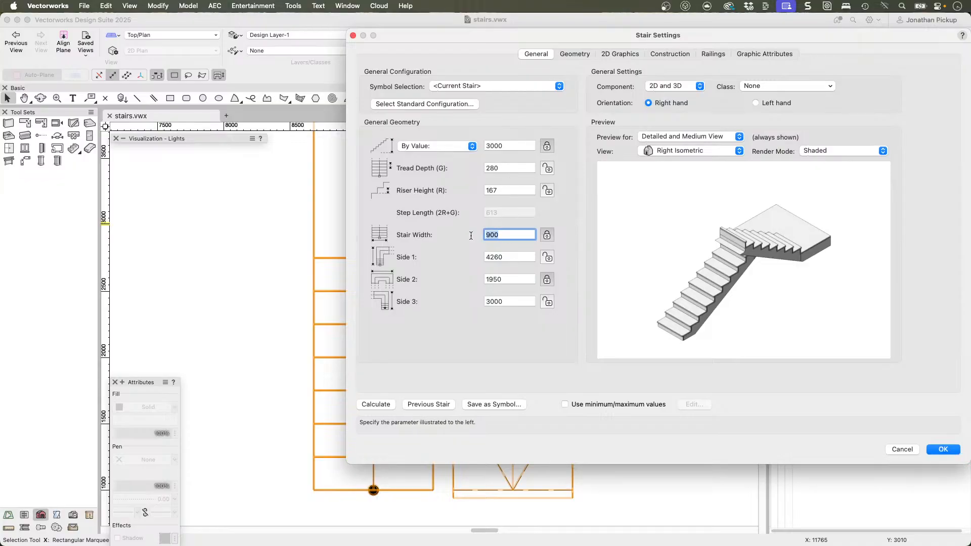
pyautogui.doubleClick(508, 258)
pyautogui.moveTo(515, 283); pyautogui.dragTo(492, 279)
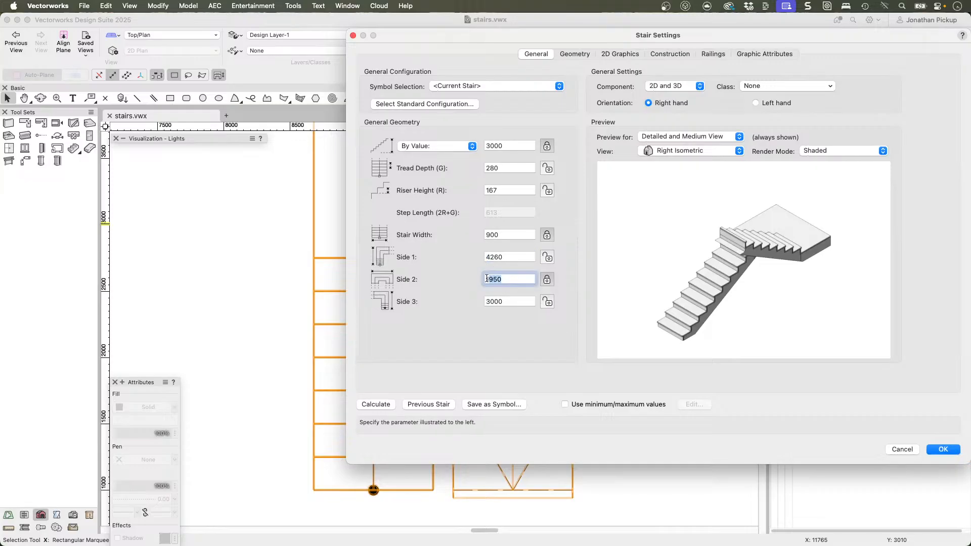
pyautogui.doubleClick(506, 301)
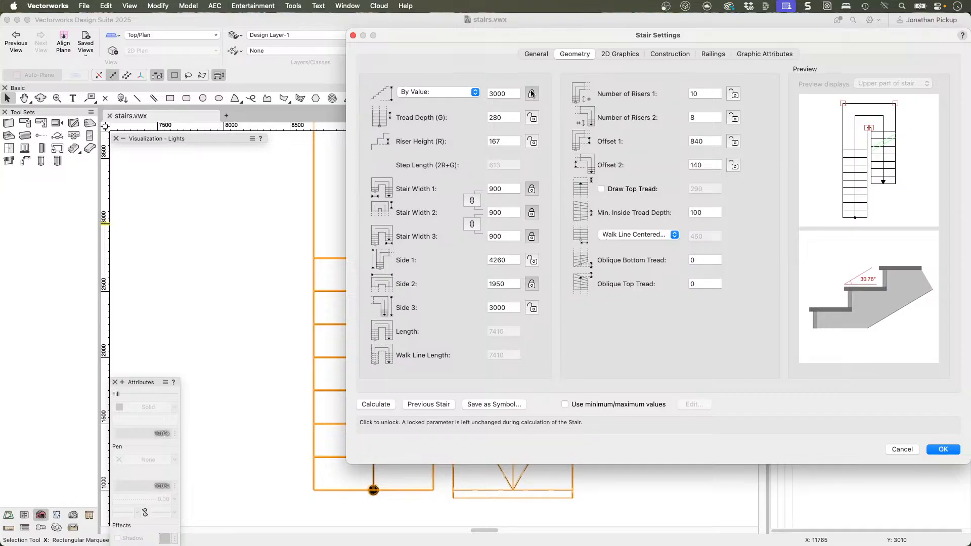
# Step: Lock the tread depth in the stair's detailed geometry settings, leaving the riser height unlocked
pyautogui.click(509, 119)
pyautogui.click(532, 118)
pyautogui.click(503, 143)
pyautogui.moveTo(504, 143); pyautogui.dragTo(489, 139)
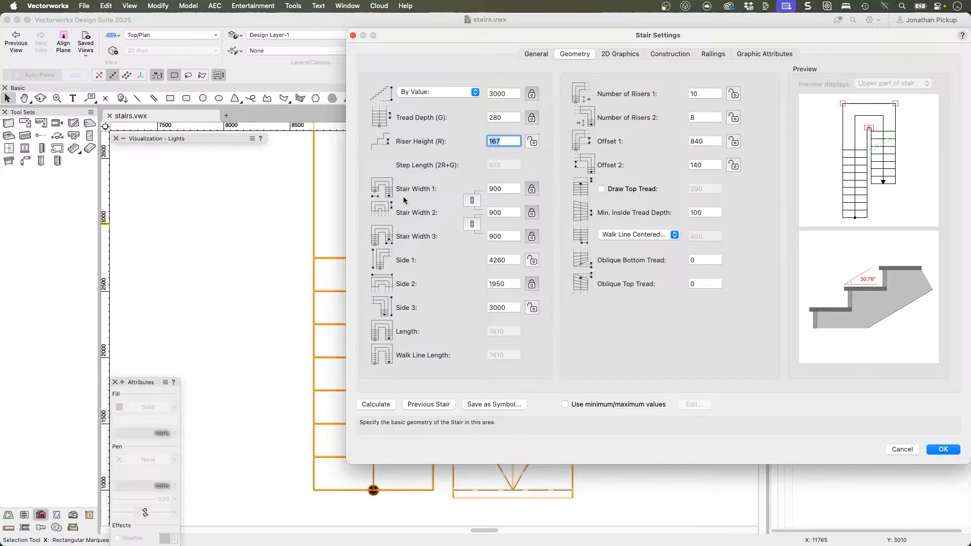
# Step: Set the stair's Side 2 dimension to 900+900+150 and apply the settings
pyautogui.click(387, 280)
pyautogui.doubleClick(507, 285)
pyautogui.write('900')
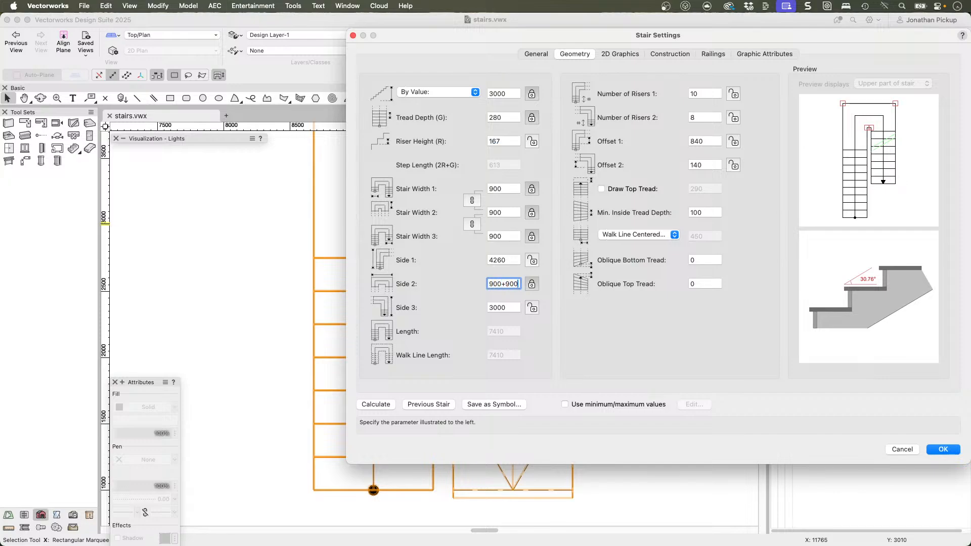
pyautogui.write('+900-')
pyautogui.press('BackSpace')
pyautogui.write('+150')
pyautogui.press('Return')
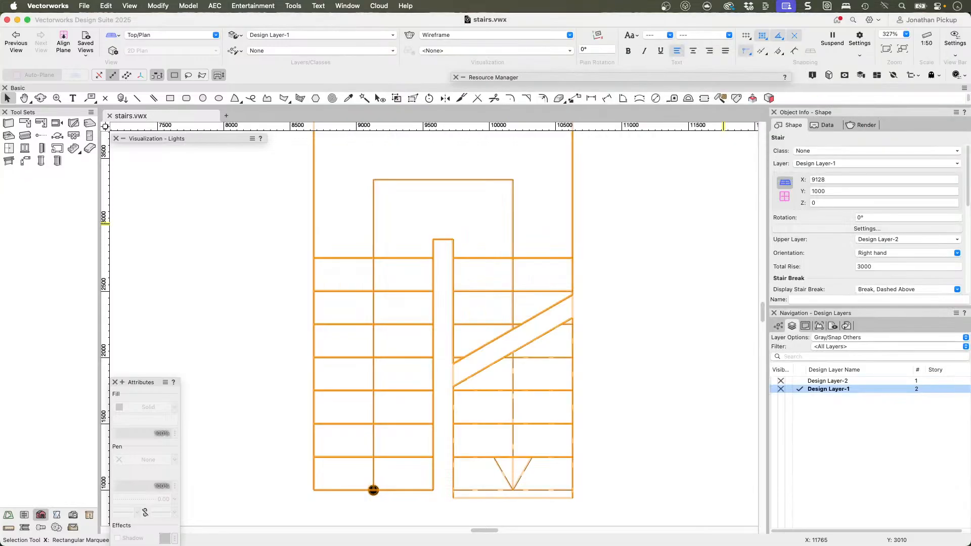
# Step: Reopen the stair's geometry settings and divide the risers equally, with 9 in each flight
pyautogui.scroll(-2, 467, 262)
pyautogui.moveTo(477, 201); pyautogui.dragTo(492, 282, button='middle')
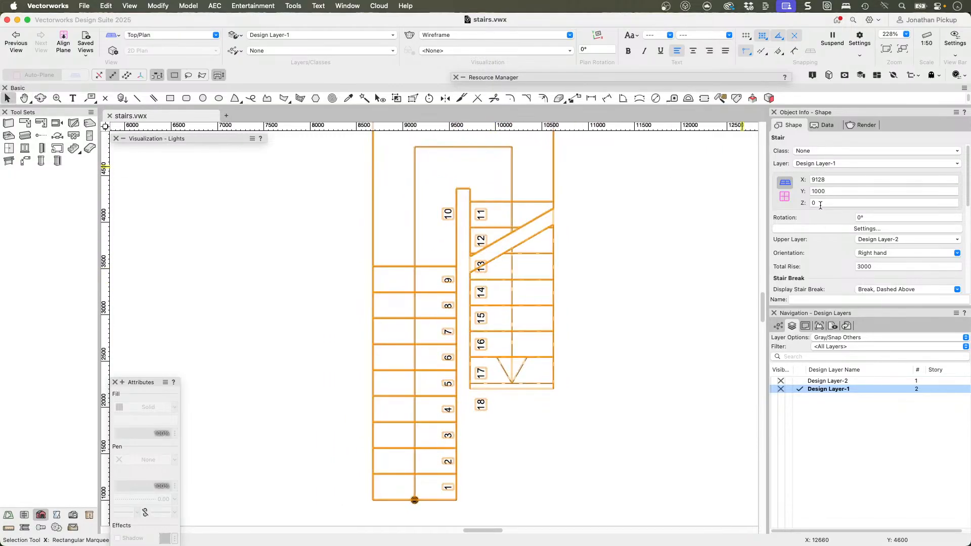
pyautogui.click(821, 229)
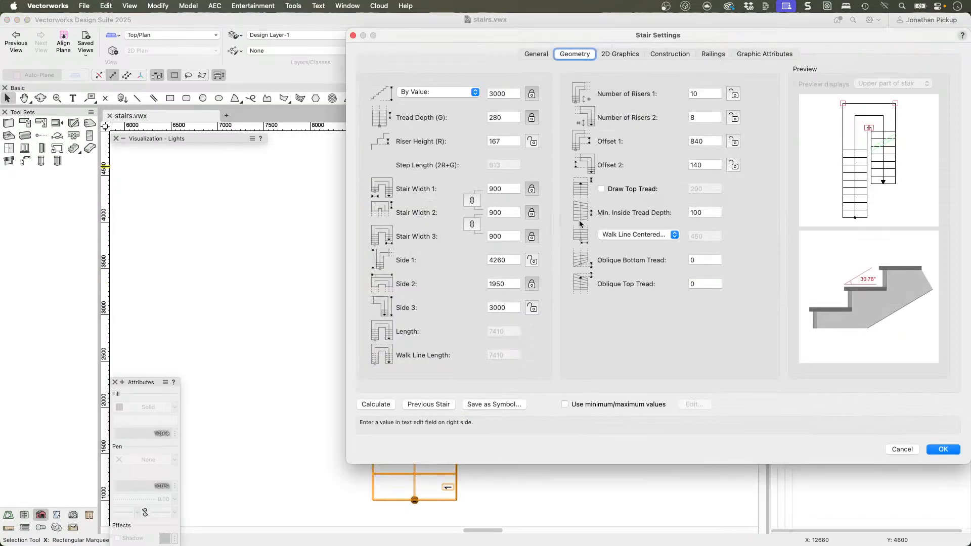
pyautogui.click(698, 94)
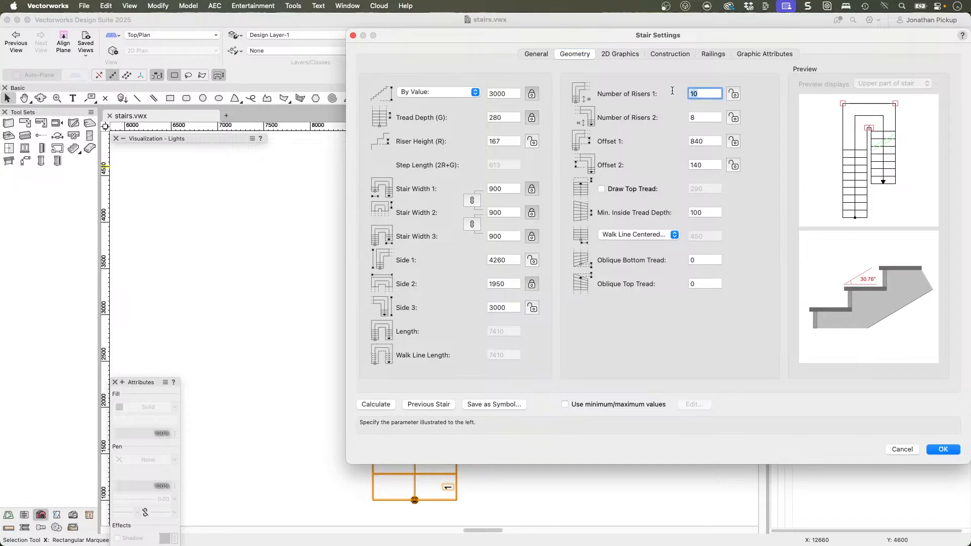
pyautogui.write('9')
pyautogui.click(702, 118)
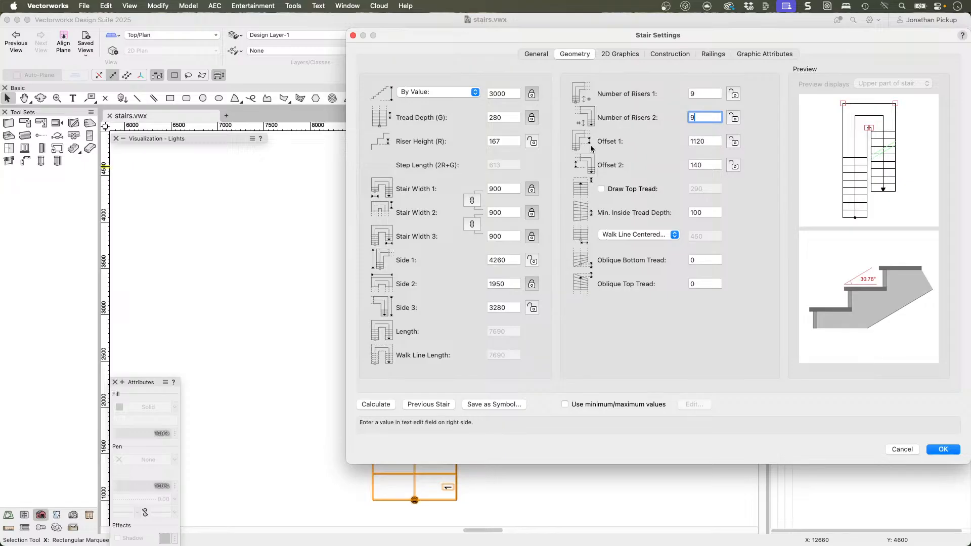
# Step: Set Offset 1 to 140 to match Offset 2 and lock both landing offsets
pyautogui.click(698, 142)
pyautogui.write('140')
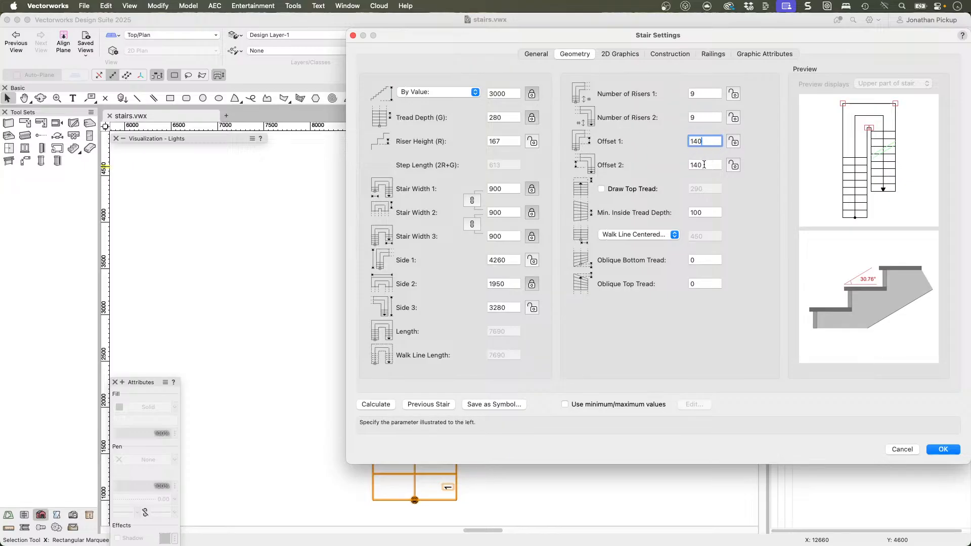
pyautogui.click(704, 165)
pyautogui.click(734, 142)
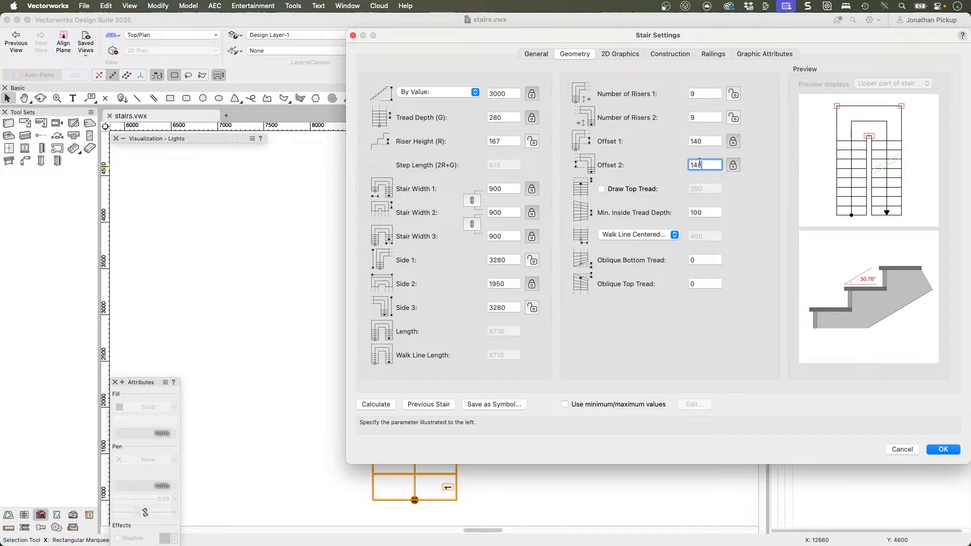
# Step: Set the number of risers to 10 in the first flight and 8 in the second
pyautogui.doubleClick(700, 93)
pyautogui.write('10')
pyautogui.press('Tab')
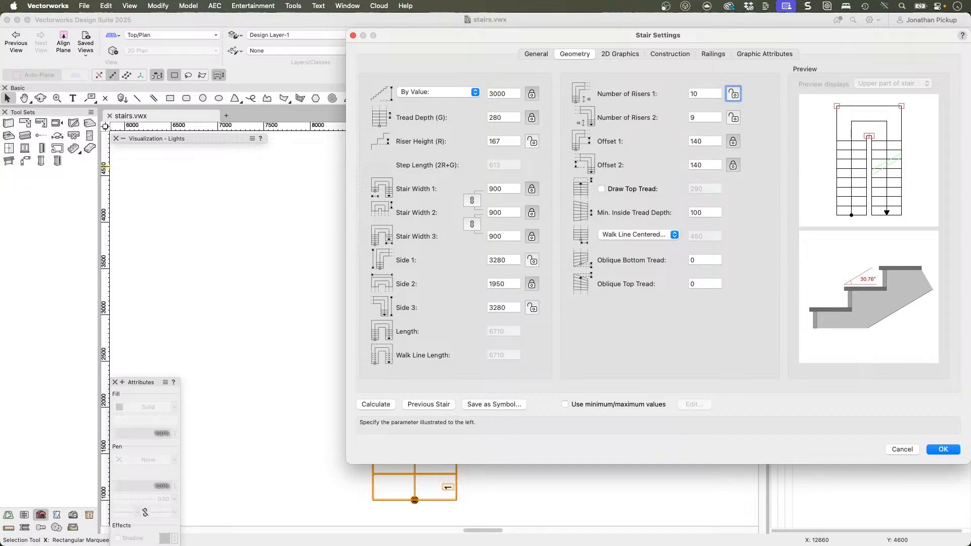
pyautogui.doubleClick(699, 118)
pyautogui.write('8')
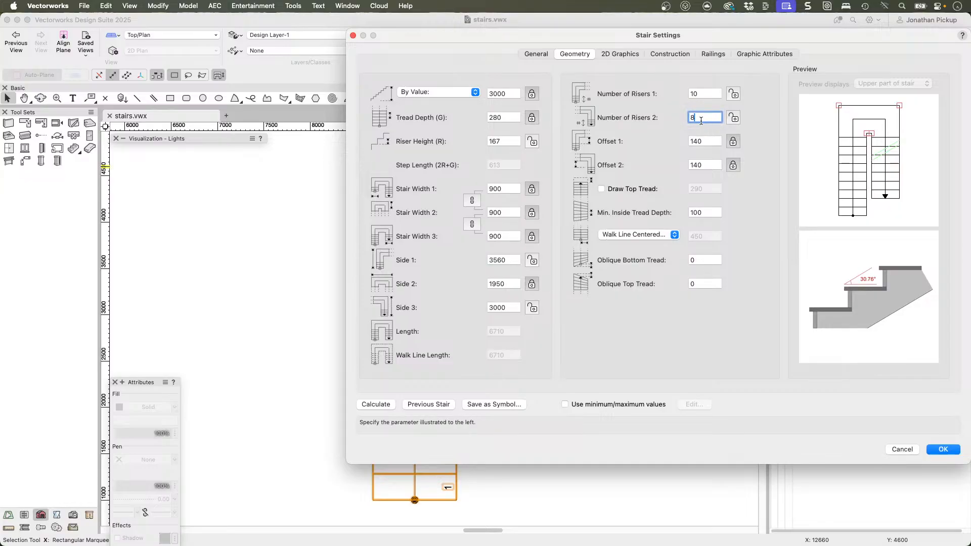
# Step: Redistribute the risers with 8 in the first flight and 10 in the second
pyautogui.moveTo(704, 92); pyautogui.dragTo(675, 90)
pyautogui.write('8')
pyautogui.press('Tab')
pyautogui.click(704, 117)
# Step: Enter a riser height of 175 and accept changing it to 176 with 17 risers
pyautogui.click(506, 139)
pyautogui.moveTo(505, 139); pyautogui.dragTo(477, 136)
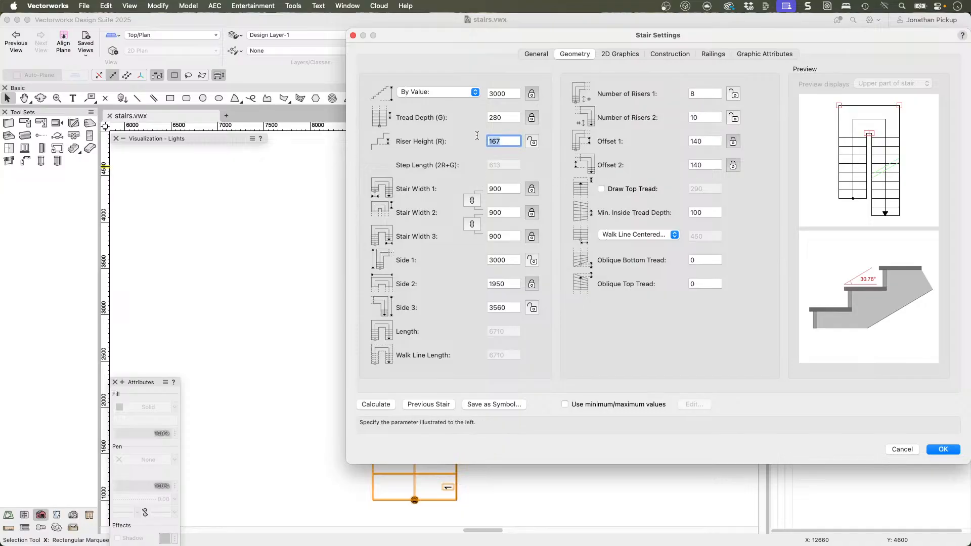
pyautogui.write('17')
pyautogui.click(502, 187)
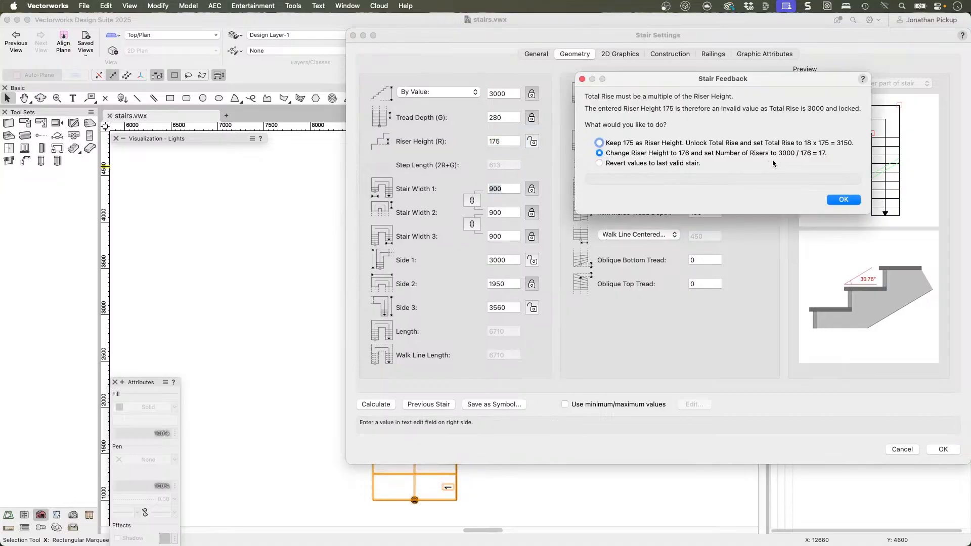
pyautogui.click(843, 200)
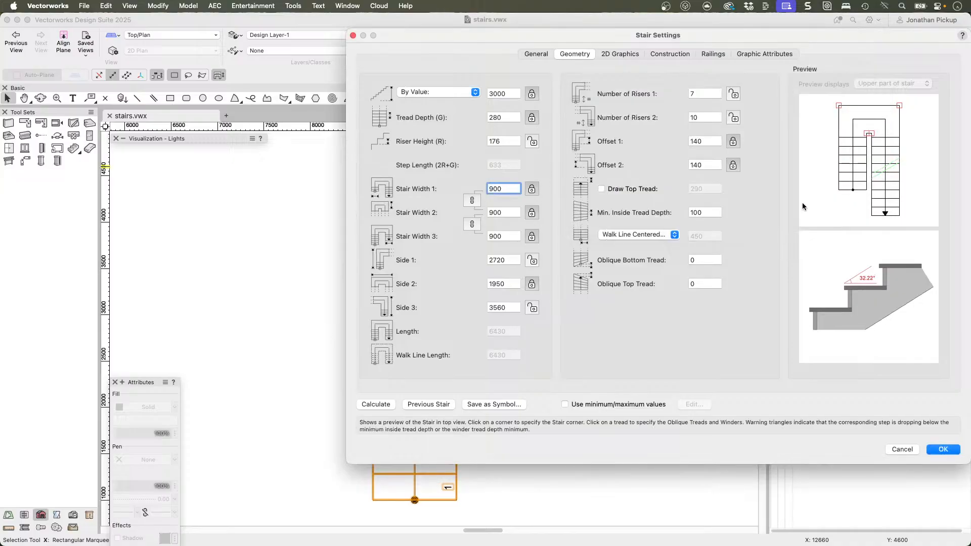
# Step: Set the number of risers to 9 in the first flight and 8 in the second
pyautogui.click(704, 94)
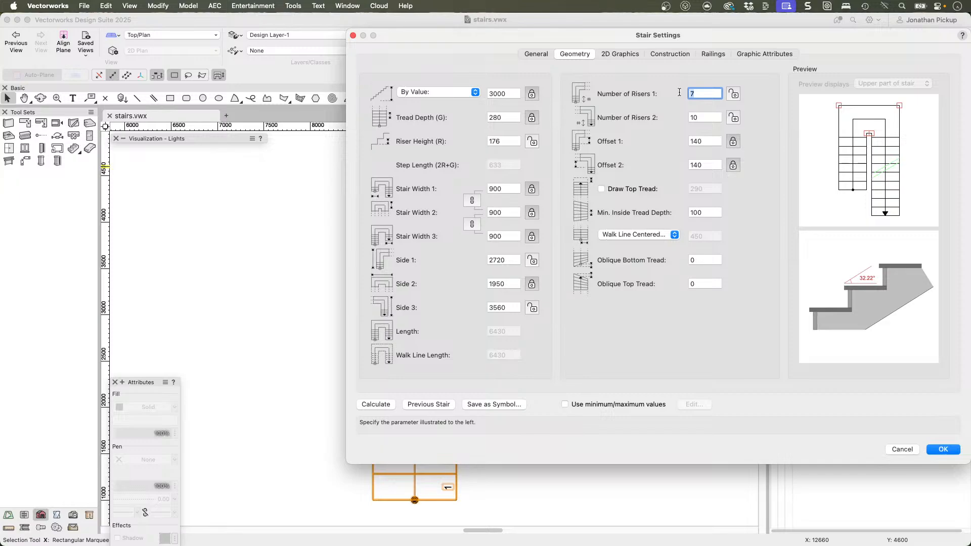
pyautogui.write('9')
pyautogui.press('Tab')
pyautogui.click(707, 116)
pyautogui.write('8')
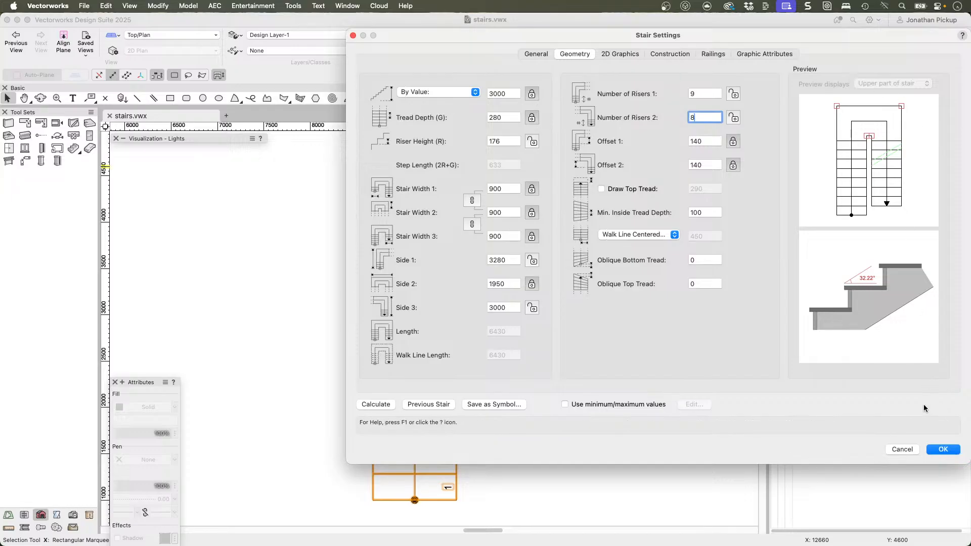
# Step: Show the handrail on both sides of the stair and apply the settings
pyautogui.click(713, 54)
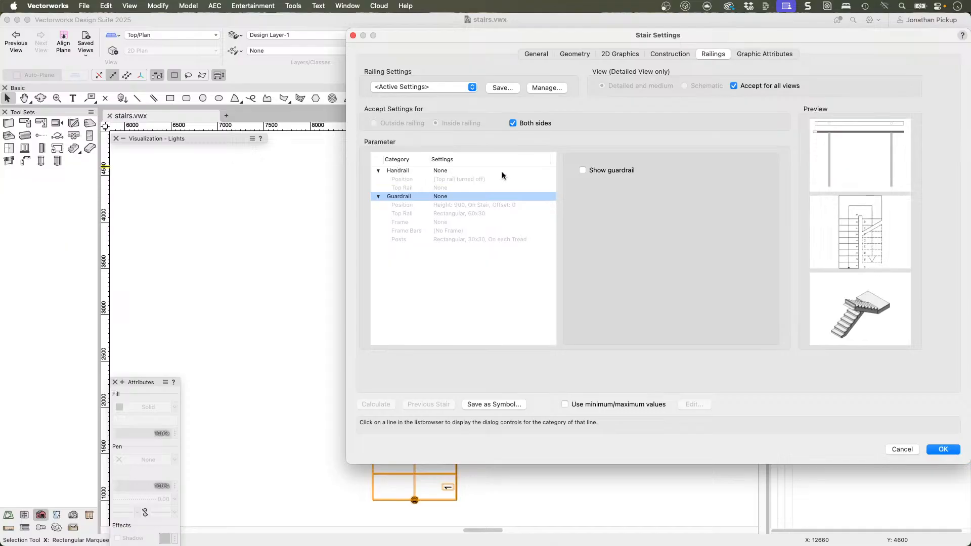
pyautogui.click(408, 172)
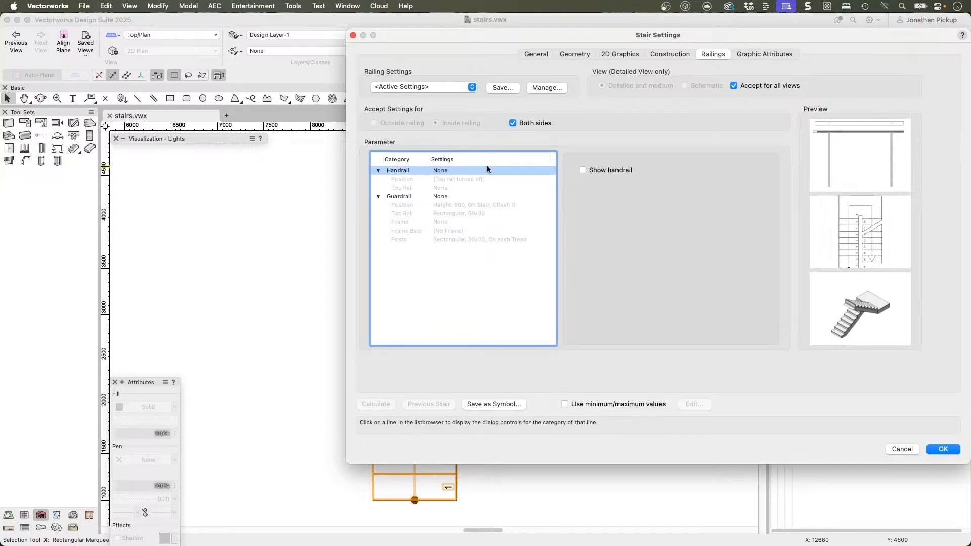
pyautogui.click(583, 171)
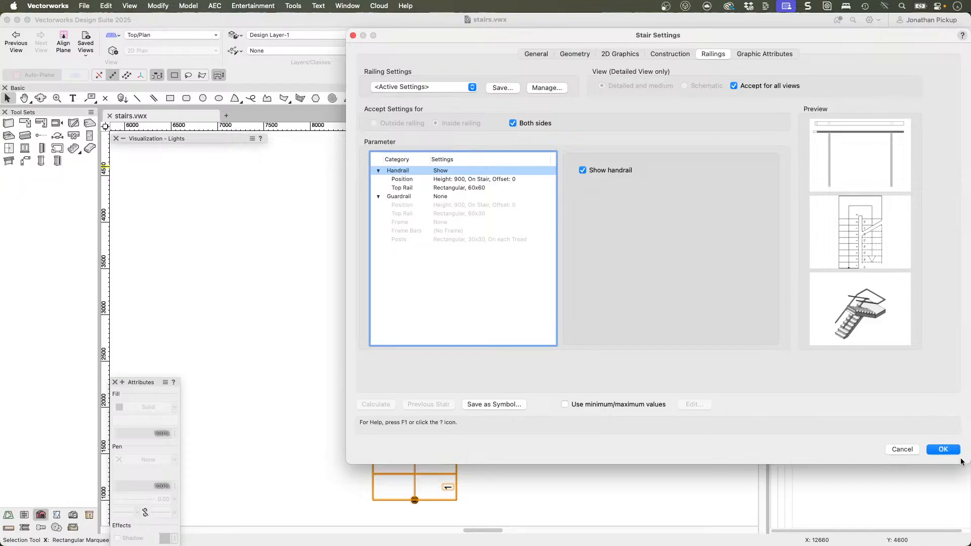
pyautogui.click(943, 450)
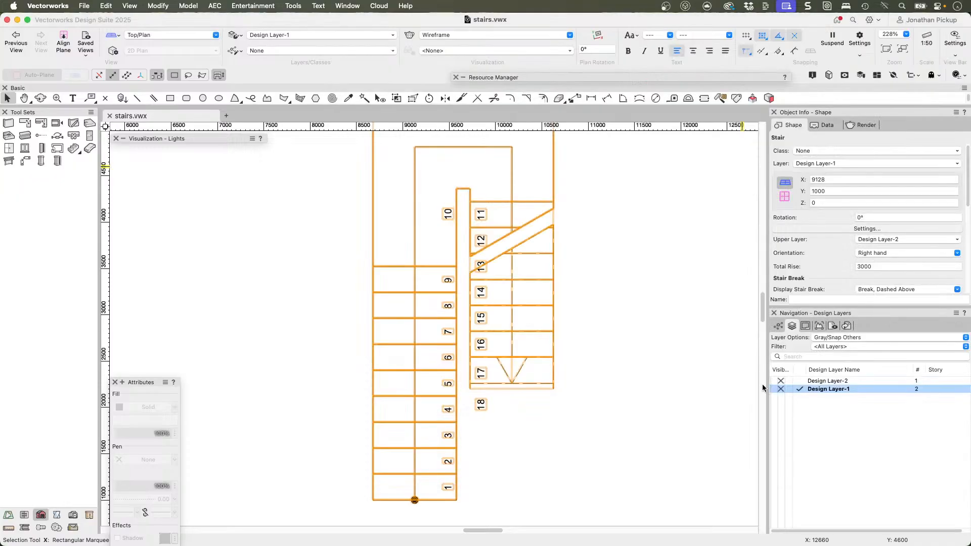
# Step: Reopen the stair's 2D graphics settings and set the break elevation to 1800
pyautogui.click(599, 328)
pyautogui.click(537, 332)
pyautogui.click(829, 228)
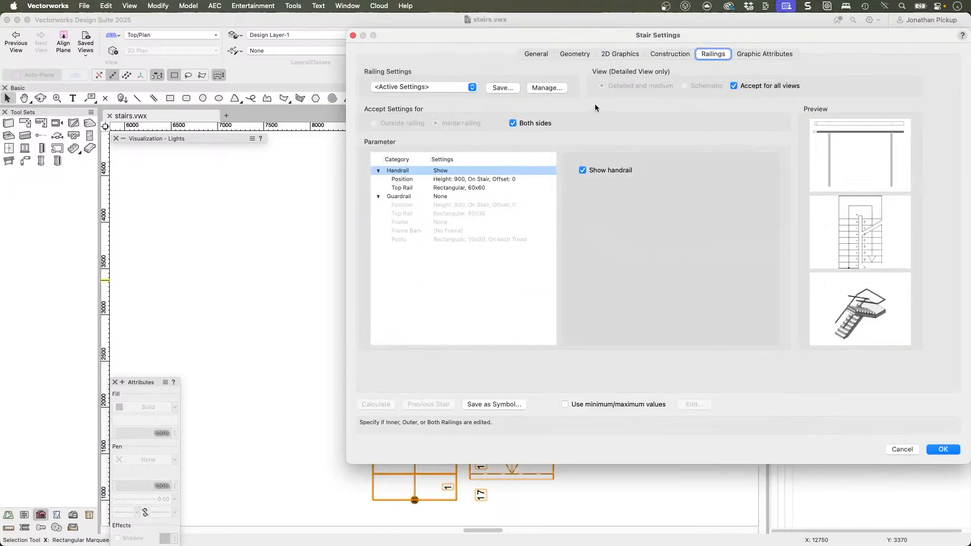
pyautogui.click(607, 54)
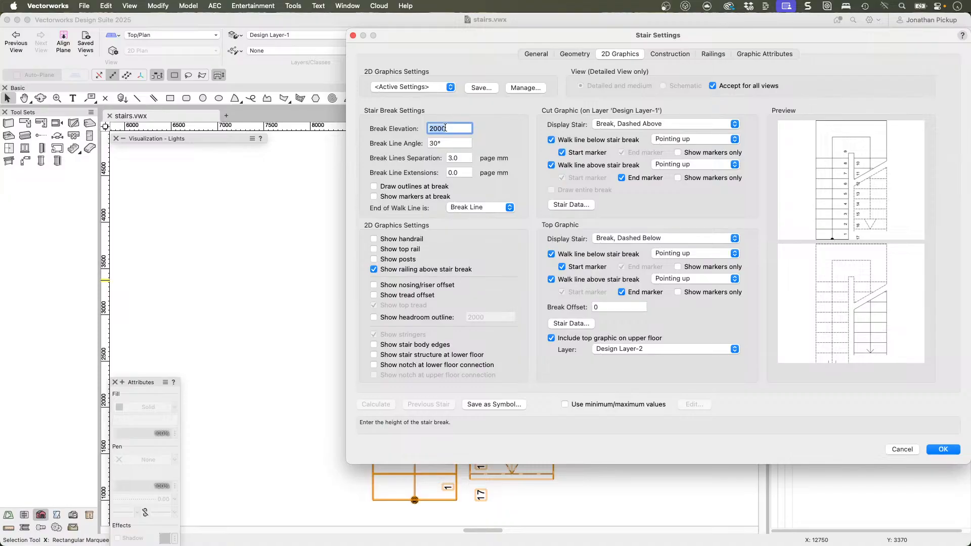
pyautogui.write('1800')
pyautogui.press('Tab')
pyautogui.press('Tab')
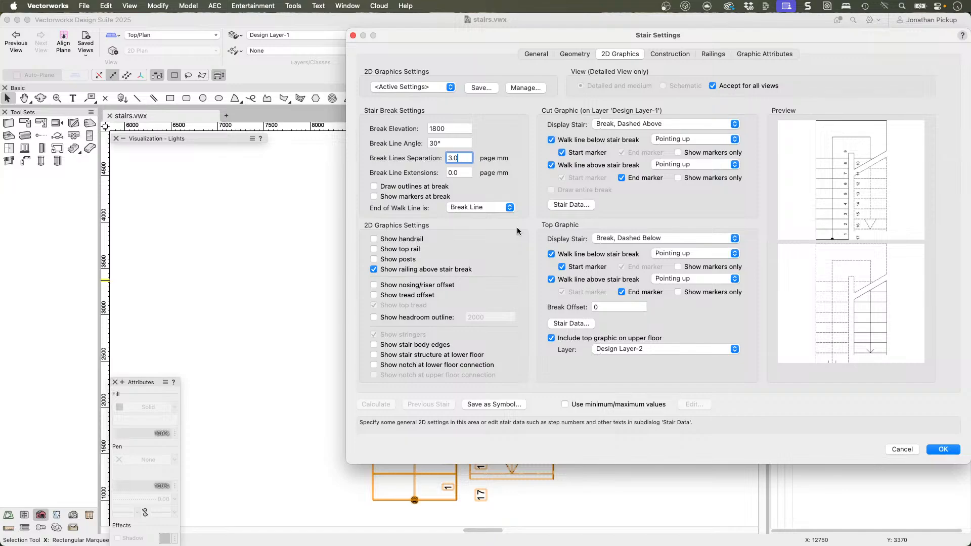
# Step: Try to set the angle between flights to 105° at the landing's inner corner, cancelling the error correction
pyautogui.click(575, 54)
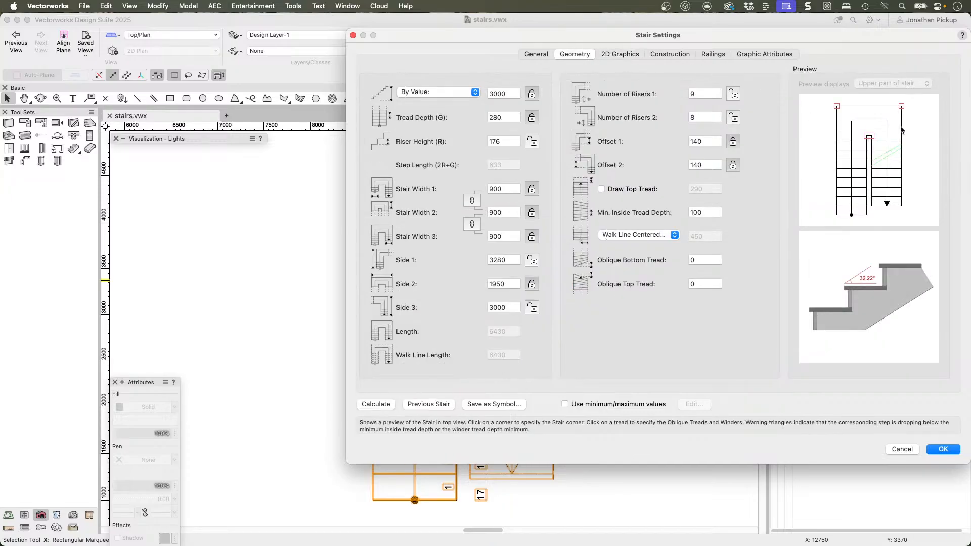
pyautogui.click(870, 135)
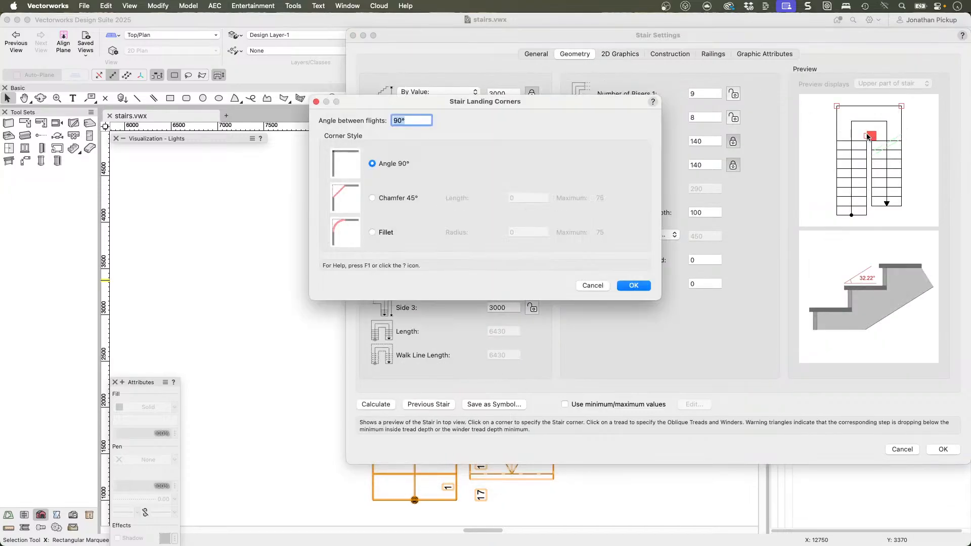
pyautogui.write('105')
pyautogui.press('Tab')
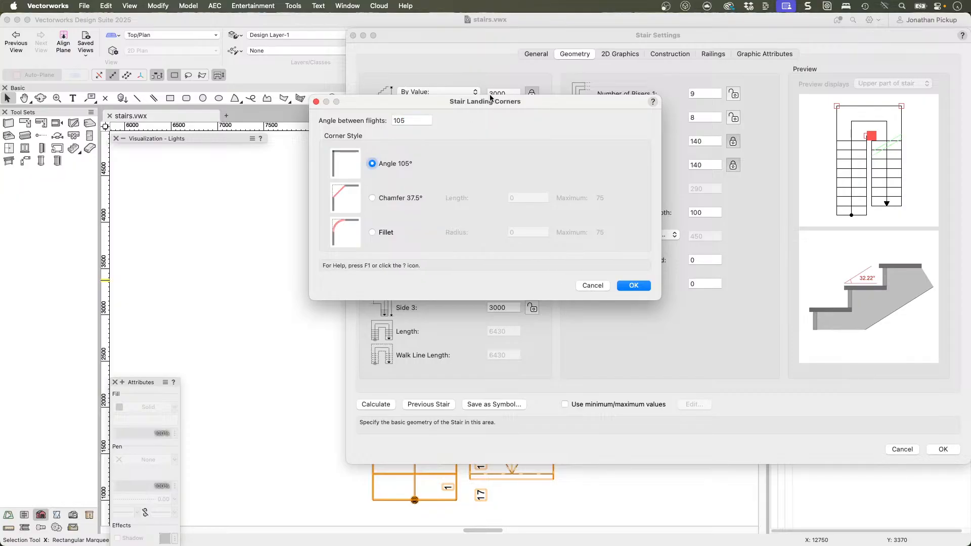
pyautogui.click(635, 285)
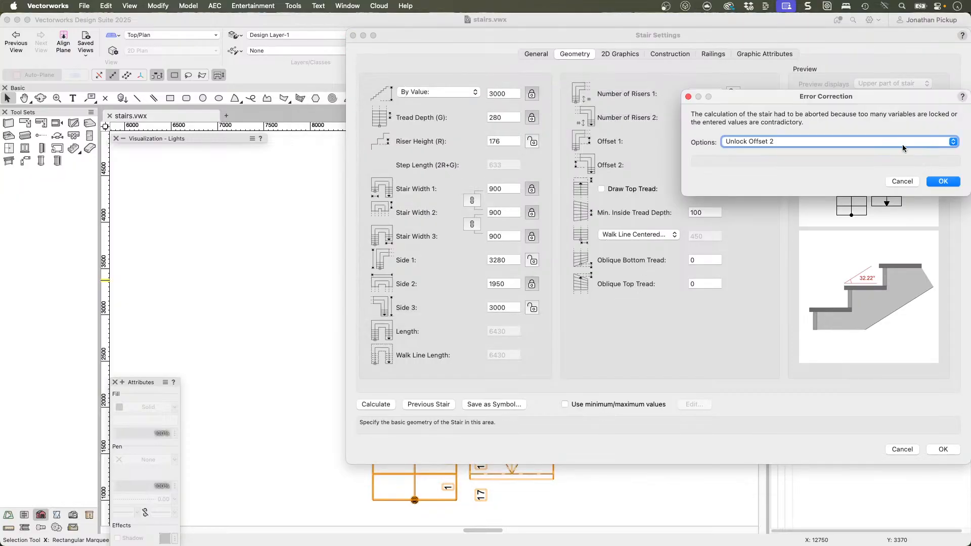
pyautogui.click(903, 181)
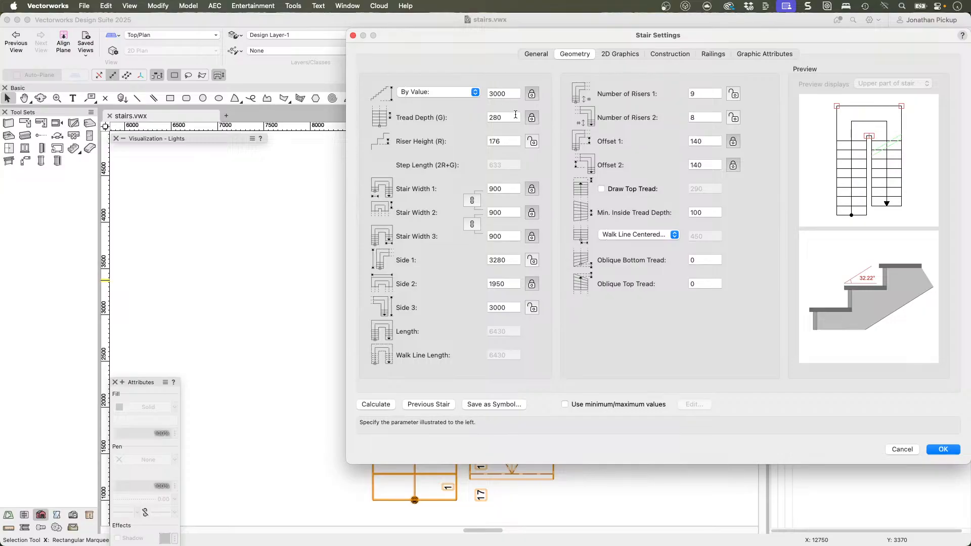
# Step: Apply the stair settings and show the stair in the Right Isometric view
pyautogui.click(539, 53)
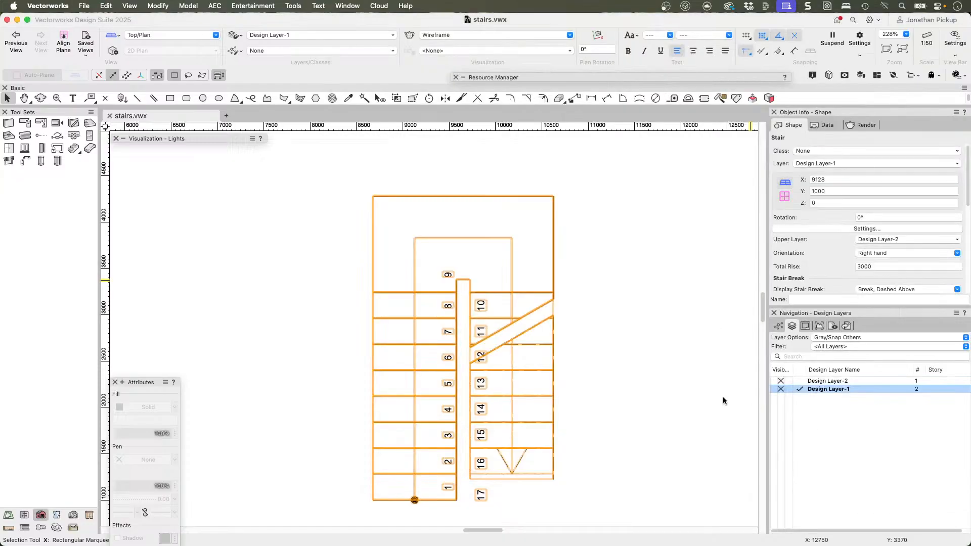
pyautogui.click(943, 449)
pyautogui.press('3')
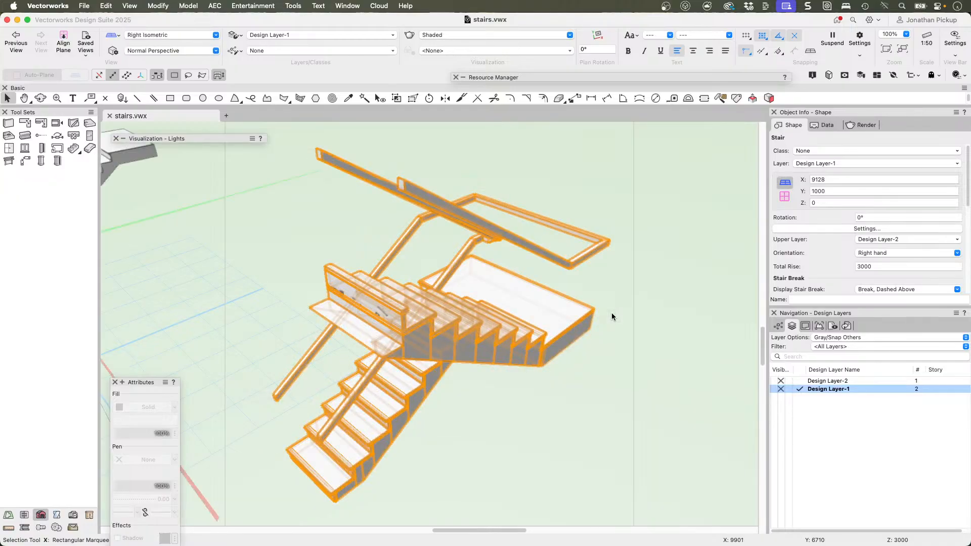
# Step: Examine the stair's handrails, landing and flights from several angles in 3D
pyautogui.moveTo(519, 322)
pyautogui.keyDown('shift'); pyautogui.mouseDown(button='middle')
pyautogui.moveTo(559, 277)
pyautogui.moveTo(872, 254)
pyautogui.moveTo(613, 308)
pyautogui.moveTo(622, 312)
pyautogui.mouseUp(button='middle'); pyautogui.keyUp('shift')
pyautogui.press('x')
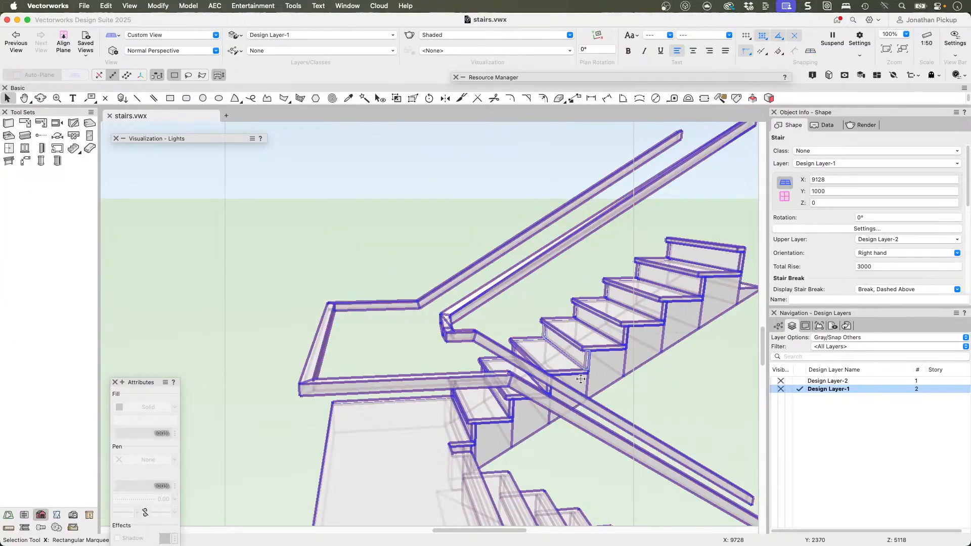
pyautogui.keyDown('shift'); pyautogui.moveTo(433, 312); pyautogui.dragTo(601, 293, button='middle'); pyautogui.keyUp('shift')
pyautogui.keyDown('shift'); pyautogui.moveTo(657, 303); pyautogui.dragTo(244, 328, button='middle'); pyautogui.keyUp('shift')
pyautogui.keyDown('super'); pyautogui.moveTo(354, 309); pyautogui.dragTo(450, 311, button='middle'); pyautogui.keyUp('super')
pyautogui.scroll(-5, 488, 307)
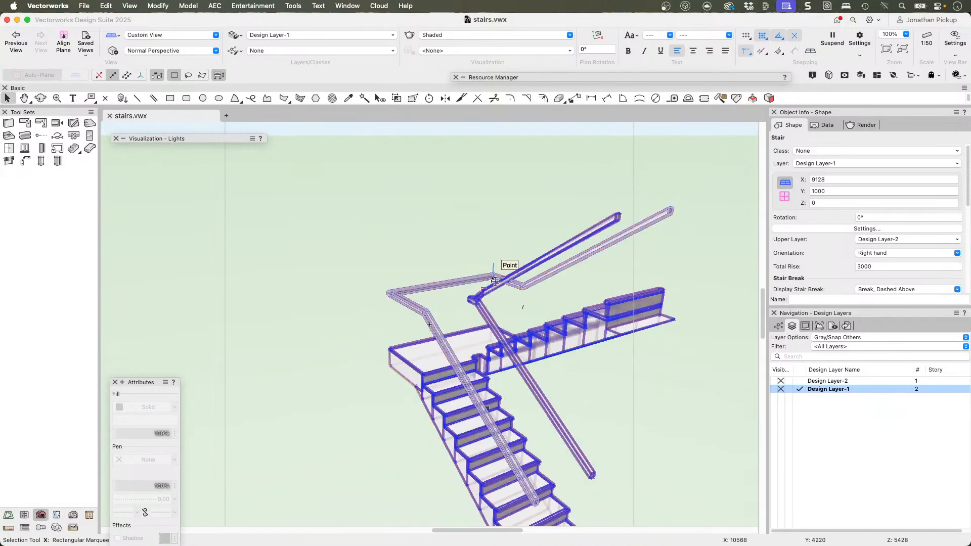
# Step: Turn off the stair's handrail in its railing settings, try the guardrail option, leave it off and apply the settings
pyautogui.click(827, 228)
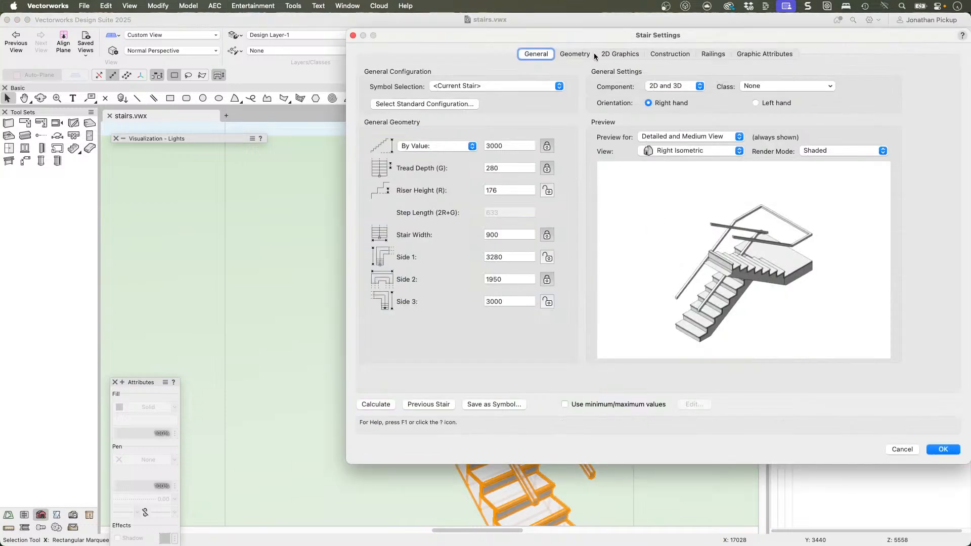
pyautogui.click(711, 54)
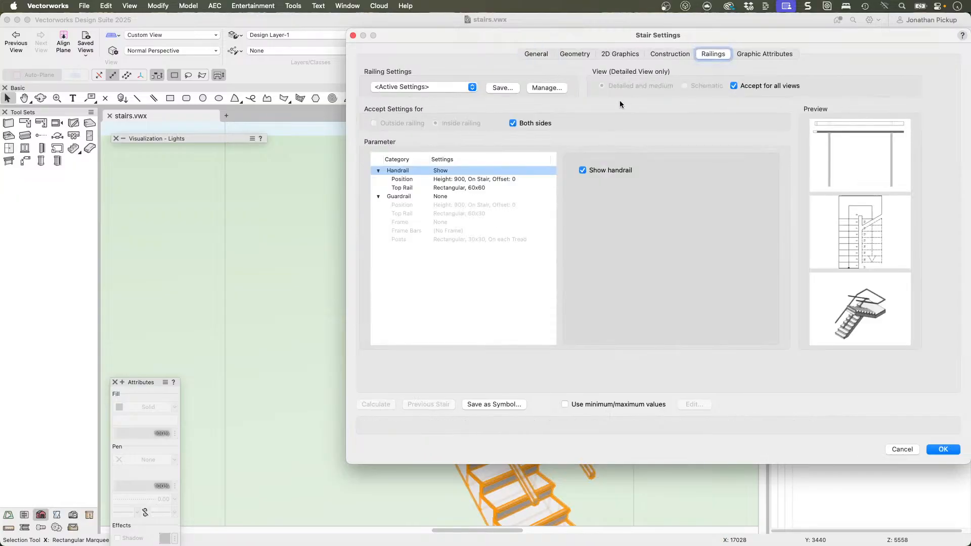
pyautogui.click(582, 170)
pyautogui.click(389, 197)
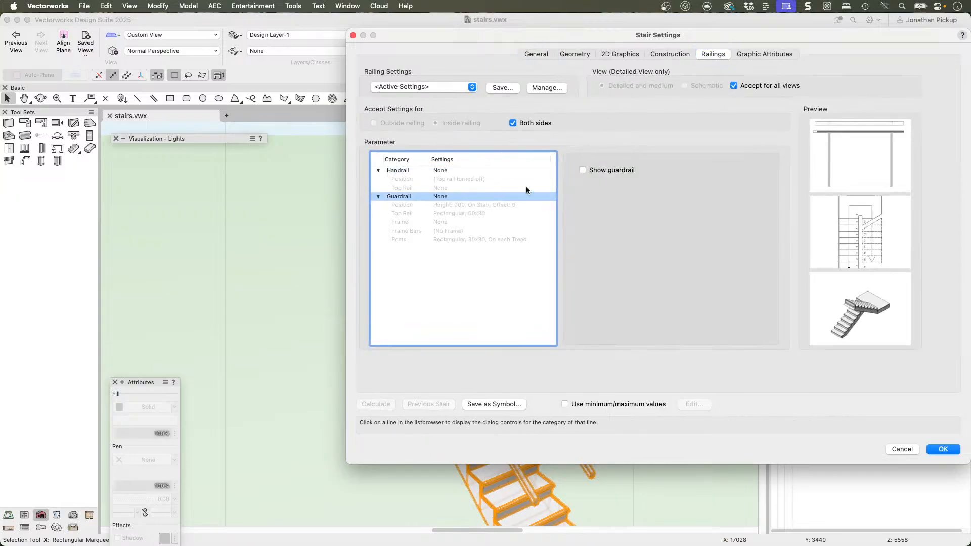
pyautogui.click(582, 170)
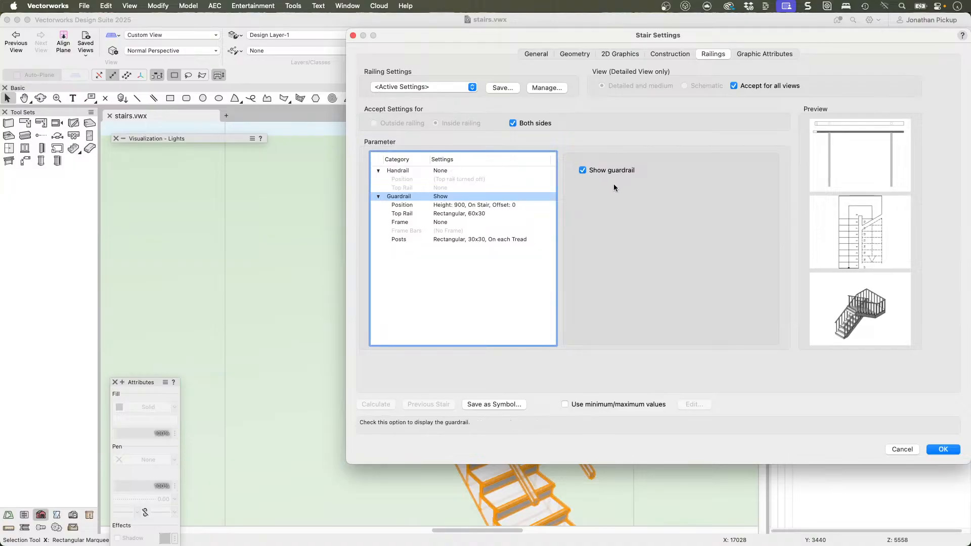
pyautogui.click(582, 170)
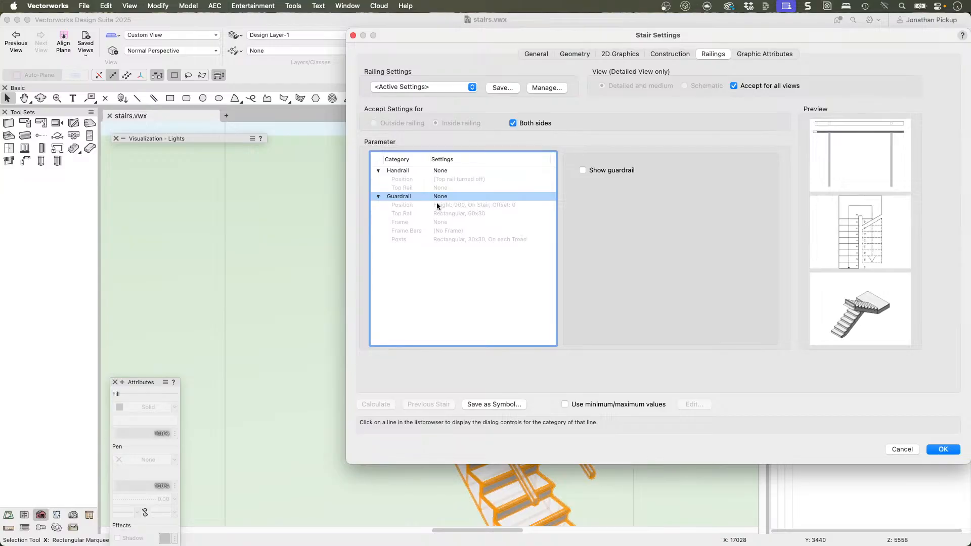
pyautogui.click(942, 449)
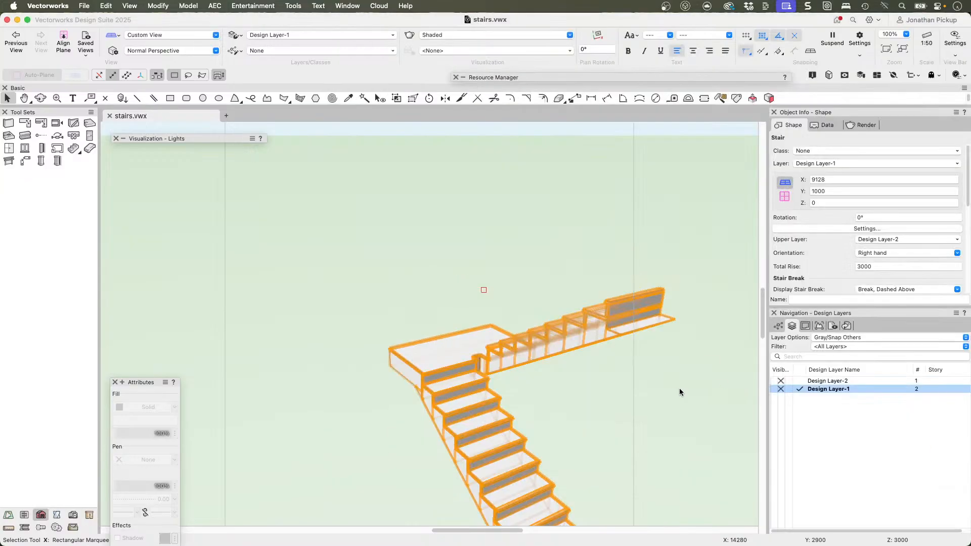
# Step: Prepare the Railing tool in Top/Plan view with the Railing Glass Panels Herculite style, using the existing Metal Aluminum Brushed RT texture
pyautogui.click(561, 401)
pyautogui.click(560, 355)
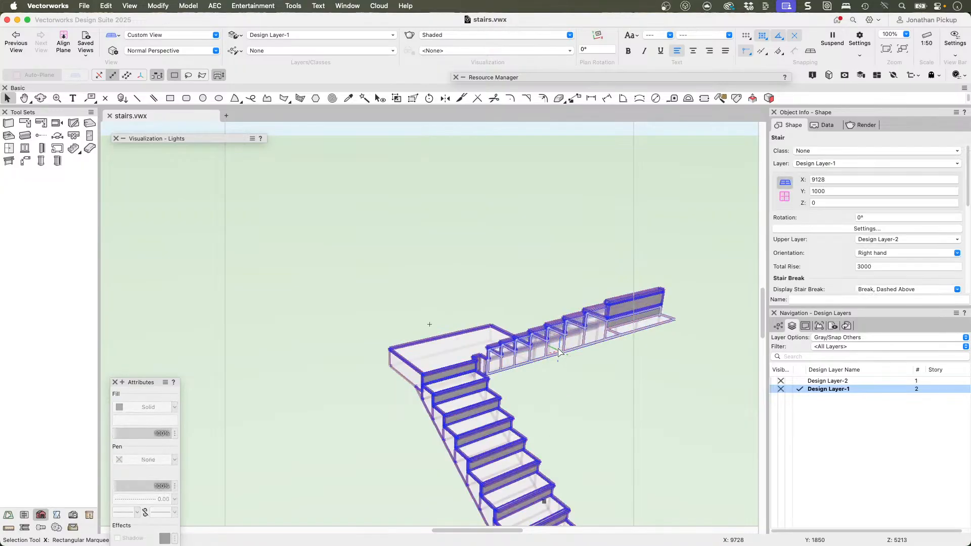
pyautogui.click(8, 161)
pyautogui.moveTo(126, 135)
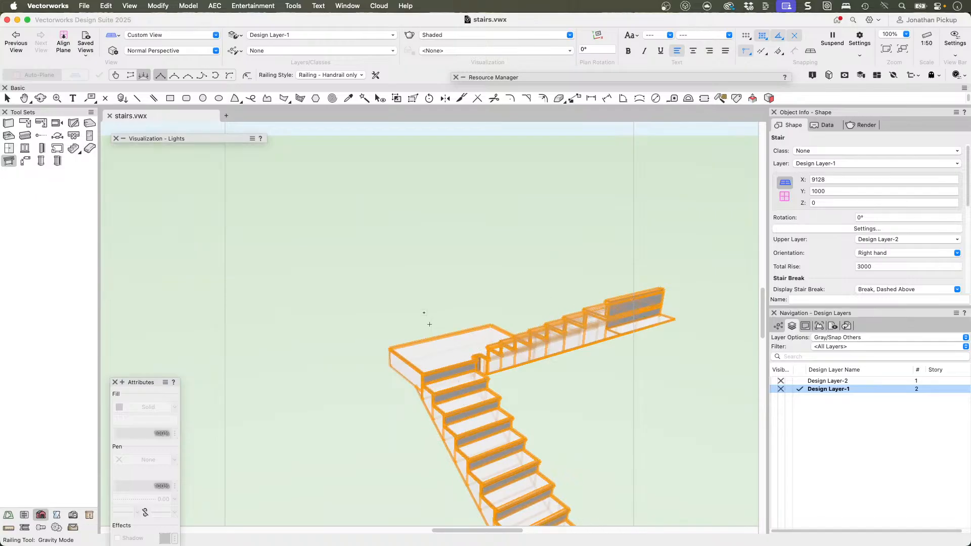
pyautogui.press('F5')
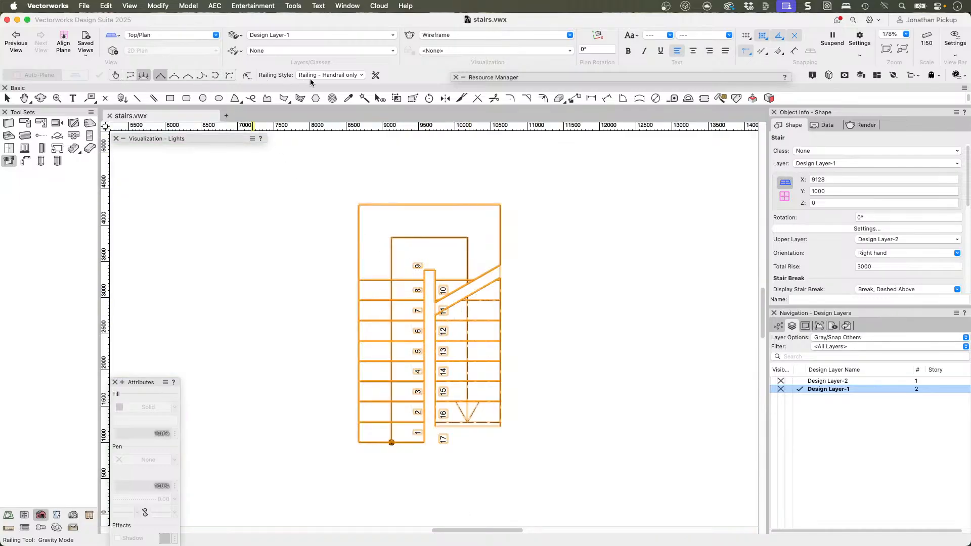
pyautogui.click(325, 74)
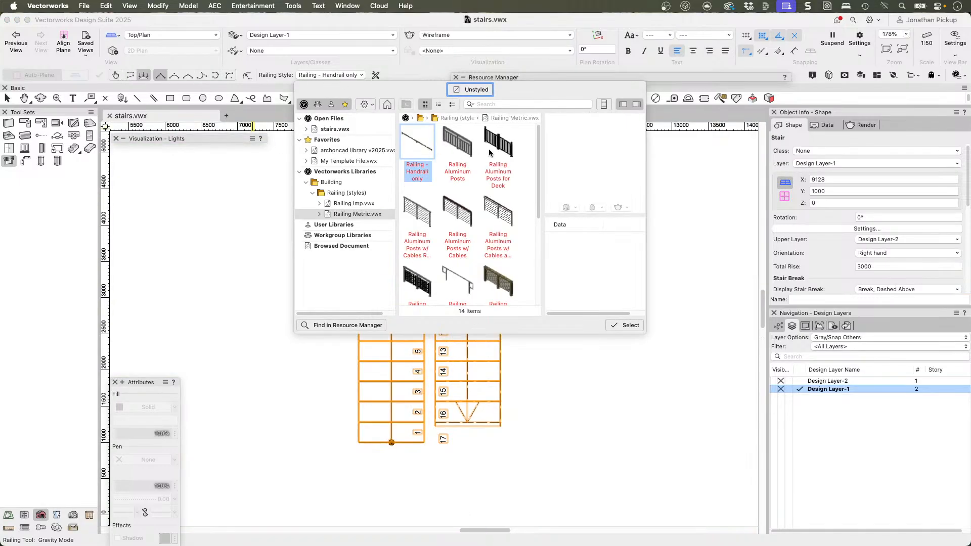
pyautogui.scroll(-3, 510, 199)
pyautogui.scroll(-5, 510, 199)
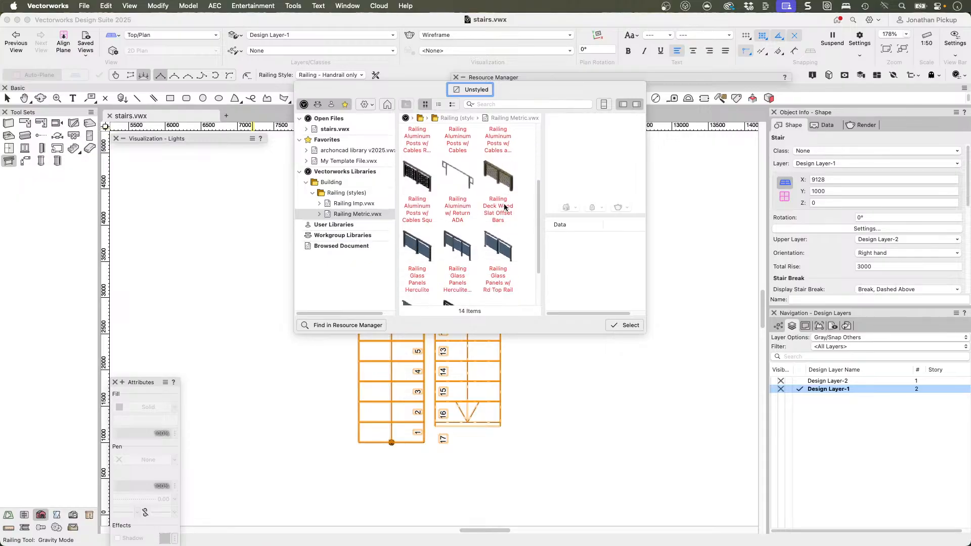
pyautogui.click(465, 261)
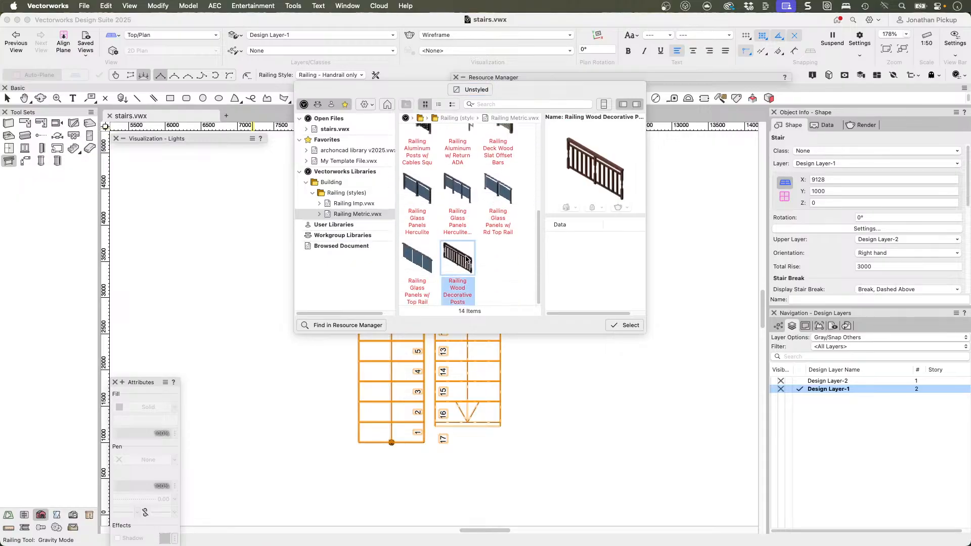
pyautogui.click(423, 277)
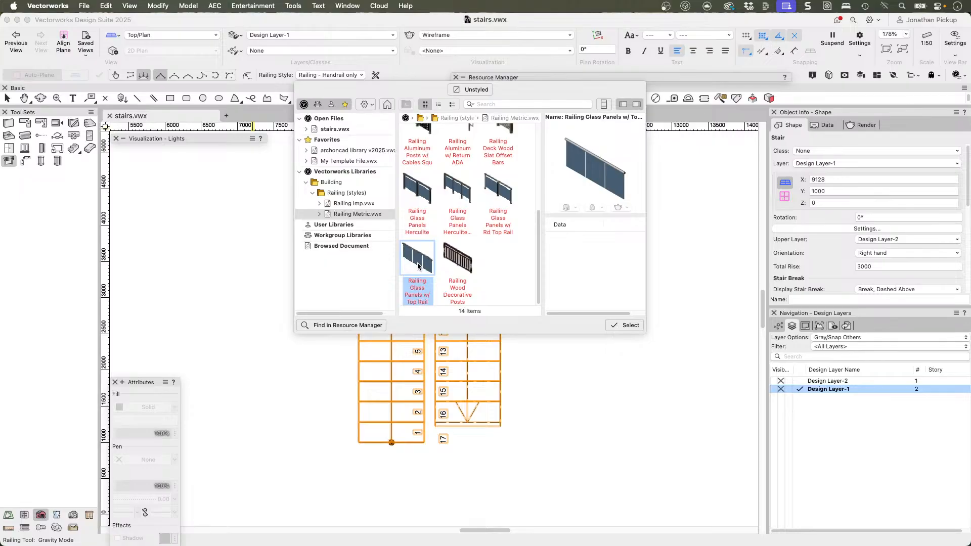
pyautogui.click(415, 189)
pyautogui.click(625, 330)
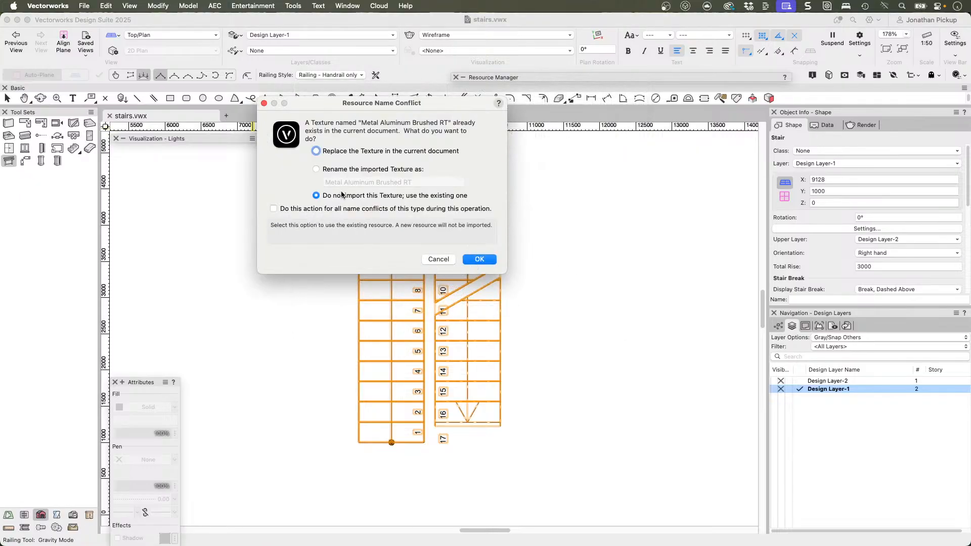
pyautogui.click(479, 259)
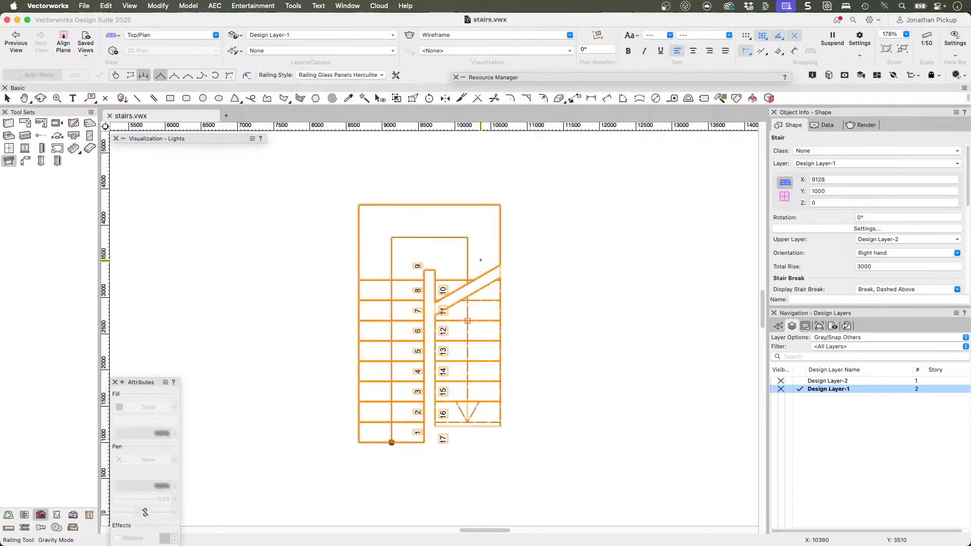
# Step: Draw the railing along the stair's outer edge from the first riser, around the landing, to the end of the upper flight
pyautogui.click(358, 443)
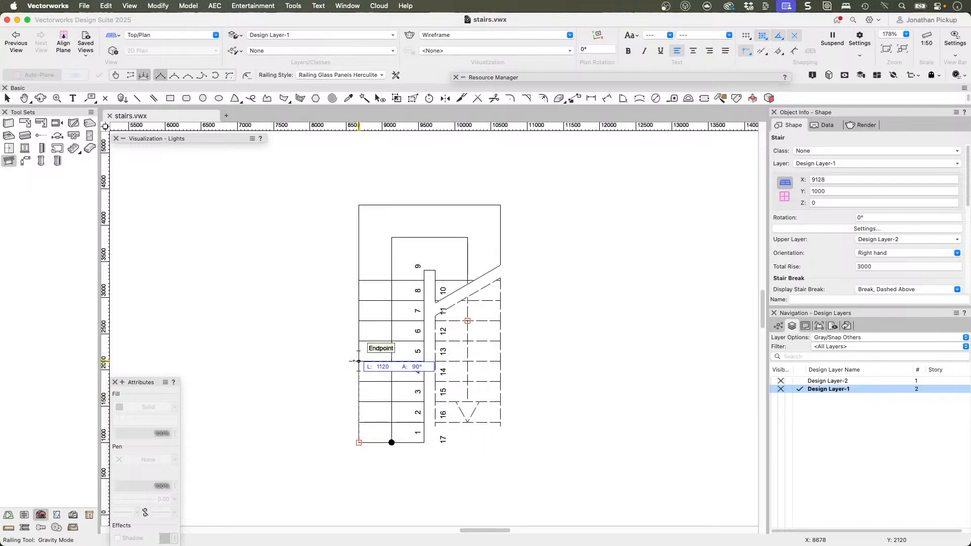
pyautogui.click(359, 361)
pyautogui.click(359, 301)
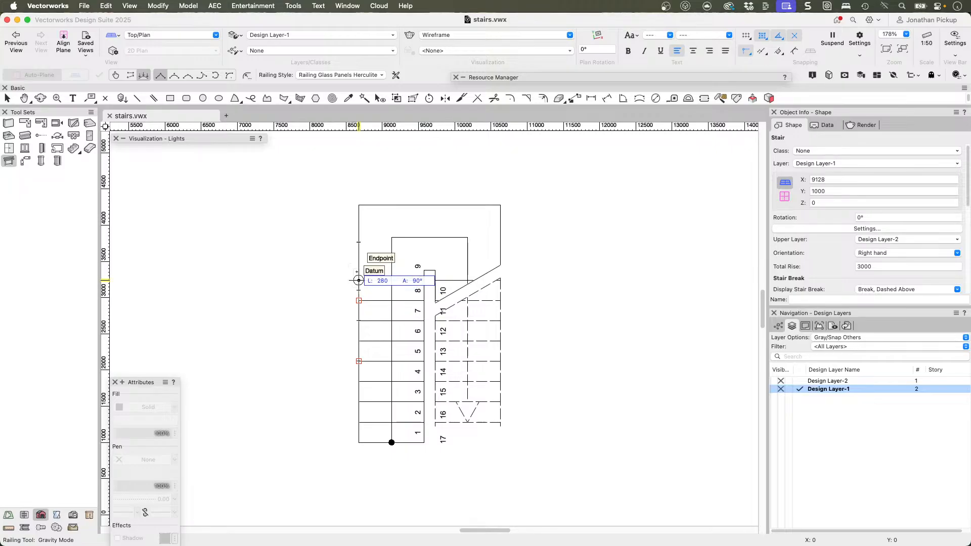
pyautogui.click(359, 280)
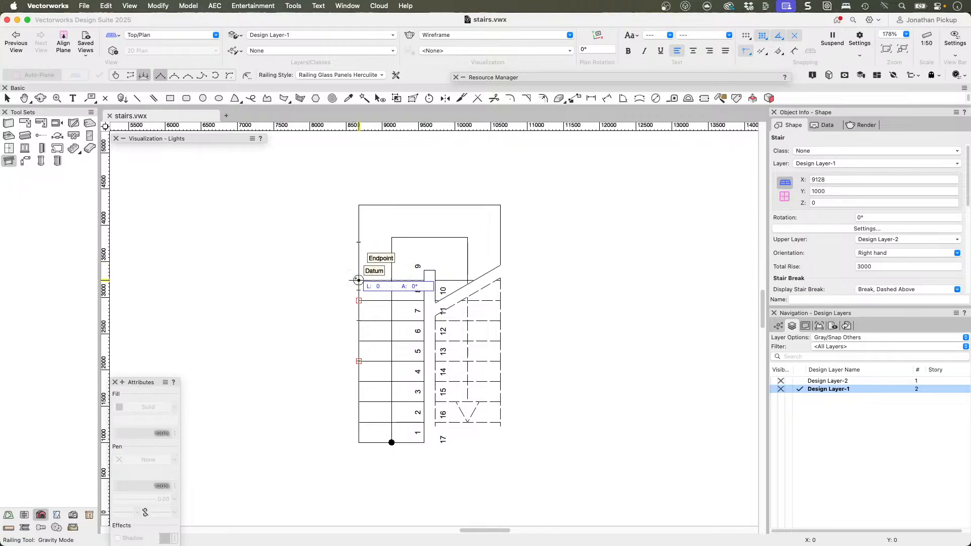
pyautogui.press('Tab')
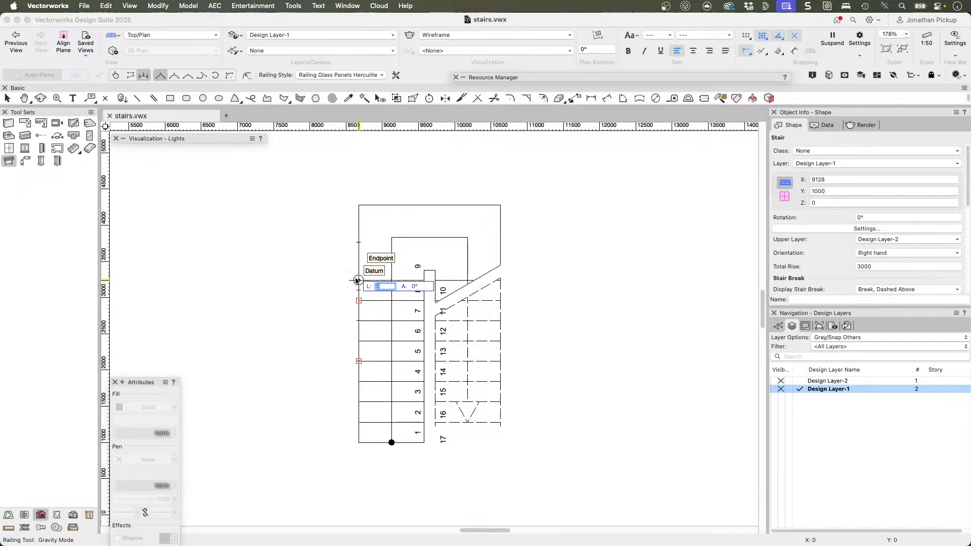
pyautogui.press('Escape')
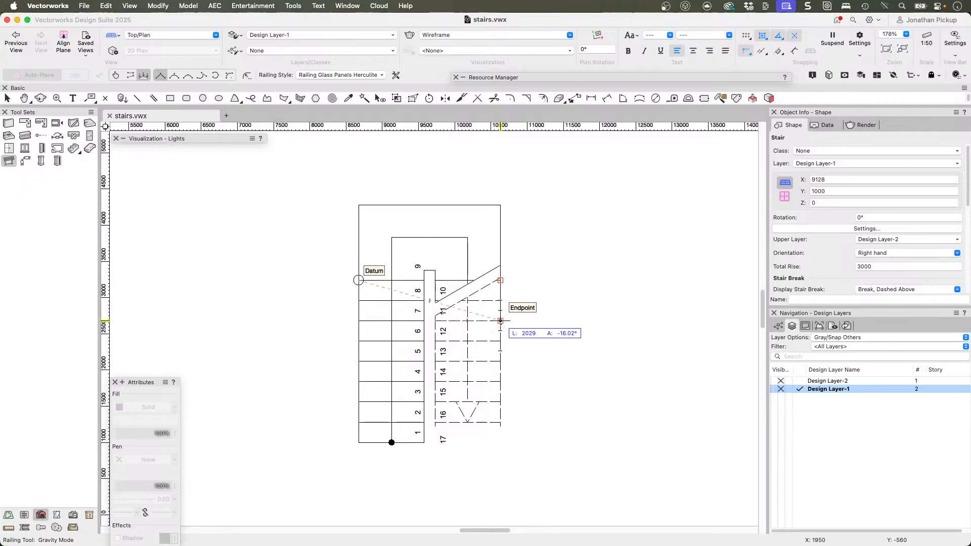
pyautogui.doubleClick(500, 421)
# Step: Examine how the glass railing's posts and panels sit on the flights and landing from several 3D angles
pyautogui.moveTo(433, 394)
pyautogui.keyDown('super'); pyautogui.mouseDown(button='middle')
pyautogui.moveTo(635, 241)
pyautogui.moveTo(623, 269)
pyautogui.moveTo(514, 276)
pyautogui.mouseUp(button='middle'); pyautogui.keyUp('super')
pyautogui.moveTo(415, 410); pyautogui.dragTo(495, 349, button='middle')
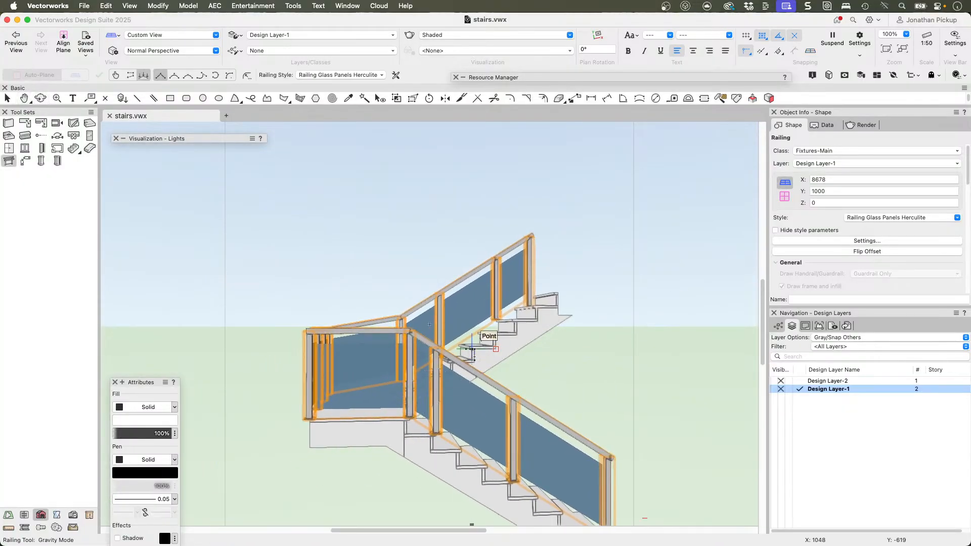
pyautogui.keyDown('super'); pyautogui.moveTo(410, 373); pyautogui.dragTo(101, 397, button='middle'); pyautogui.keyUp('super')
pyautogui.moveTo(277, 358); pyautogui.dragTo(394, 274, button='middle')
pyautogui.keyDown('super'); pyautogui.moveTo(440, 445); pyautogui.dragTo(437, 379, button='middle'); pyautogui.keyUp('super')
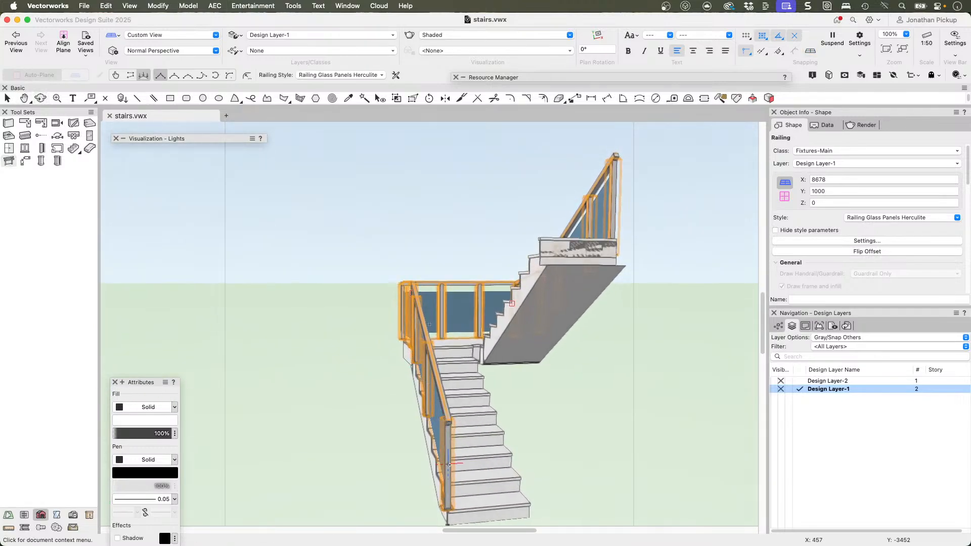
pyautogui.scroll(5, 445, 409)
pyautogui.moveTo(448, 445); pyautogui.dragTo(366, 338, button='middle')
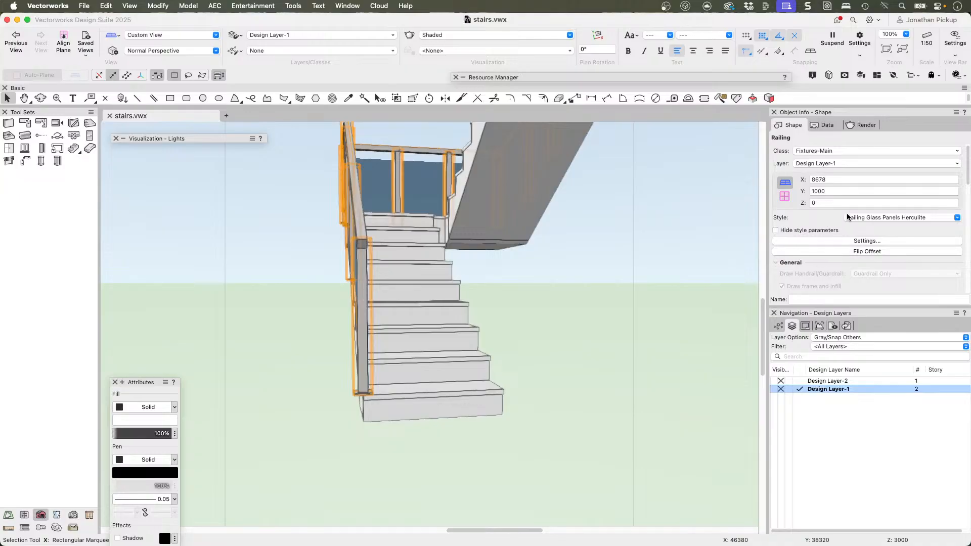
# Step: Edit the railing's style and set the railing offset from path to 50
pyautogui.click(873, 219)
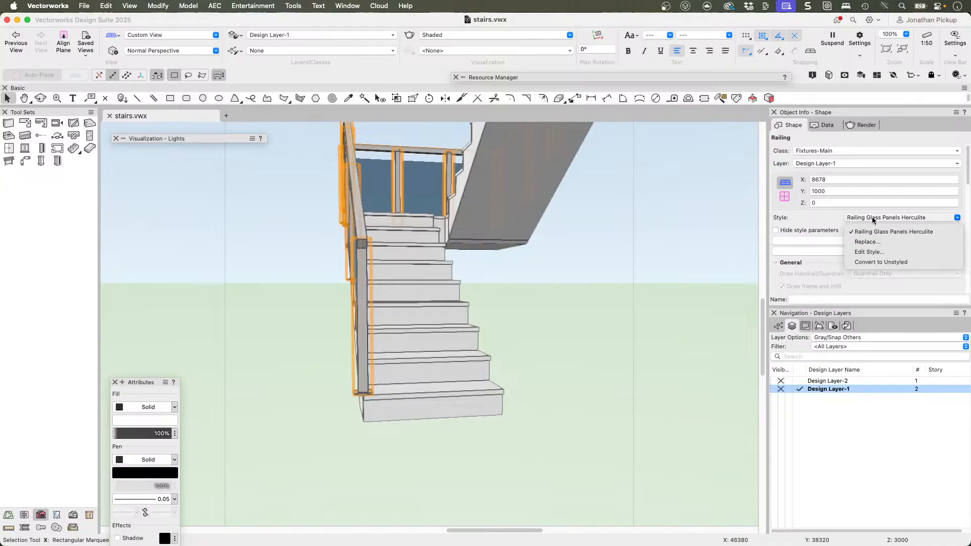
pyautogui.click(854, 252)
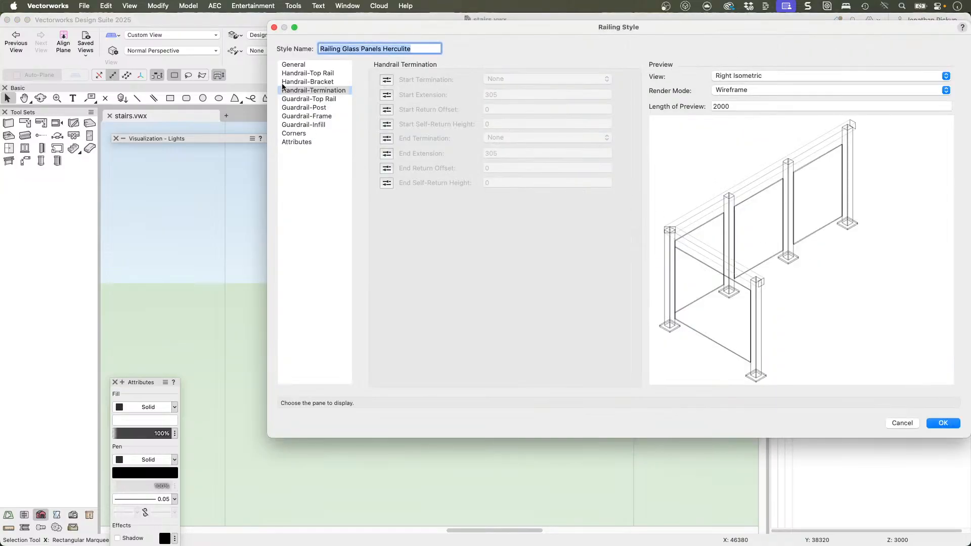
pyautogui.click(297, 66)
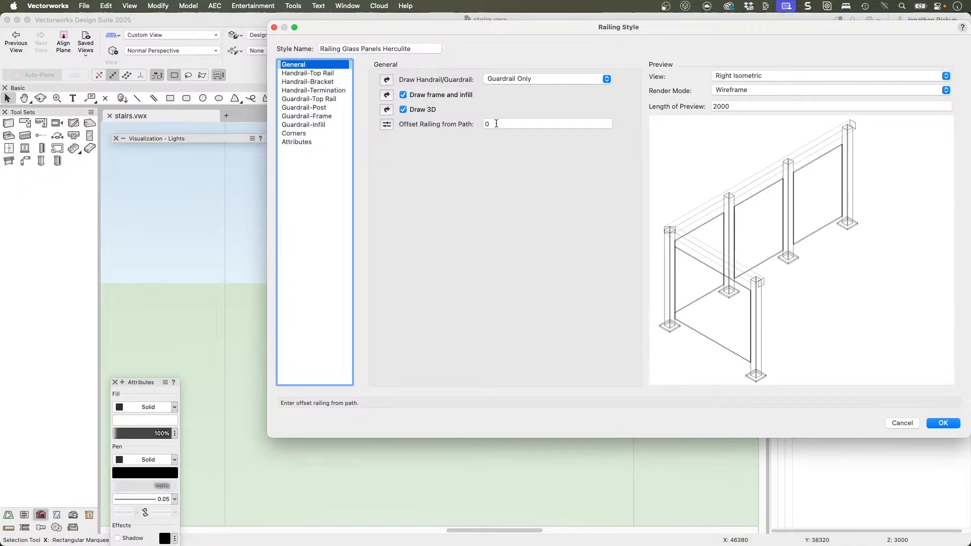
pyautogui.click(496, 123)
pyautogui.write('5')
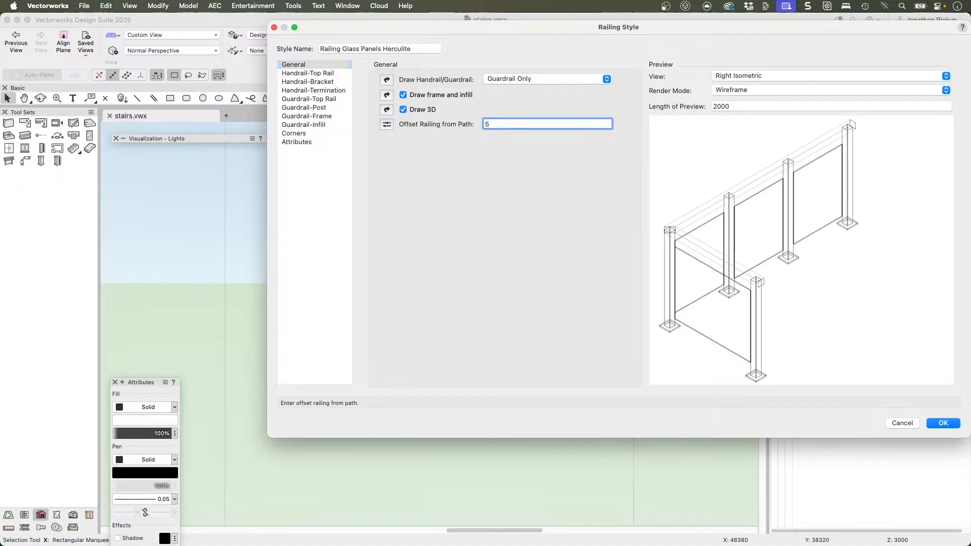
pyautogui.write('0')
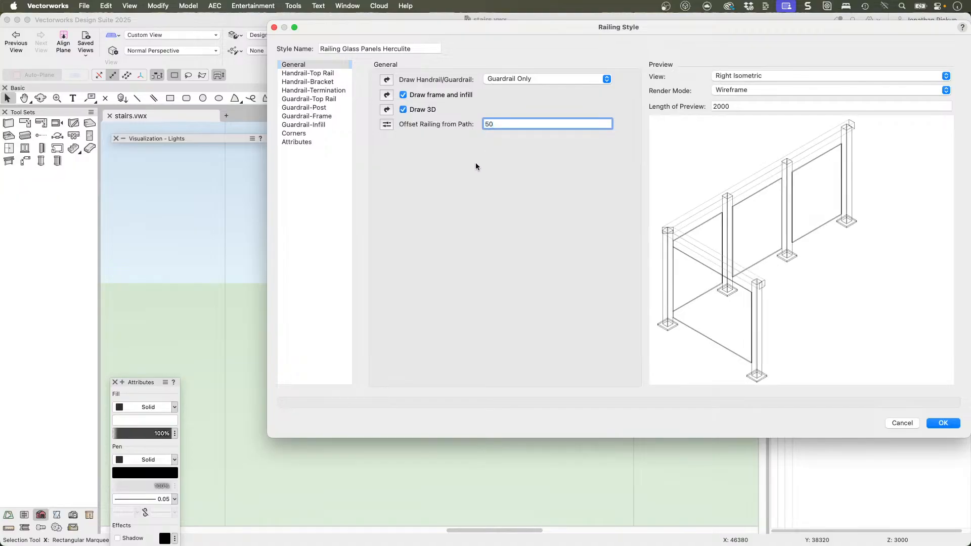
# Step: Change the guardrail top rail profile in the railing style to Bracket Profile Cir
pyautogui.click(319, 75)
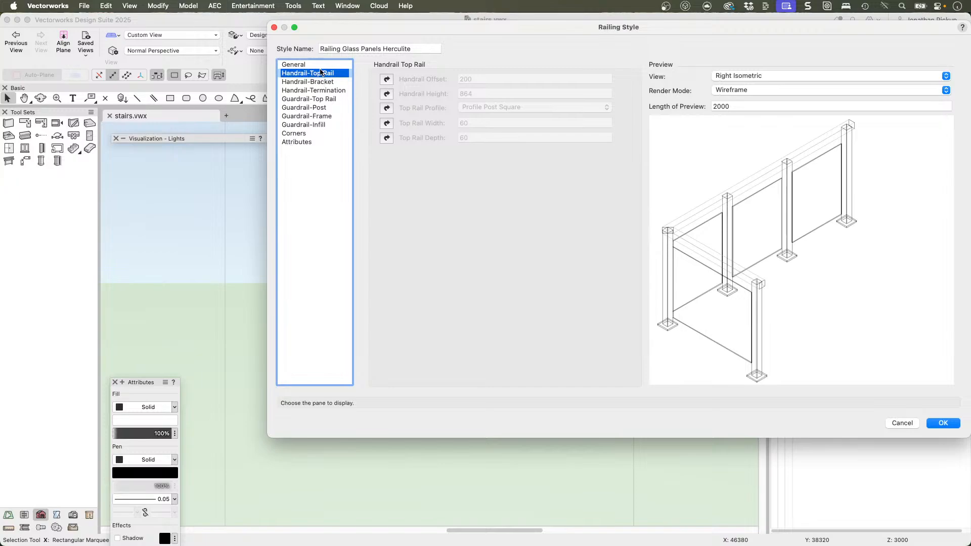
pyautogui.click(297, 99)
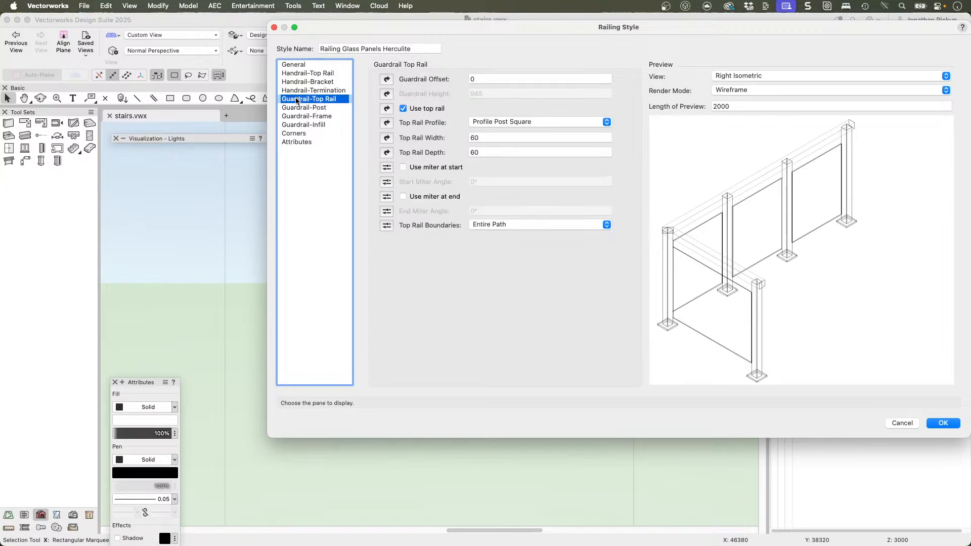
pyautogui.click(499, 122)
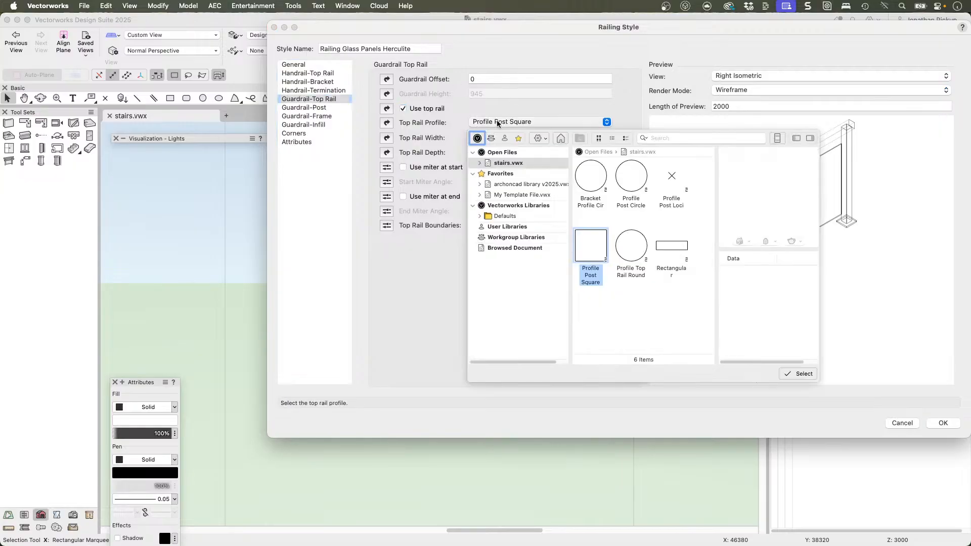
pyautogui.click(496, 102)
pyautogui.moveTo(480, 137); pyautogui.dragTo(449, 139)
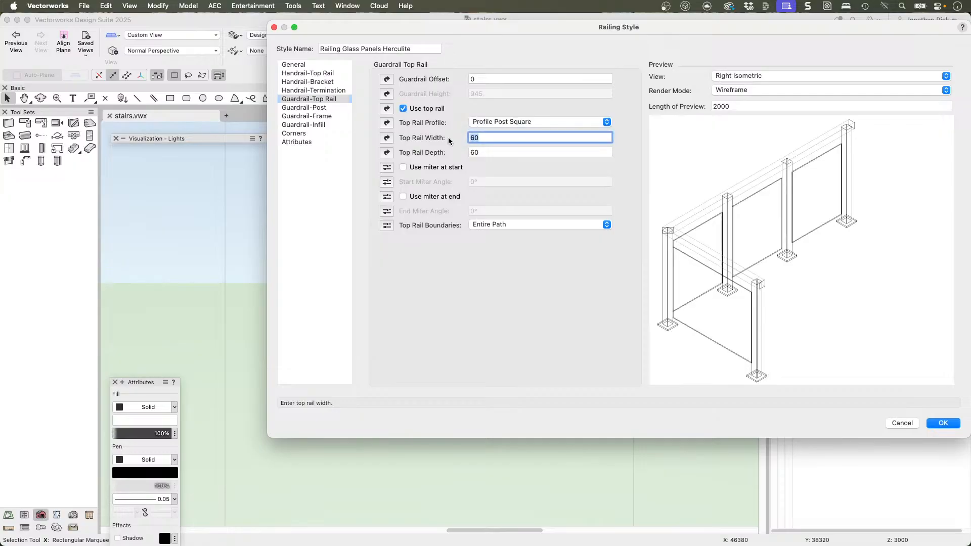
pyautogui.click(508, 121)
pyautogui.click(586, 183)
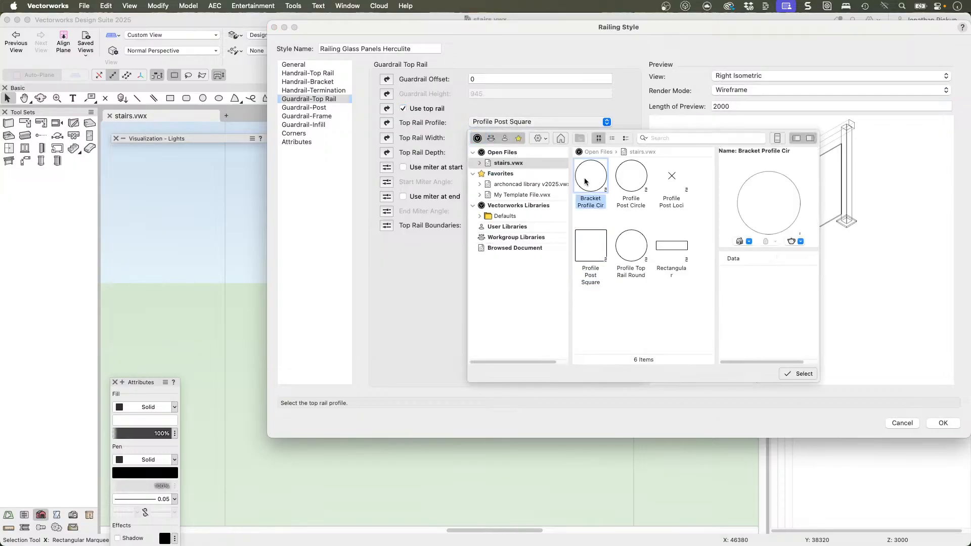
pyautogui.click(799, 374)
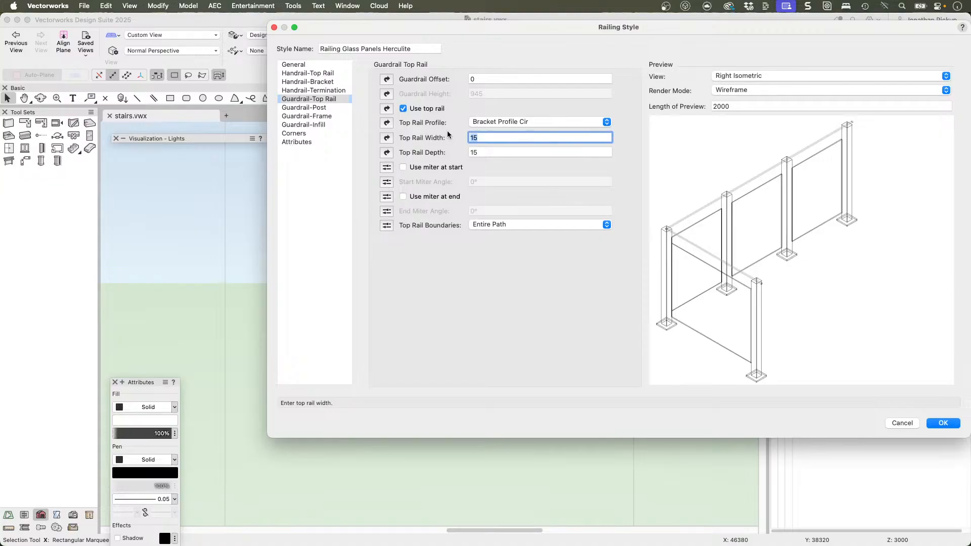
# Step: Set the guardrail top rail width to 65 and its depth to 30
pyautogui.write('65')
pyautogui.press('Tab')
pyautogui.press('Tab')
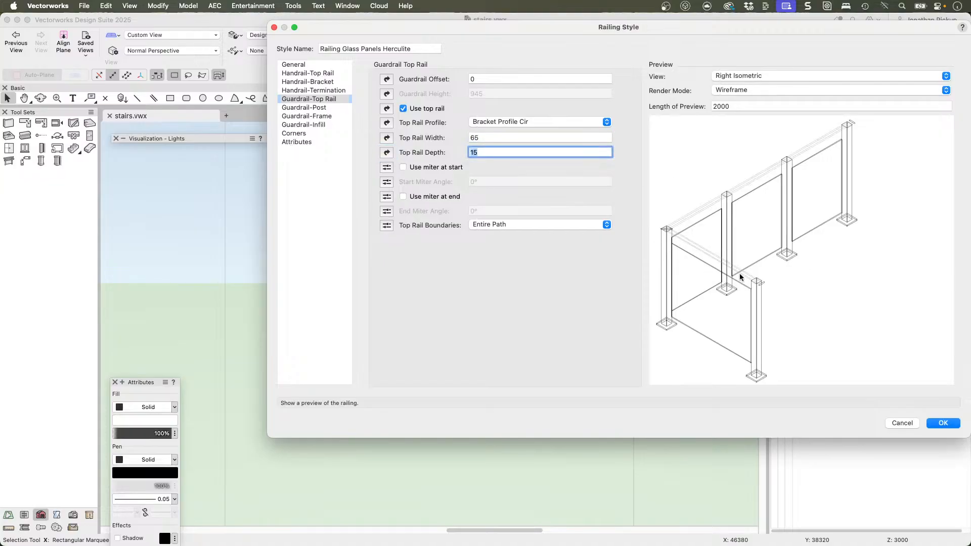
pyautogui.write('30')
pyautogui.press('Tab')
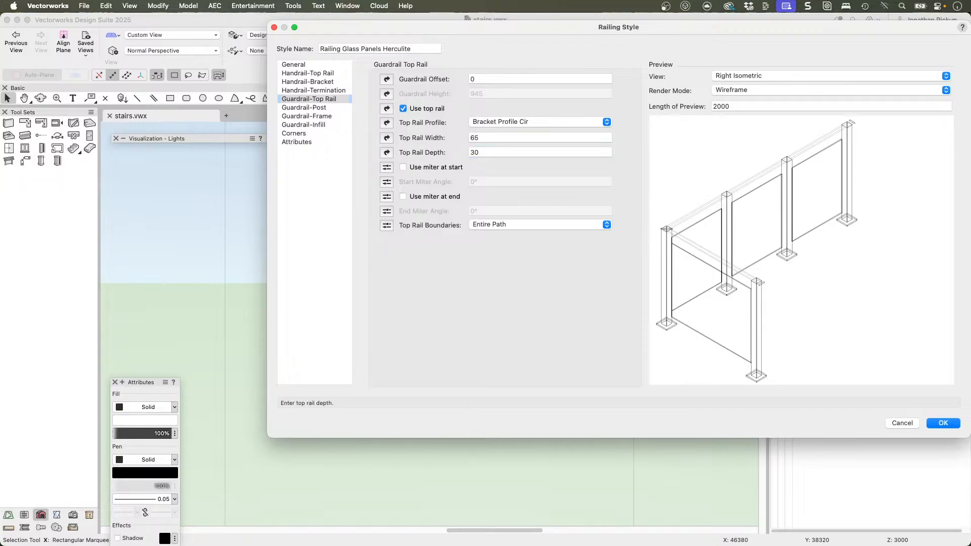
# Step: Try a guardrail top rail width of 150 and settle on a width of 90
pyautogui.doubleClick(477, 137)
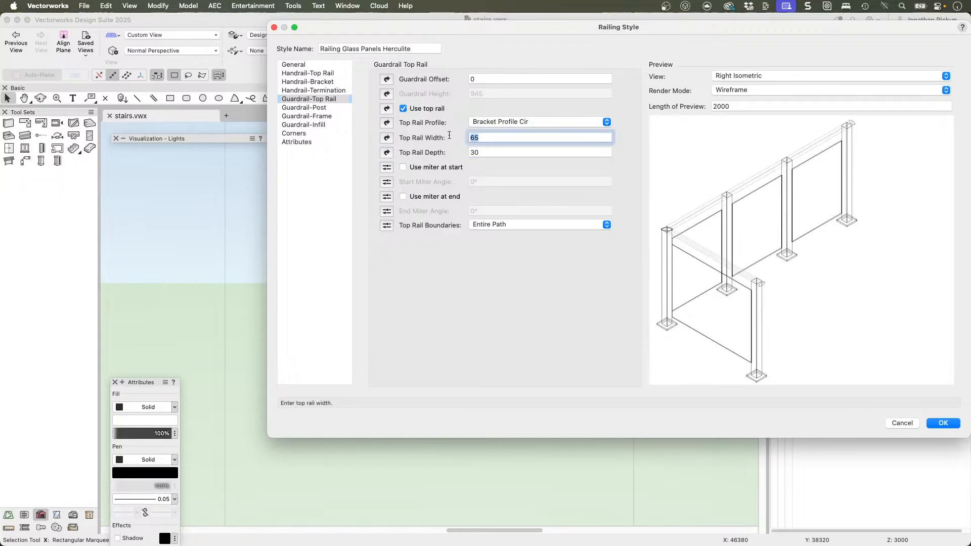
pyautogui.write('150')
pyautogui.press('Tab')
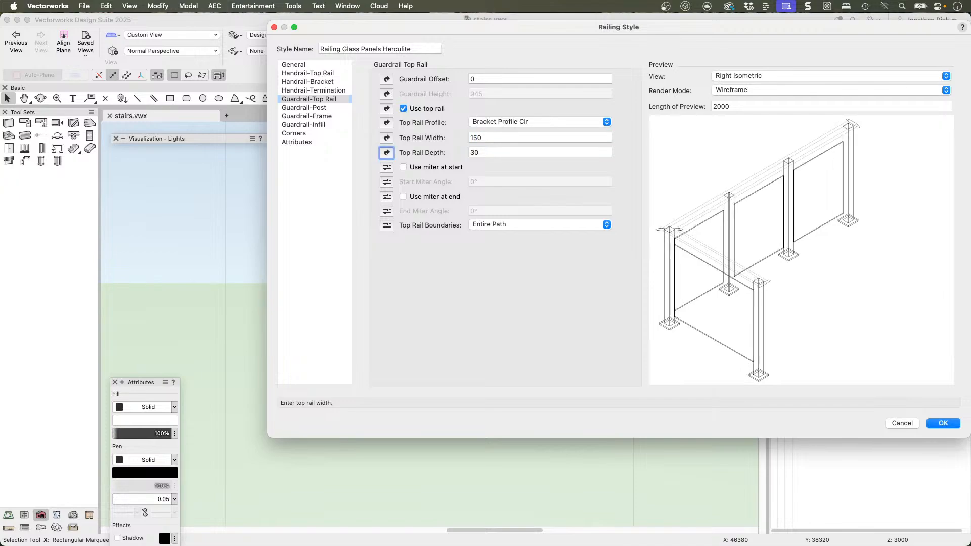
pyautogui.doubleClick(486, 138)
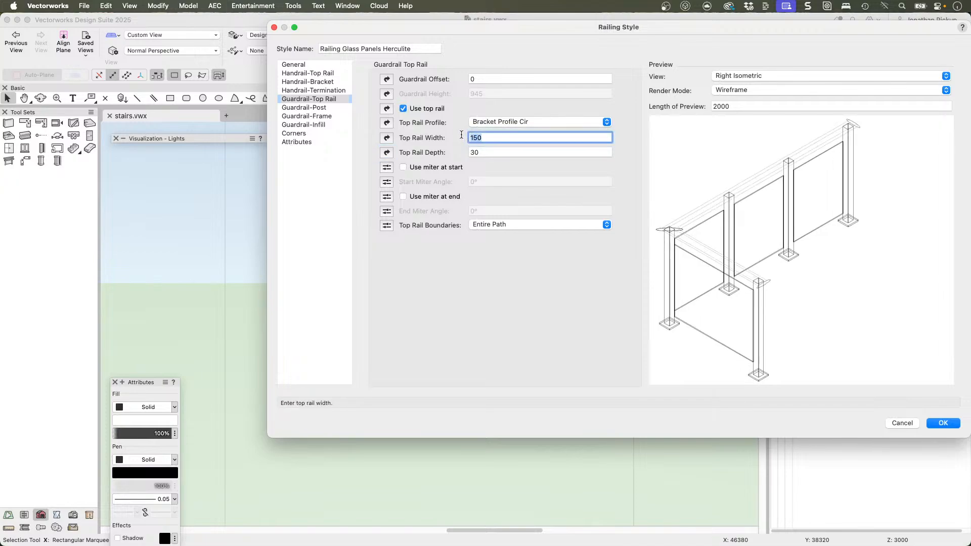
pyautogui.write('90')
pyautogui.press('Tab')
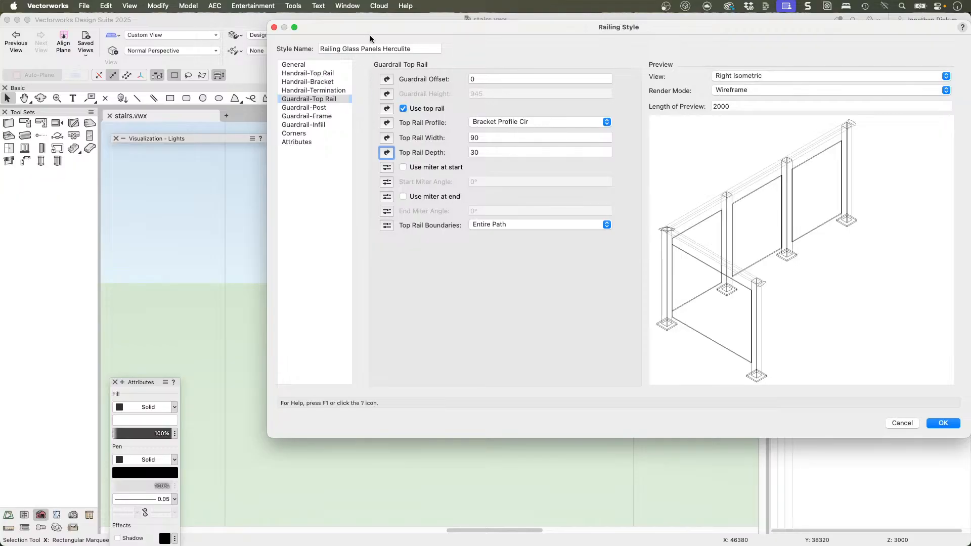
# Step: Change the guardrail post shape to Bracket Profile Cir with a post width and depth of 40
pyautogui.click(300, 108)
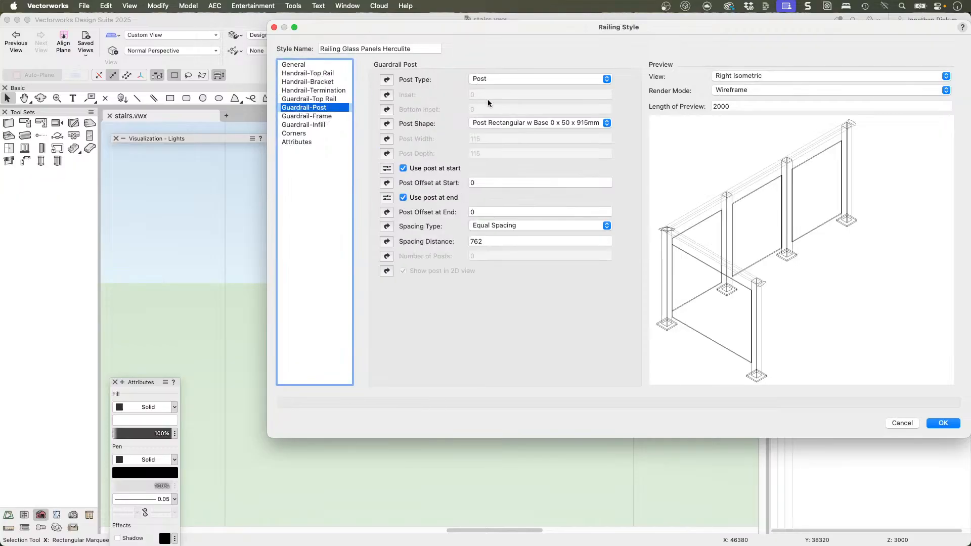
pyautogui.click(506, 123)
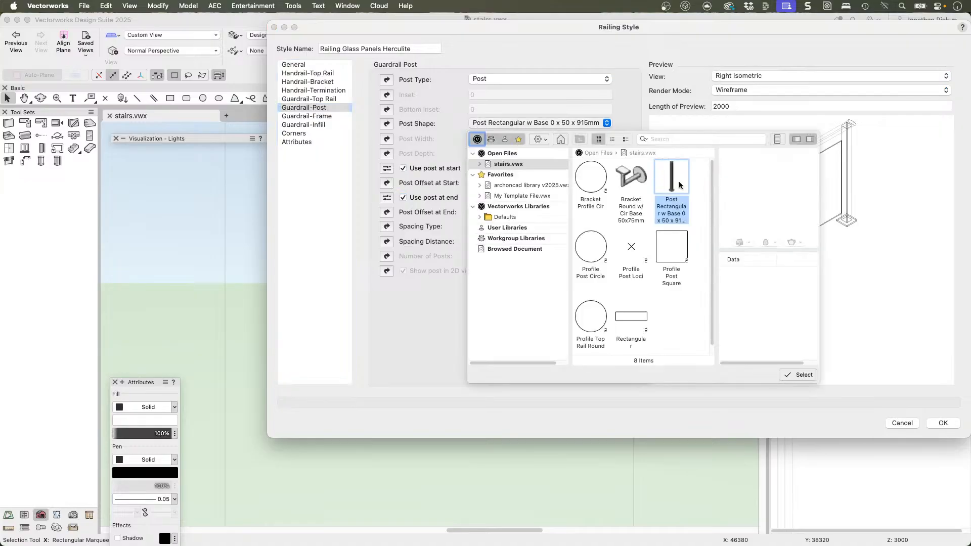
pyautogui.click(594, 187)
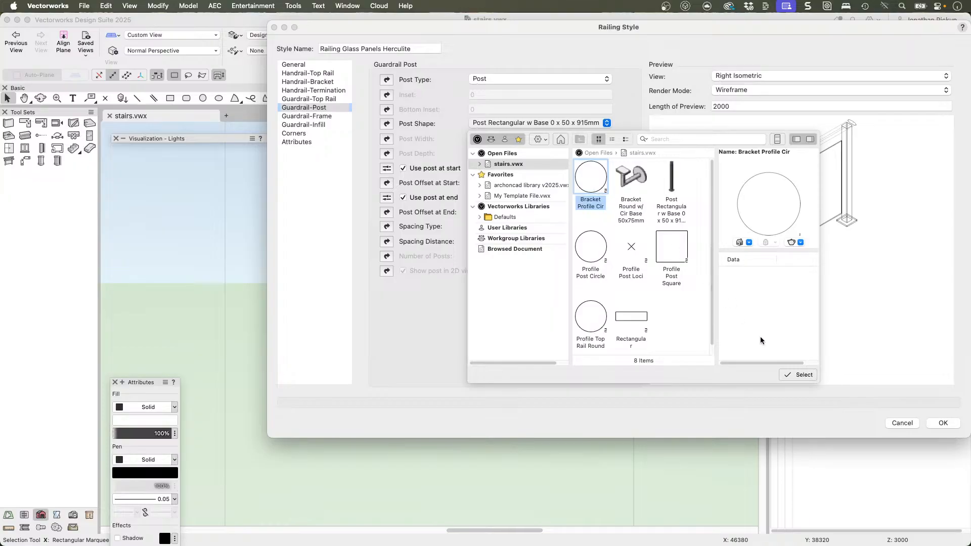
pyautogui.click(797, 375)
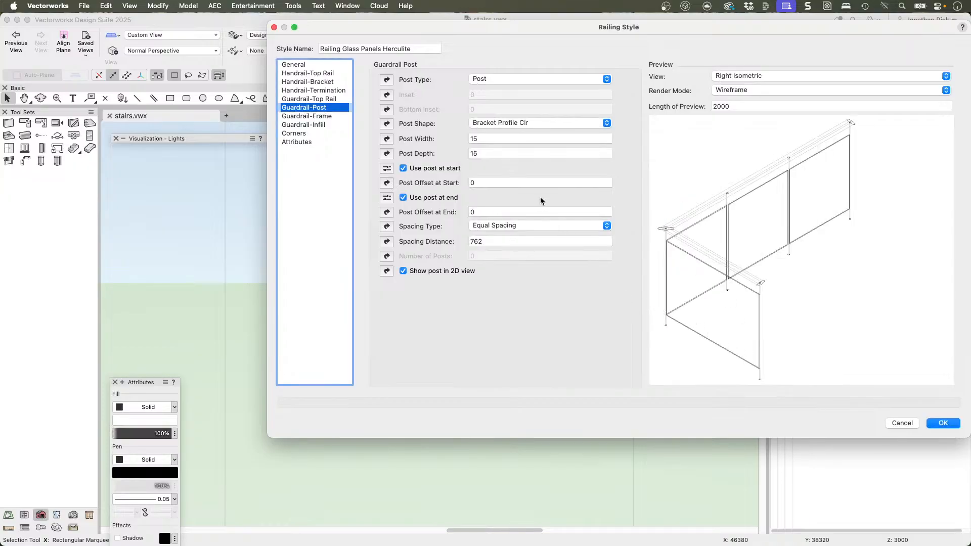
pyautogui.click(495, 138)
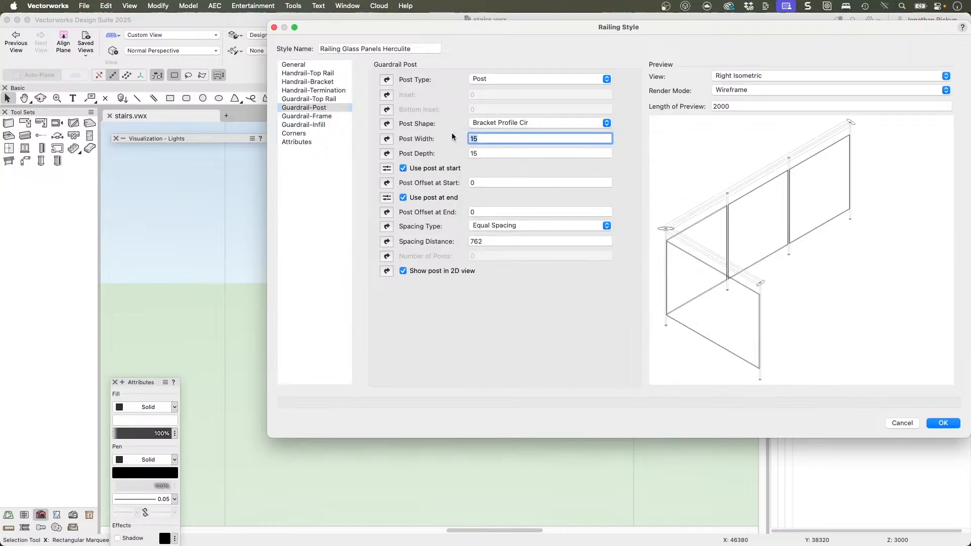
pyautogui.write('40')
pyautogui.press('Tab')
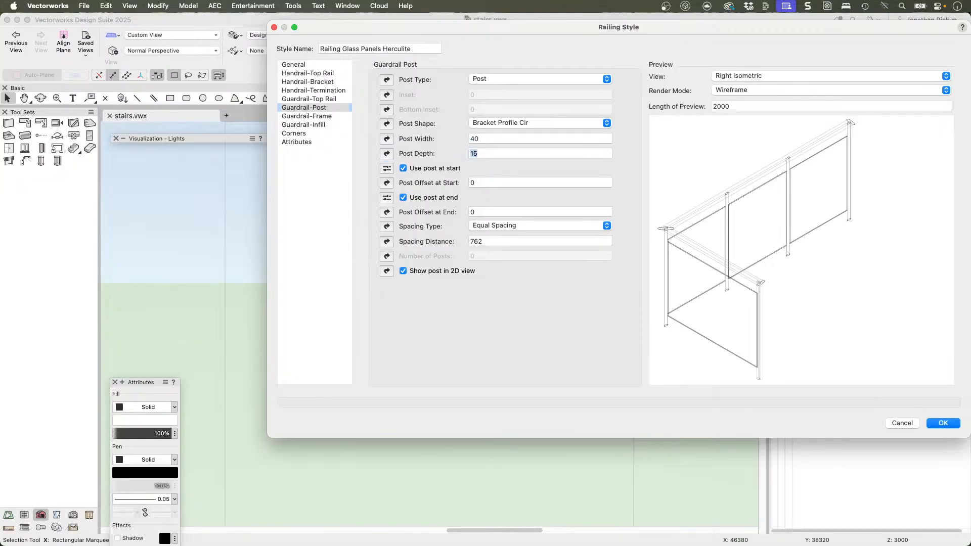
pyautogui.write('40')
pyautogui.press('Tab')
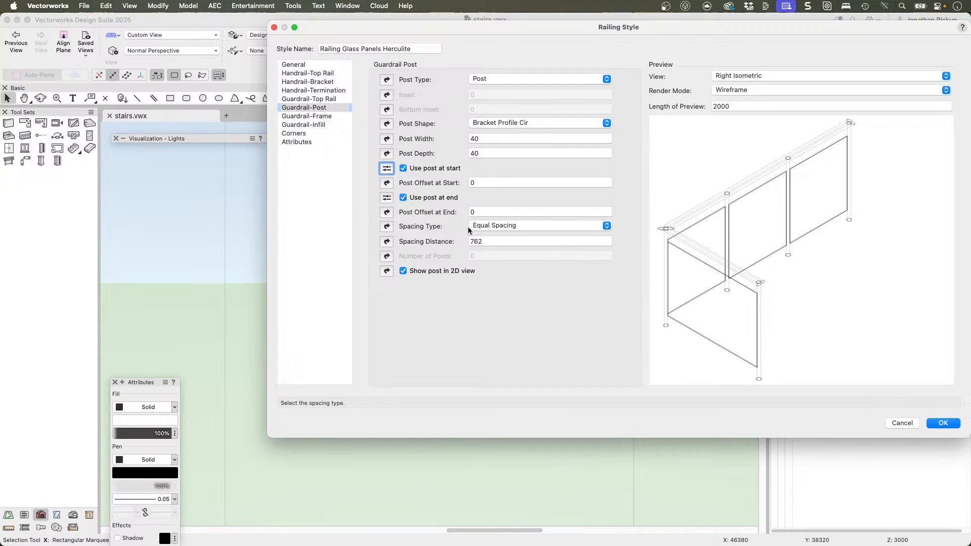
# Step: Review the post spacing types and the guardrail frame settings, and apply the railing style changes
pyautogui.click(492, 226)
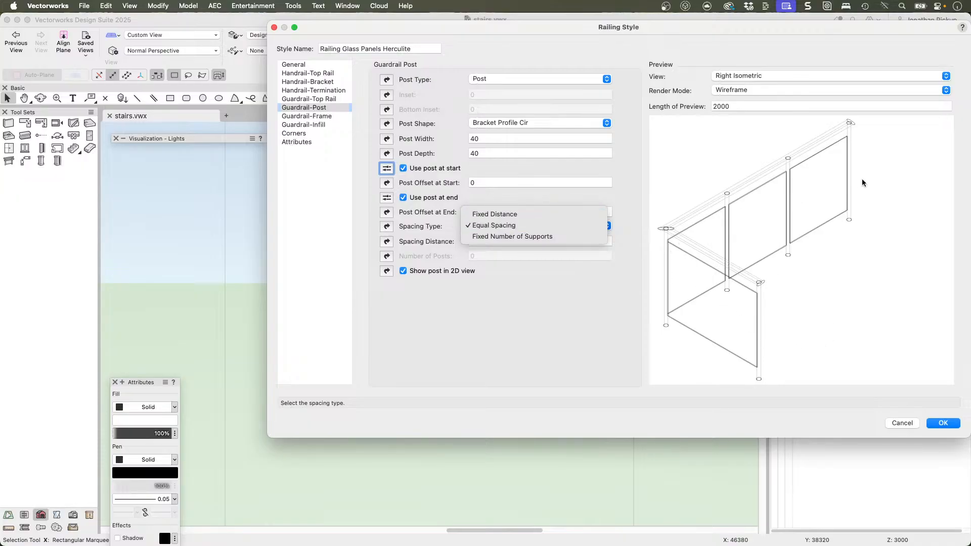
pyautogui.click(551, 259)
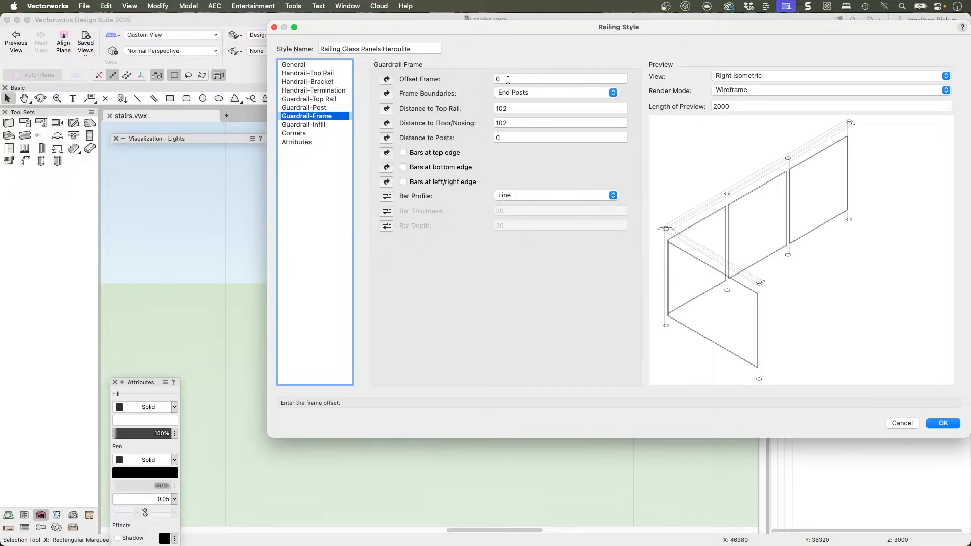
pyautogui.click(942, 424)
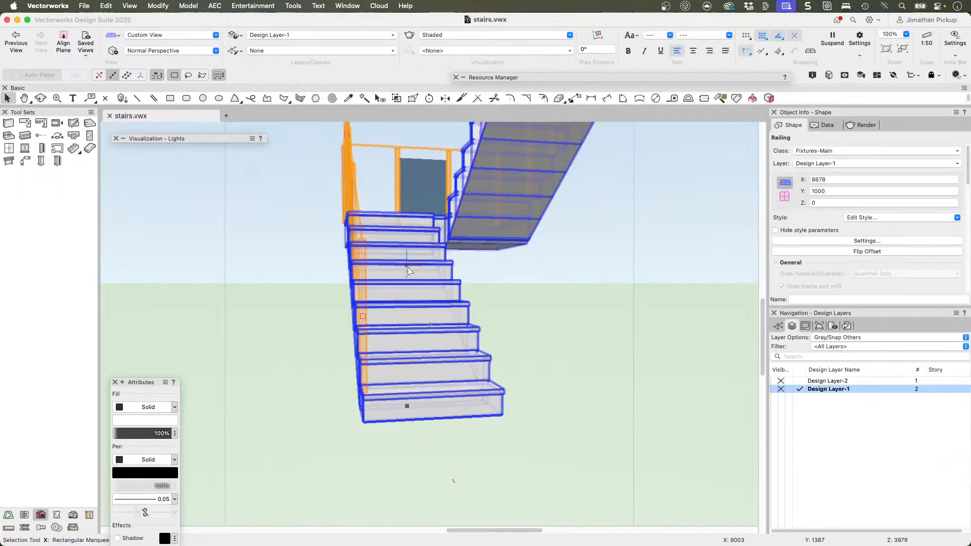
# Step: Examine the restyled railing's position along the lower flight from the front of the stair
pyautogui.press('c')
pyautogui.moveTo(450, 258); pyautogui.dragTo(797, 296)
pyautogui.moveTo(425, 234); pyautogui.dragTo(198, 229)
pyautogui.moveTo(432, 289); pyautogui.dragTo(330, 278)
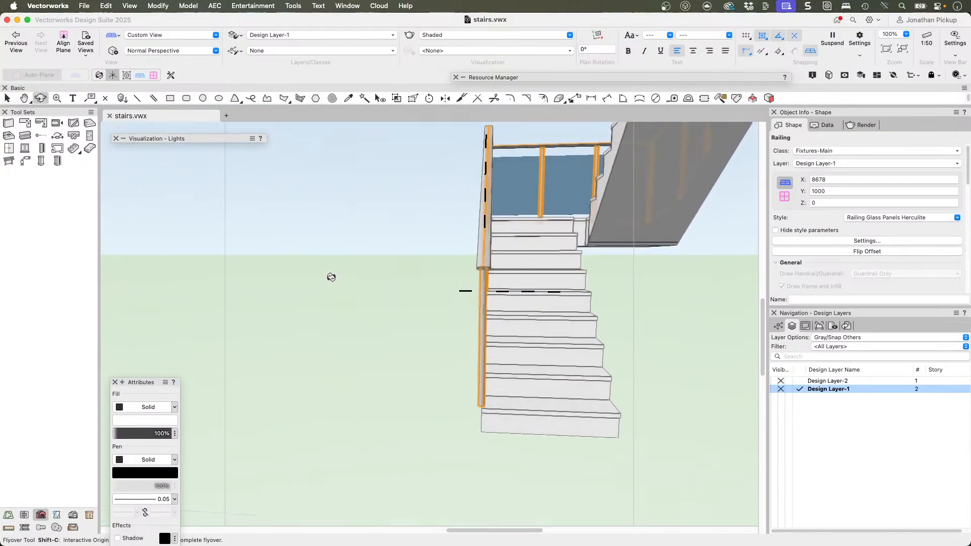
pyautogui.press('x')
# Step: Edit the railing style so its offset from path of 50 is controlled by the style, and apply it
pyautogui.click(845, 241)
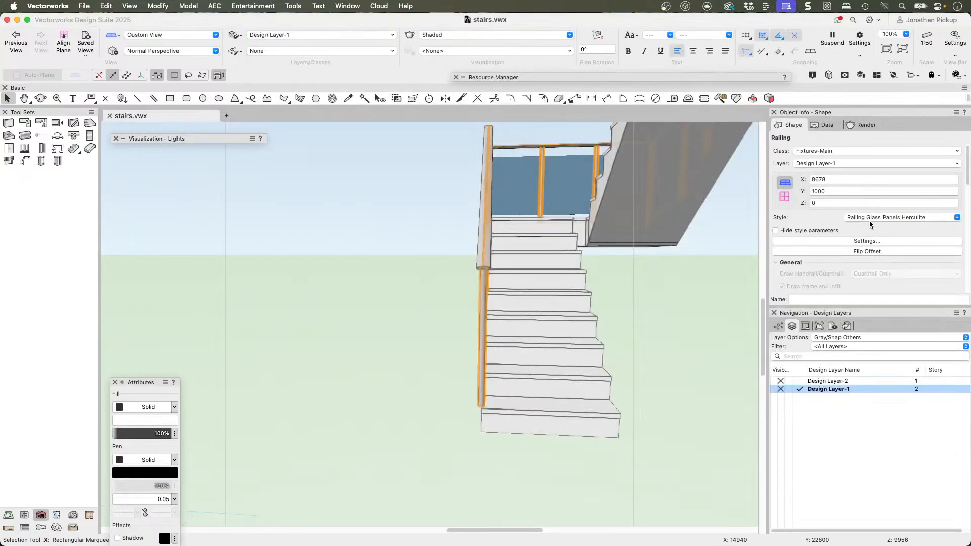
pyautogui.click(869, 221)
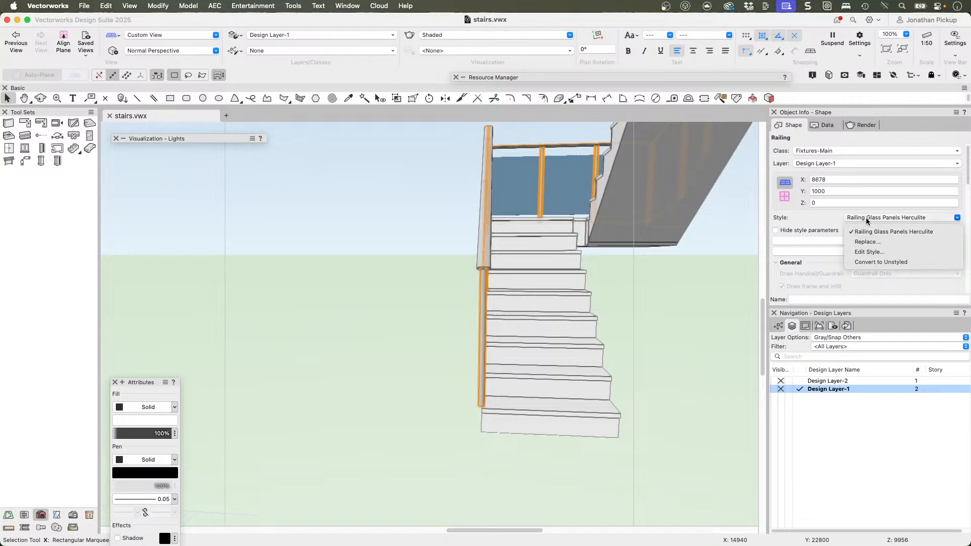
pyautogui.click(862, 253)
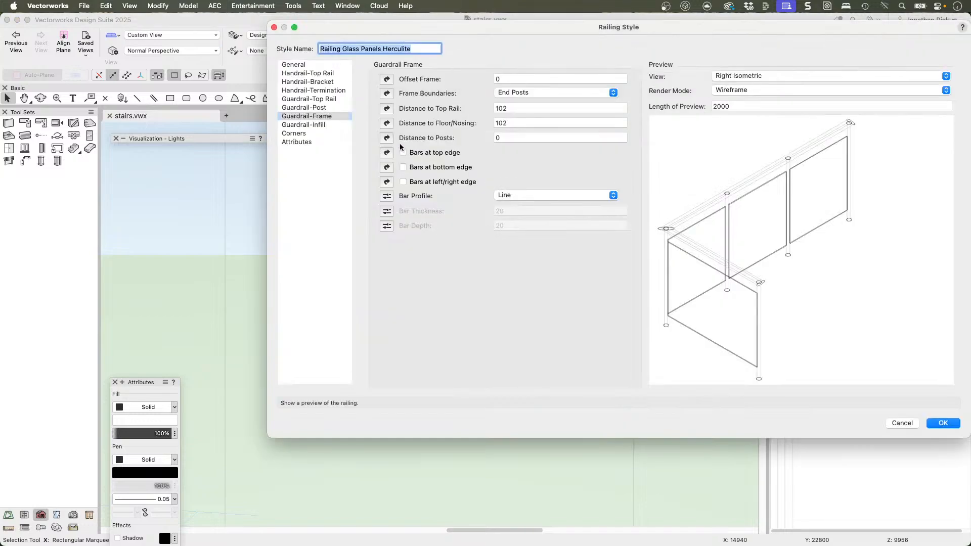
pyautogui.click(298, 65)
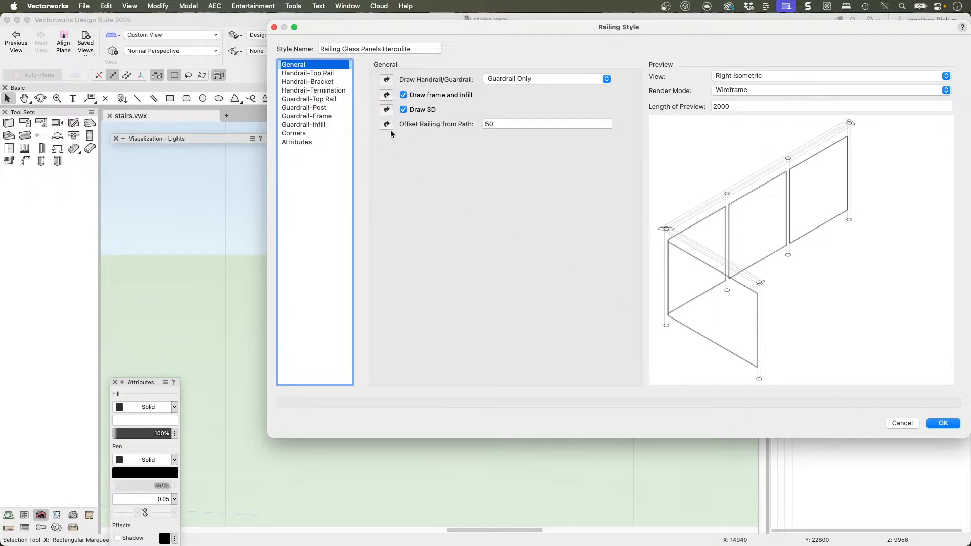
pyautogui.click(942, 426)
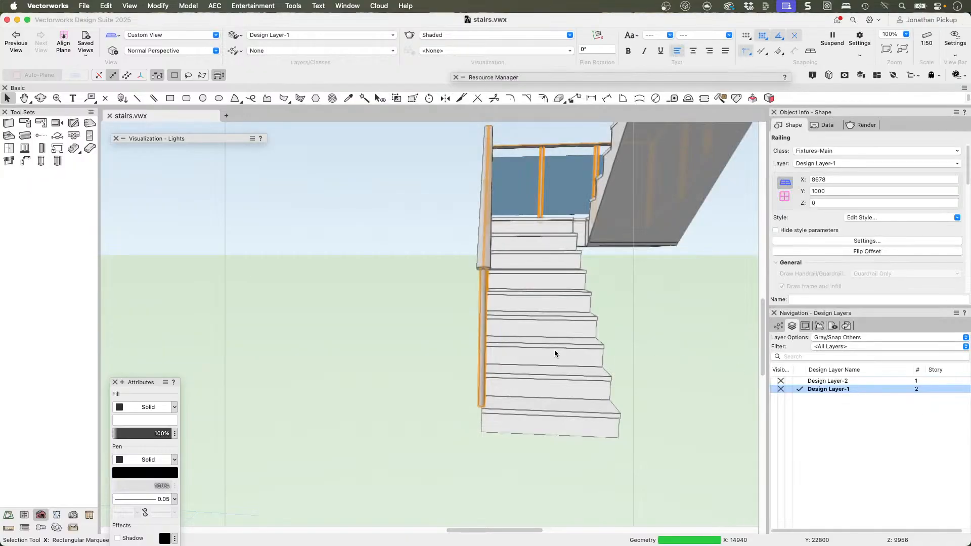
# Step: Reshape the bottoms of the two posts where the lower flight meets the landing, extending them down to the treads
pyautogui.keyDown('ctrl'); pyautogui.moveTo(481, 292); pyautogui.dragTo(529, 197, button='middle'); pyautogui.keyUp('ctrl')
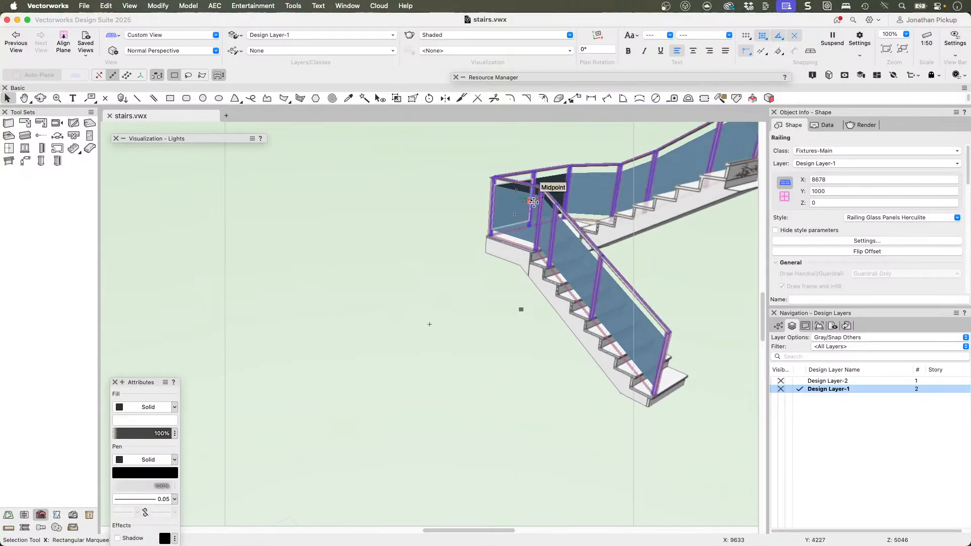
pyautogui.scroll(3, 556, 241)
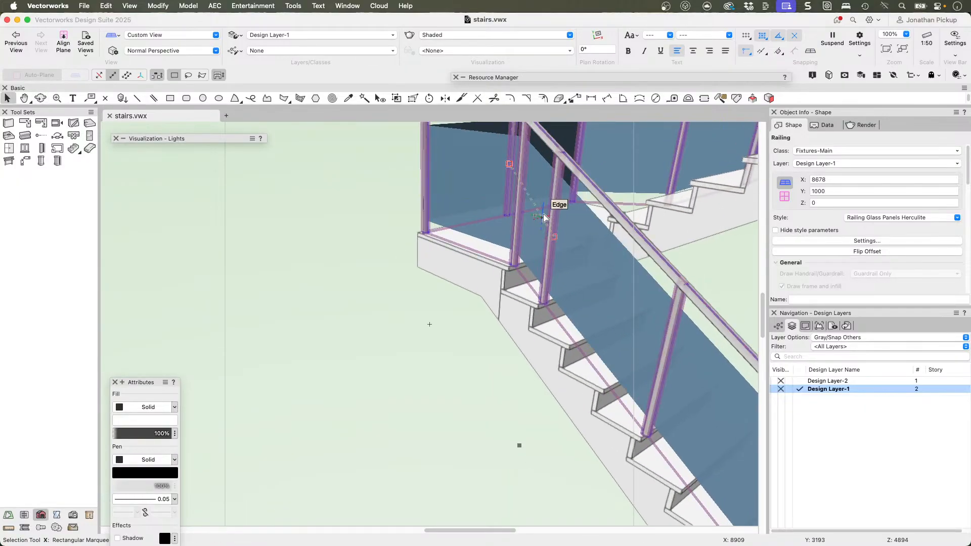
pyautogui.click(402, 97)
pyautogui.click(413, 98)
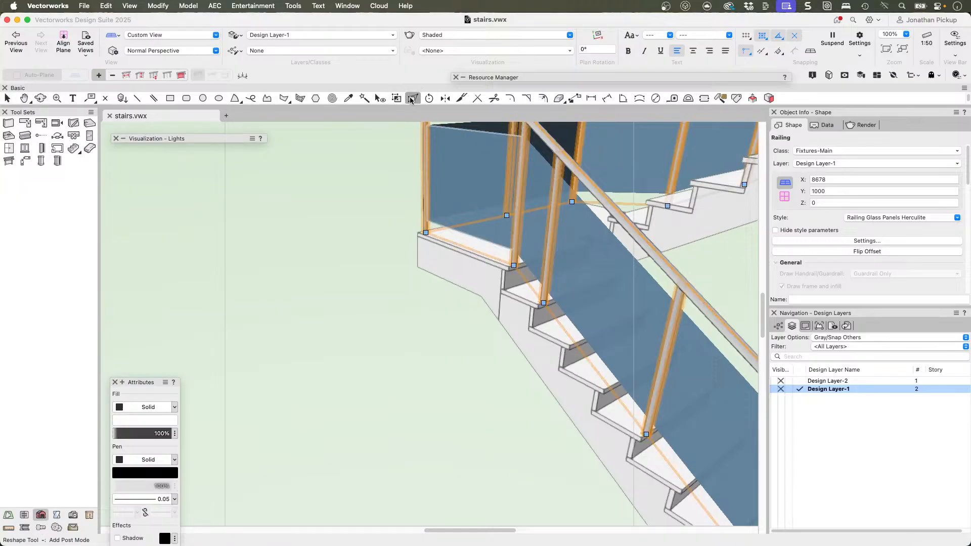
pyautogui.click(154, 75)
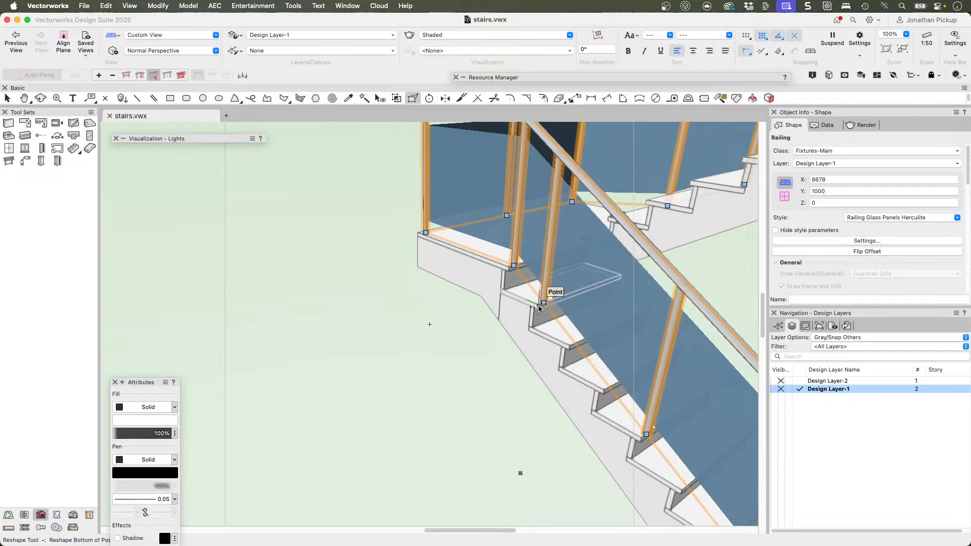
pyautogui.moveTo(543, 303); pyautogui.dragTo(569, 344)
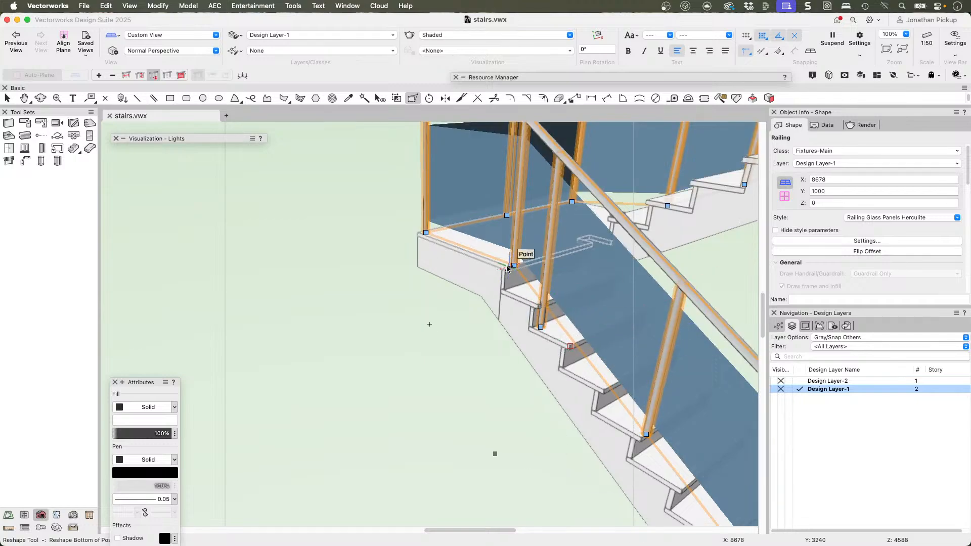
pyautogui.moveTo(514, 266); pyautogui.dragTo(494, 285)
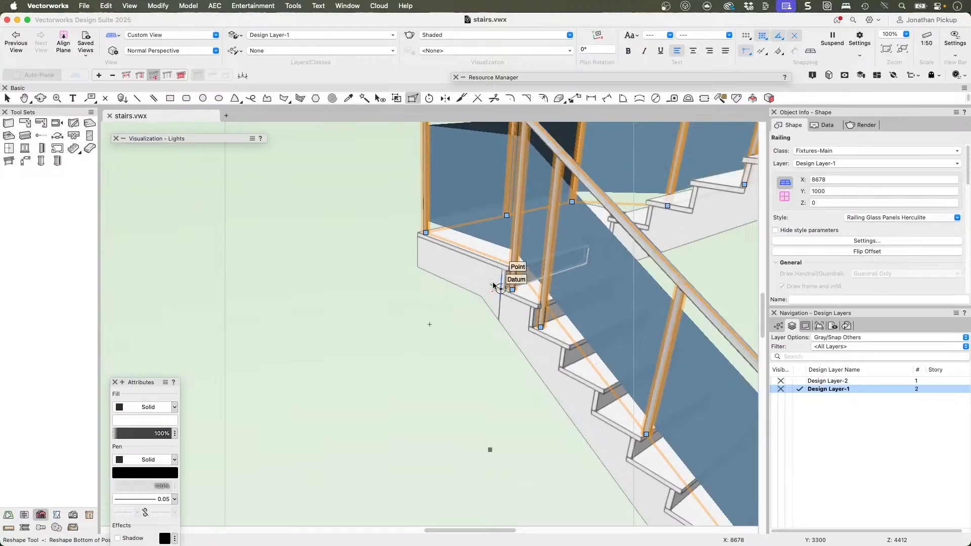
pyautogui.moveTo(494, 286); pyautogui.dragTo(340, 303, button='middle')
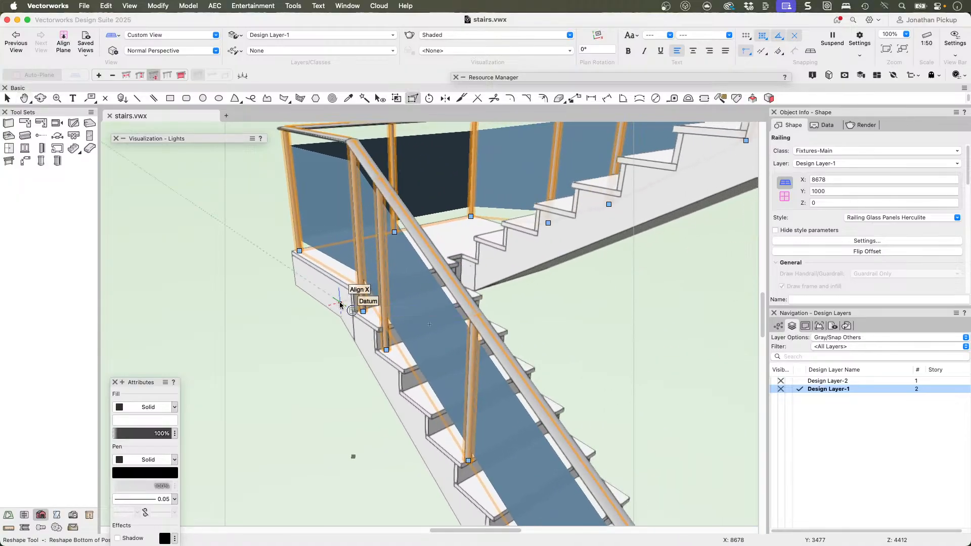
# Step: Switch to the Top/Plan view and try to move the railing path vertex where the upper flight meets the landing
pyautogui.press('super+5')
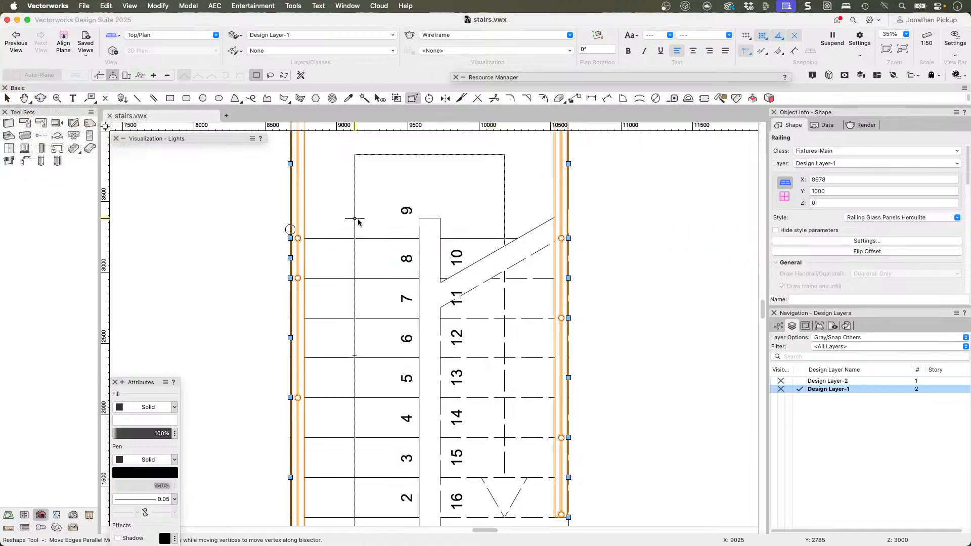
pyautogui.scroll(-3, 357, 219)
pyautogui.moveTo(362, 216); pyautogui.dragTo(399, 237, button='middle')
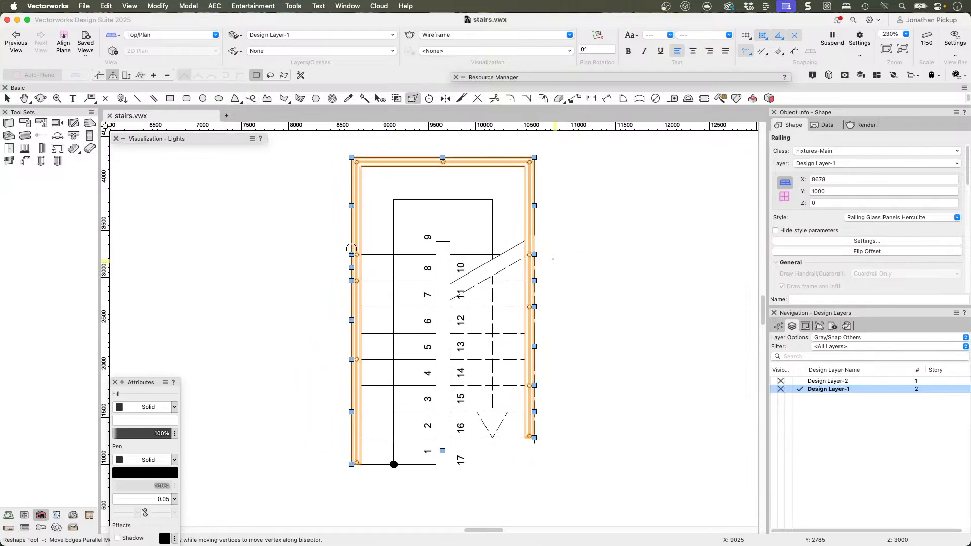
pyautogui.scroll(4, 553, 257)
pyautogui.moveTo(514, 234); pyautogui.dragTo(606, 267, button='middle')
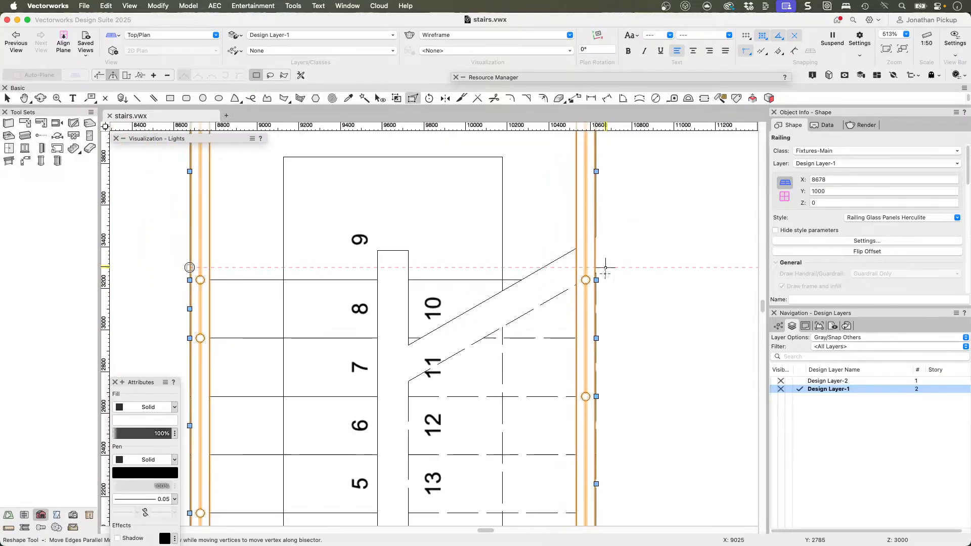
pyautogui.scroll(-1, 605, 267)
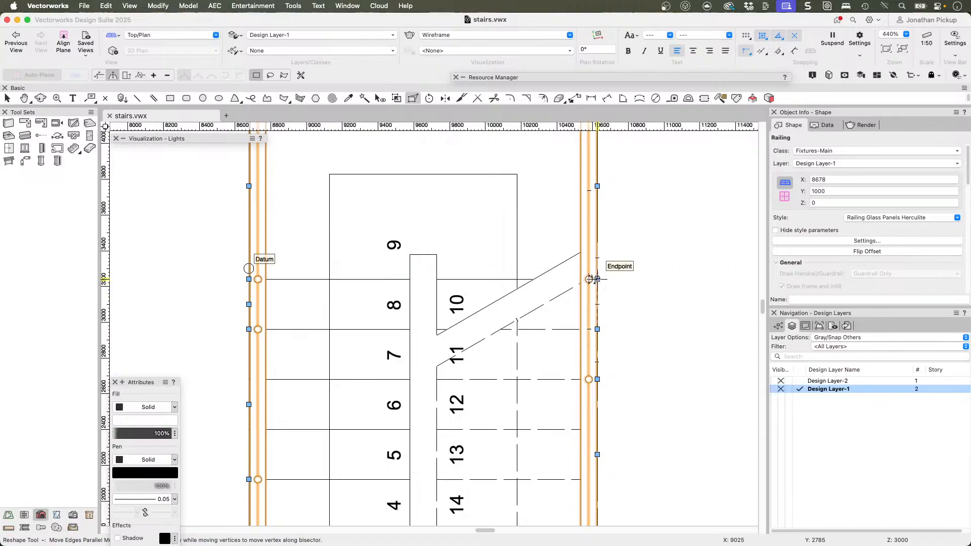
pyautogui.moveTo(597, 278); pyautogui.dragTo(602, 257)
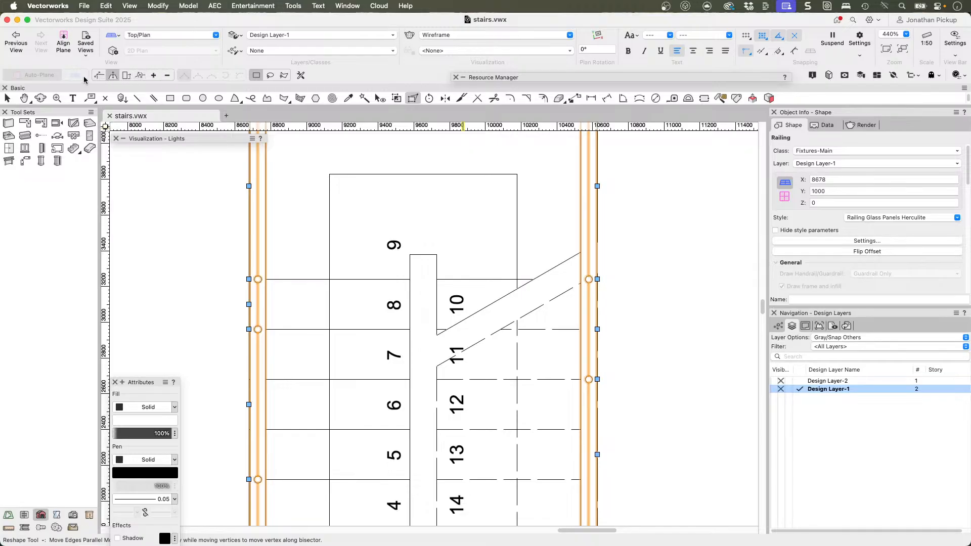
# Step: Select the stair and review its Reshape handles in plan with the values locked and unlocked
pyautogui.press('x')
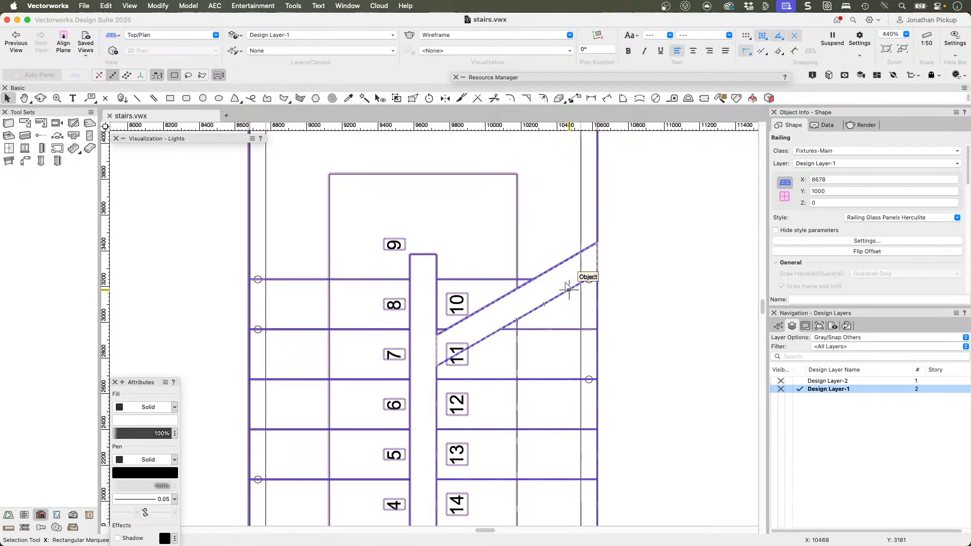
pyautogui.click(567, 288)
pyautogui.scroll(-2, 614, 273)
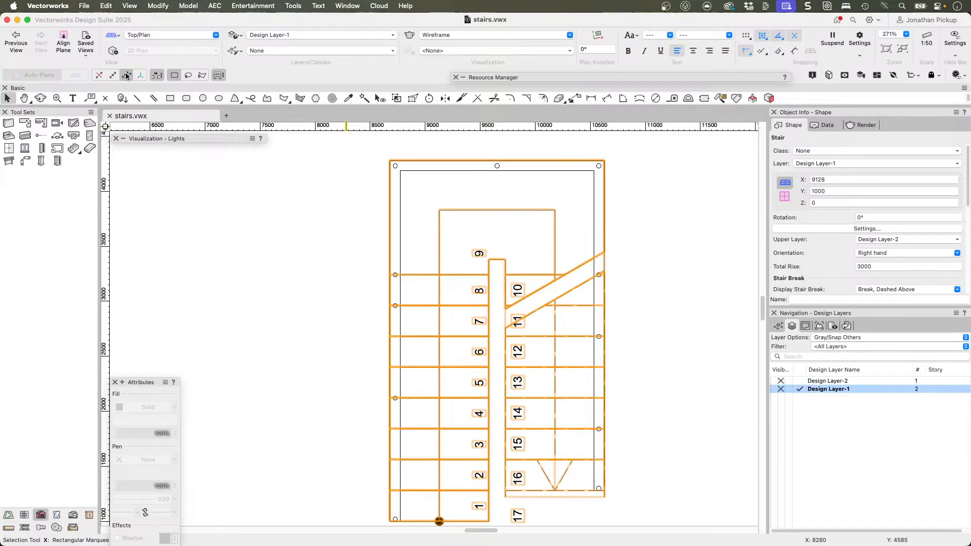
pyautogui.click(412, 99)
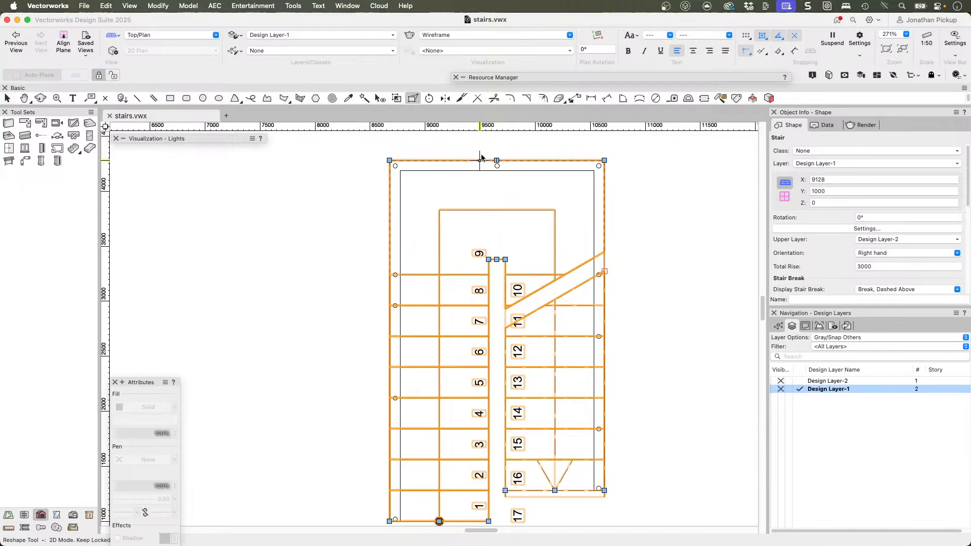
pyautogui.press('x')
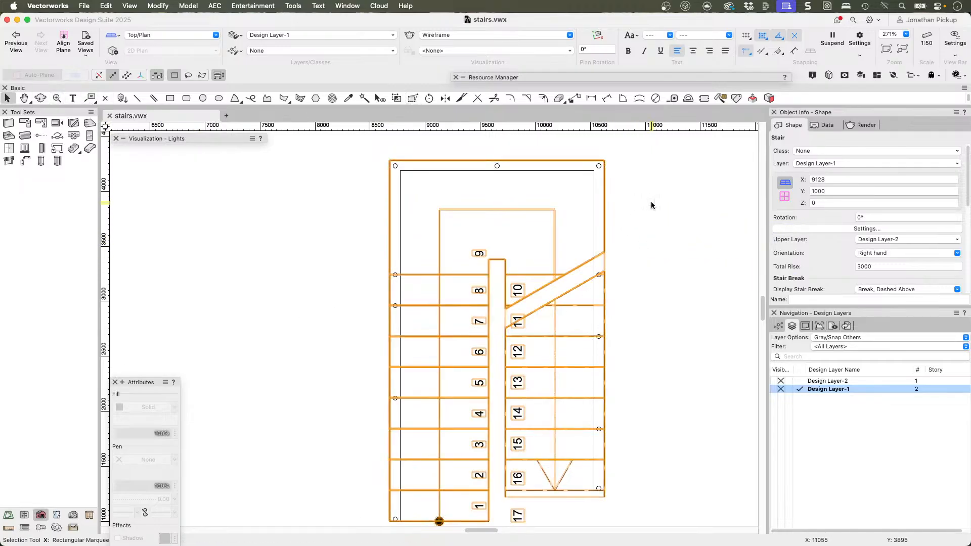
pyautogui.click(396, 99)
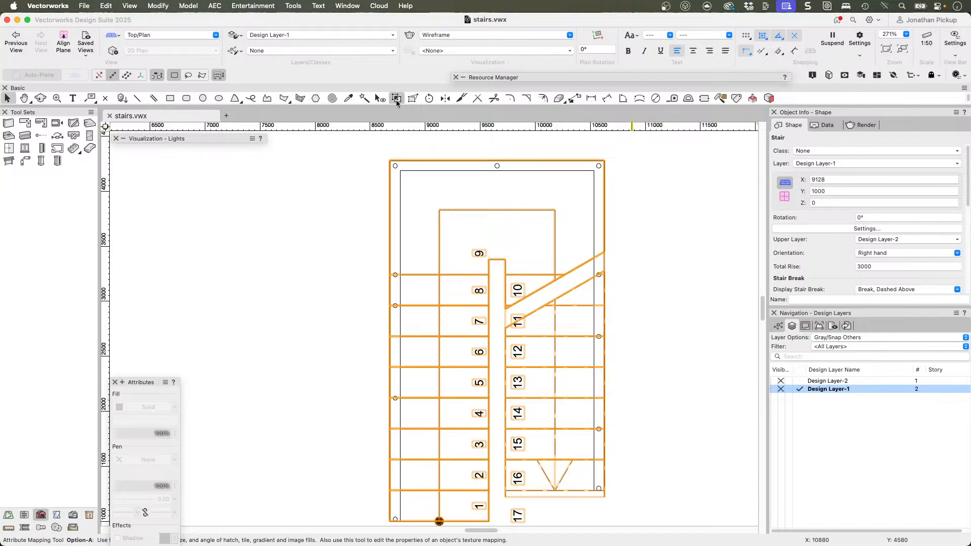
pyautogui.click(412, 98)
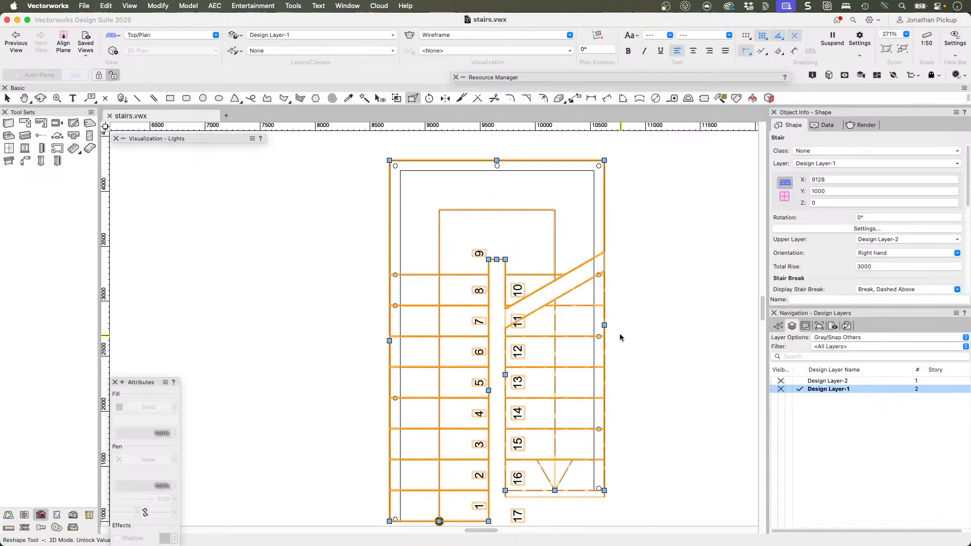
# Step: Examine the stair's Reshape handles in 3D and again in the Top/Plan view
pyautogui.moveTo(612, 418); pyautogui.dragTo(613, 372, button='middle')
pyautogui.hotkey('shift', 'c')
pyautogui.moveTo(390, 347)
pyautogui.mouseDown()
pyautogui.moveTo(426, 343)
pyautogui.moveTo(520, 265)
pyautogui.moveTo(555, 199)
pyautogui.mouseUp()
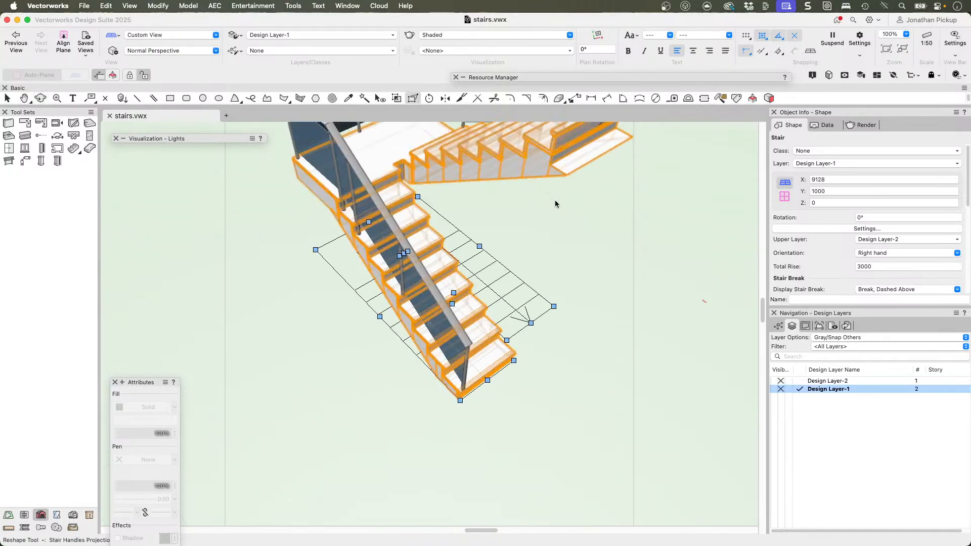
pyautogui.hotkey('shift', 'c')
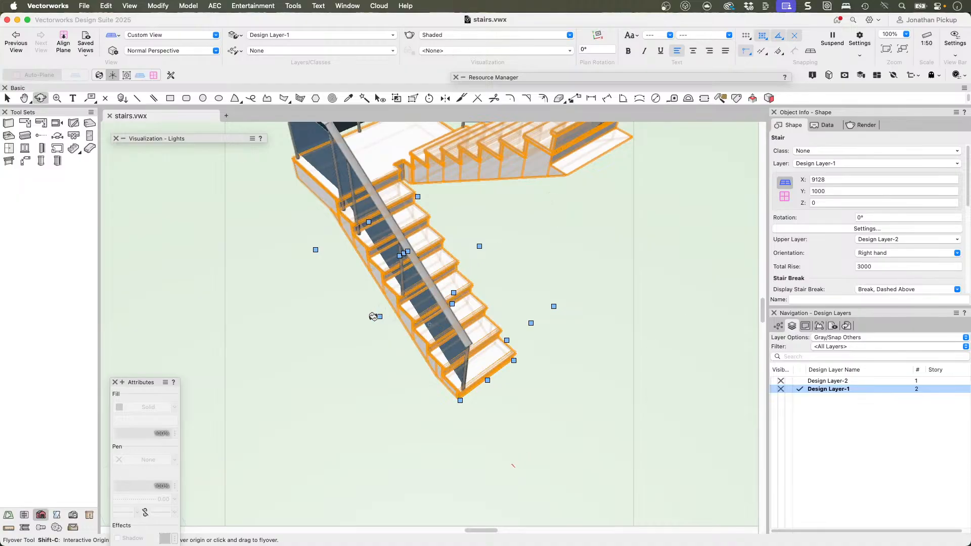
pyautogui.press('x')
pyautogui.press('super+5')
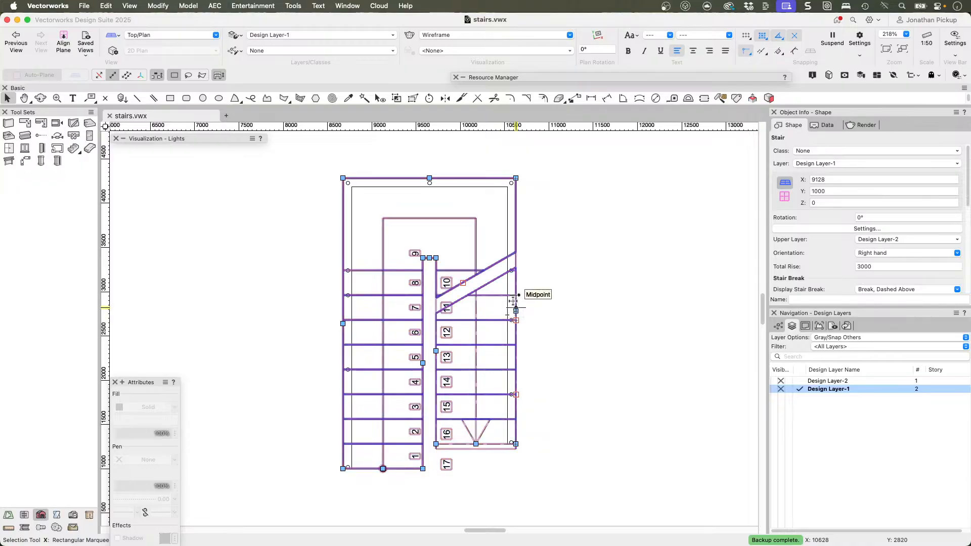
pyautogui.click(91, 98)
pyautogui.hotkey('shift', 'r')
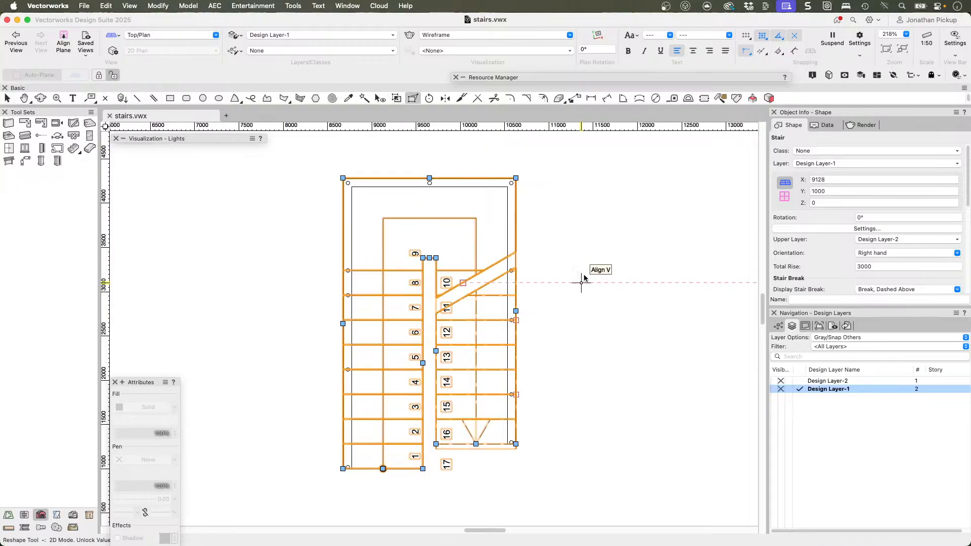
pyautogui.press('x')
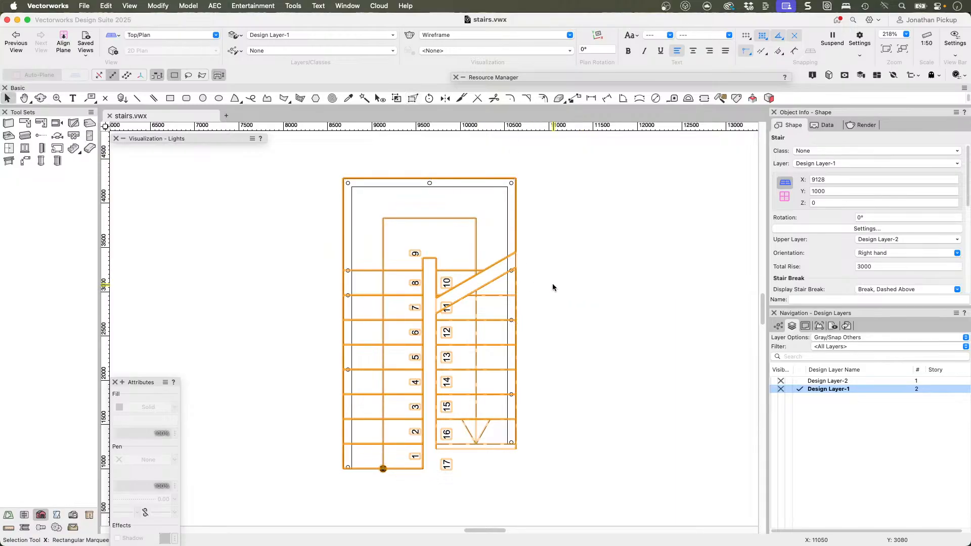
# Step: Add a vertex to the railing path beside the landing, pulled inward to the walking line's corner, and delete it again
pyautogui.click(553, 283)
pyautogui.click(509, 436)
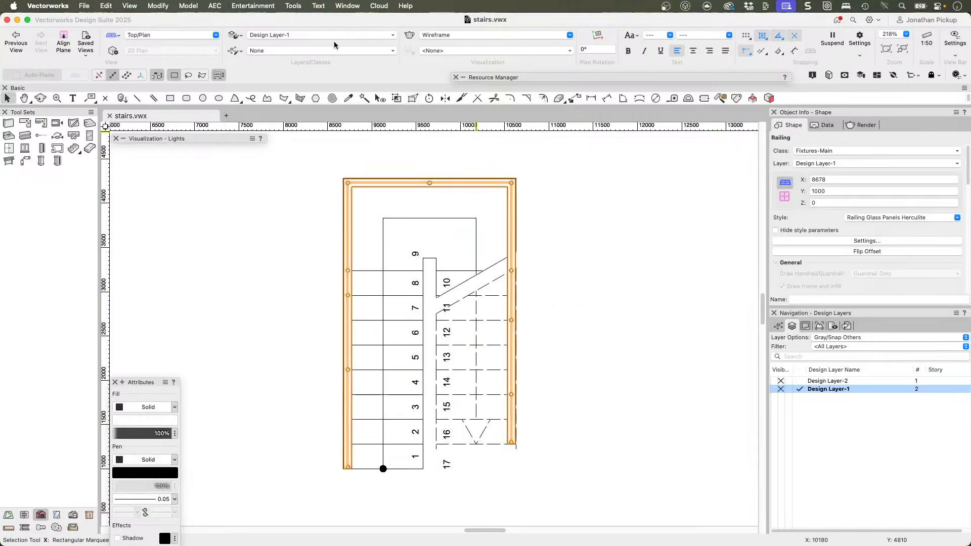
pyautogui.click(412, 100)
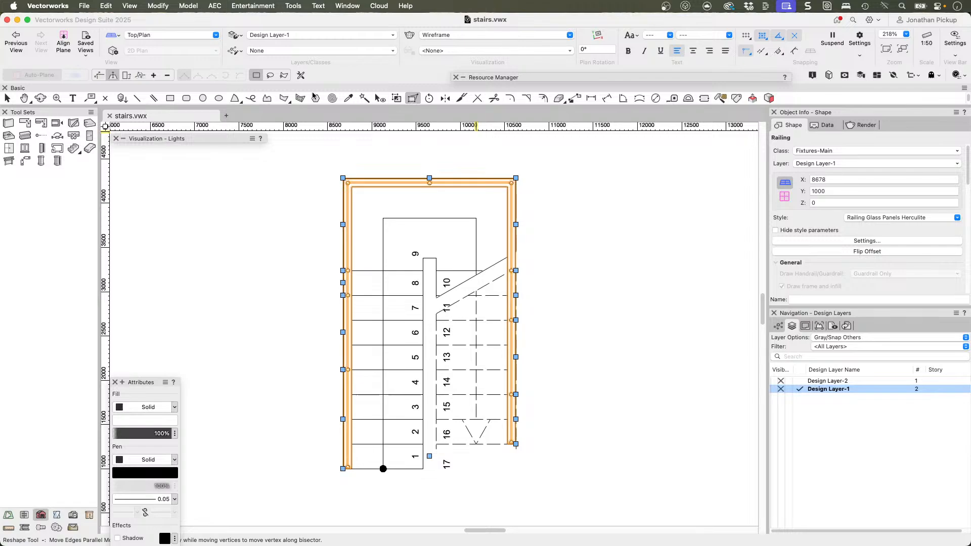
pyautogui.click(153, 75)
pyautogui.moveTo(516, 224); pyautogui.dragTo(475, 218)
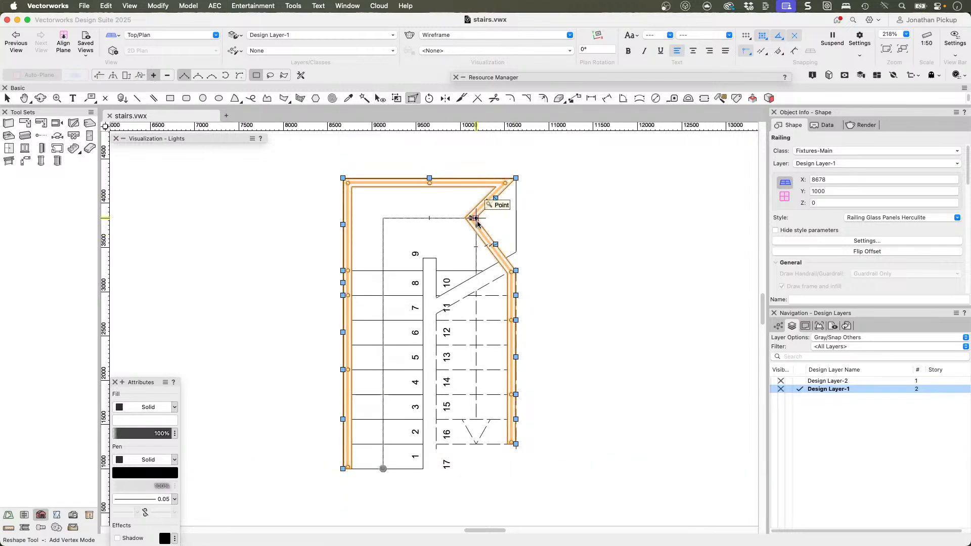
pyautogui.click(167, 75)
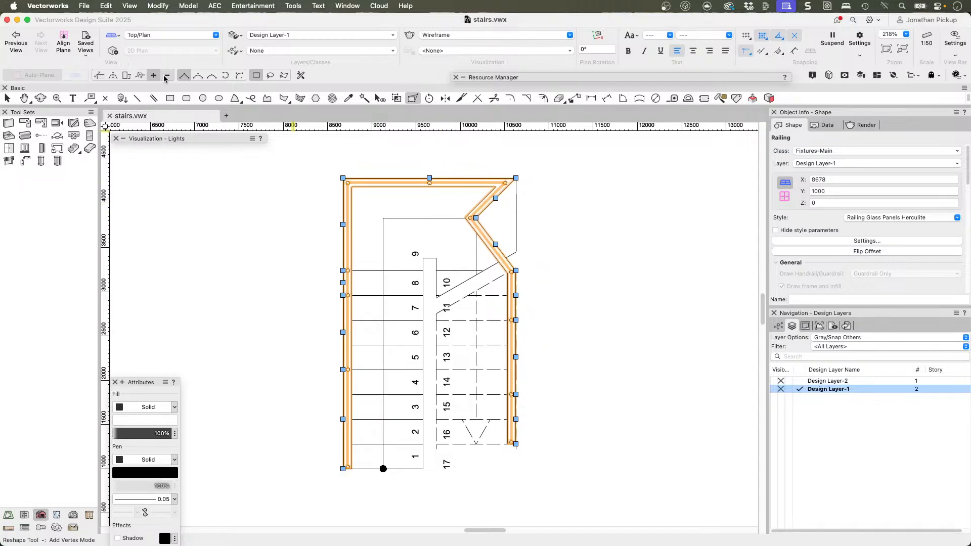
pyautogui.click(476, 219)
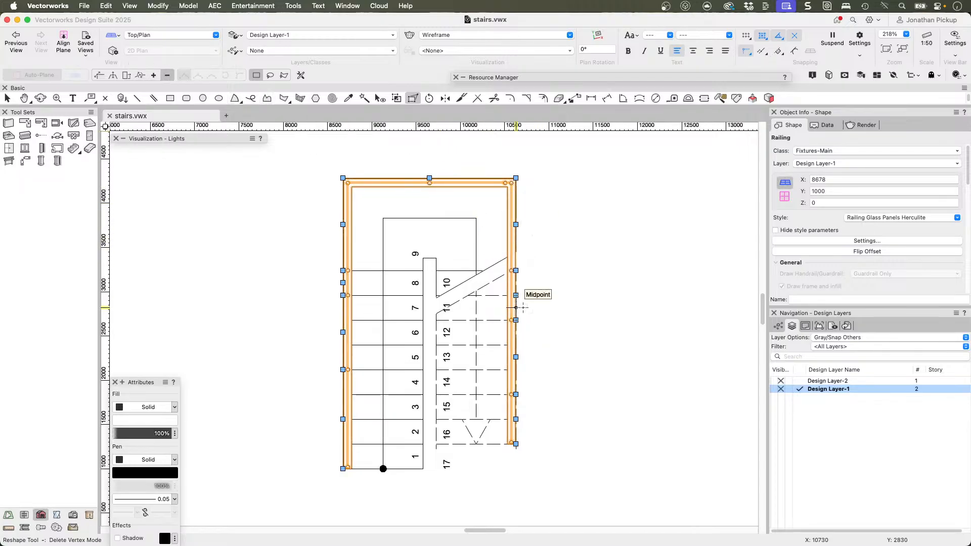
# Step: Delete the two intermediate vertices of the railing path along the upper flight
pyautogui.click(514, 320)
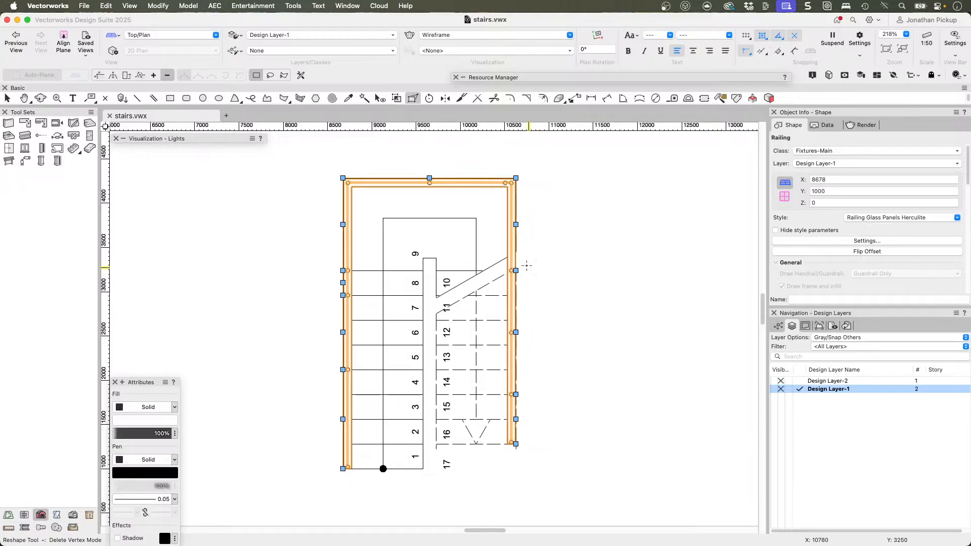
pyautogui.scroll(1, 516, 296)
pyautogui.click(514, 395)
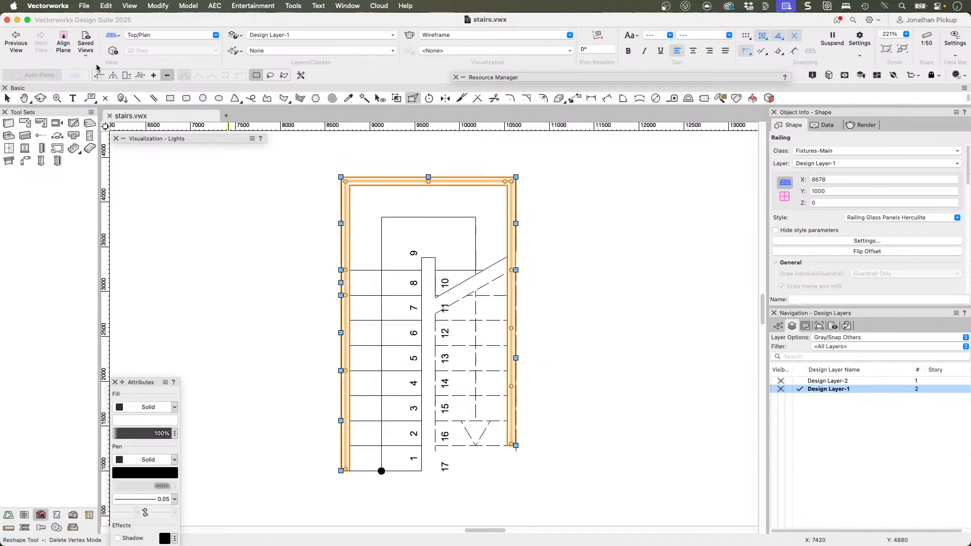
# Step: Add a railing path vertex on the upper-flight side level with the stairwell's landing end, and delete the one at the landing's edge
pyautogui.click(152, 75)
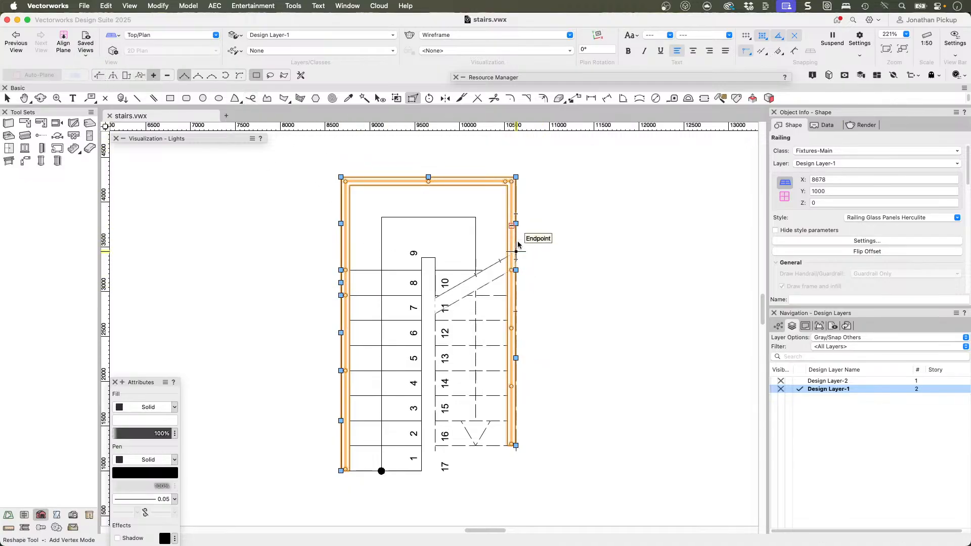
pyautogui.scroll(5, 518, 238)
pyautogui.moveTo(516, 222)
pyautogui.mouseDown()
pyautogui.moveTo(479, 269)
pyautogui.moveTo(342, 310)
pyautogui.moveTo(331, 296)
pyautogui.moveTo(511, 277)
pyautogui.moveTo(514, 293)
pyautogui.moveTo(375, 295)
pyautogui.moveTo(506, 287)
pyautogui.moveTo(515, 298)
pyautogui.mouseUp()
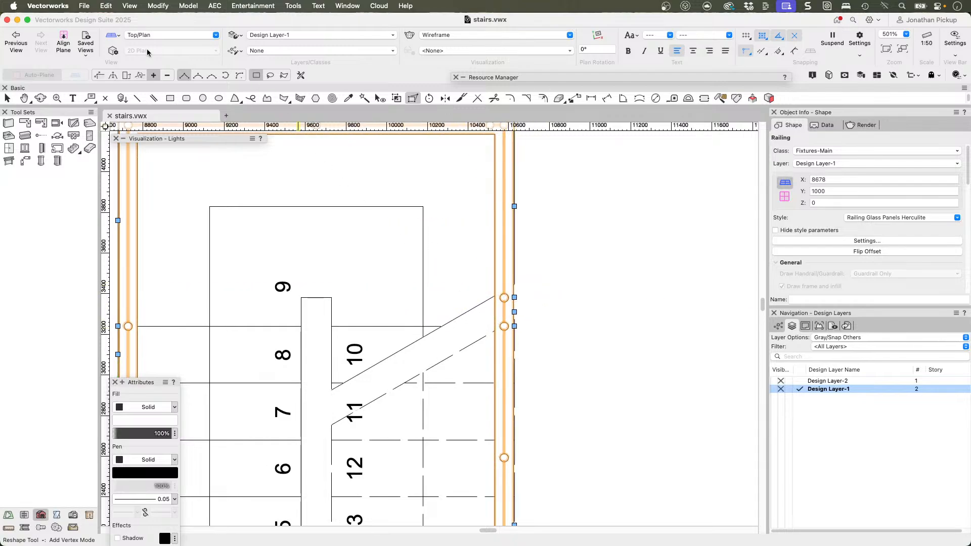
pyautogui.click(168, 75)
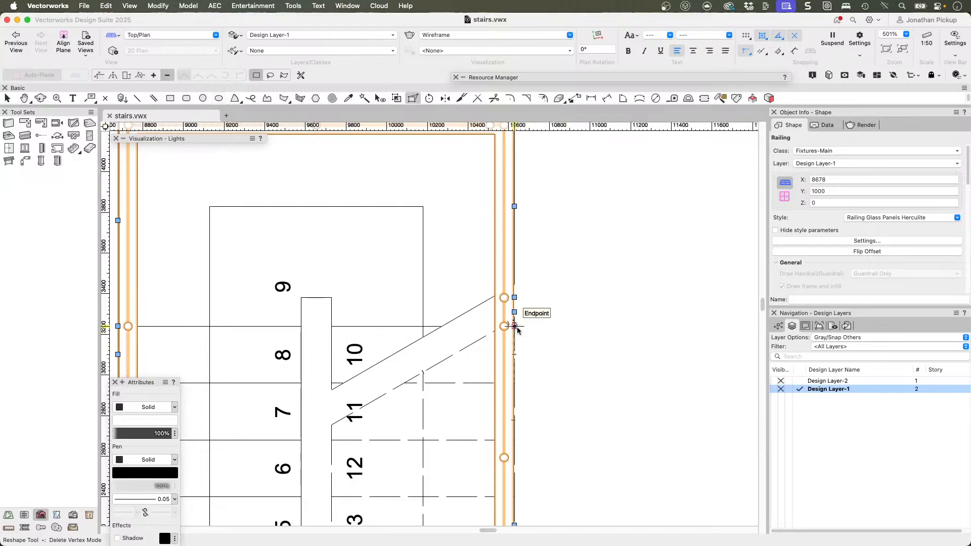
pyautogui.moveTo(547, 342)
pyautogui.mouseDown(button='middle')
pyautogui.moveTo(537, 369)
pyautogui.moveTo(590, 274)
pyautogui.mouseUp(button='middle')
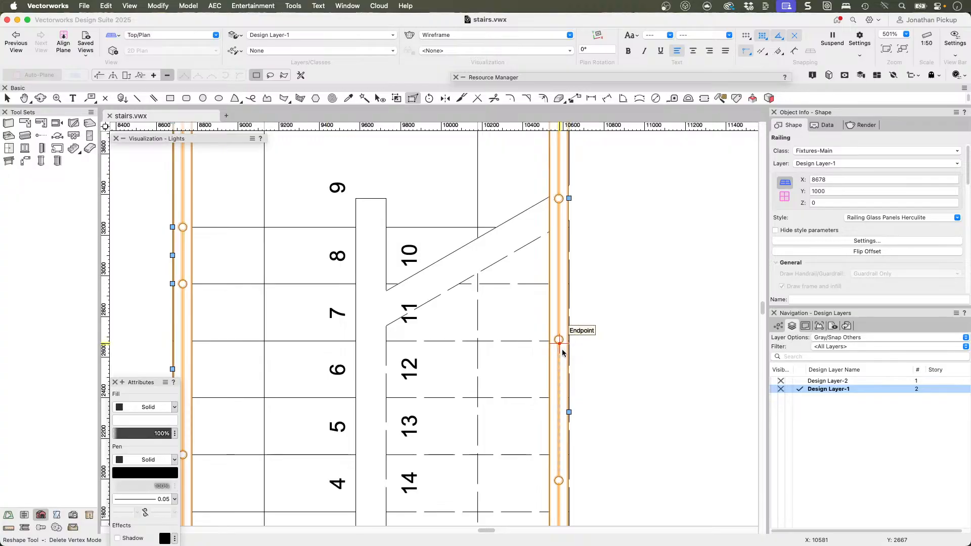
# Step: Add railing path vertices along the upper flight at the lines between treads 13 and 14 and between treads 11 and 12
pyautogui.click(153, 76)
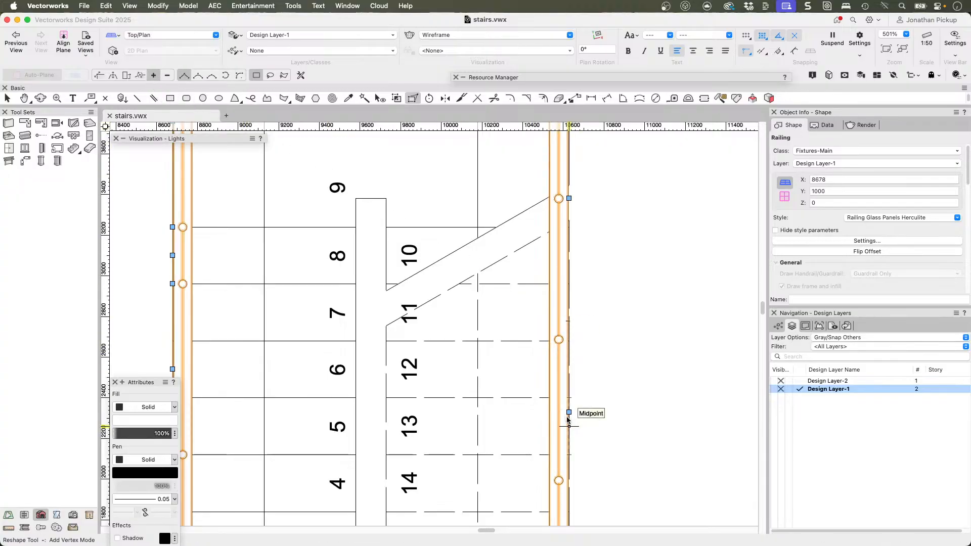
pyautogui.moveTo(569, 412); pyautogui.dragTo(569, 455)
pyautogui.moveTo(575, 388); pyautogui.dragTo(532, 310, button='middle')
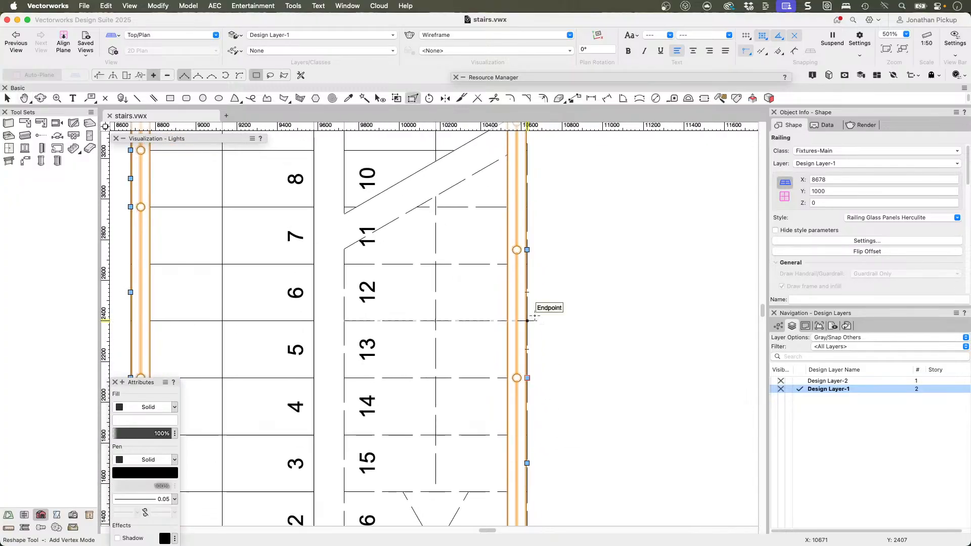
pyautogui.scroll(-4, 539, 345)
pyautogui.moveTo(529, 243); pyautogui.dragTo(552, 291, button='middle')
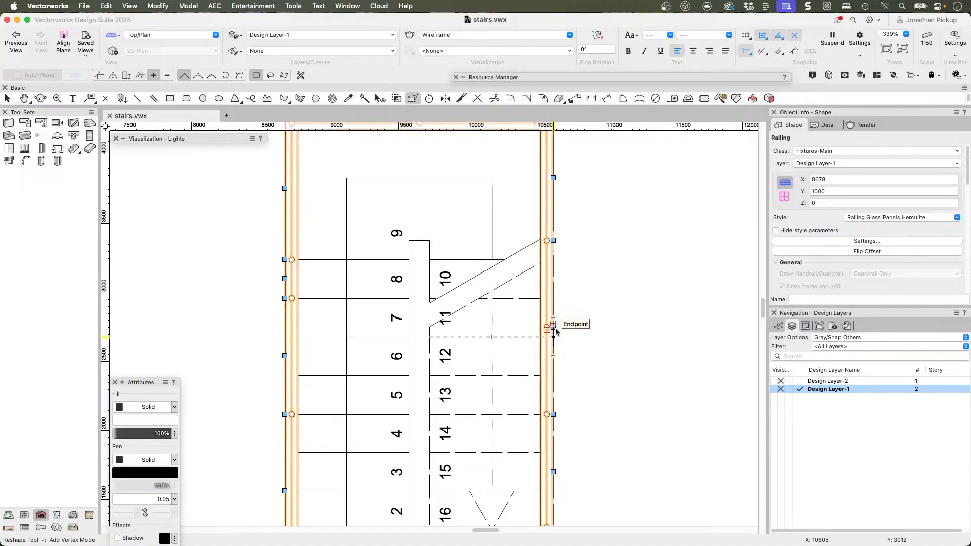
pyautogui.moveTo(554, 328); pyautogui.dragTo(553, 337)
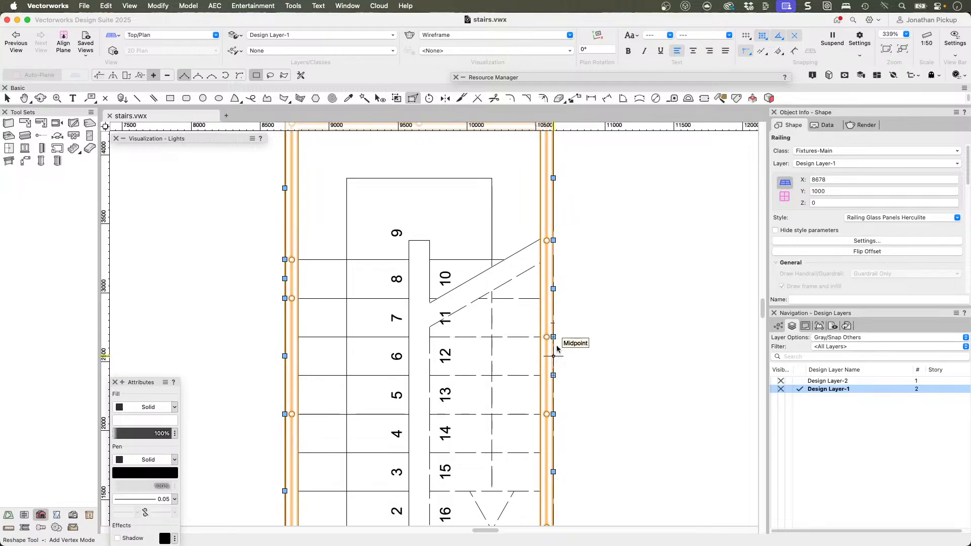
# Step: Add railing path vertices where tread 10 meets the landing and at the line between treads 15 and 16
pyautogui.moveTo(553, 289); pyautogui.dragTo(551, 260)
pyautogui.moveTo(551, 260); pyautogui.dragTo(553, 259)
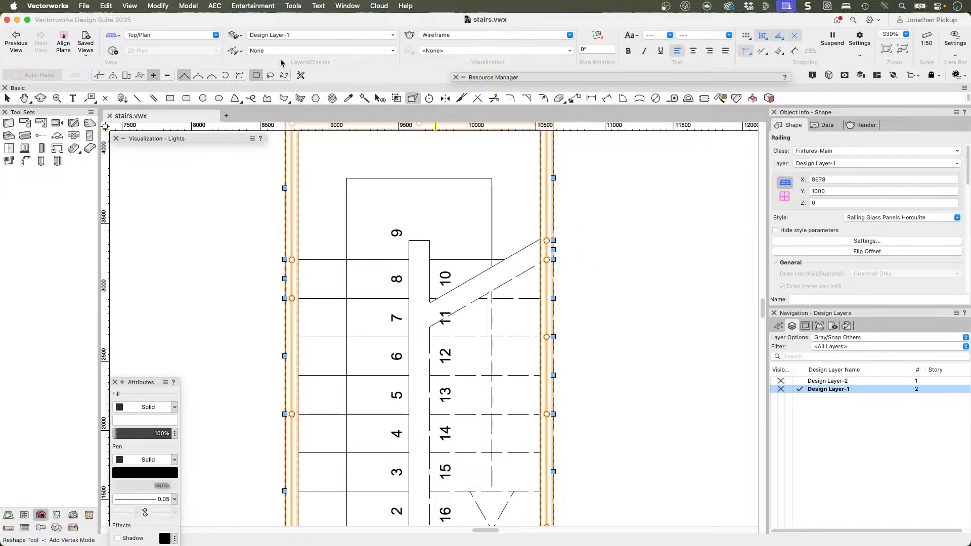
pyautogui.scroll(-3, 528, 328)
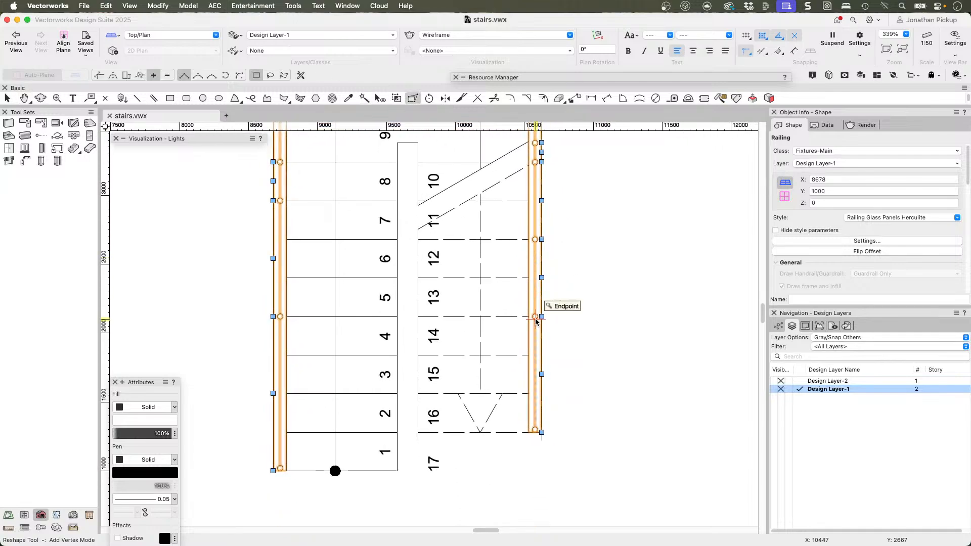
pyautogui.moveTo(541, 372); pyautogui.dragTo(541, 393)
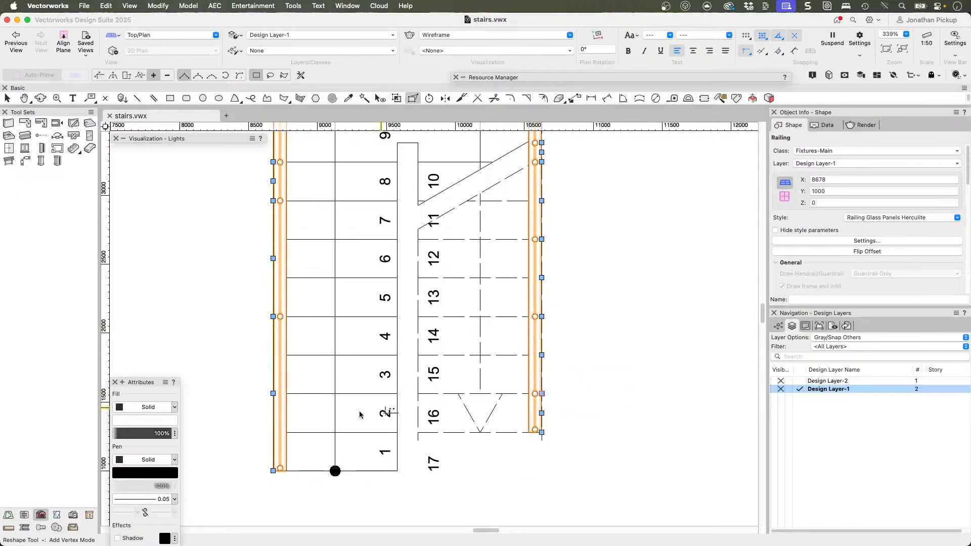
# Step: Add a railing path vertex along the lower flight at the line between treads 1 and 2
pyautogui.moveTo(274, 394)
pyautogui.mouseDown()
pyautogui.moveTo(274, 331)
pyautogui.moveTo(274, 432)
pyautogui.mouseUp()
pyautogui.moveTo(288, 318)
pyautogui.mouseDown(button='middle')
pyautogui.moveTo(386, 447)
pyautogui.moveTo(381, 439)
pyautogui.mouseUp(button='middle')
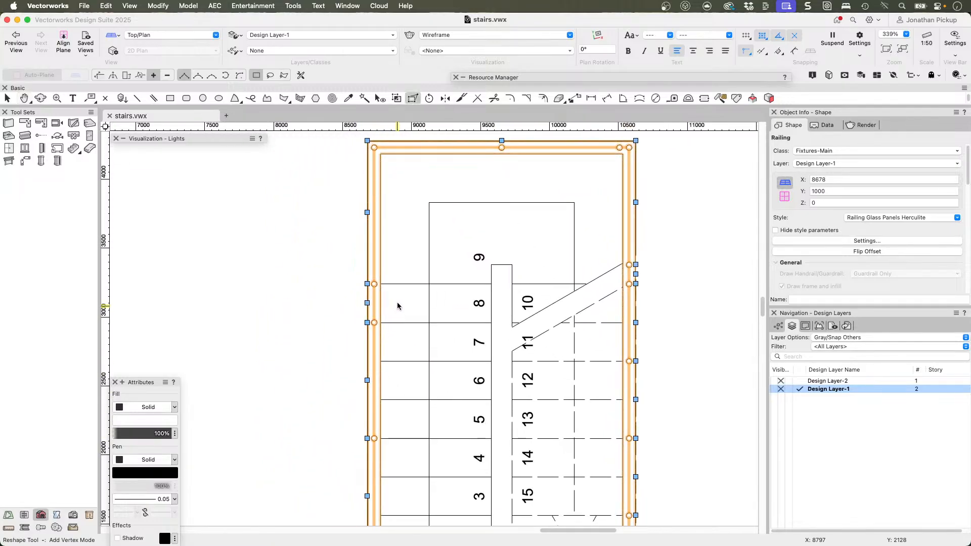
# Step: Examine the glass panel railing's posts along both flights of the stair in shaded 3D from several angles
pyautogui.moveTo(428, 409); pyautogui.dragTo(436, 329, button='middle')
pyautogui.scroll(-2, 656, 266)
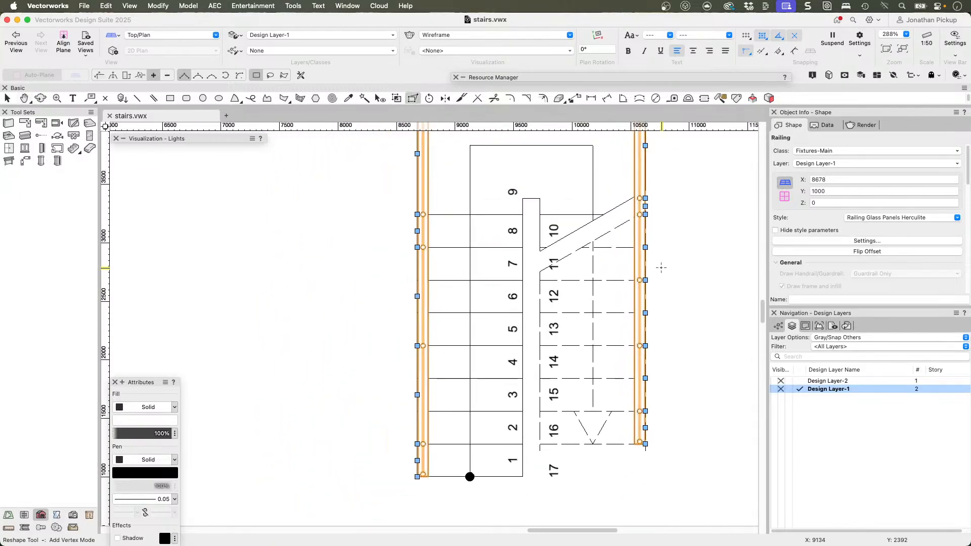
pyautogui.moveTo(648, 253); pyautogui.dragTo(587, 277, button='middle')
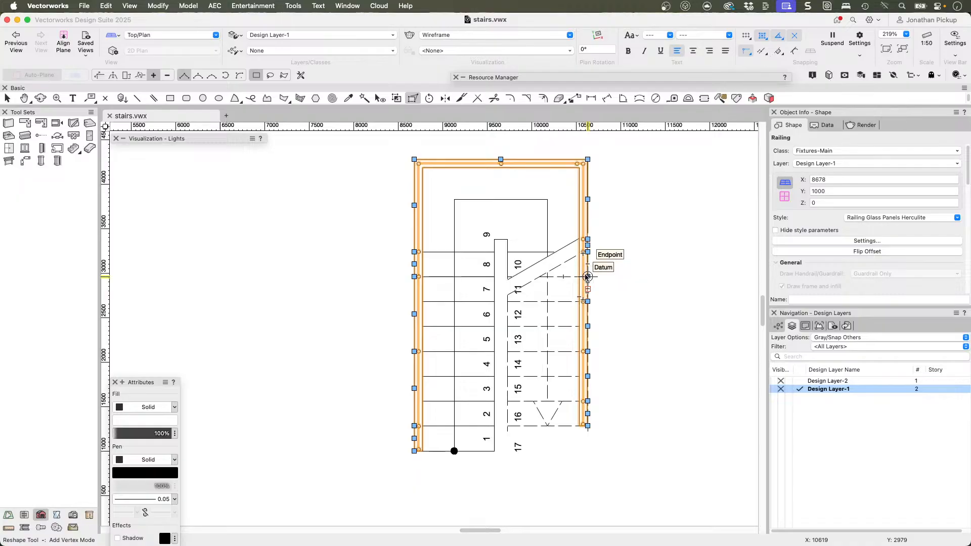
pyautogui.hotkey('shift', 'c')
pyautogui.moveTo(364, 277); pyautogui.dragTo(439, 244)
pyautogui.keyDown('super'); pyautogui.moveTo(439, 244); pyautogui.dragTo(586, 125, button='middle'); pyautogui.keyUp('super')
pyautogui.moveTo(428, 172); pyautogui.dragTo(474, 379, button='middle')
pyautogui.hotkey('shift', 'c')
pyautogui.moveTo(394, 278); pyautogui.dragTo(465, 183)
pyautogui.press('x')
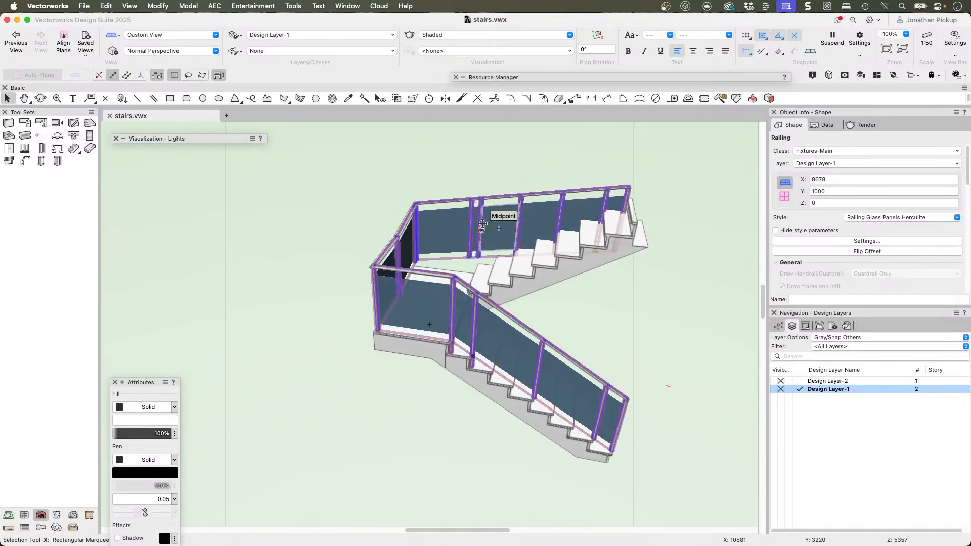
# Step: Apply the Reshape tool's gravity option so the railing's posts sit on the stair, and check the upper flight and landing
pyautogui.hotkey('shift', 'c')
pyautogui.moveTo(481, 223); pyautogui.dragTo(494, 200)
pyautogui.press('x')
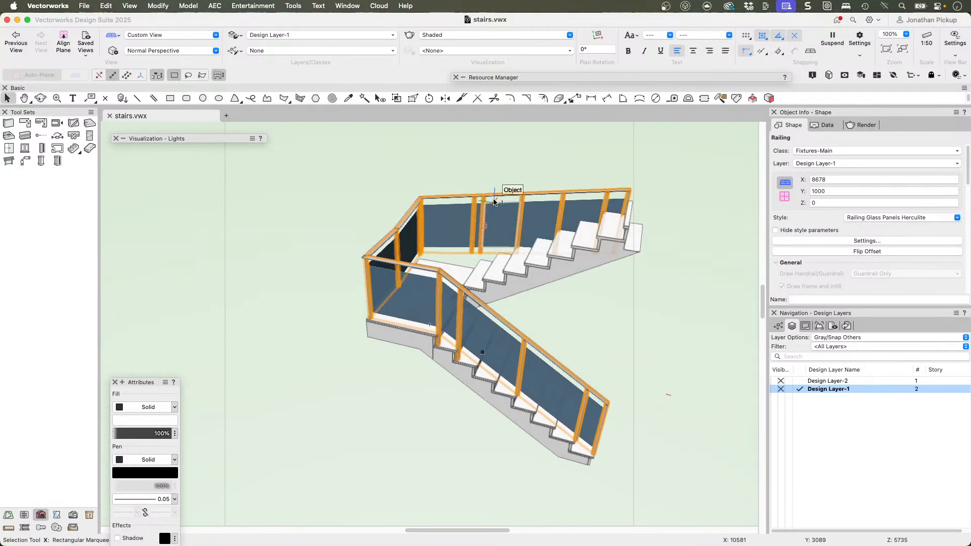
pyautogui.click(414, 98)
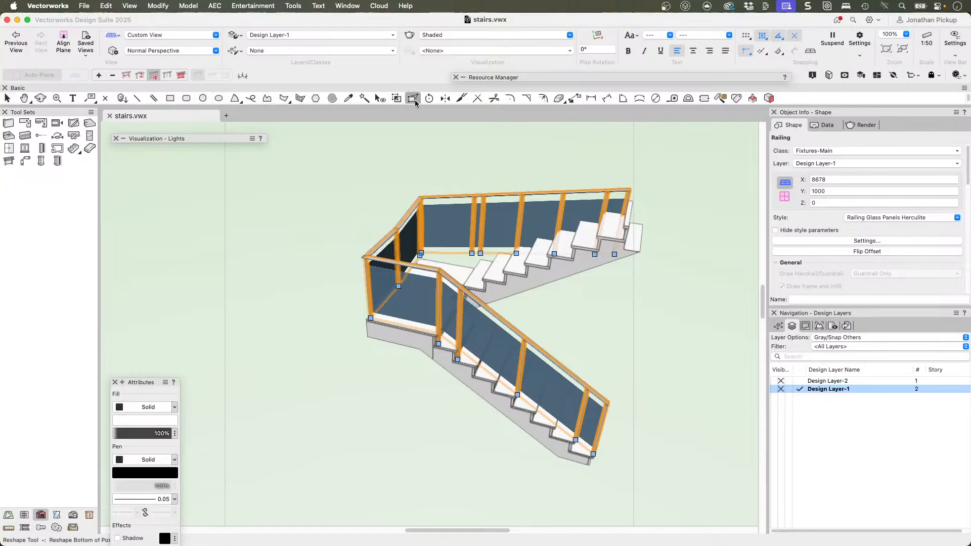
pyautogui.click(241, 76)
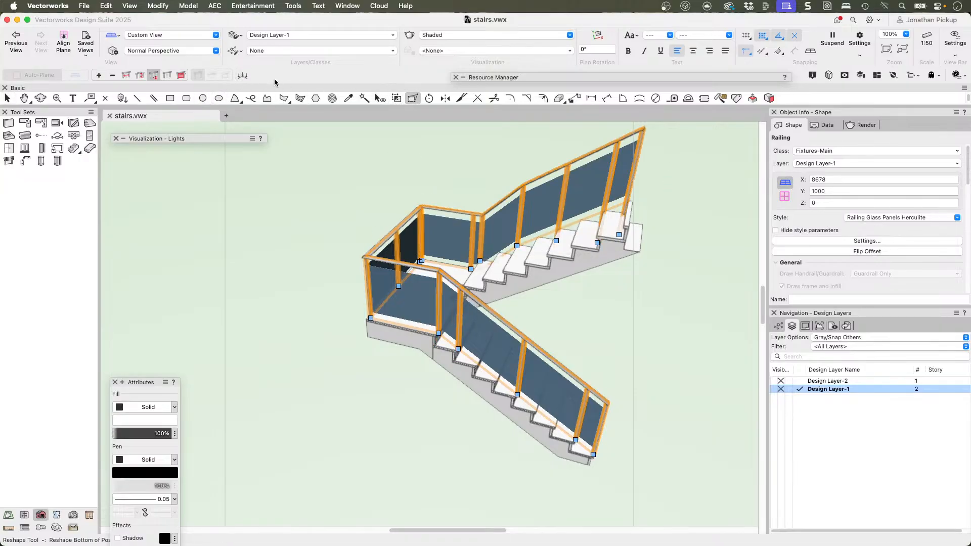
pyautogui.hotkey('shift', 'c')
pyautogui.moveTo(572, 197); pyautogui.dragTo(673, 177)
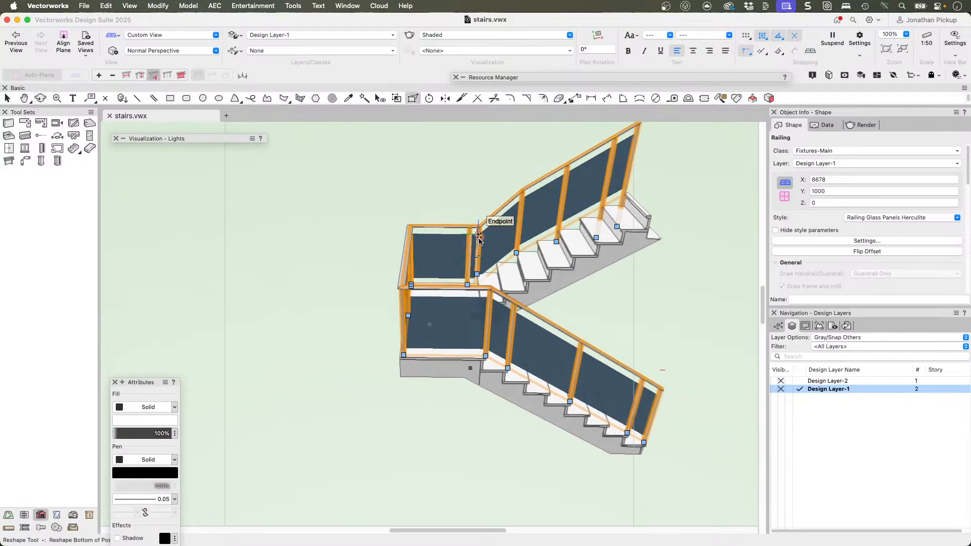
pyautogui.hotkey('shift', 'c')
pyautogui.moveTo(476, 286); pyautogui.dragTo(444, 287)
pyautogui.keyDown('super'); pyautogui.moveTo(444, 288); pyautogui.dragTo(436, 289, button='middle'); pyautogui.keyUp('super')
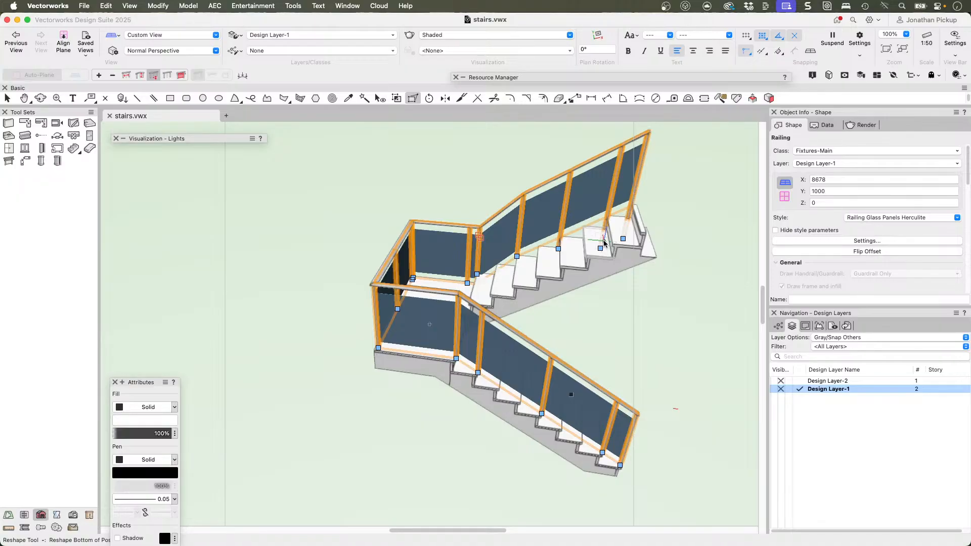
# Step: In Top/Plan, move two lower-flight railing path vertices, one to the middle of tread 8 and one to the middle of tread 6
pyautogui.press('super+5')
pyautogui.scroll(10, 354, 304)
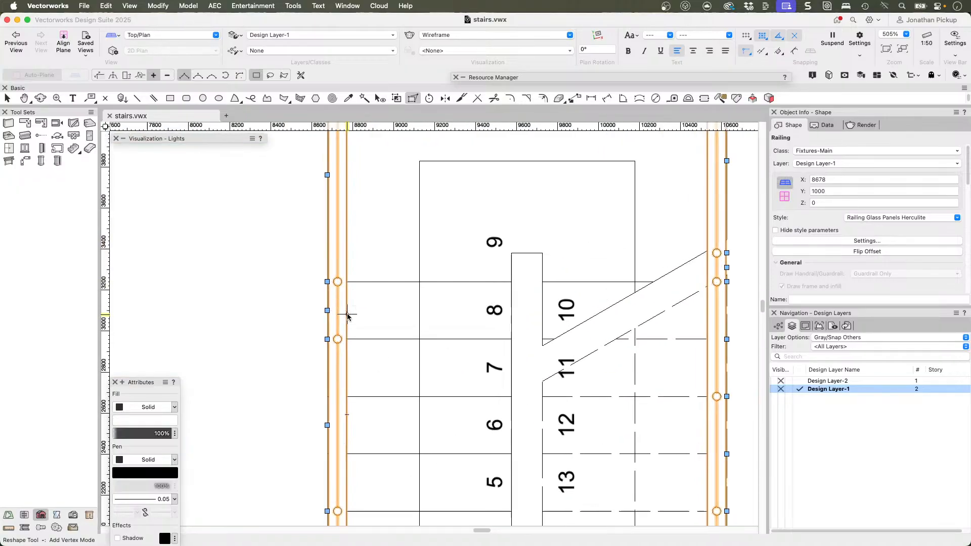
pyautogui.scroll(3, 334, 311)
pyautogui.click(99, 76)
pyautogui.moveTo(323, 275); pyautogui.dragTo(326, 309)
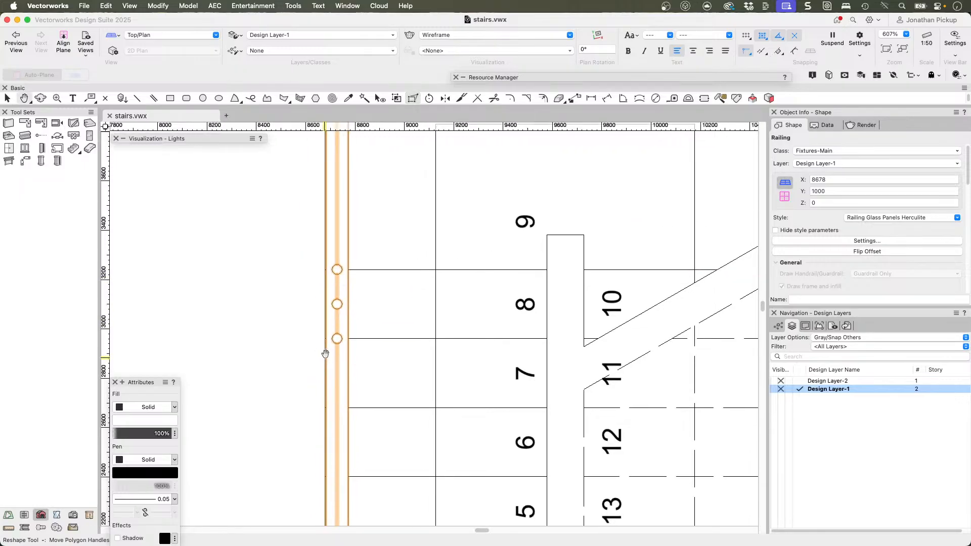
pyautogui.scroll(-5, 347, 217)
pyautogui.moveTo(348, 205); pyautogui.dragTo(343, 308)
pyautogui.scroll(-1, 347, 283)
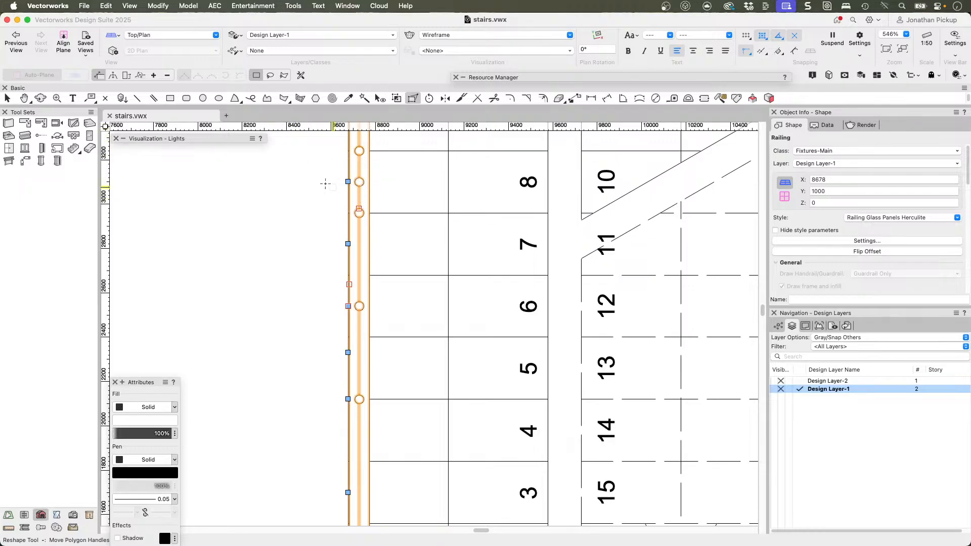
pyautogui.scroll(-4, 347, 184)
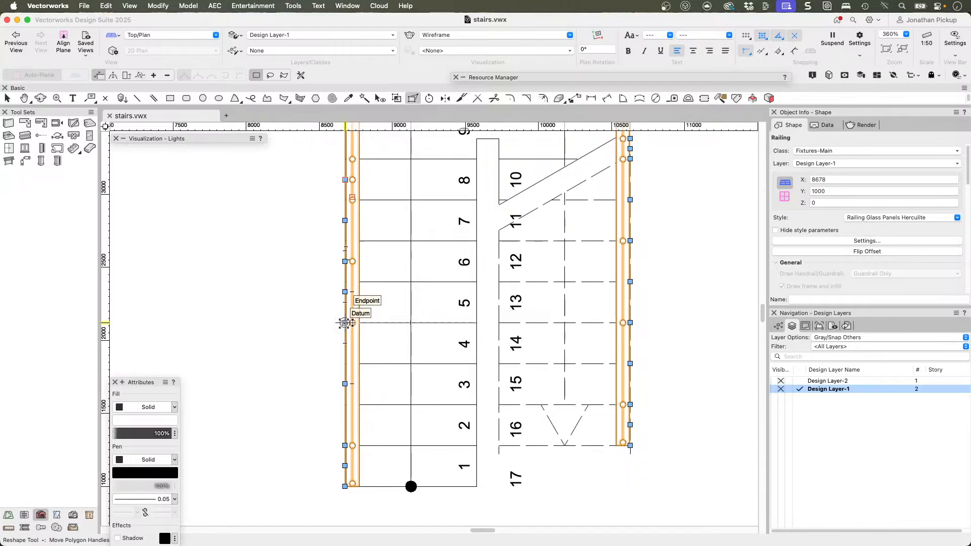
# Step: Delete the glass panel railing from the stair
pyautogui.moveTo(331, 177); pyautogui.dragTo(341, 266, button='middle')
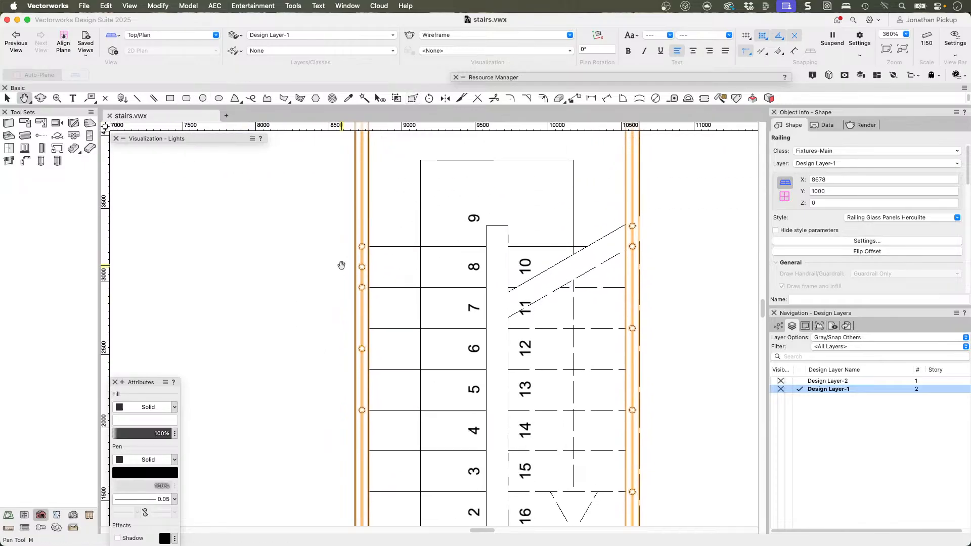
pyautogui.click(377, 250)
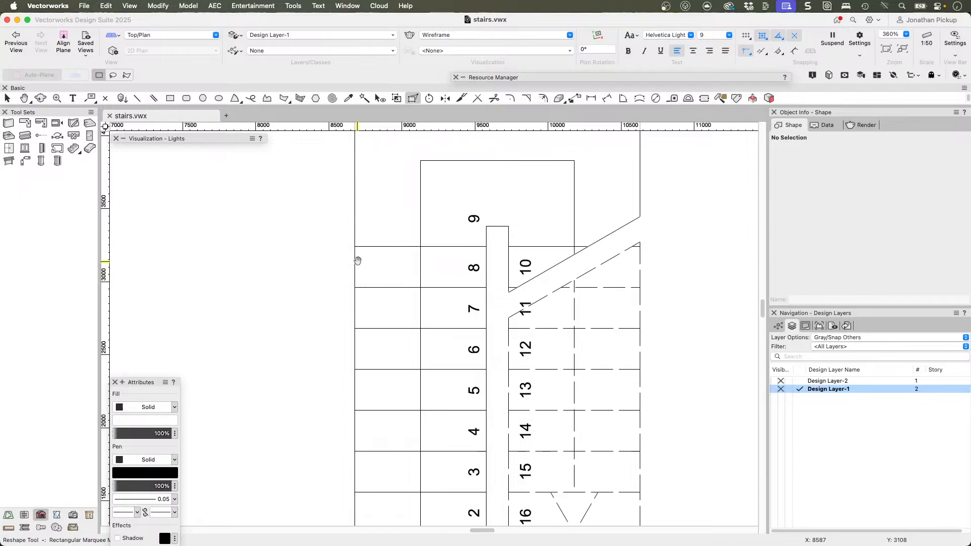
pyautogui.scroll(-2, 357, 263)
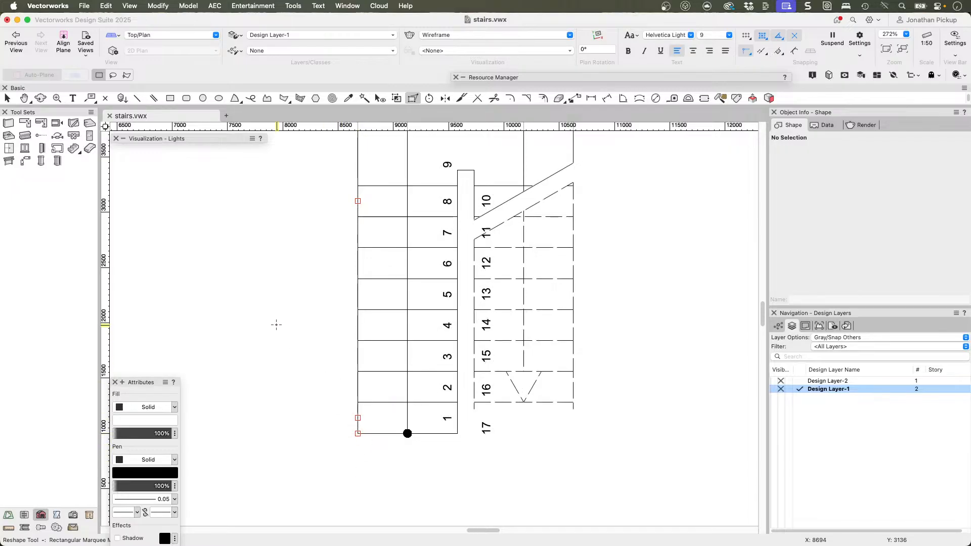
# Step: Draw a horizontal line about 1413 mm long from the lower flight's outer starting corner and move it by a Y offset of -140
pyautogui.click(137, 98)
pyautogui.click(357, 433)
pyautogui.click(514, 434)
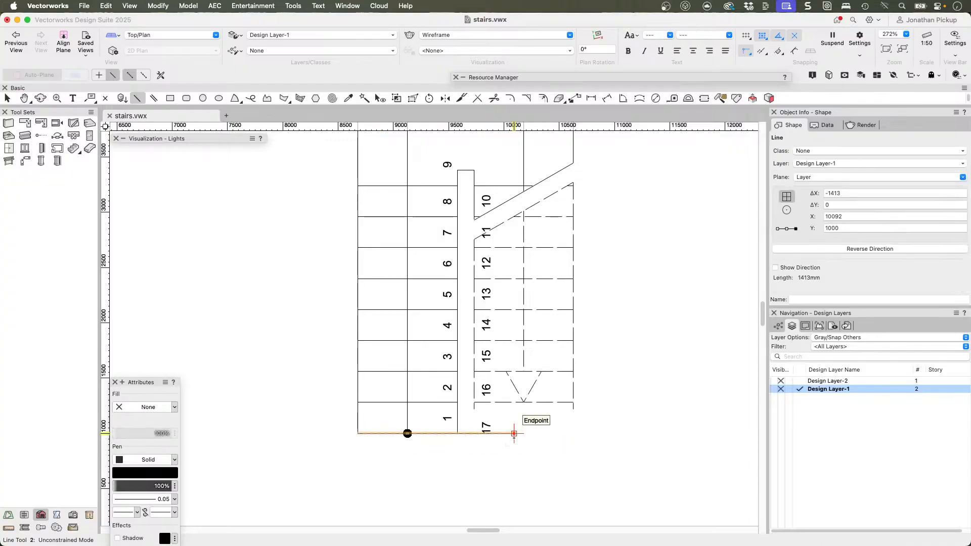
pyautogui.press('super+m')
pyautogui.press('Tab')
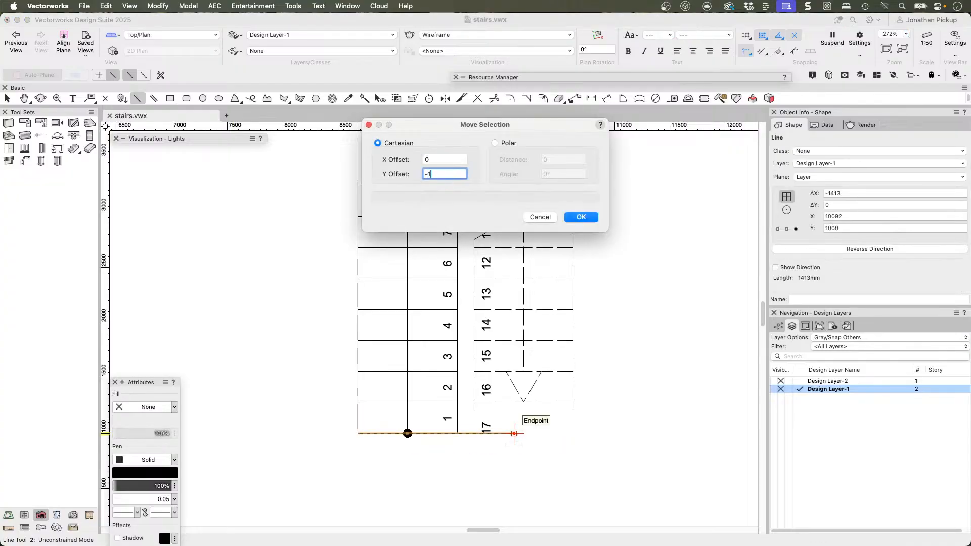
pyautogui.press('Return')
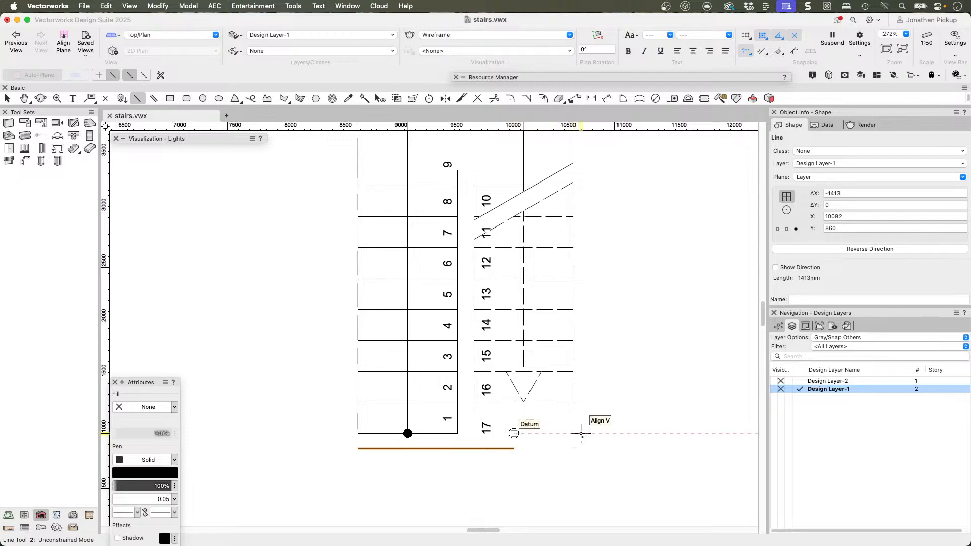
pyautogui.click(474, 403)
pyautogui.click(614, 406)
pyautogui.press('super+z')
# Step: Draw a 900 mm line across the upper flight's end below tread 16 and move it by a Y offset of -140
pyautogui.click(573, 402)
pyautogui.click(474, 402)
pyautogui.press('super+m')
pyautogui.press('Return')
pyautogui.press('x')
# Step: Draw a horizontal line about 2264 mm long along the landing edge above tread 8 and move it by a Y offset of 140
pyautogui.moveTo(499, 321); pyautogui.dragTo(599, 430, button='middle')
pyautogui.press('super+a')
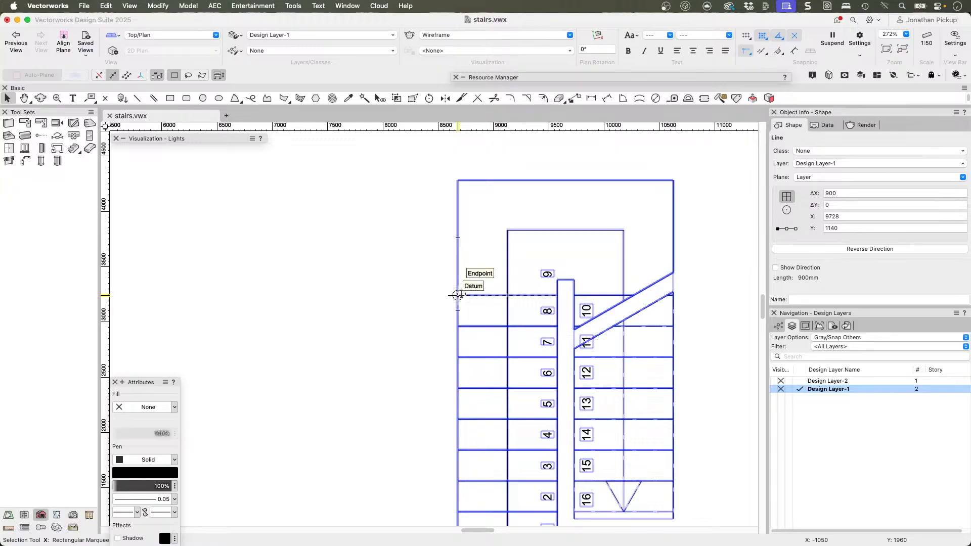
pyautogui.press('2')
pyautogui.click(457, 296)
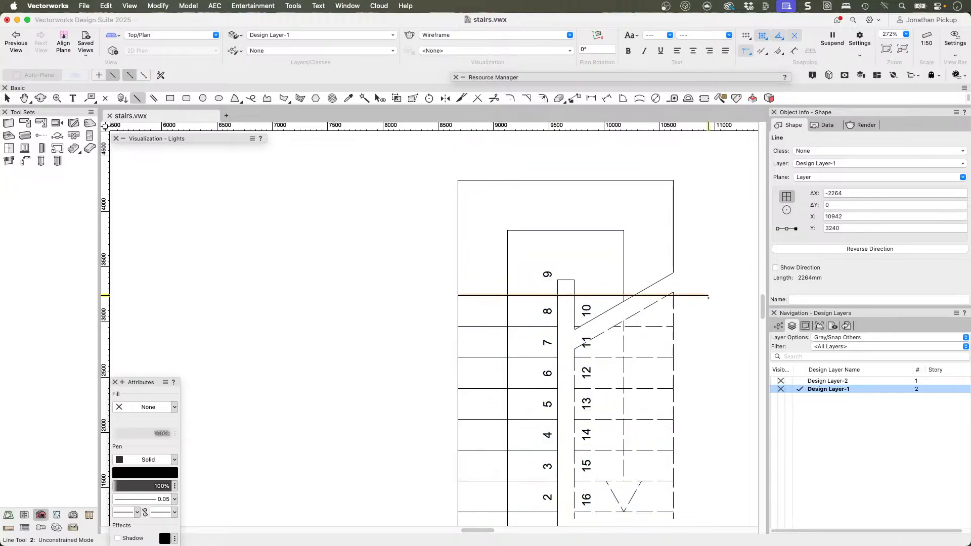
pyautogui.press('super+m')
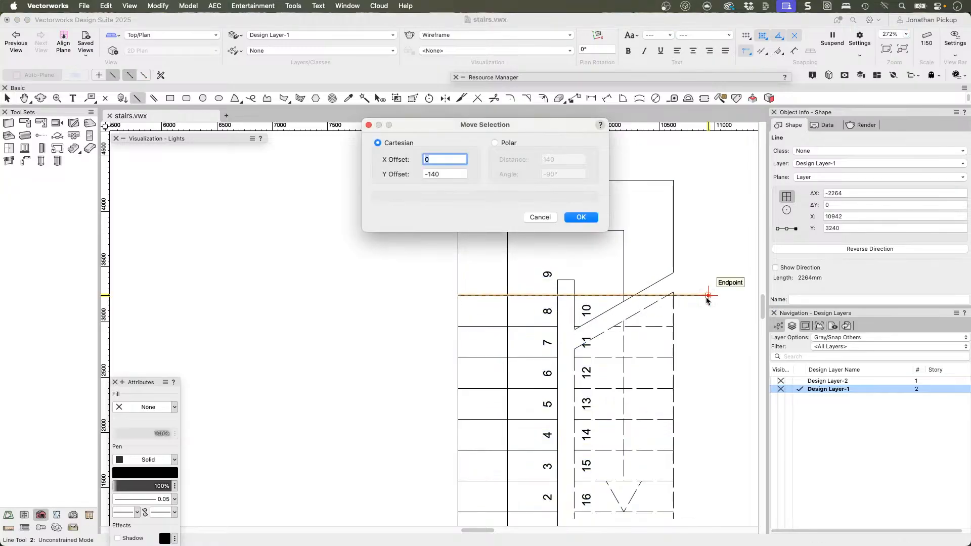
pyautogui.press('Tab')
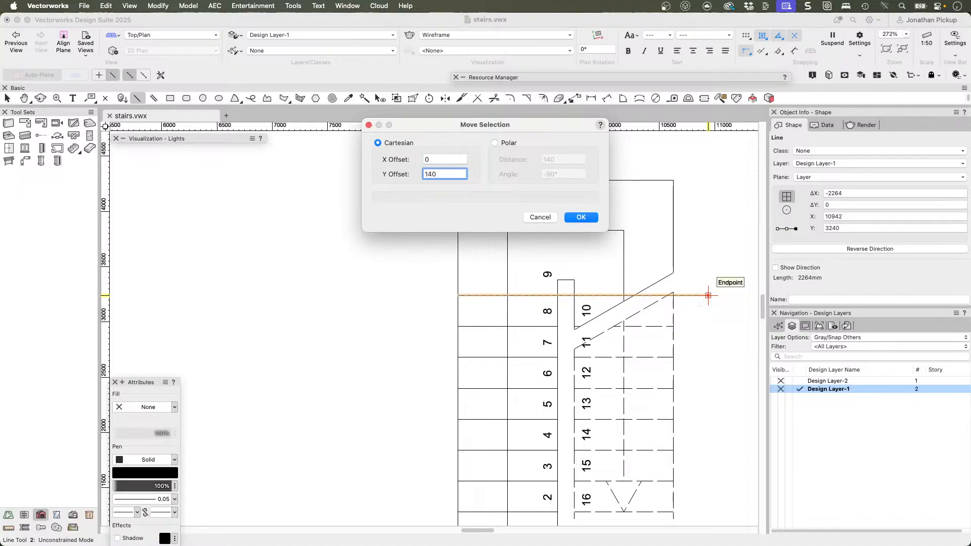
pyautogui.press('Return')
# Step: Start a gravity-mode Railing Glass Panels Herculite railing at the lowest guide line's outer end, with points midway along treads 2, 5 and 7
pyautogui.moveTo(594, 363); pyautogui.dragTo(516, 282, button='middle')
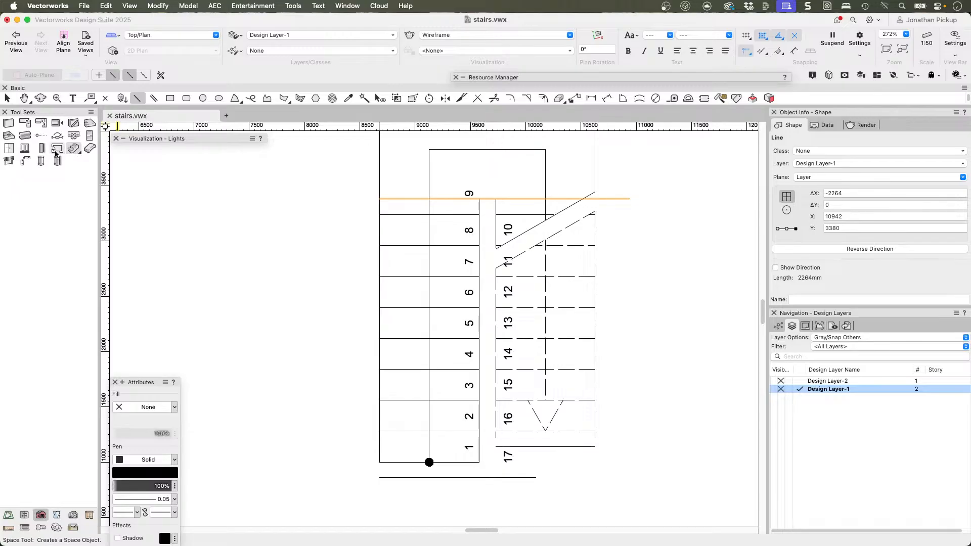
pyautogui.click(9, 161)
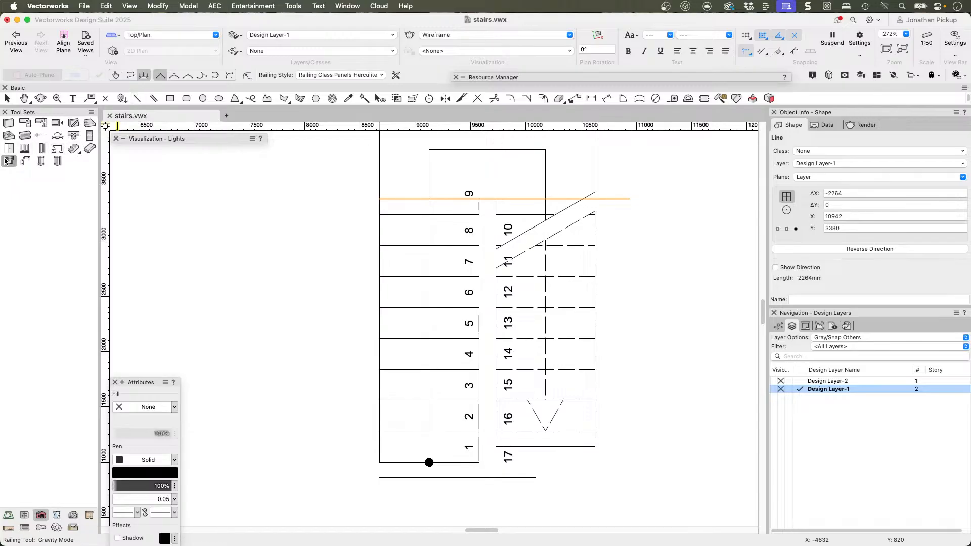
pyautogui.click(143, 76)
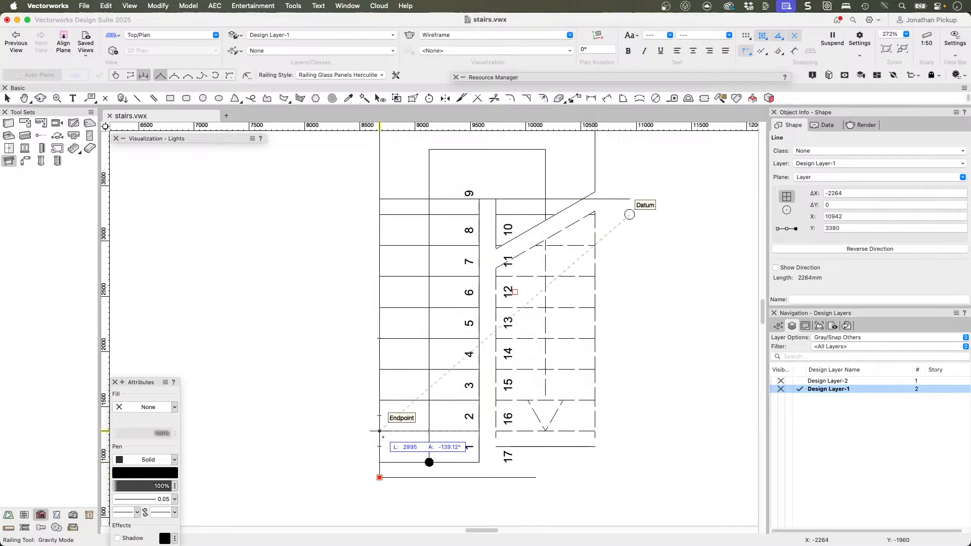
pyautogui.click(379, 415)
pyautogui.click(379, 323)
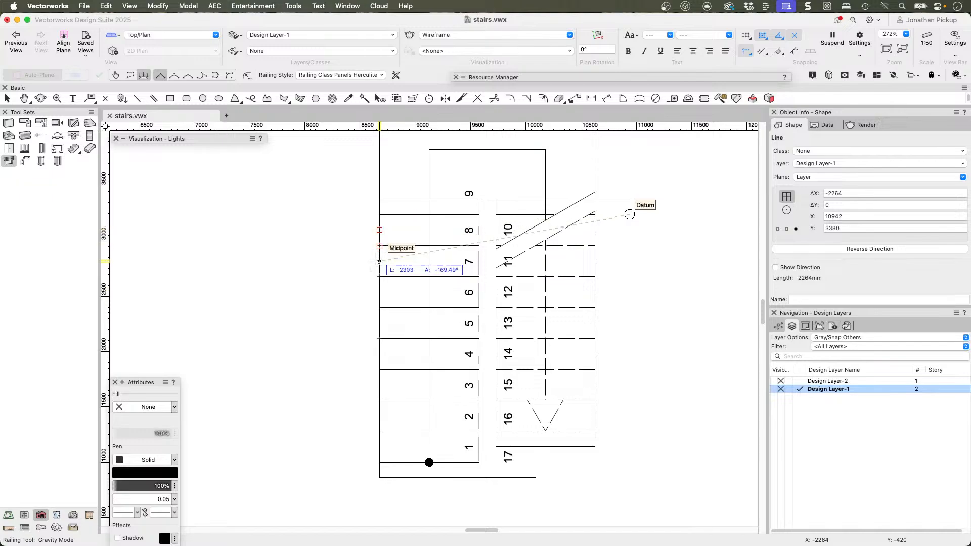
# Step: Continue the railing around the landing via the guide line and outer corners, add points midway along treads 11 and 14, and end mid-tread 16
pyautogui.moveTo(387, 168); pyautogui.dragTo(374, 257, button='middle')
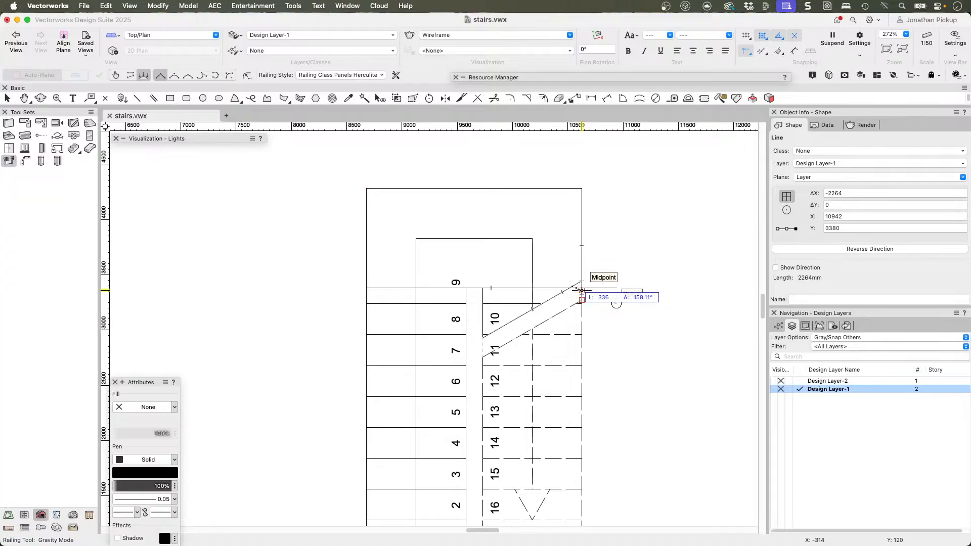
pyautogui.scroll(3, 582, 282)
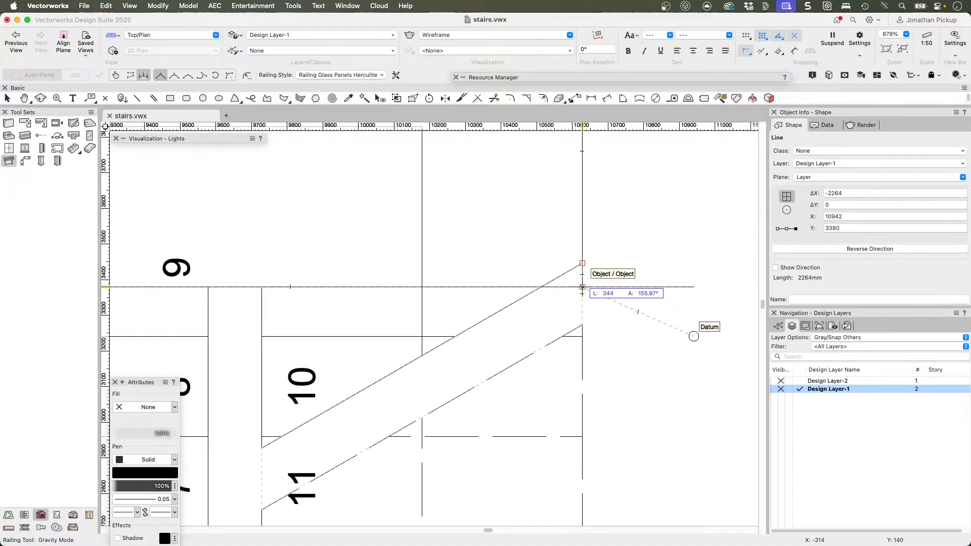
pyautogui.scroll(-3, 587, 294)
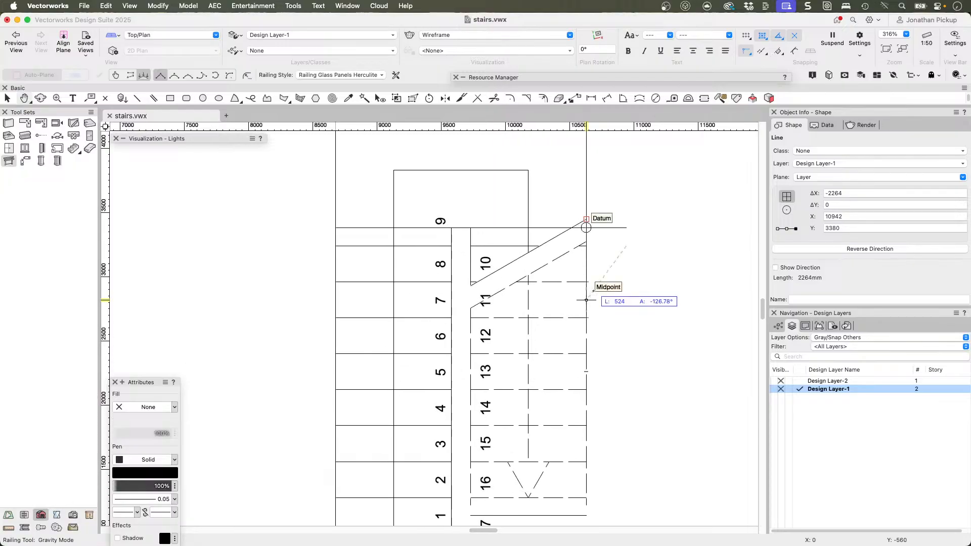
pyautogui.click(586, 300)
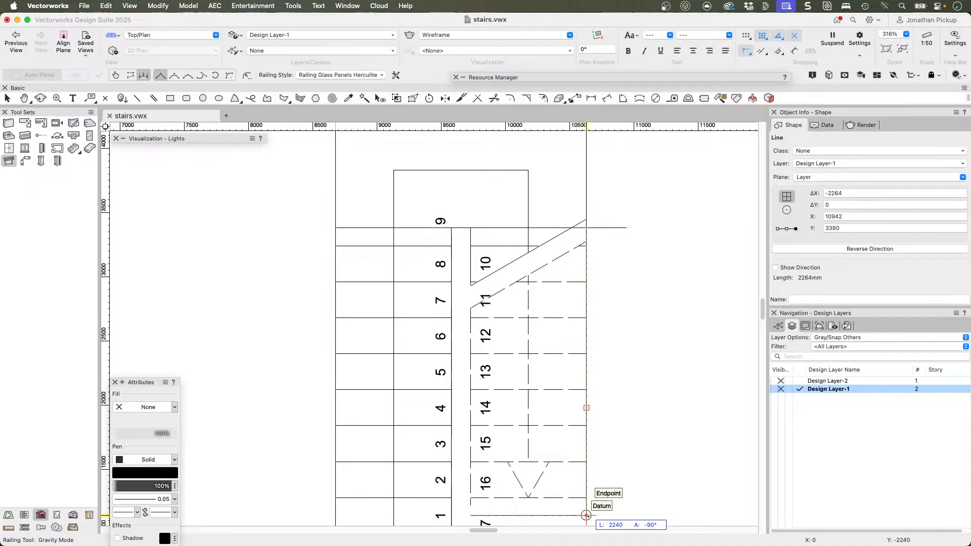
pyautogui.moveTo(586, 516); pyautogui.dragTo(510, 417, button='middle')
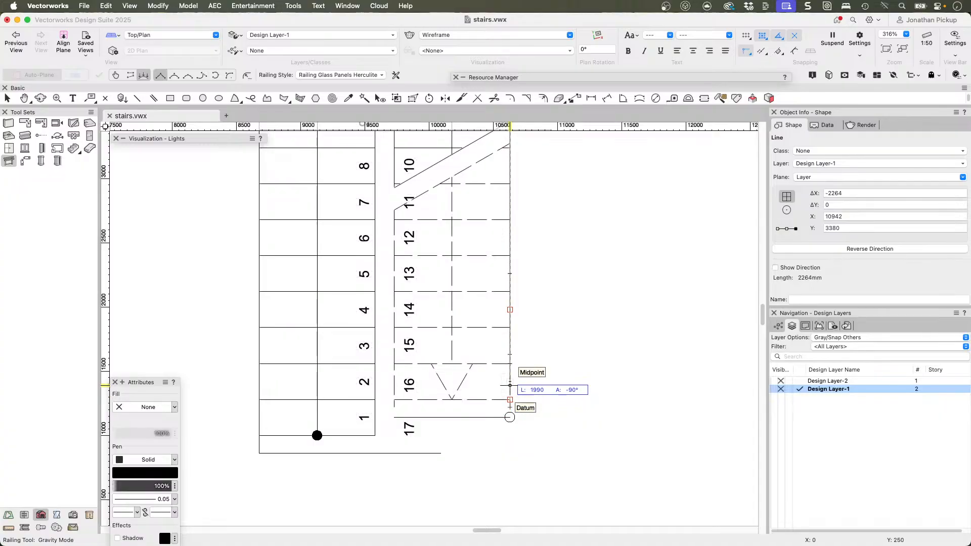
pyautogui.doubleClick(510, 386)
# Step: Delete the railing path's starting vertex beyond tread 1 so that the railing begins midway along tread 2
pyautogui.scroll(-3, 565, 337)
pyautogui.moveTo(521, 380)
pyautogui.keyDown('ctrl'); pyautogui.mouseDown(button='middle')
pyautogui.moveTo(568, 340)
pyautogui.moveTo(657, 189)
pyautogui.mouseUp(button='middle'); pyautogui.keyUp('ctrl')
pyautogui.keyDown('ctrl'); pyautogui.moveTo(502, 412); pyautogui.dragTo(620, 278, button='middle'); pyautogui.keyUp('ctrl')
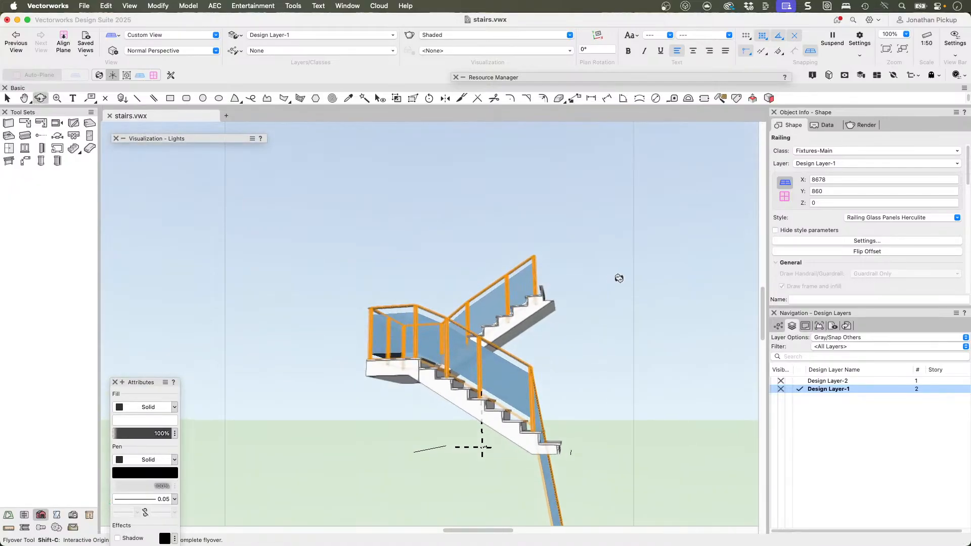
pyautogui.moveTo(567, 467); pyautogui.dragTo(445, 306, button='middle')
pyautogui.press('x')
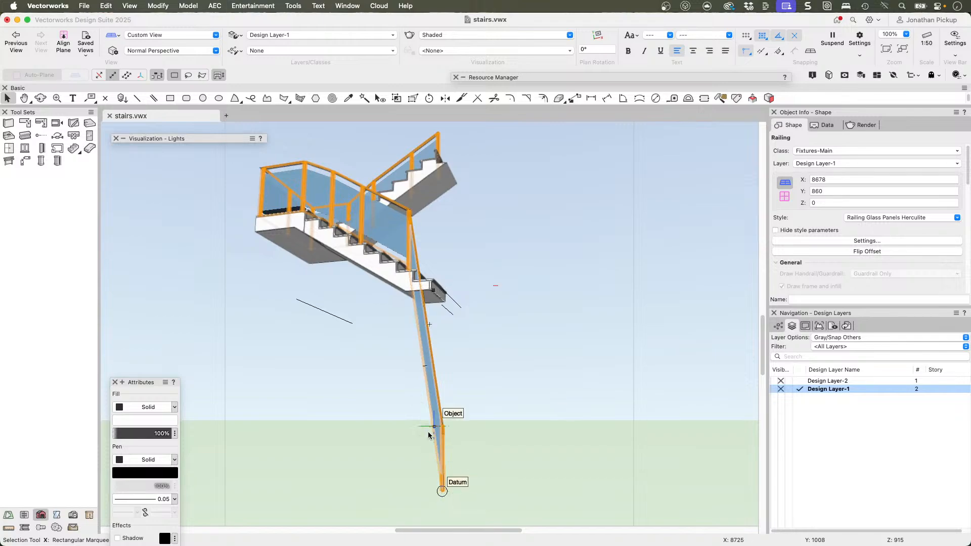
pyautogui.press('0')
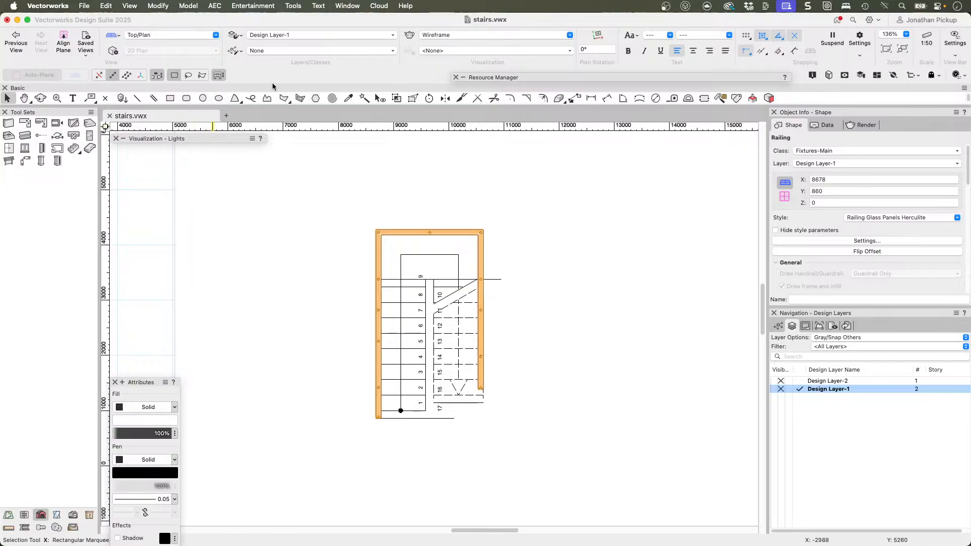
pyautogui.click(413, 98)
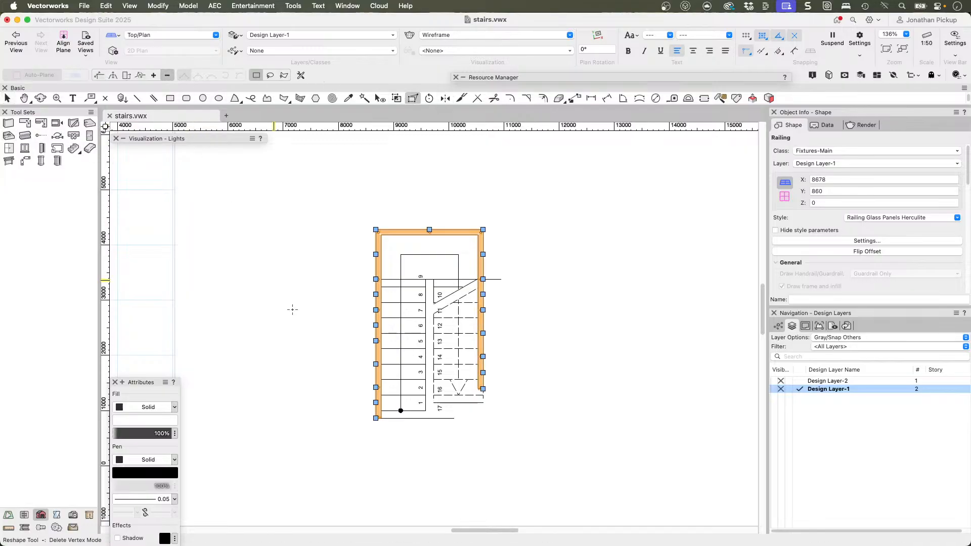
pyautogui.click(376, 430)
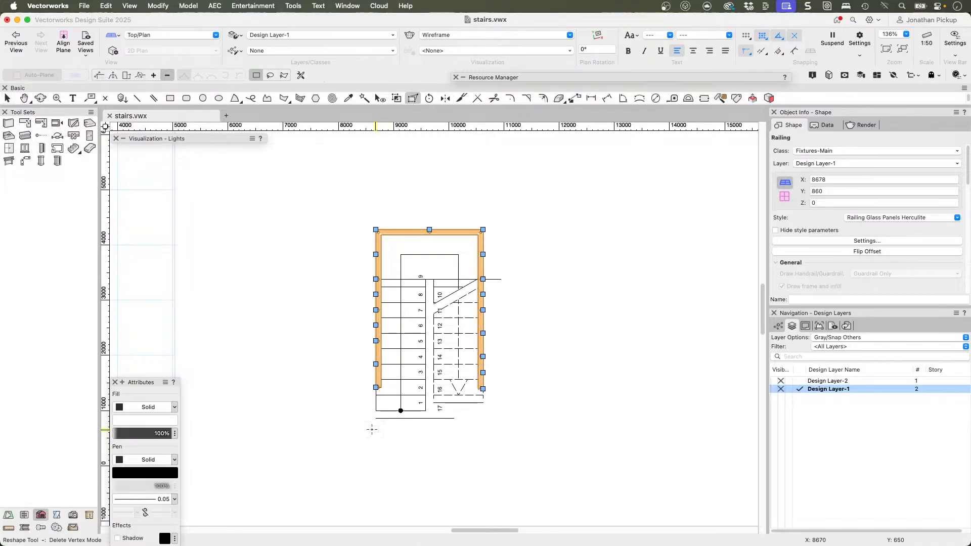
# Step: Flip the railing's offset so the posts and glass panels run outside the stair edge
pyautogui.moveTo(362, 423)
pyautogui.keyDown('ctrl'); pyautogui.mouseDown(button='middle')
pyautogui.moveTo(562, 335)
pyautogui.moveTo(616, 208)
pyautogui.mouseUp(button='middle'); pyautogui.keyUp('ctrl')
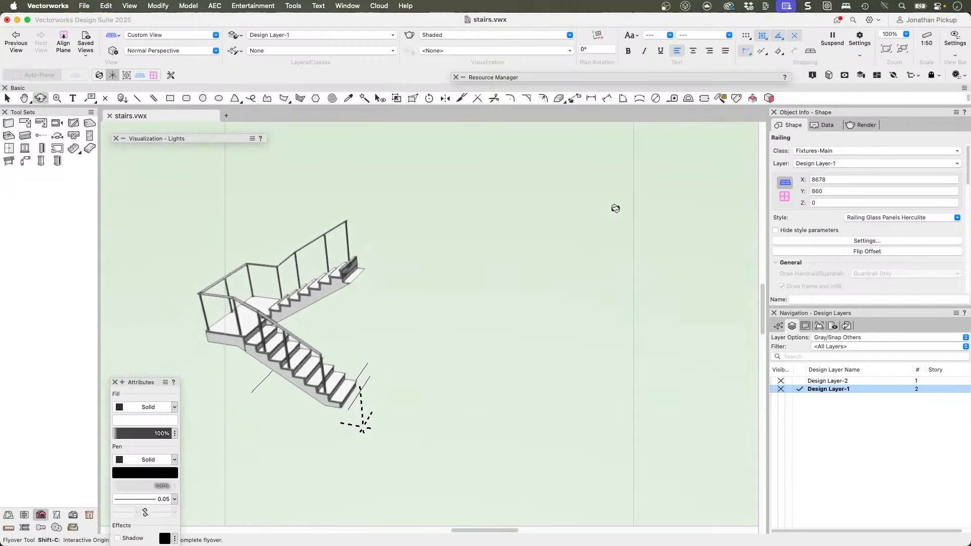
pyautogui.moveTo(349, 328)
pyautogui.keyDown('ctrl'); pyautogui.mouseDown(button='middle')
pyautogui.moveTo(509, 319)
pyautogui.moveTo(440, 336)
pyautogui.moveTo(310, 315)
pyautogui.mouseUp(button='middle'); pyautogui.keyUp('ctrl')
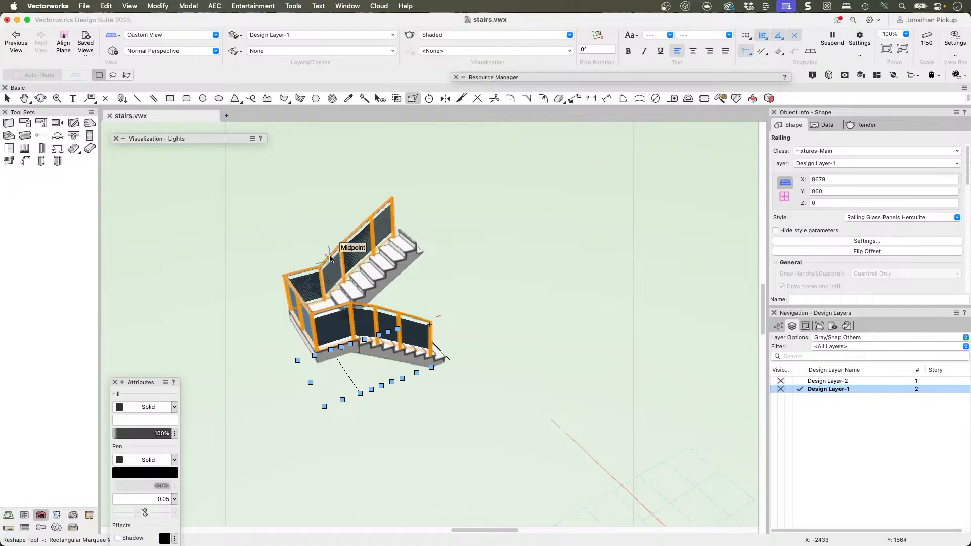
pyautogui.keyDown('ctrl'); pyautogui.moveTo(365, 268); pyautogui.dragTo(325, 171, button='middle'); pyautogui.keyUp('ctrl')
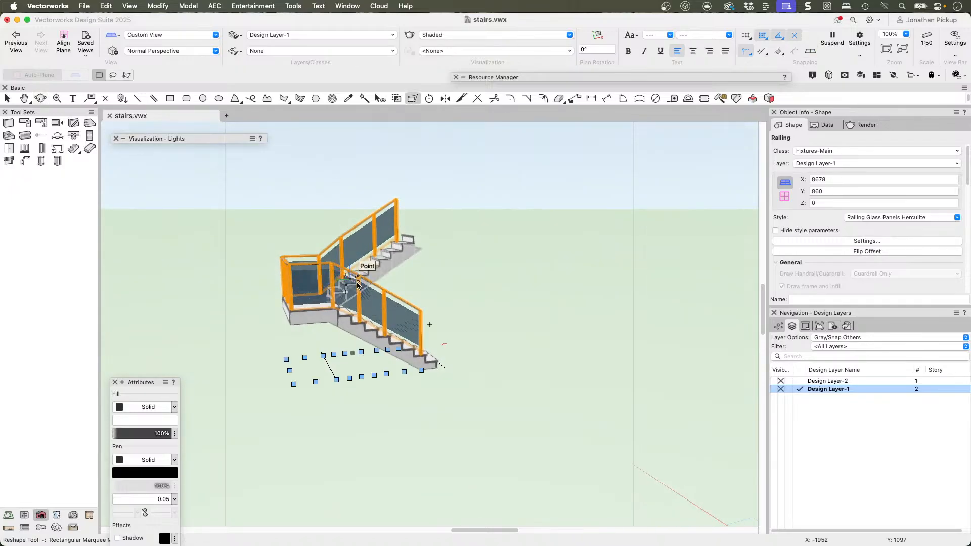
pyautogui.moveTo(354, 290)
pyautogui.keyDown('ctrl'); pyautogui.mouseDown(button='middle')
pyautogui.moveTo(319, 243)
pyautogui.moveTo(284, 233)
pyautogui.moveTo(76, 324)
pyautogui.mouseUp(button='middle'); pyautogui.keyUp('ctrl')
pyautogui.moveTo(293, 332); pyautogui.dragTo(456, 367, button='middle')
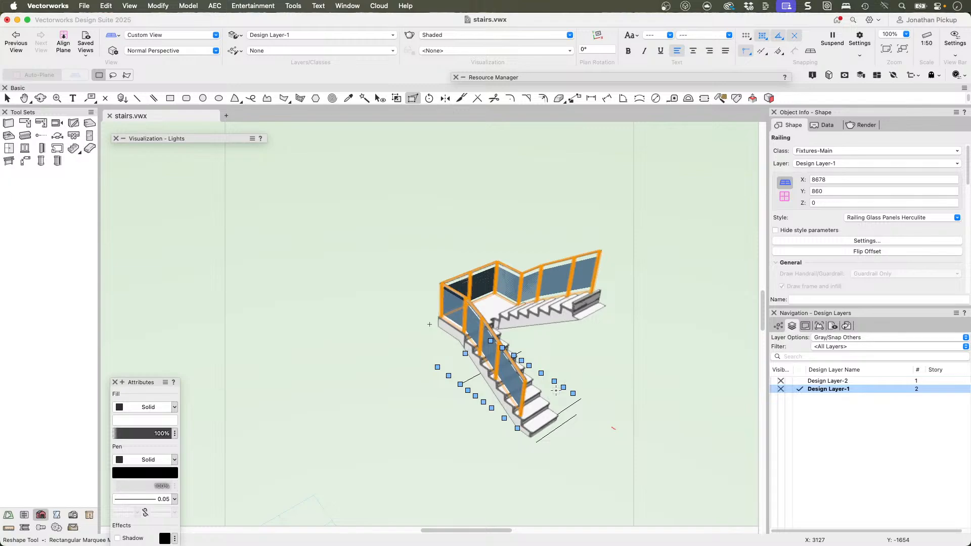
pyautogui.scroll(10, 479, 358)
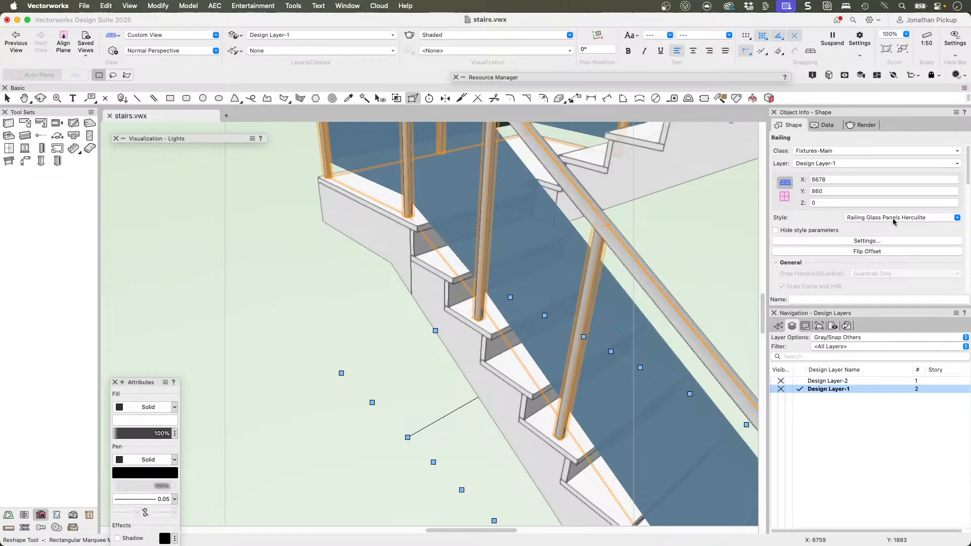
pyautogui.click(867, 253)
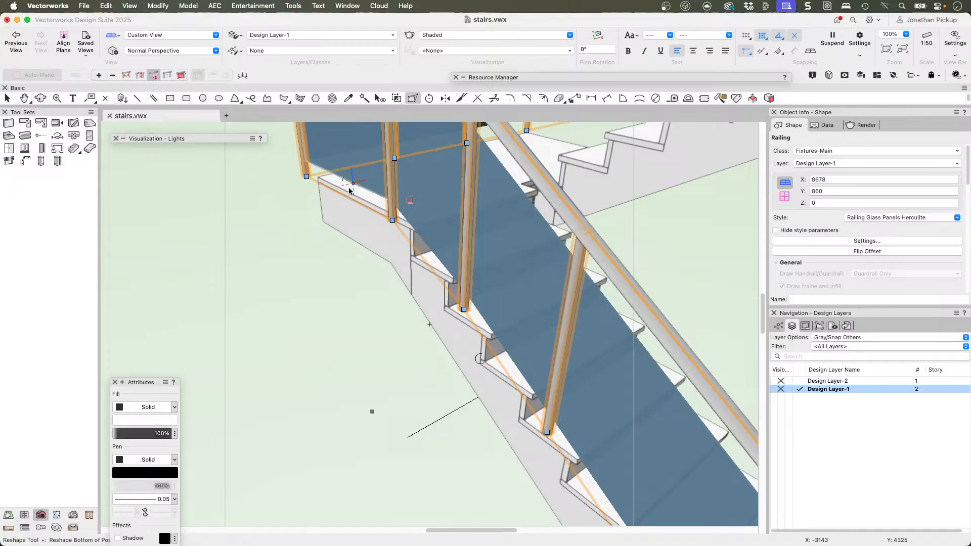
# Step: Extend the bottoms of the landing corner post and the lower flight's three posts down past the treads along the stair's side
pyautogui.moveTo(394, 221); pyautogui.dragTo(394, 262)
pyautogui.moveTo(464, 310); pyautogui.dragTo(462, 364)
pyautogui.moveTo(547, 432); pyautogui.dragTo(556, 451)
pyautogui.scroll(-3, 547, 409)
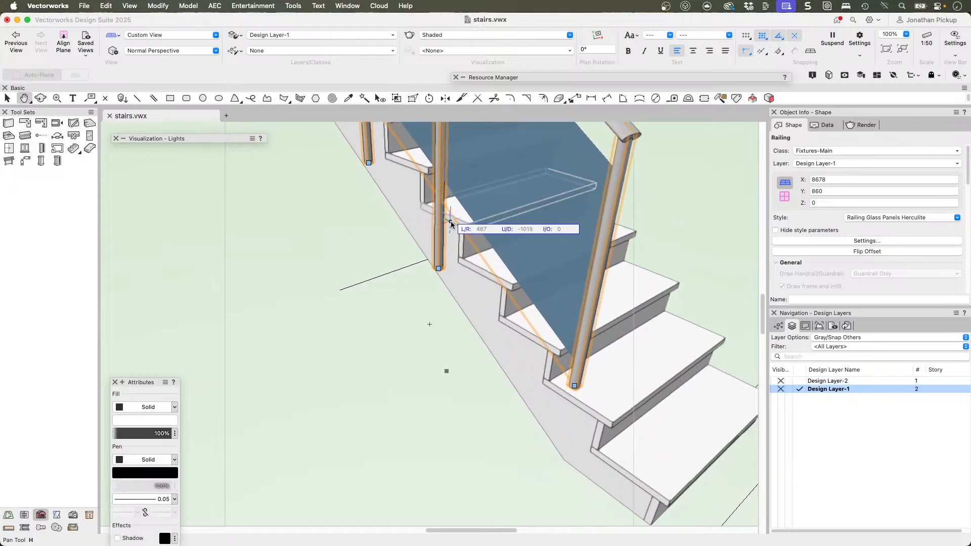
pyautogui.moveTo(574, 387); pyautogui.dragTo(563, 443)
pyautogui.scroll(-3, 602, 356)
pyautogui.keyDown('super'); pyautogui.moveTo(602, 357); pyautogui.dragTo(455, 293, button='middle'); pyautogui.keyUp('super')
# Step: Slide a post along the landing's back edge, try raising the post beside tread 7 vertically, and undo the raise
pyautogui.hotkey('shift', 'r')
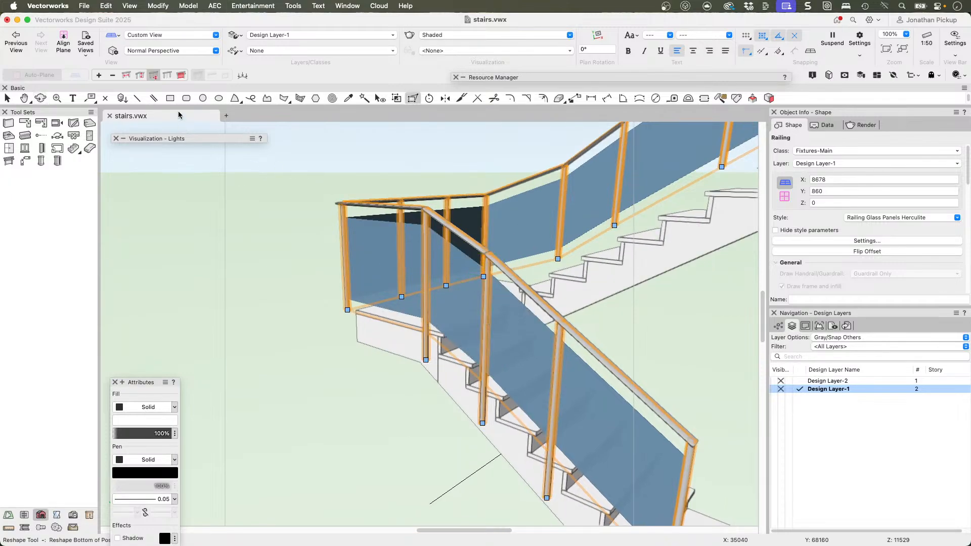
pyautogui.click(126, 75)
pyautogui.moveTo(484, 277); pyautogui.dragTo(412, 294)
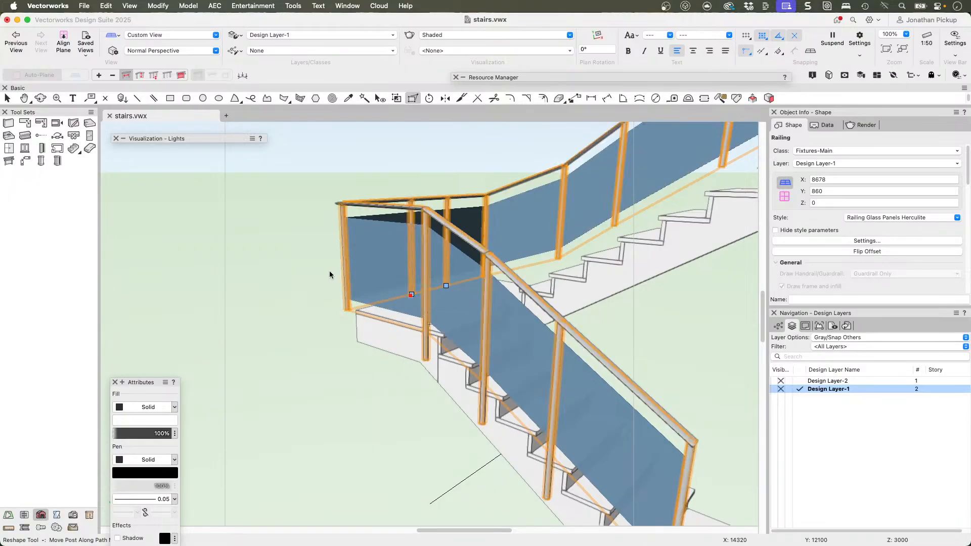
pyautogui.click(140, 75)
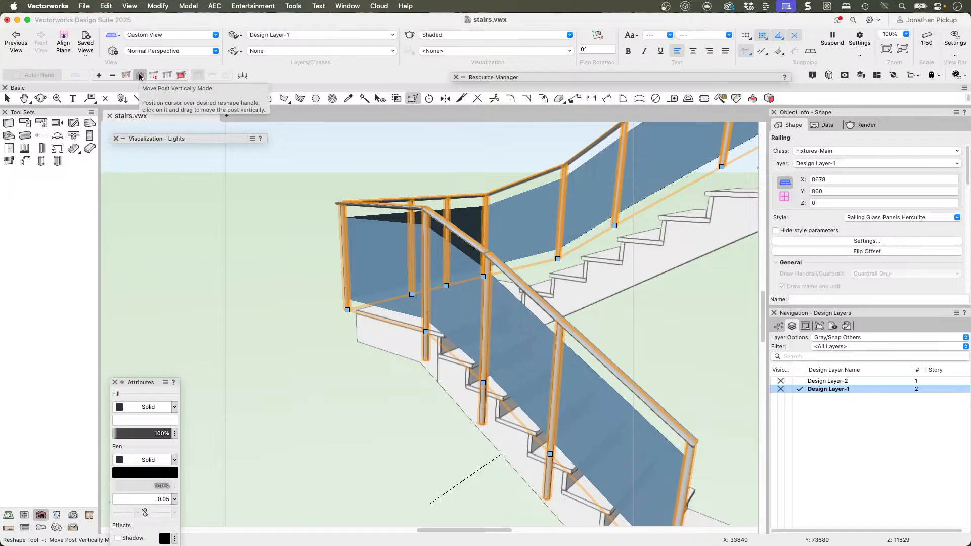
pyautogui.moveTo(484, 383); pyautogui.dragTo(484, 341)
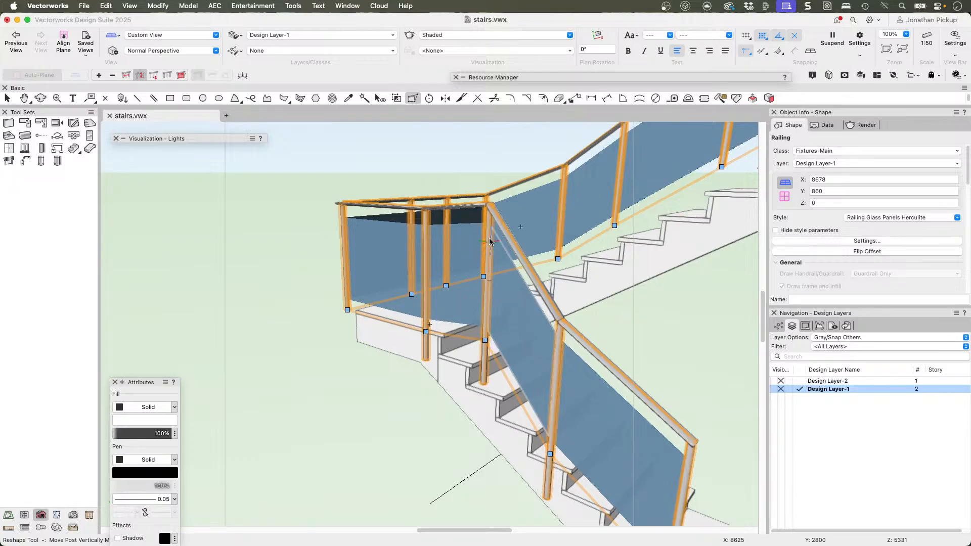
pyautogui.press('super+z')
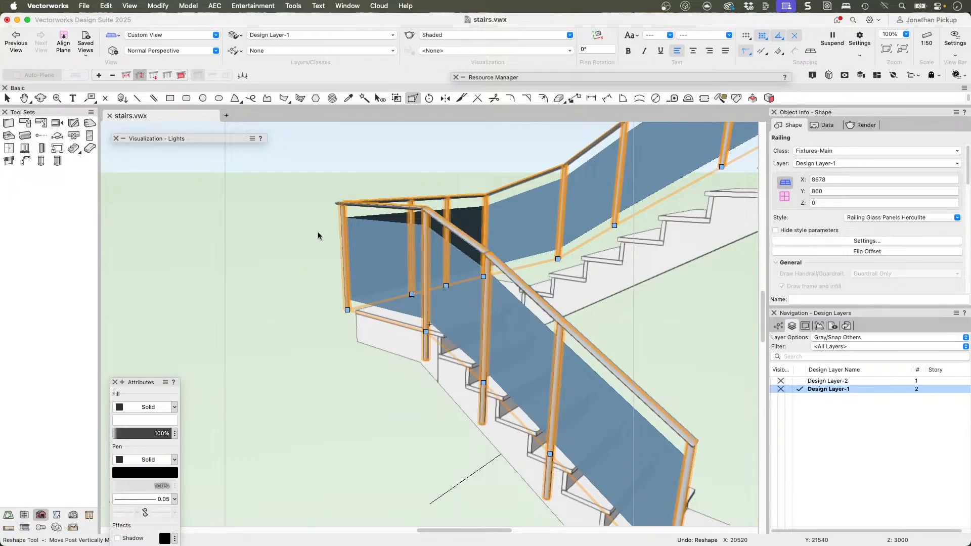
# Step: Try hiding the posts and handrail of the landing's back and side segments with Selective Display of Segment, and undo it
pyautogui.click(181, 76)
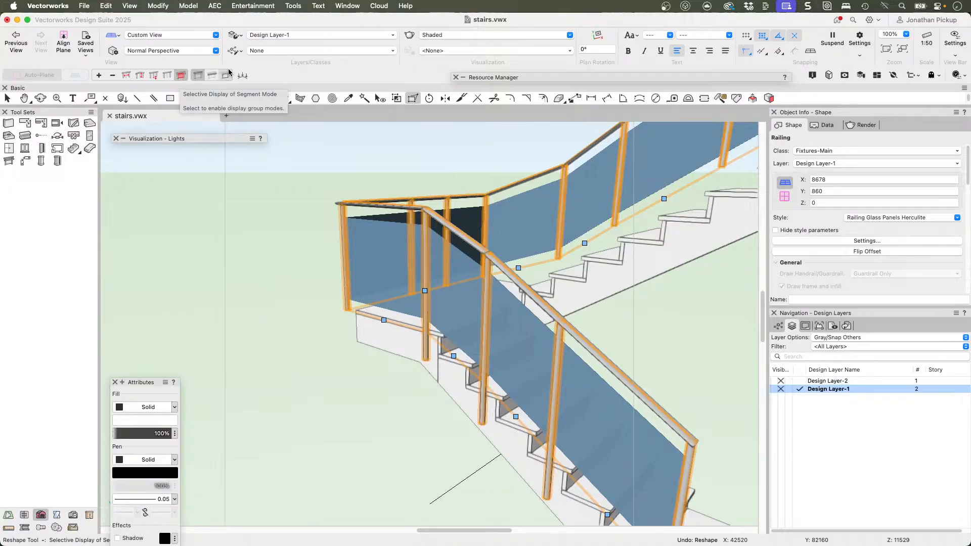
pyautogui.click(425, 292)
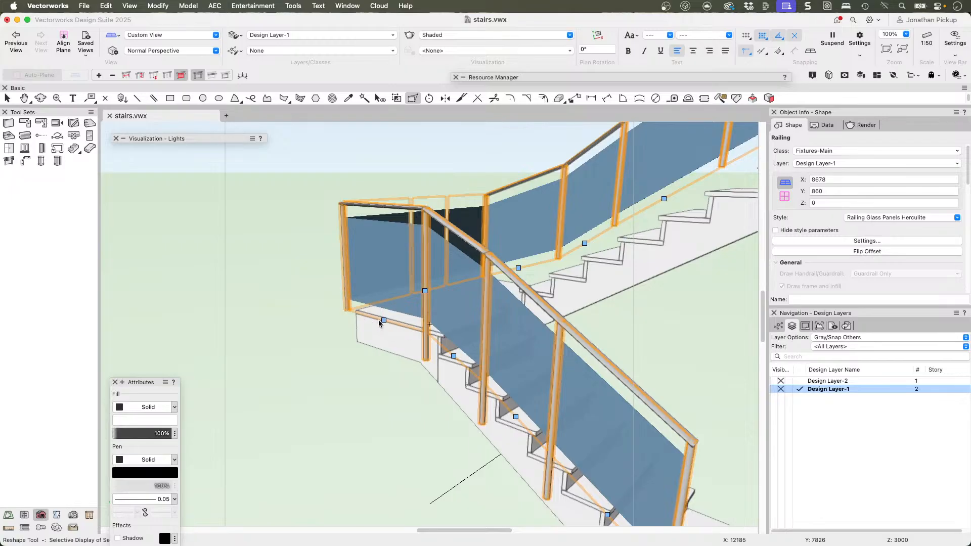
pyautogui.click(383, 322)
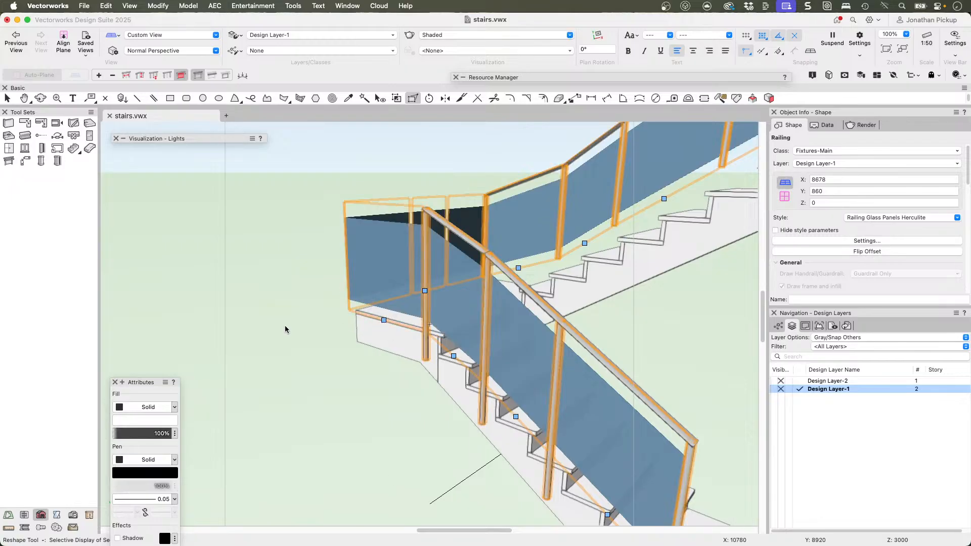
pyautogui.press('super+z')
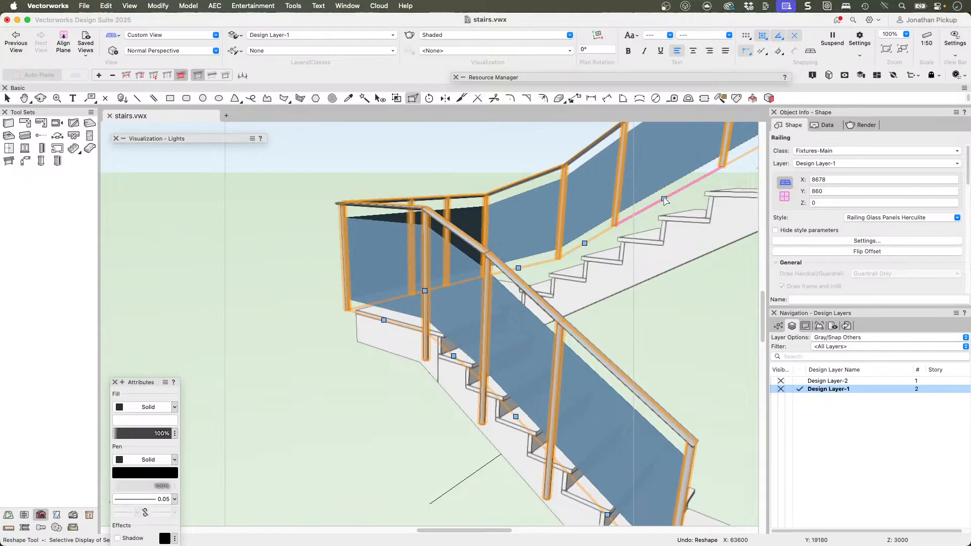
# Step: Try to drop the outward-offset railing onto the stair by gravity
pyautogui.press('h')
pyautogui.moveTo(664, 200); pyautogui.dragTo(418, 183)
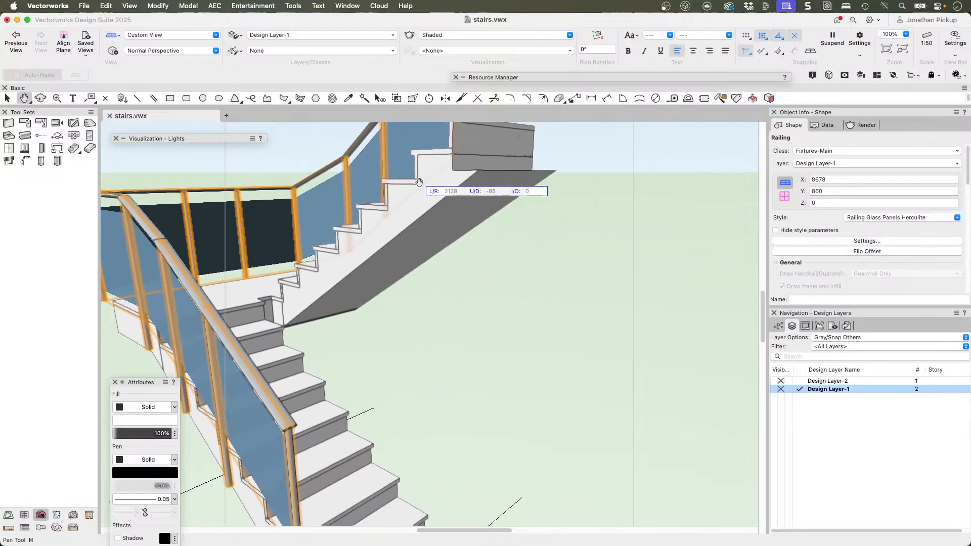
pyautogui.keyDown('super'); pyautogui.moveTo(494, 214); pyautogui.dragTo(528, 236, button='middle'); pyautogui.keyUp('super')
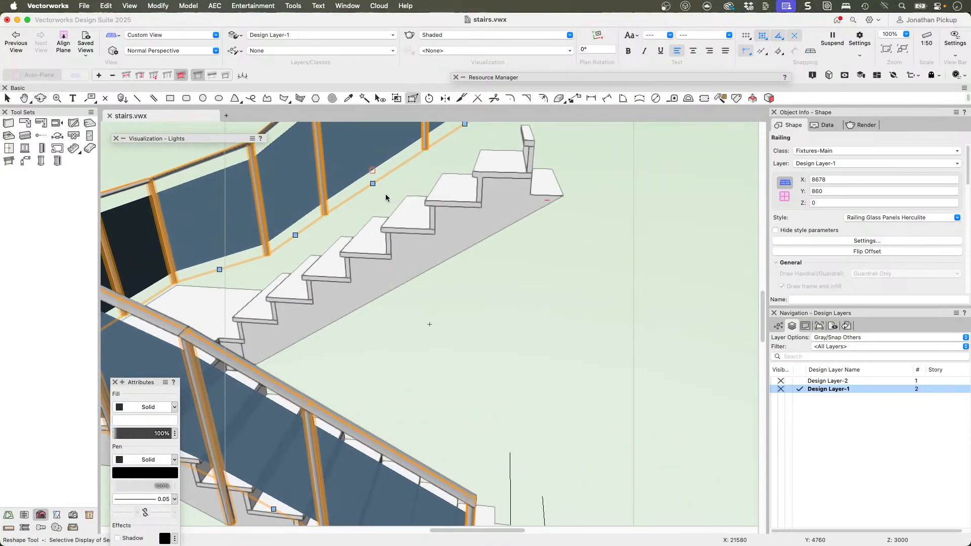
pyautogui.press('h')
pyautogui.moveTo(384, 206); pyautogui.dragTo(583, 152)
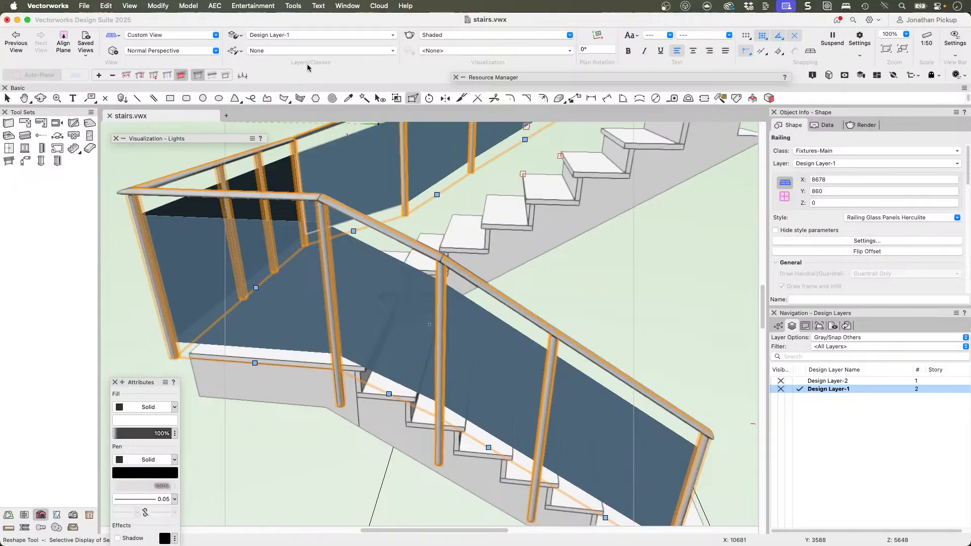
pyautogui.click(242, 75)
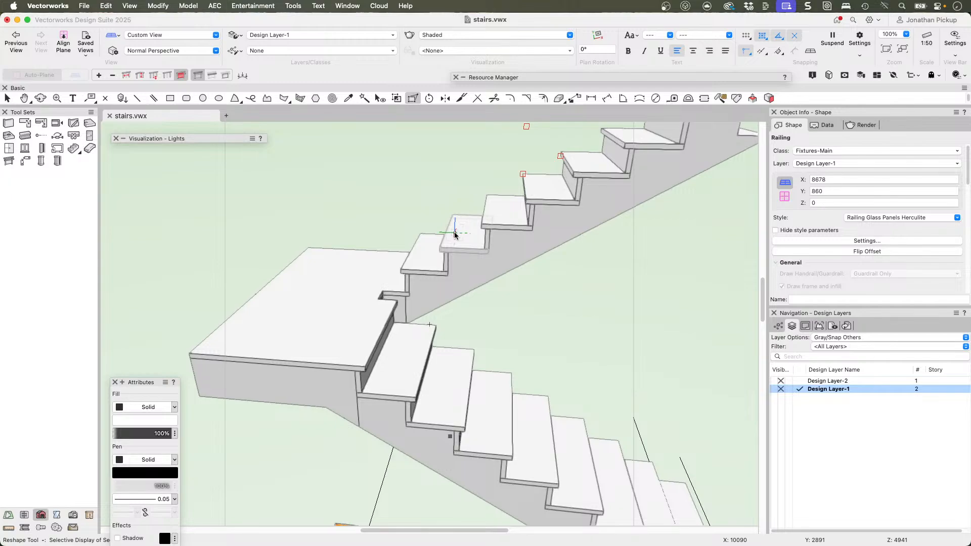
# Step: Flip the railing's offset back to the inner side of its path, over the stair treads
pyautogui.press('F5')
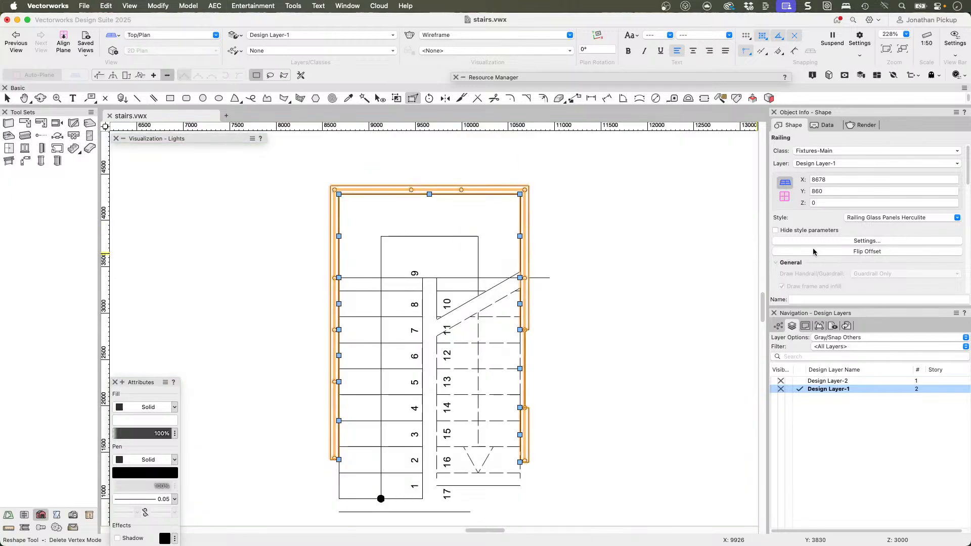
pyautogui.press('F5')
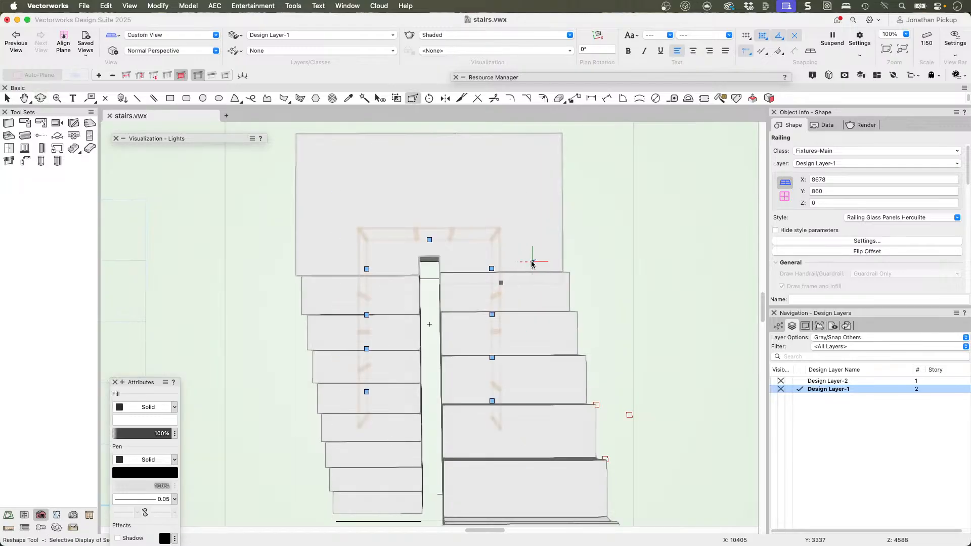
pyautogui.press('F5')
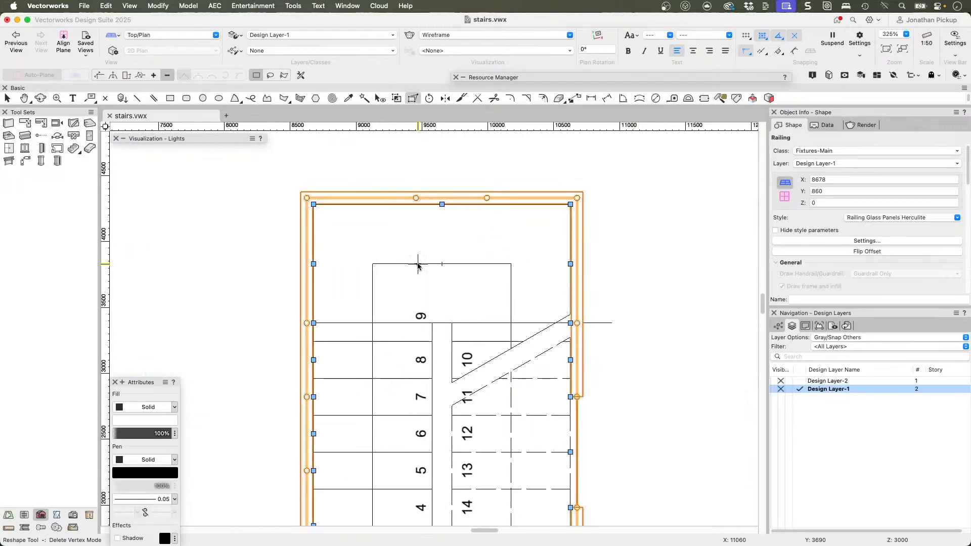
pyautogui.scroll(3, 416, 263)
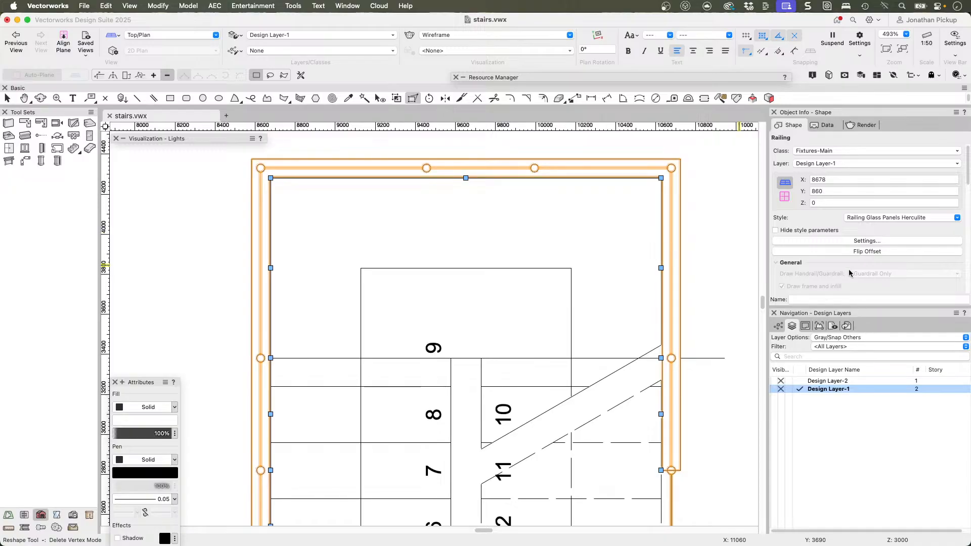
pyautogui.click(850, 251)
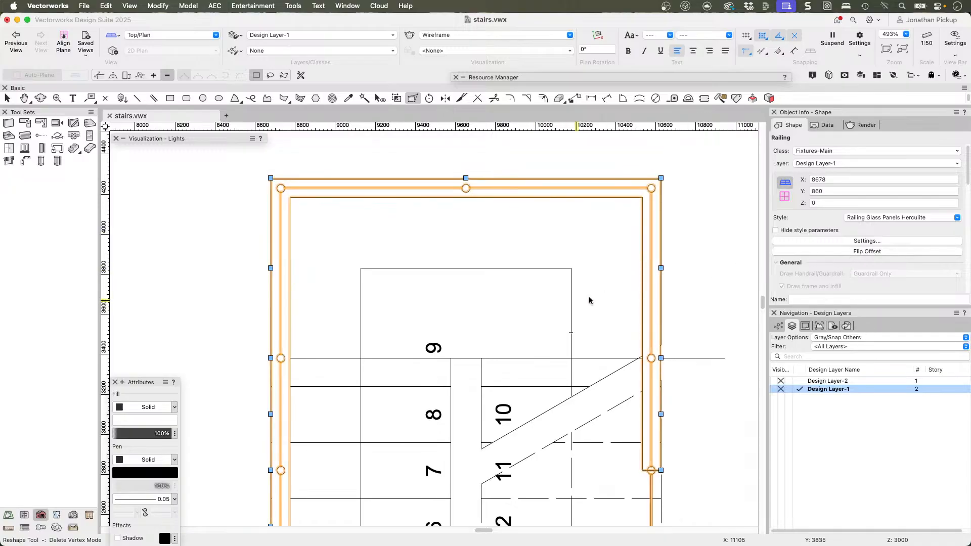
# Step: Move the railing up in 3D by a Z offset of 6000 so it sits above the stair
pyautogui.press('F5')
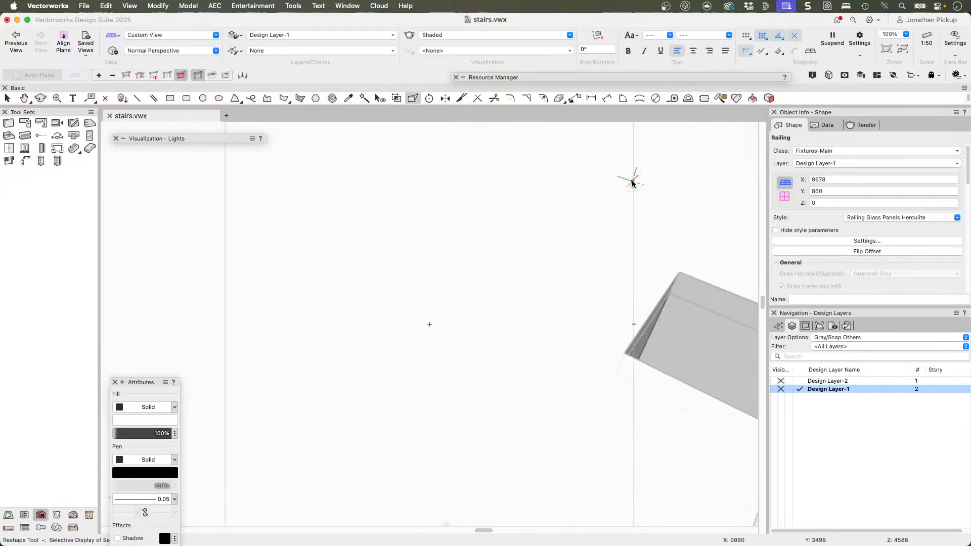
pyautogui.press('super+6')
pyautogui.scroll(-3, 507, 340)
pyautogui.moveTo(507, 344); pyautogui.dragTo(569, 273, button='middle')
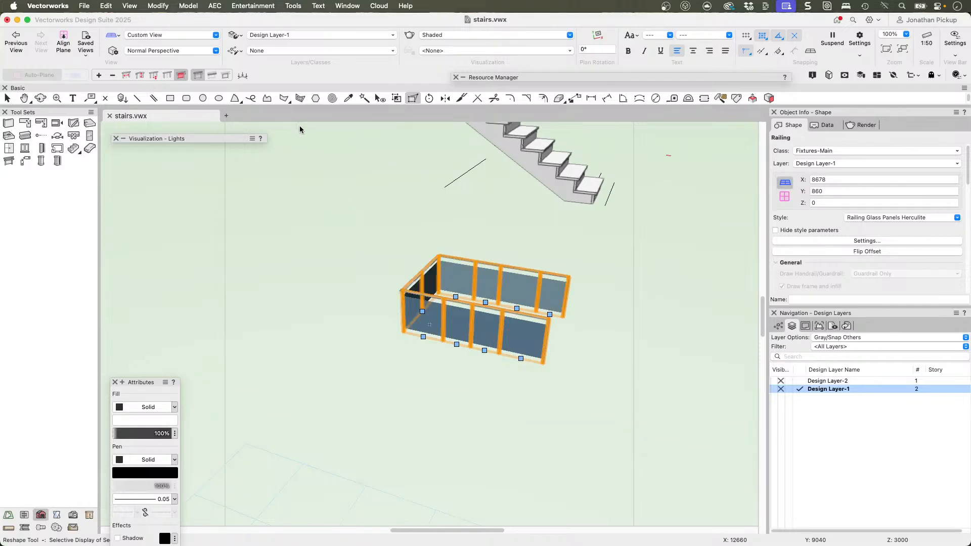
pyautogui.press('super+m')
pyautogui.press('Tab')
pyautogui.press('Return')
pyautogui.press('alt+super+m')
pyautogui.press('Tab')
pyautogui.press('Tab')
pyautogui.write('6000')
pyautogui.press('Return')
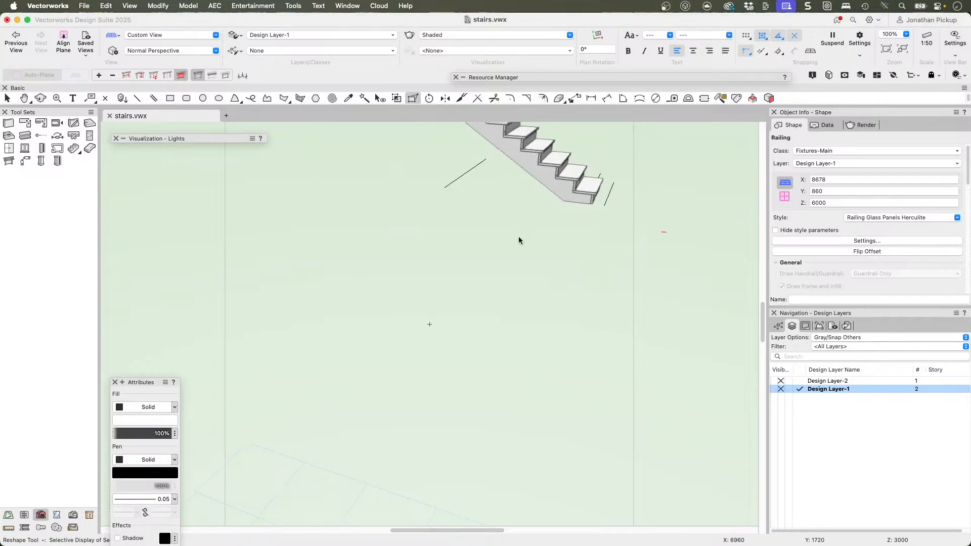
# Step: Drop the raised railing by gravity with the Reshape tool so its posts land on the stair treads and landing
pyautogui.scroll(-5, 519, 236)
pyautogui.moveTo(529, 155); pyautogui.dragTo(522, 184, button='middle')
pyautogui.moveTo(522, 184); pyautogui.dragTo(494, 283)
pyautogui.click(413, 98)
pyautogui.click(242, 77)
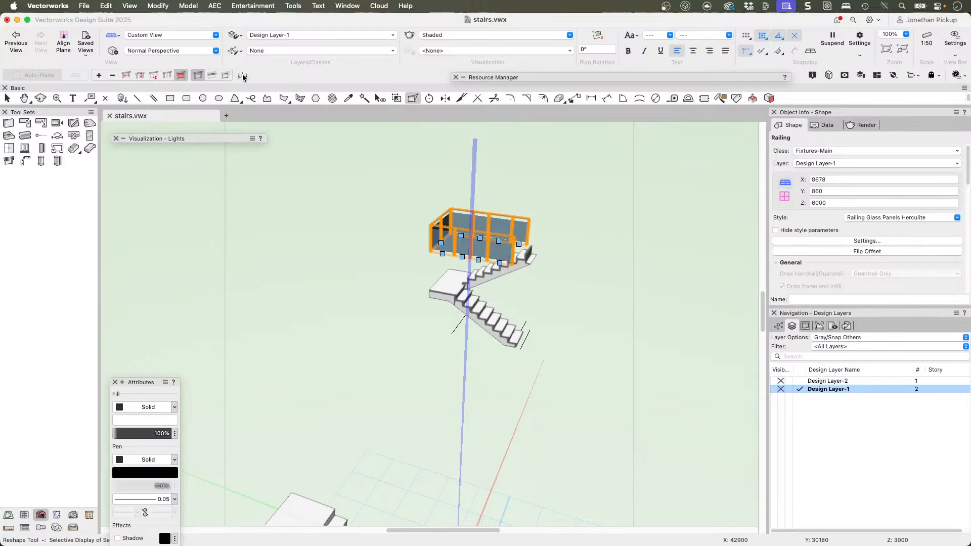
# Step: Inspect the glass railing dropped onto the U-shaped stair from several angles, checking how its posts meet the treads
pyautogui.hotkey('shift', 'c')
pyautogui.moveTo(481, 327); pyautogui.dragTo(469, 291)
pyautogui.scroll(5, 469, 292)
pyautogui.scroll(-2, 474, 292)
pyautogui.click(532, 353)
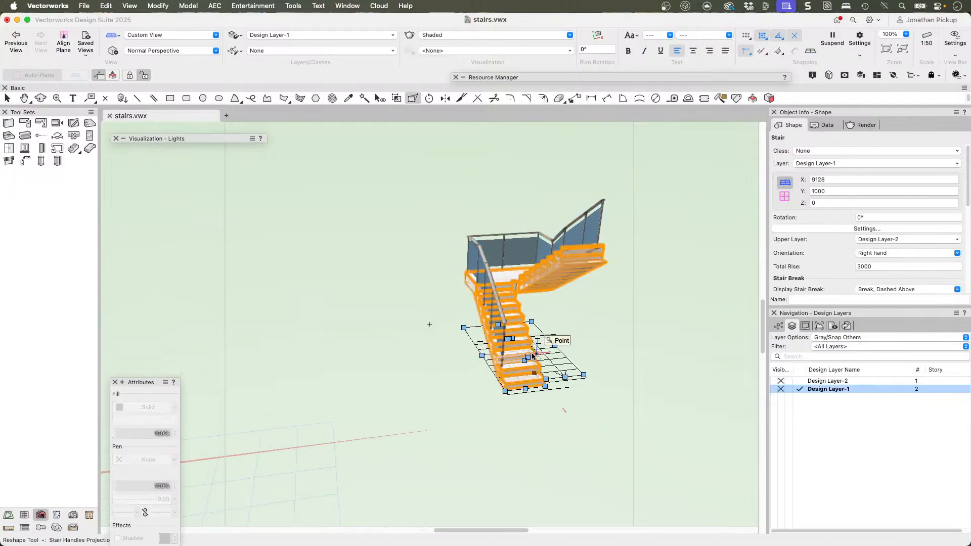
pyautogui.press('x')
pyautogui.click(581, 332)
pyautogui.click(520, 354)
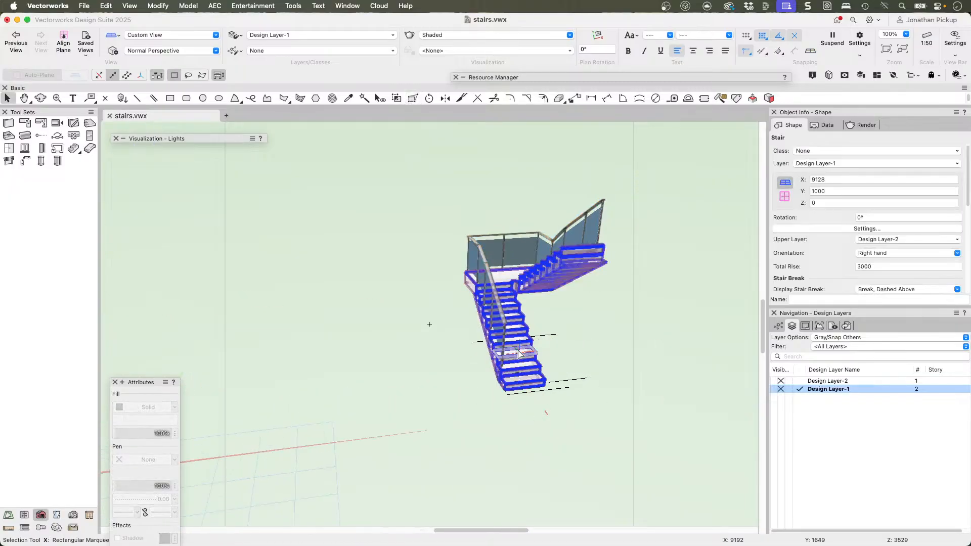
pyautogui.moveTo(352, 344); pyautogui.dragTo(696, 294, button='middle')
pyautogui.moveTo(187, 289); pyautogui.dragTo(227, 288, button='middle')
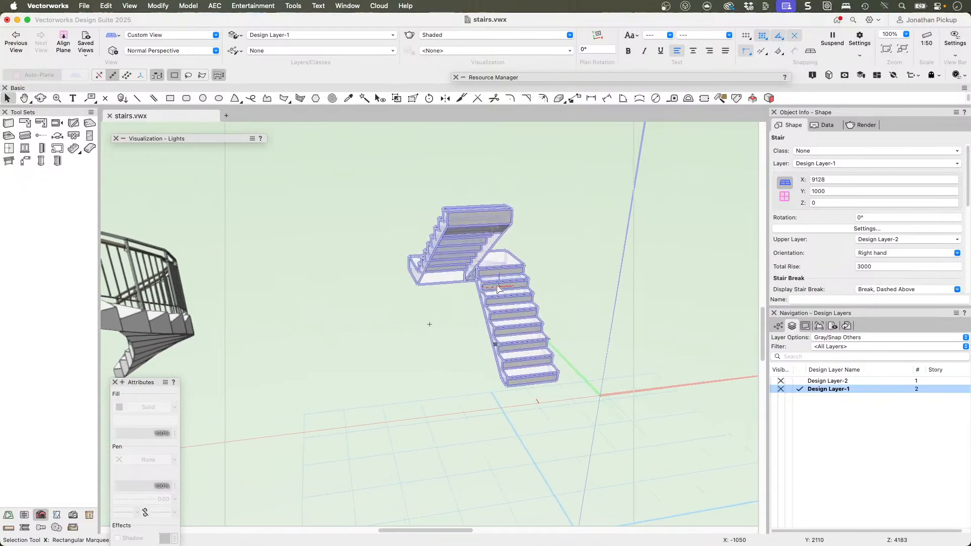
# Step: Draw a Railing Glass Panels Herculite railing along the custom stair's three outer edges in plan and flip its offset inward
pyautogui.click(500, 289)
pyautogui.keyDown('shift'); pyautogui.moveTo(582, 251); pyautogui.dragTo(513, 326, button='middle'); pyautogui.keyUp('shift')
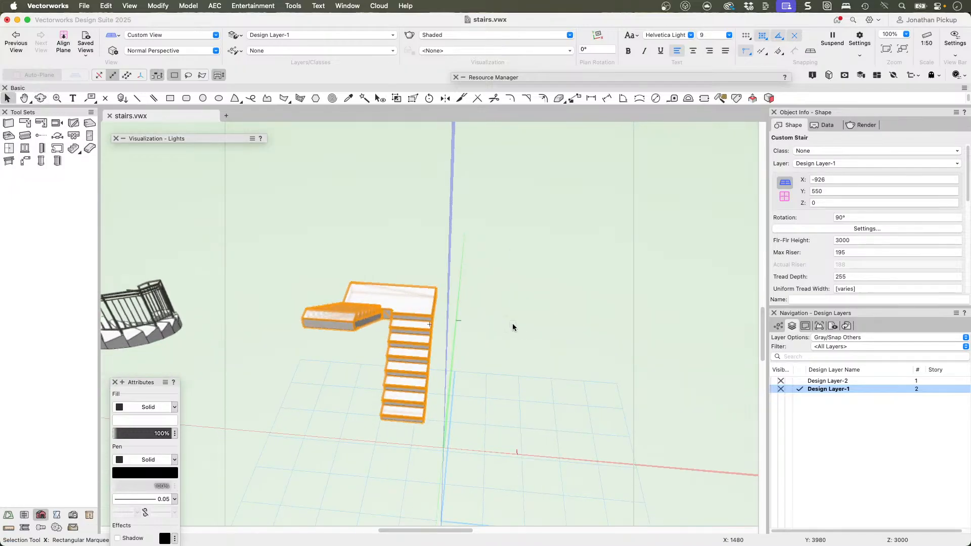
pyautogui.press('super+5')
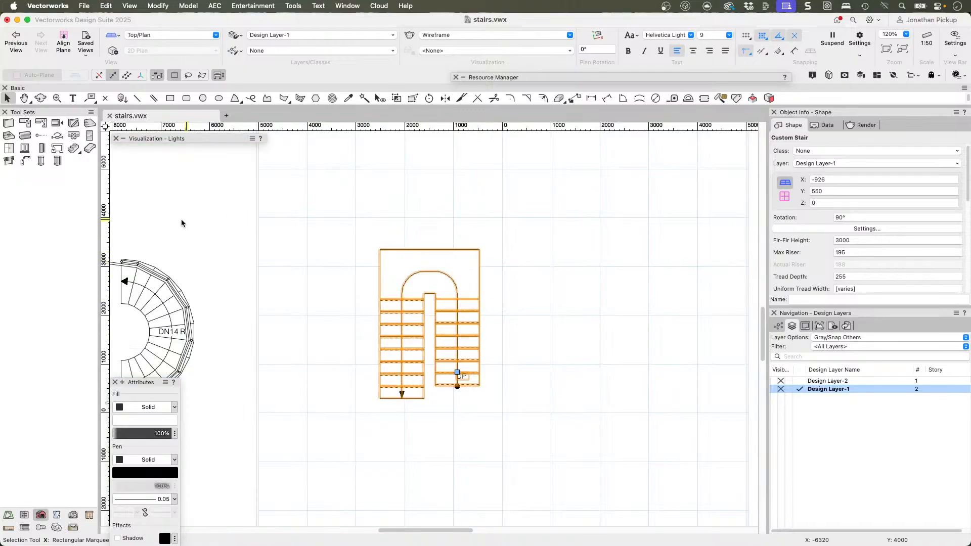
pyautogui.click(6, 162)
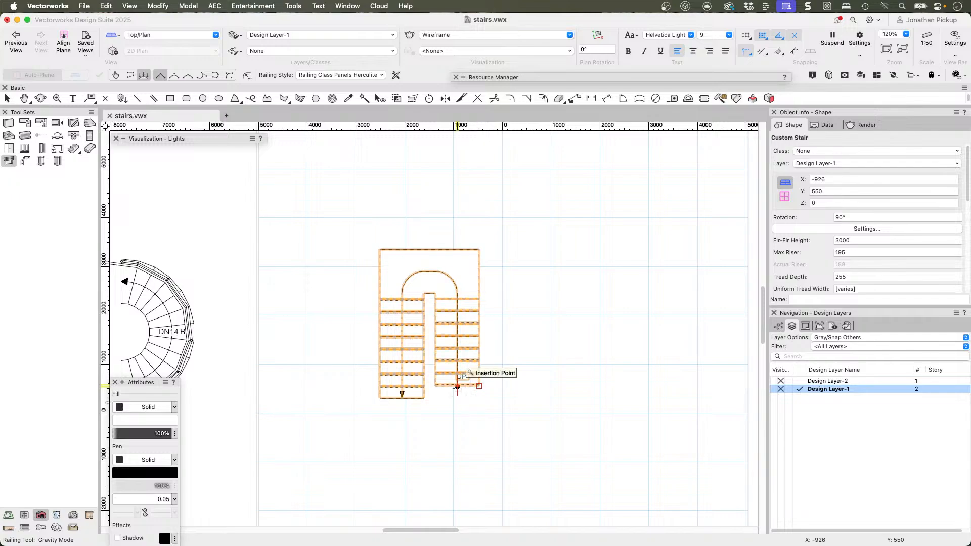
pyautogui.click(479, 386)
pyautogui.click(479, 249)
pyautogui.click(380, 250)
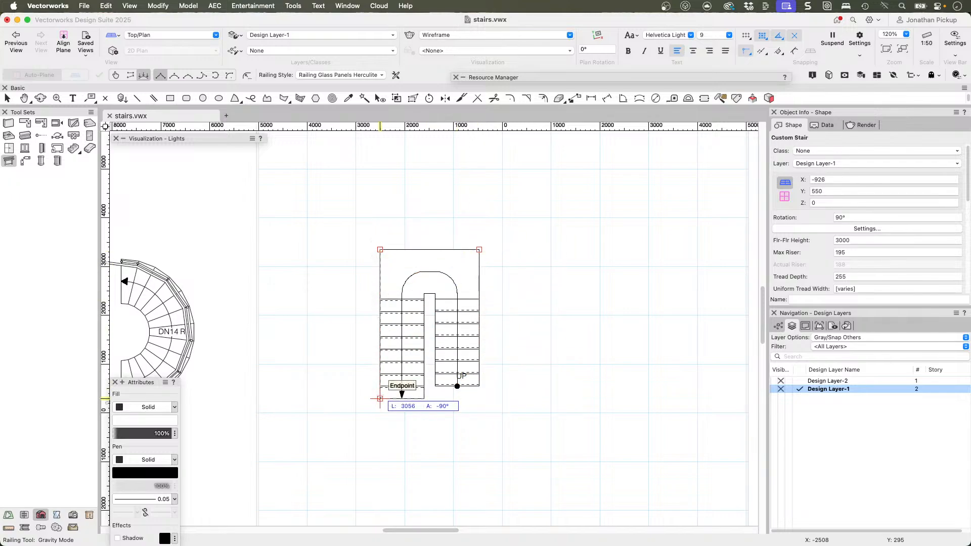
pyautogui.doubleClick(380, 398)
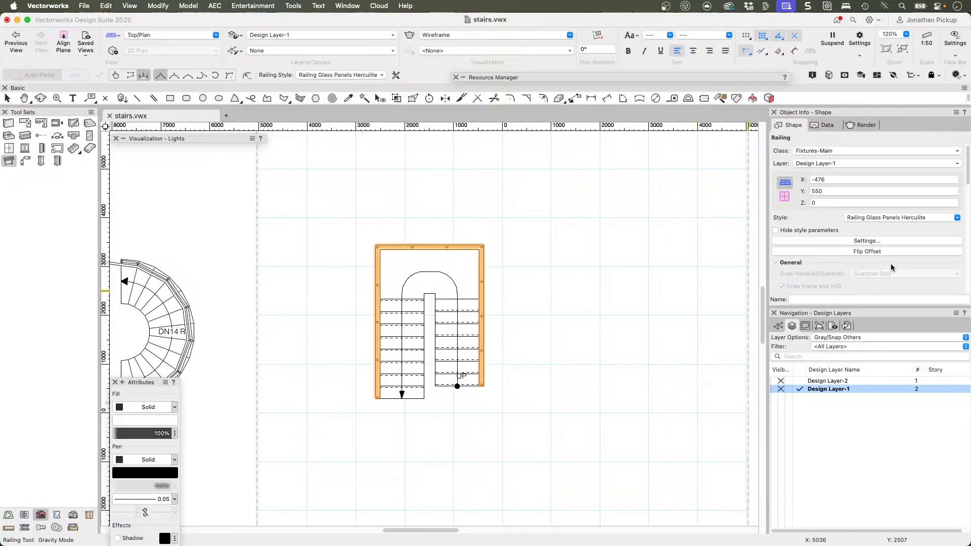
pyautogui.click(854, 253)
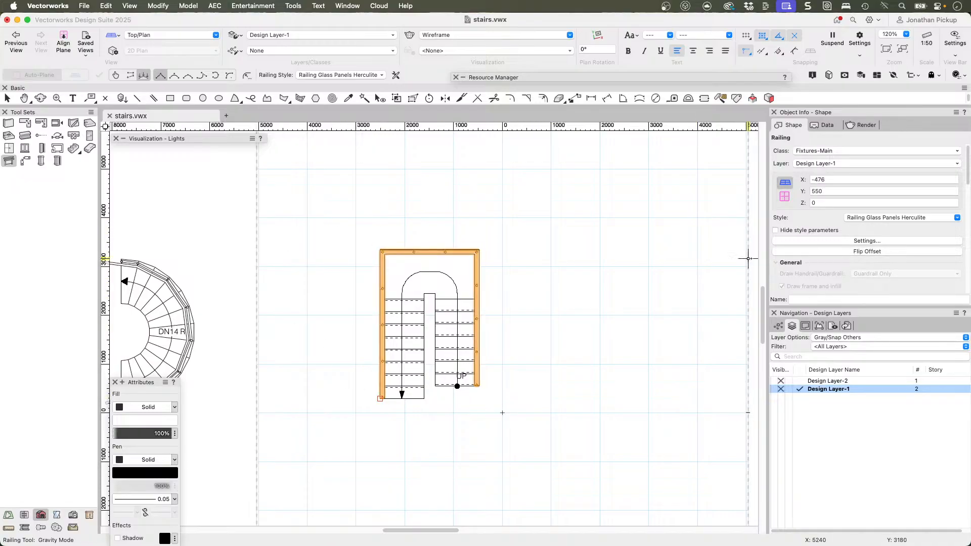
# Step: Move the custom stair's railing up in 3D by a Z offset of 6000
pyautogui.keyDown('shift'); pyautogui.moveTo(355, 344); pyautogui.dragTo(575, 186, button='middle'); pyautogui.keyUp('shift')
pyautogui.press('super+alt+m')
pyautogui.press('Tab')
pyautogui.press('Tab')
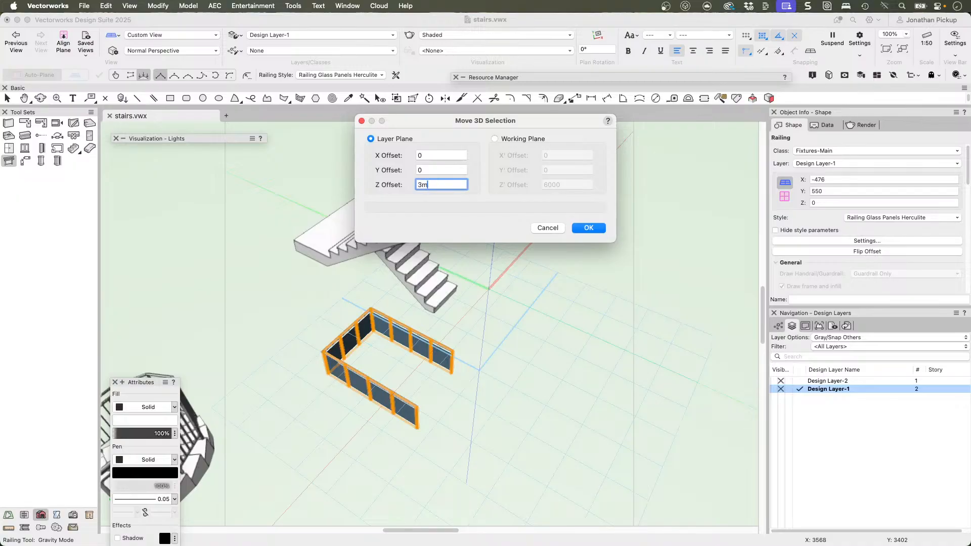
pyautogui.write('6000')
pyautogui.press('Return')
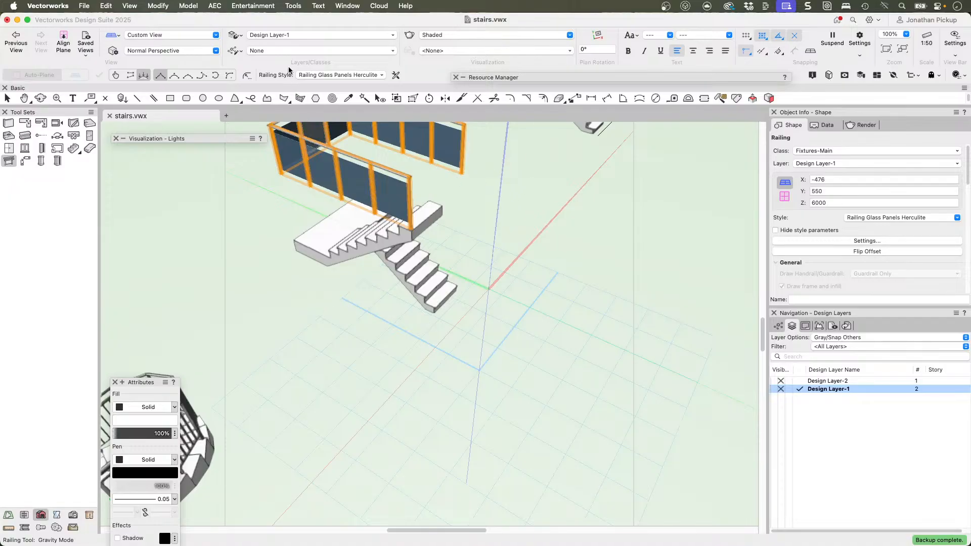
# Step: Drop the raised railing by gravity onto the custom stair's treads and landing with the Reshape tool
pyautogui.click(413, 98)
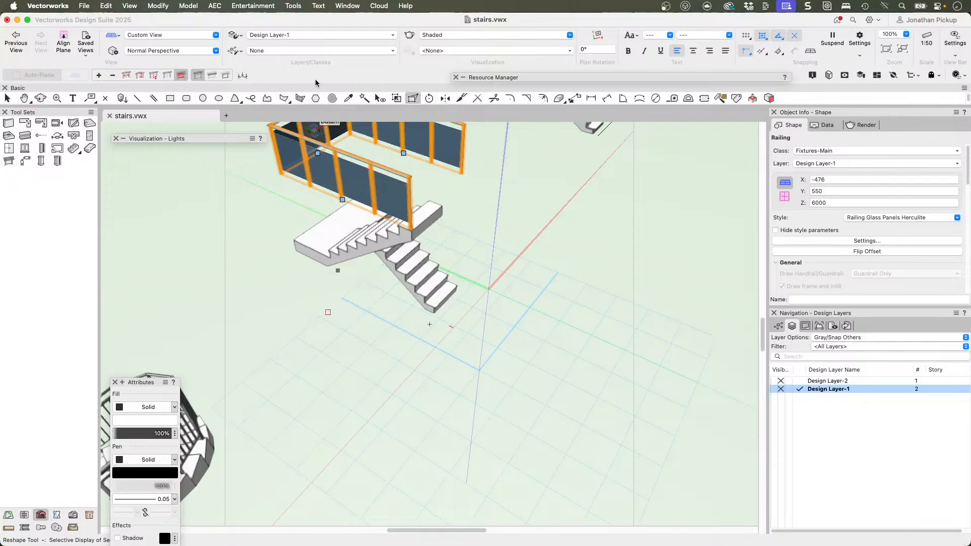
pyautogui.hotkey('shift', 'c')
pyautogui.moveTo(329, 214); pyautogui.dragTo(484, 199)
pyautogui.moveTo(417, 186); pyautogui.dragTo(488, 408, button='middle')
pyautogui.moveTo(459, 310)
pyautogui.keyDown('ctrl'); pyautogui.mouseDown(button='middle')
pyautogui.moveTo(306, 334)
pyautogui.moveTo(191, 332)
pyautogui.moveTo(106, 314)
pyautogui.mouseUp(button='middle'); pyautogui.keyUp('ctrl')
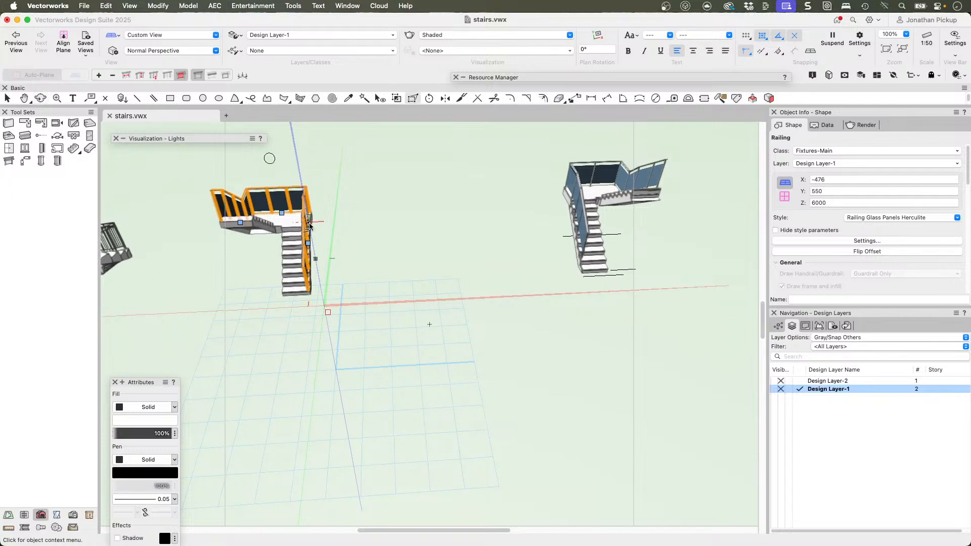
pyautogui.moveTo(333, 224); pyautogui.dragTo(361, 282, button='middle')
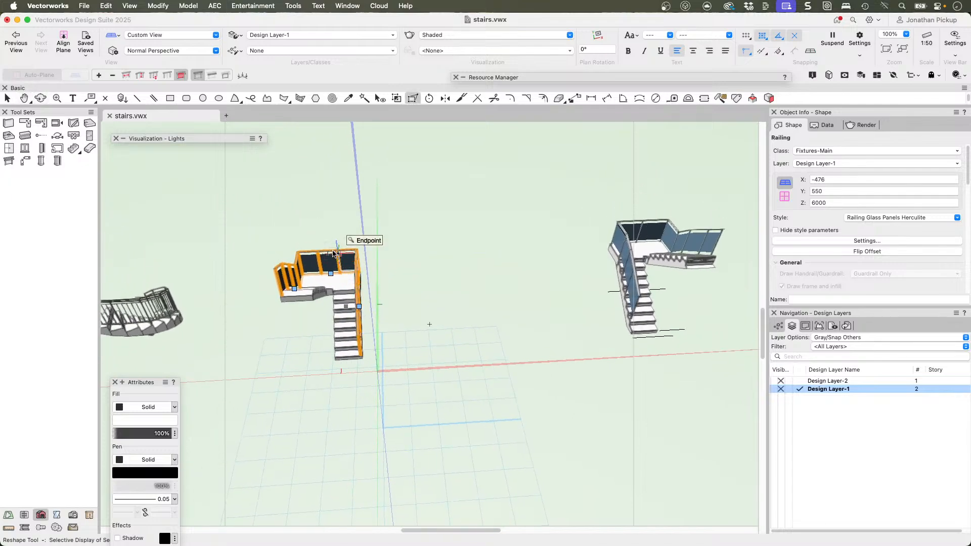
# Step: Delete the glass panel railings from both the custom stair and the other U-shaped stair
pyautogui.press('Delete')
pyautogui.click(325, 279)
pyautogui.press('super+5')
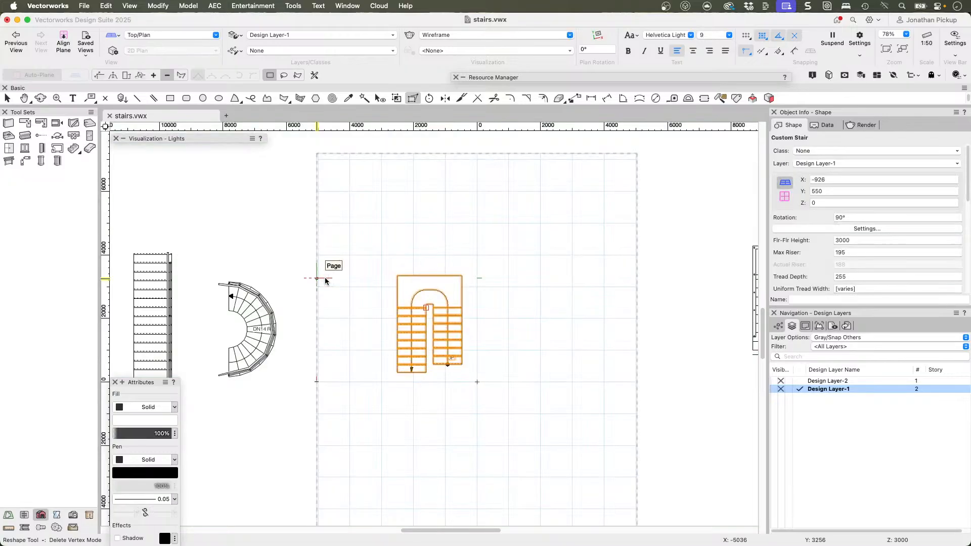
pyautogui.moveTo(481, 299); pyautogui.dragTo(266, 279, button='middle')
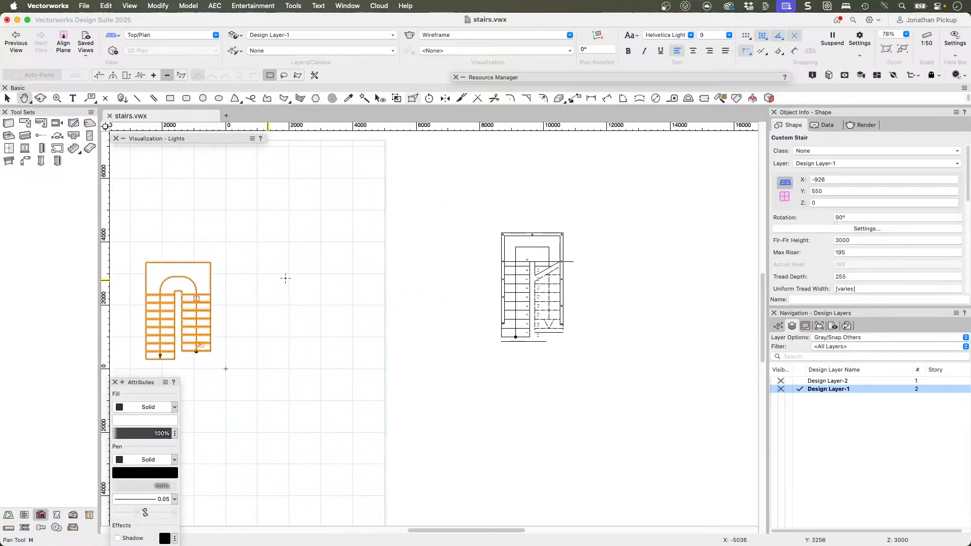
pyautogui.click(502, 296)
pyautogui.press('Delete')
# Step: Open the settings of the U-shaped custom stair
pyautogui.moveTo(427, 289); pyautogui.dragTo(570, 275, button='middle')
pyautogui.click(362, 287)
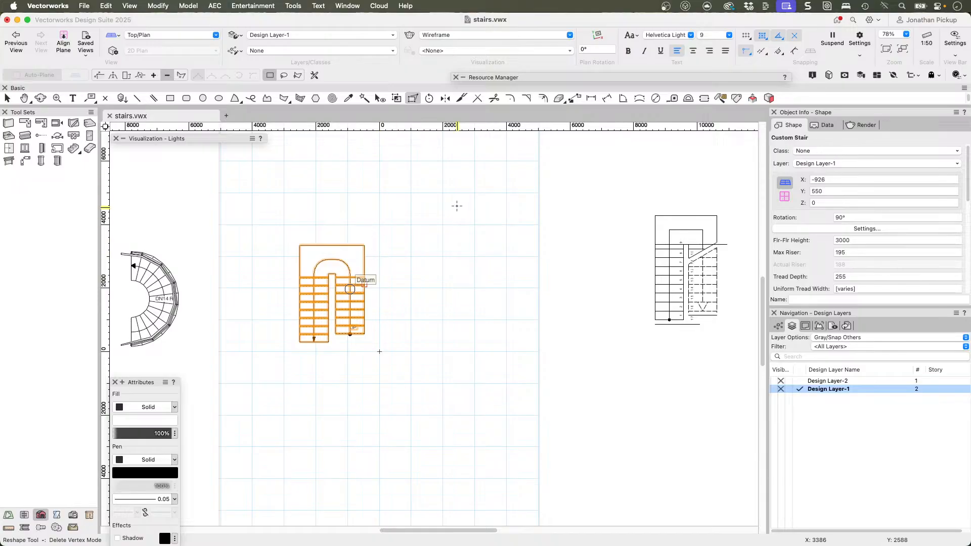
pyautogui.click(837, 230)
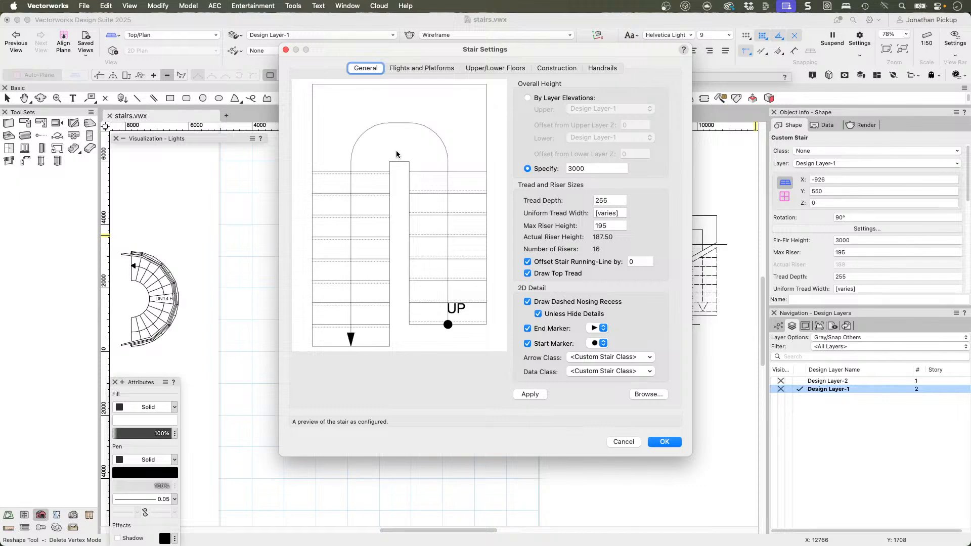
# Step: Try the Flight - Curved type on the custom stair's lower flight and return it to Flight - Straight
pyautogui.click(423, 68)
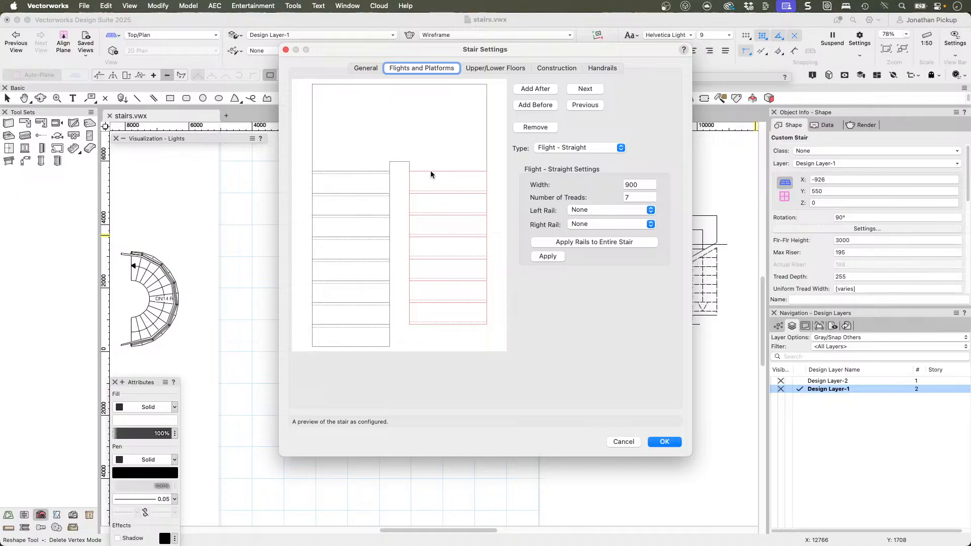
pyautogui.click(567, 148)
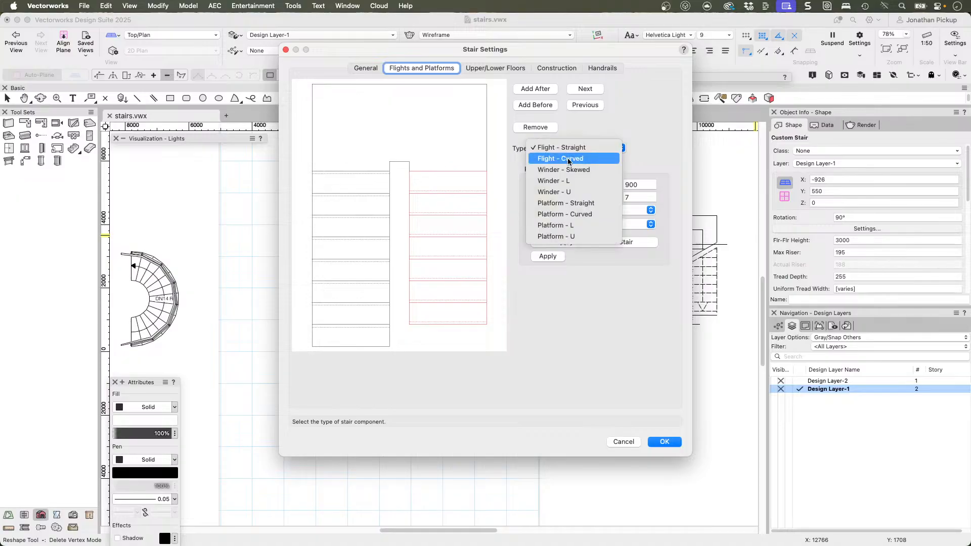
pyautogui.click(569, 159)
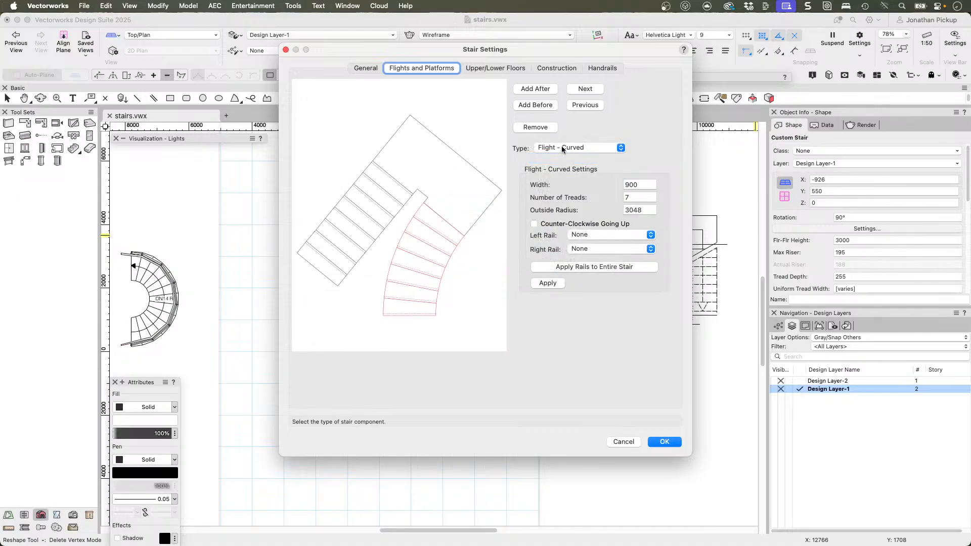
pyautogui.click(569, 148)
pyautogui.click(559, 136)
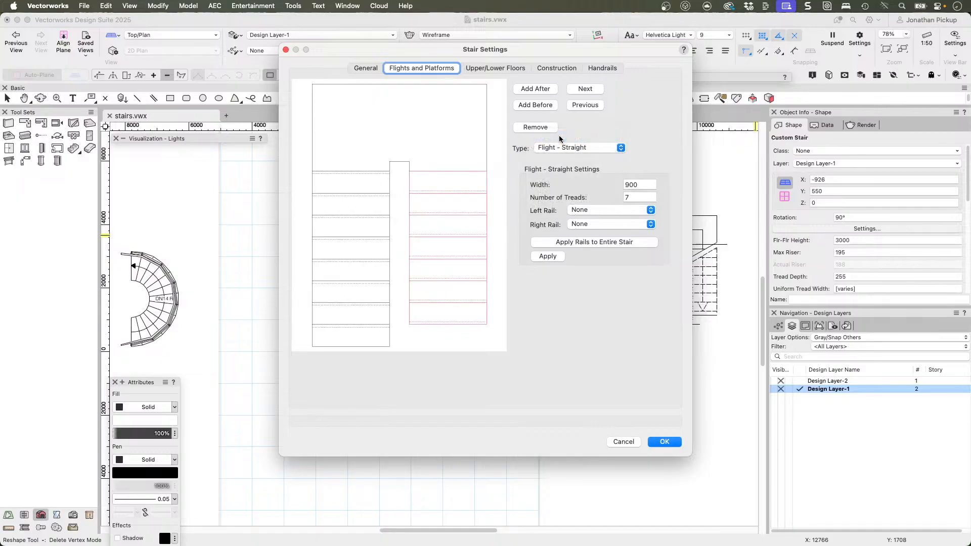
# Step: Change the landing from Platform - U to Platform - L and on to Platform - Curved
pyautogui.click(583, 90)
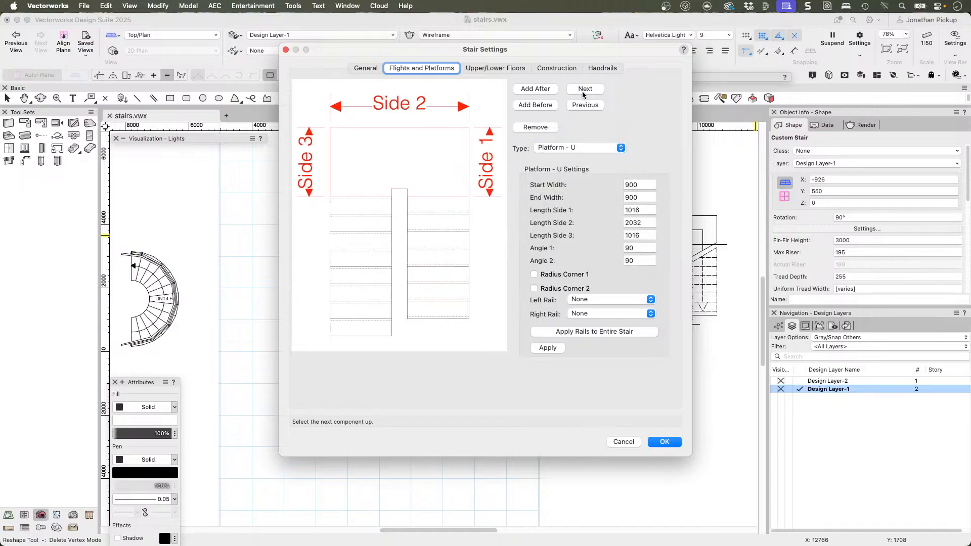
pyautogui.click(582, 148)
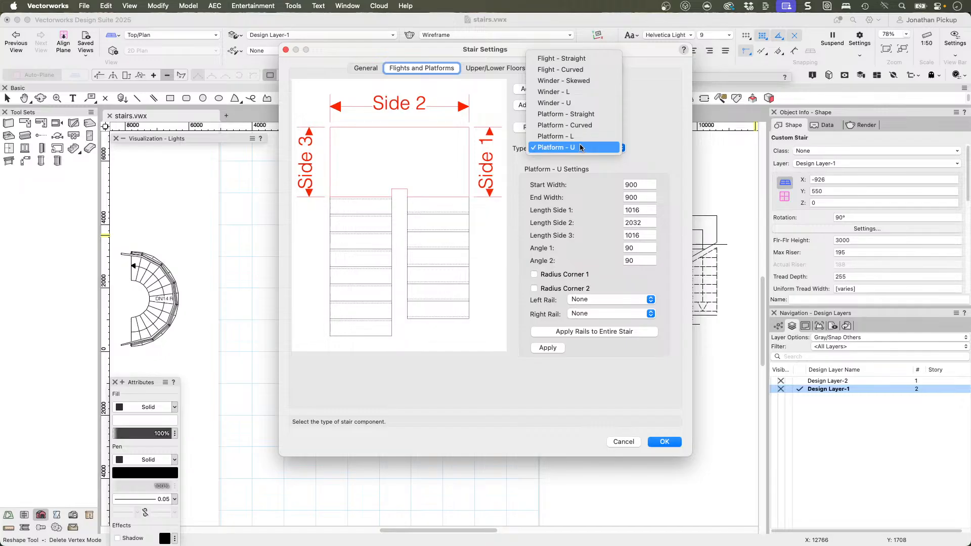
pyautogui.click(574, 136)
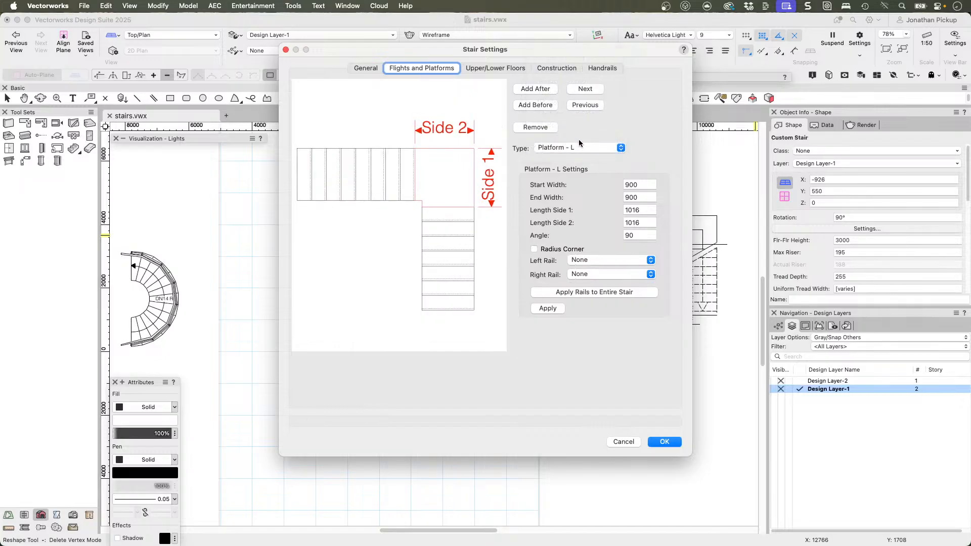
pyautogui.click(580, 147)
pyautogui.click(576, 136)
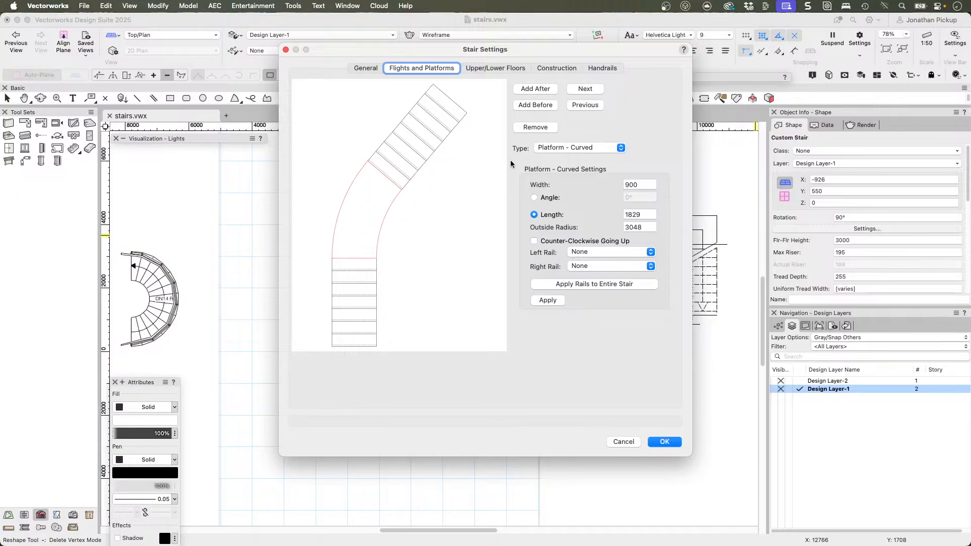
# Step: Set the curved platform's length to 1200 and its outside radius to 2500, applying the changes
pyautogui.doubleClick(637, 215)
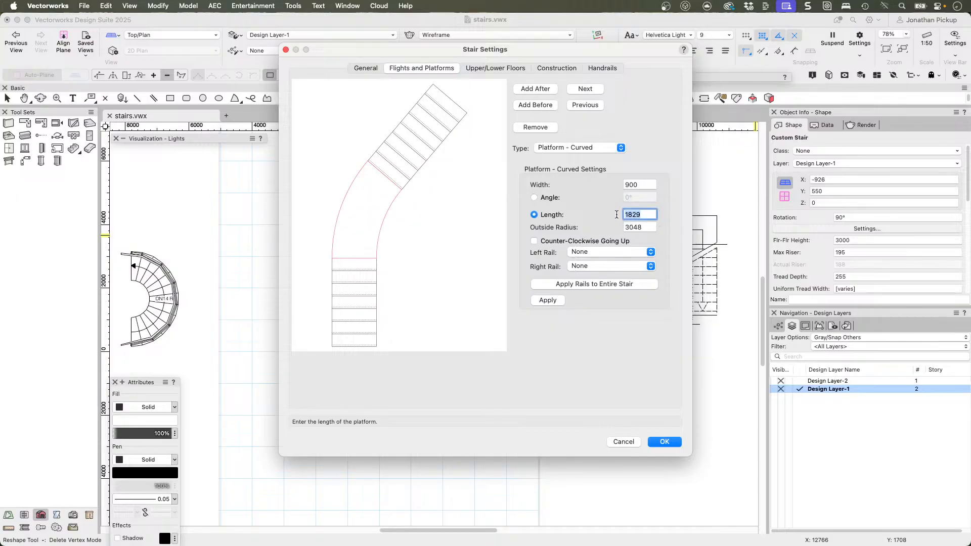
pyautogui.write('1200')
pyautogui.press('Tab')
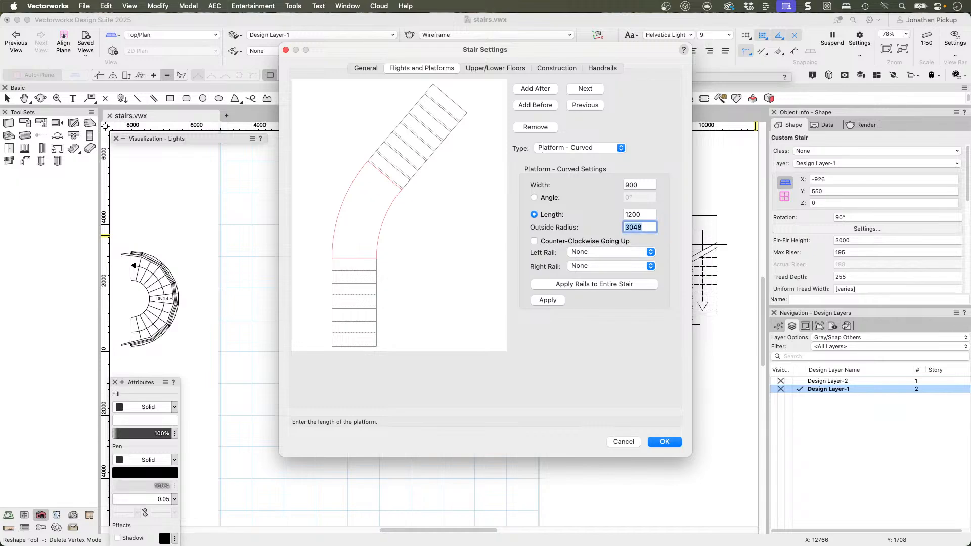
pyautogui.press('Tab')
pyautogui.click(543, 299)
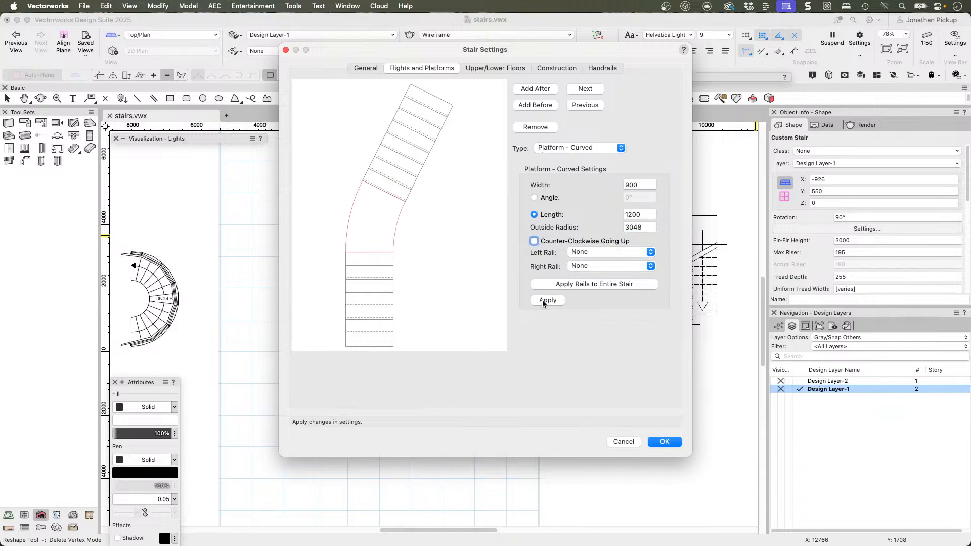
pyautogui.hotkey('shift', 'Tab')
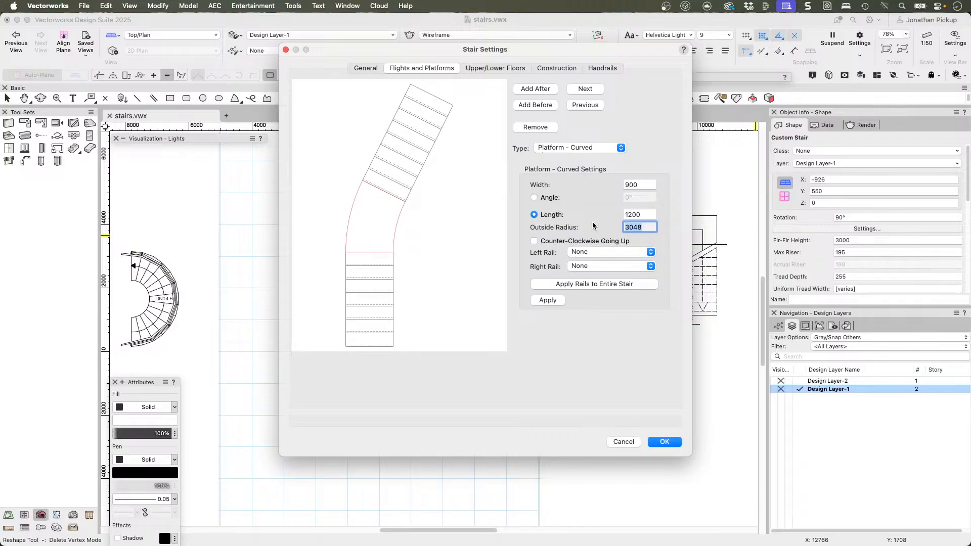
pyautogui.click(545, 300)
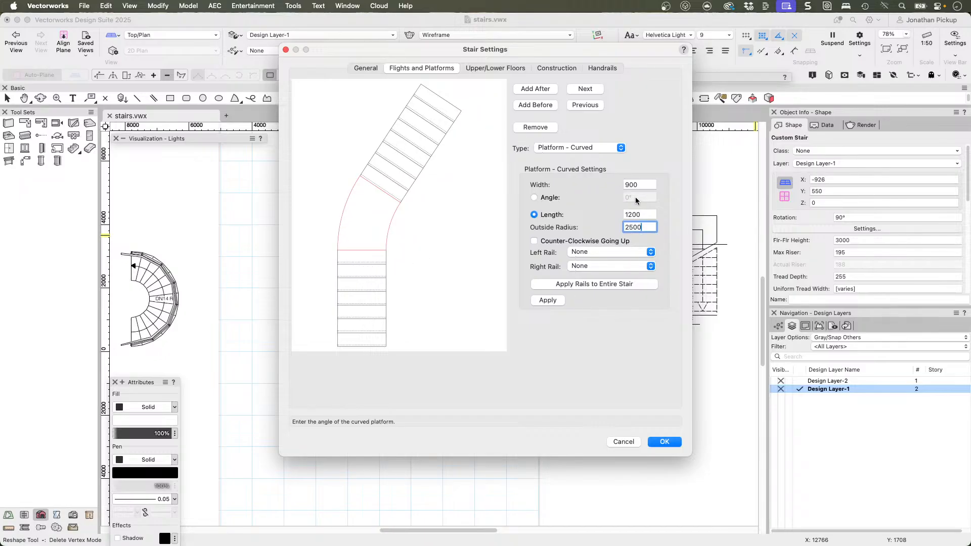
# Step: Define the curved platform by angle instead of length, applying angles of 20, 60 and 90 degrees
pyautogui.click(546, 198)
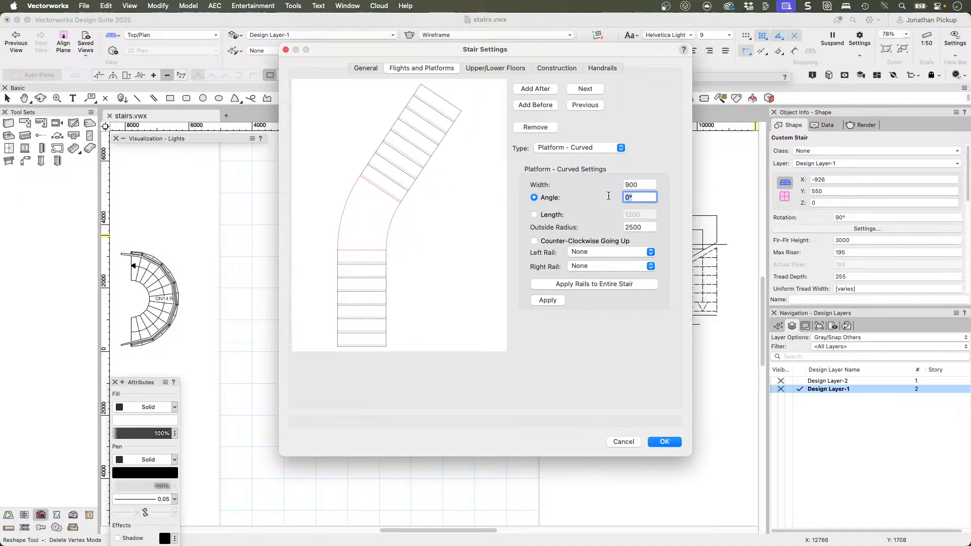
pyautogui.click(535, 300)
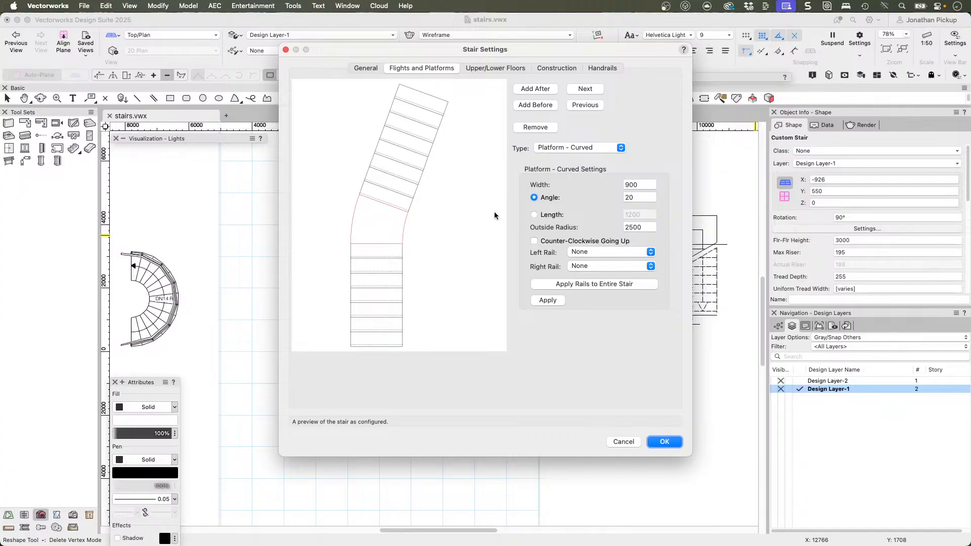
pyautogui.doubleClick(639, 197)
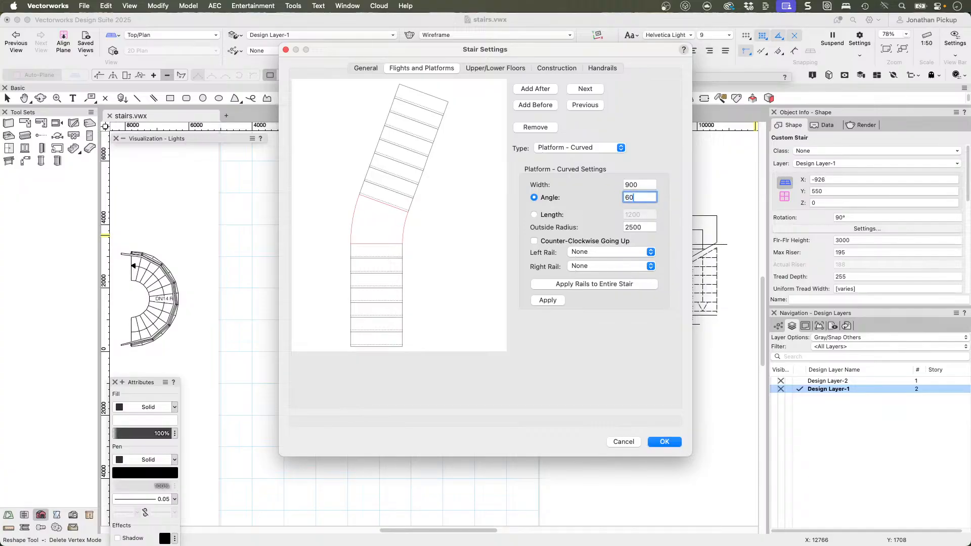
pyautogui.click(542, 300)
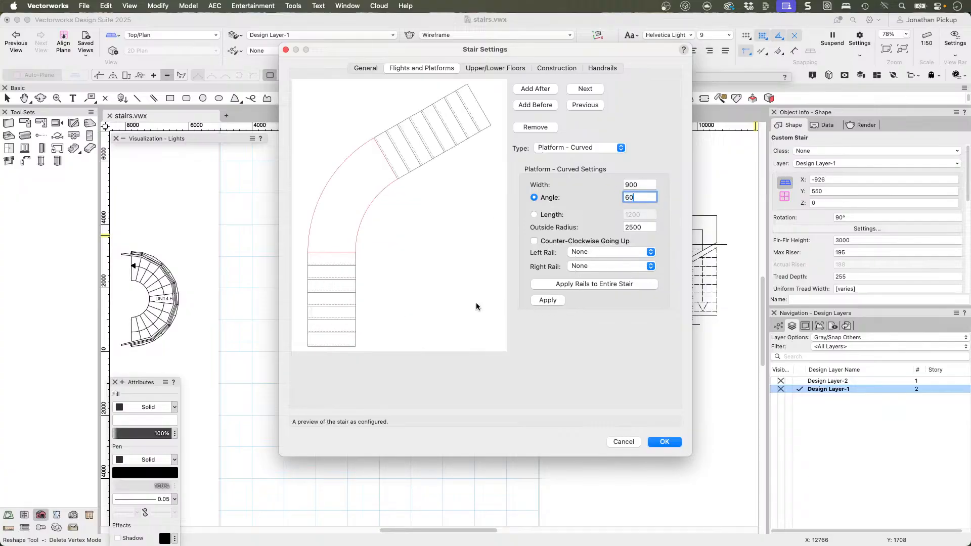
pyautogui.doubleClick(648, 227)
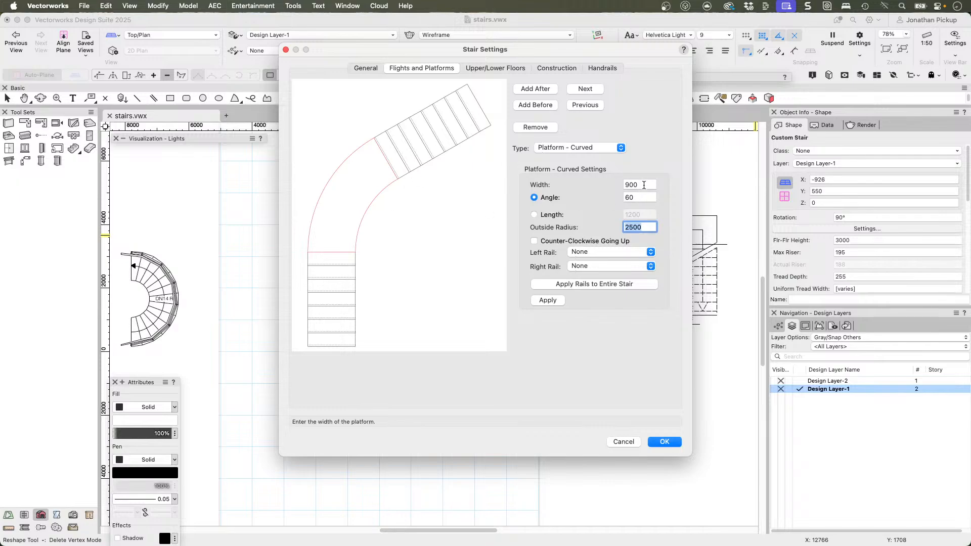
pyautogui.click(620, 196)
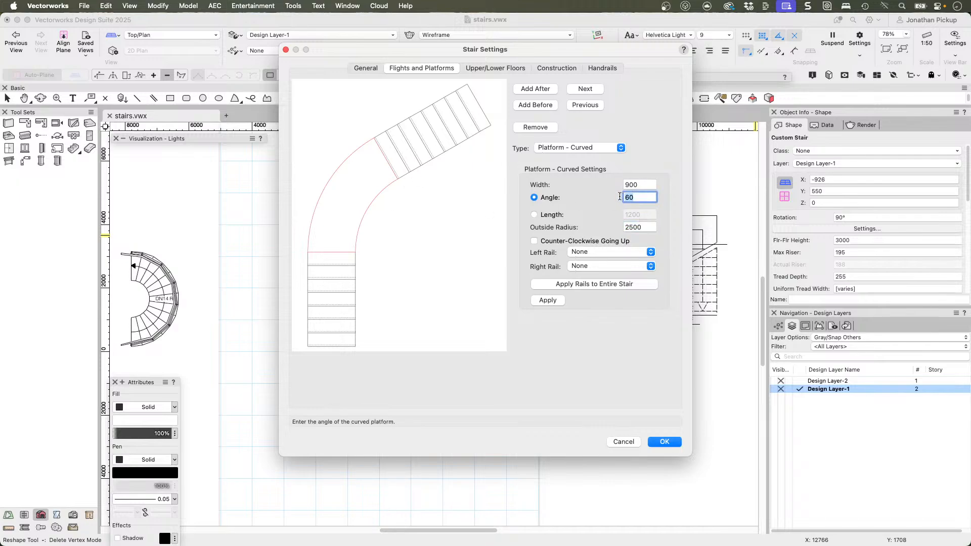
pyautogui.click(548, 300)
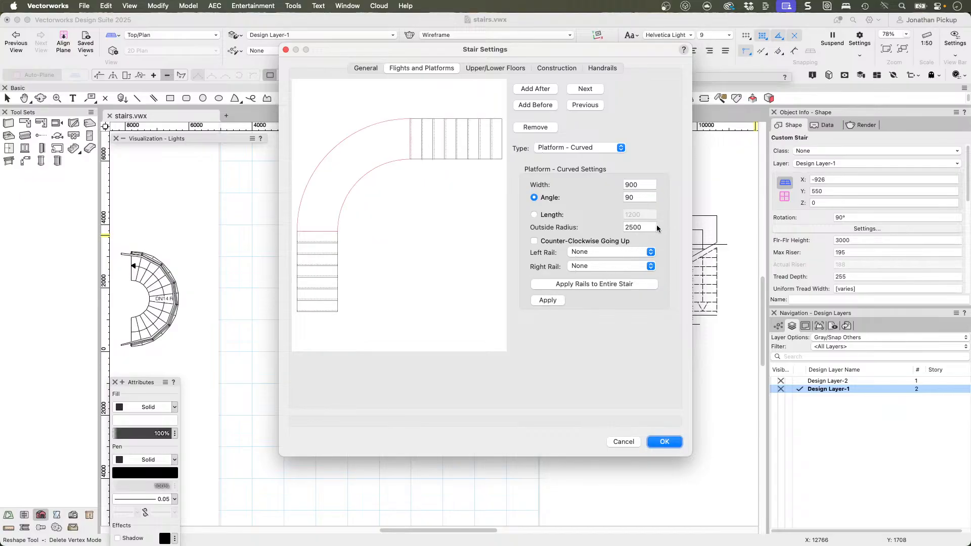
# Step: Reduce the curved platform's outside radius to 1800 and further to 1200, applying each value
pyautogui.click(643, 228)
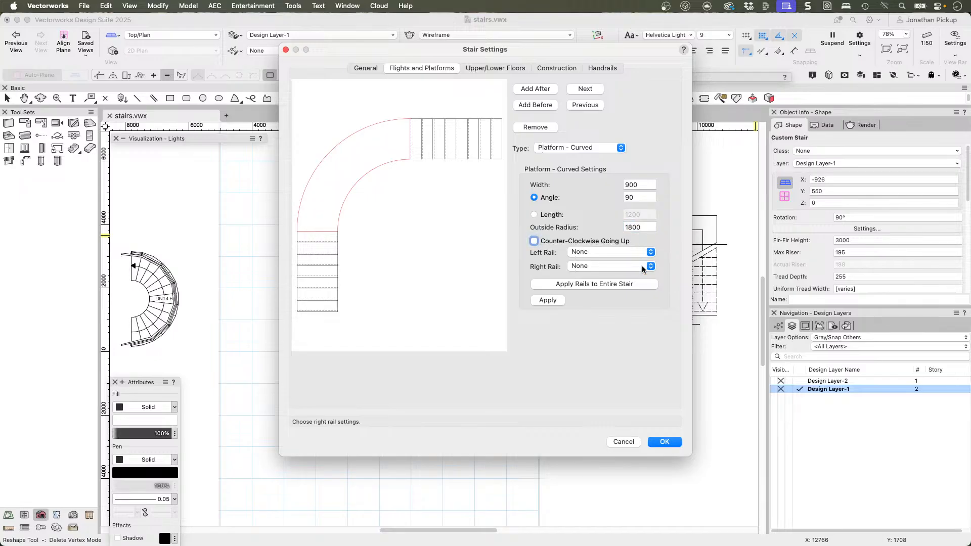
pyautogui.click(547, 300)
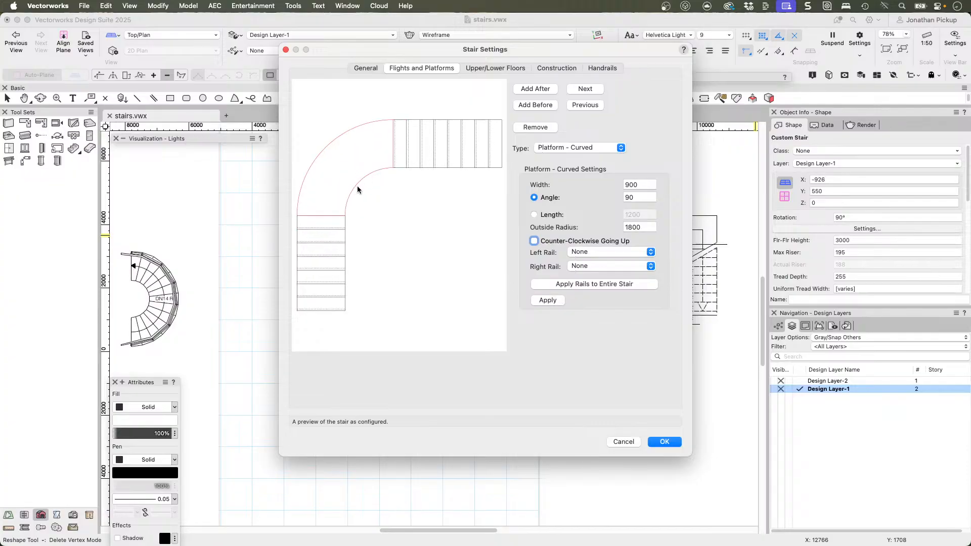
pyautogui.hotkey('shift', 'Tab')
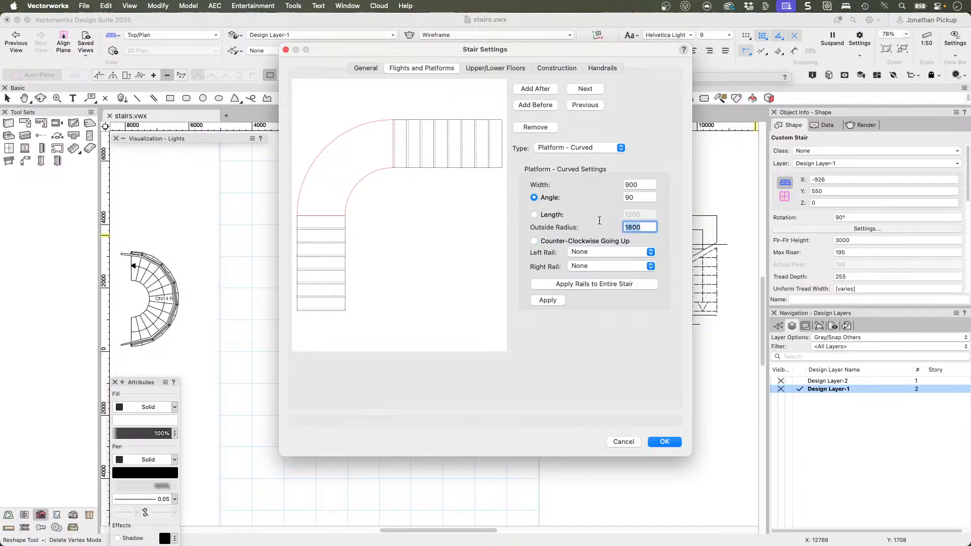
pyautogui.click(541, 298)
# Step: Set the curved platform's angle to 20 degrees and confirm the stair settings
pyautogui.hotkey('shift', 'Tab')
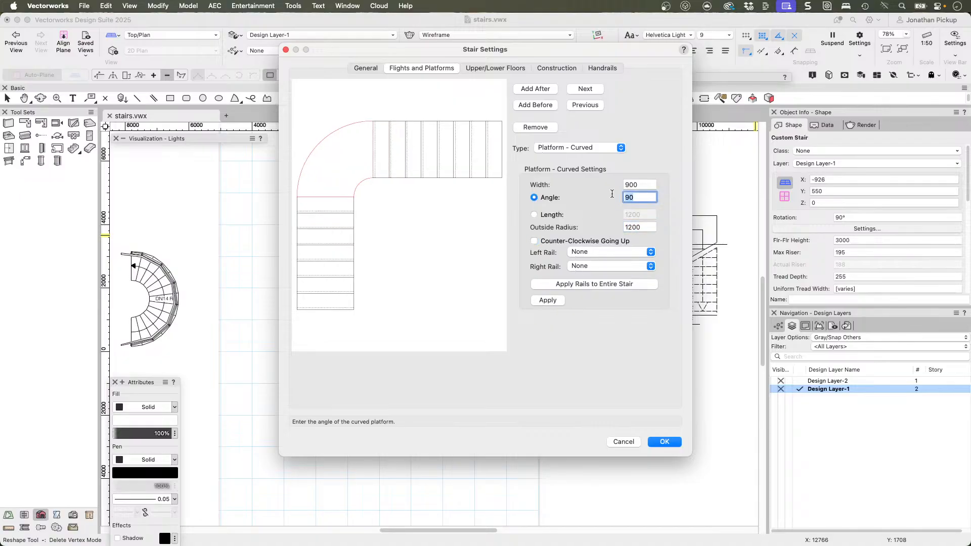
pyautogui.write('20')
pyautogui.press('Return')
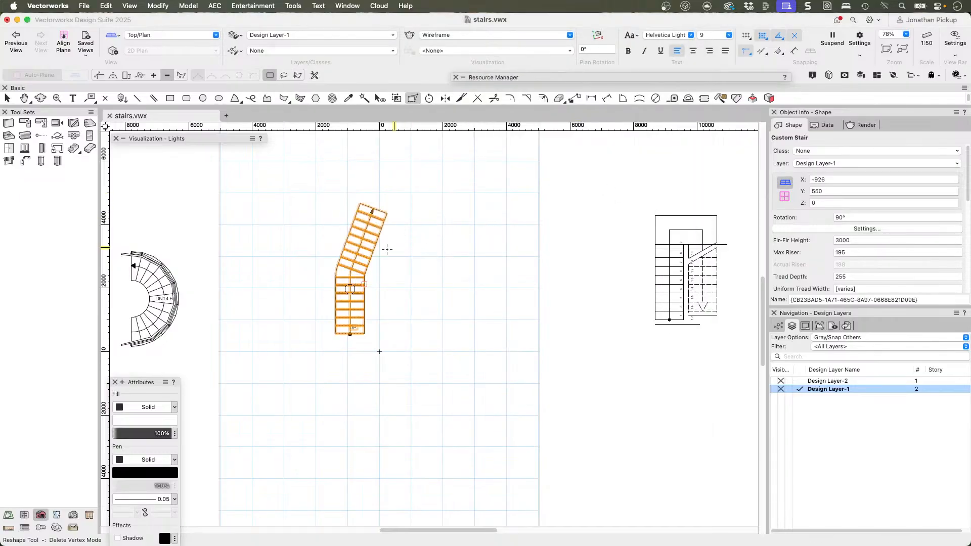
# Step: Reopen the stair settings and change the upper flight to Flight - Curved, running counter-clockwise going up
pyautogui.click(838, 230)
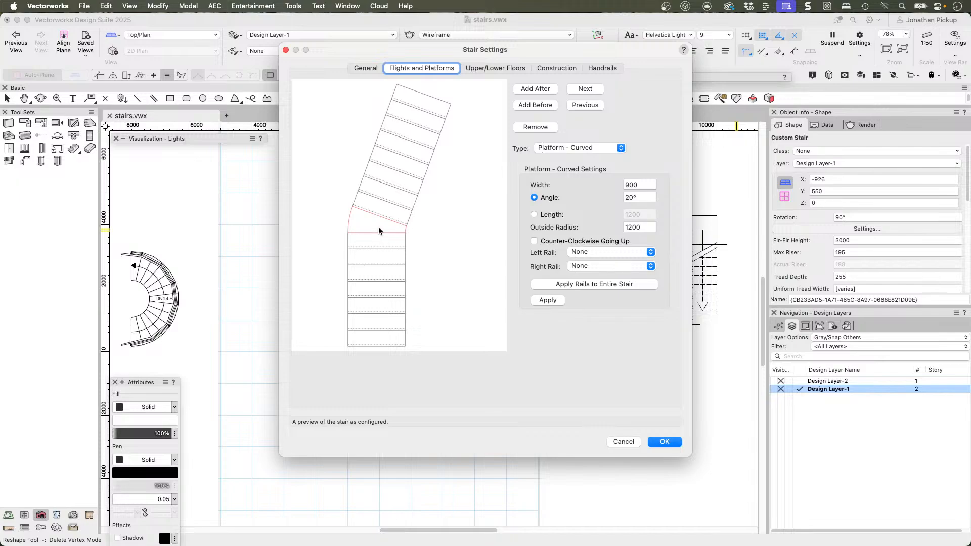
pyautogui.click(644, 195)
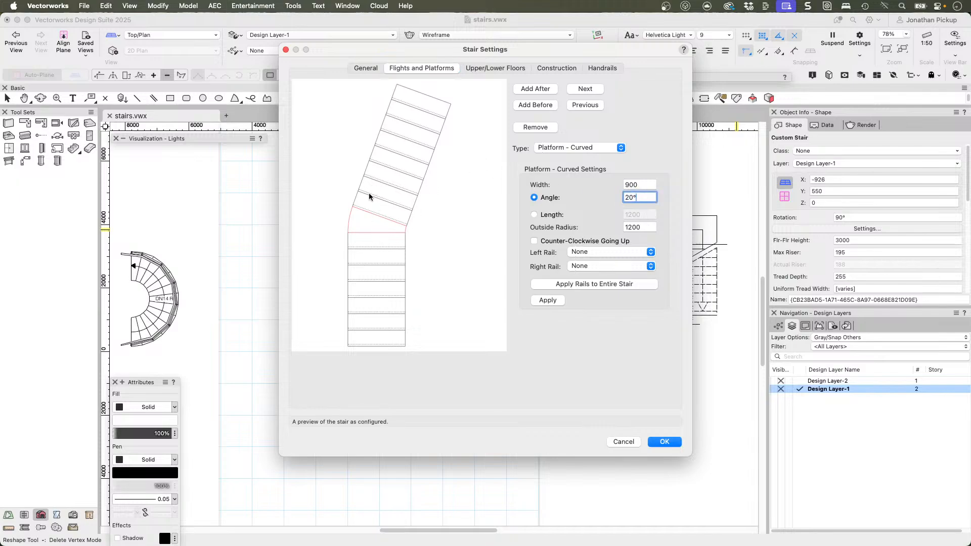
pyautogui.click(586, 89)
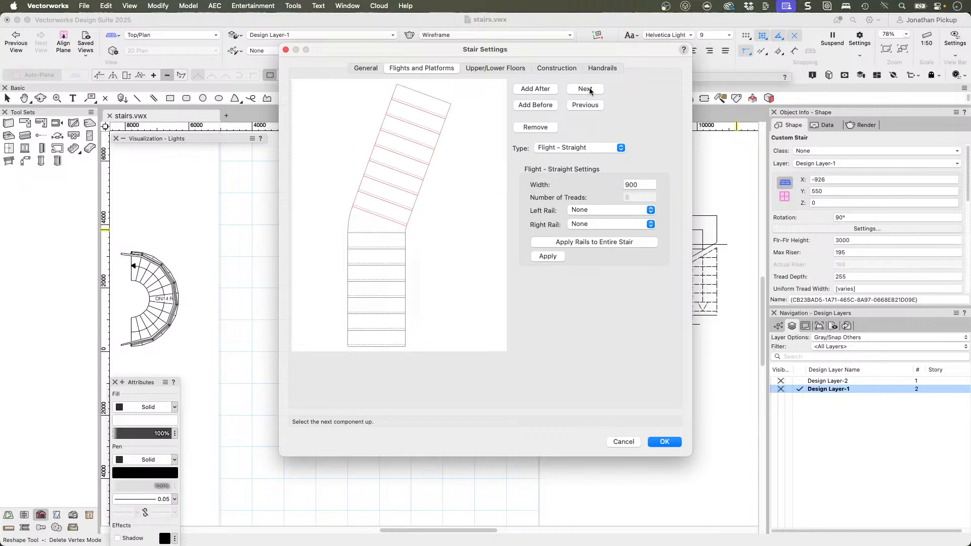
pyautogui.click(561, 148)
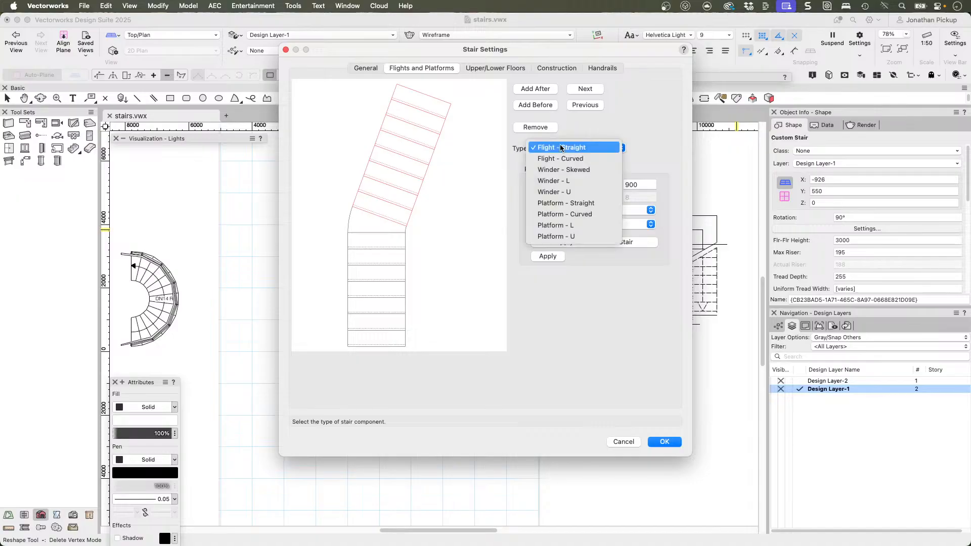
pyautogui.click(559, 160)
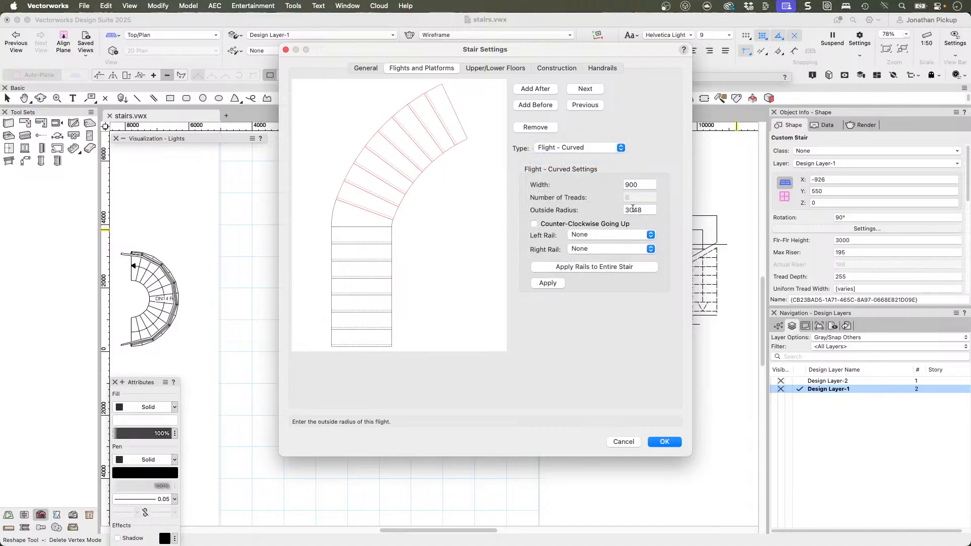
pyautogui.click(609, 224)
pyautogui.click(545, 284)
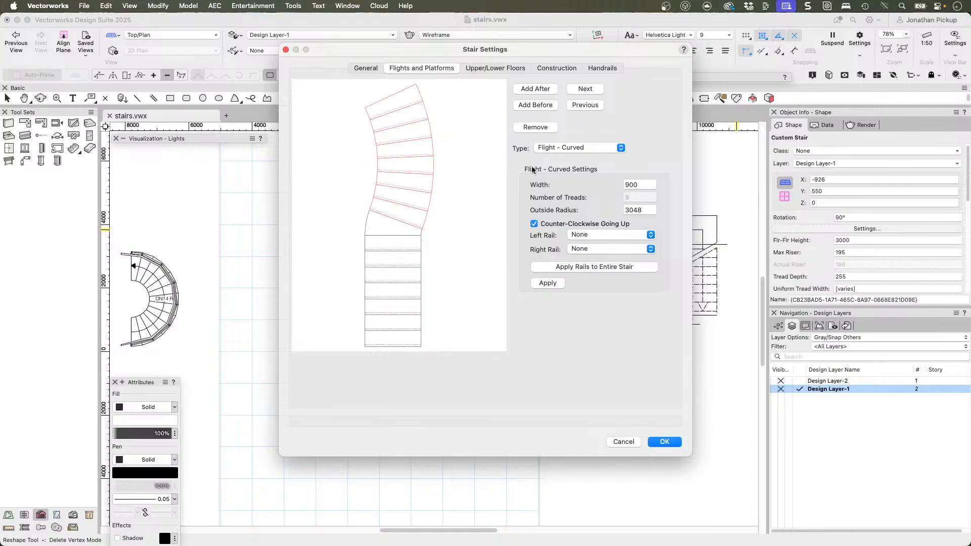
# Step: Remove the curved platform between the flights, change the lower flight to Flight - Curved, and confirm the stair settings
pyautogui.click(583, 105)
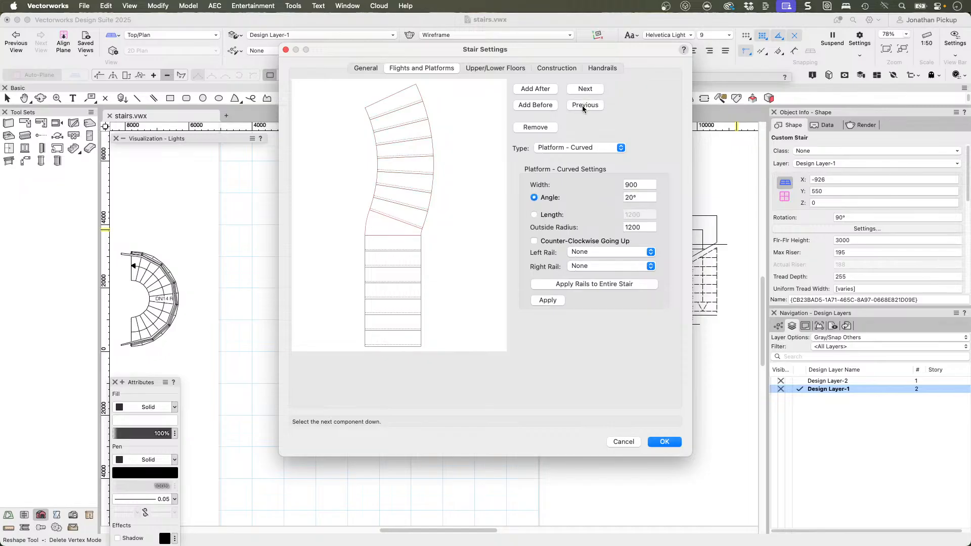
pyautogui.click(540, 128)
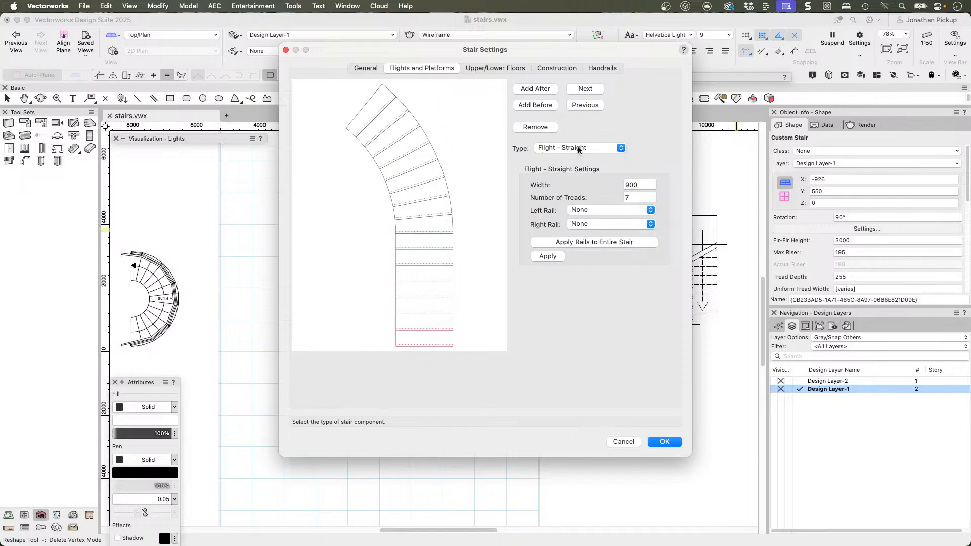
pyautogui.click(579, 148)
pyautogui.click(575, 159)
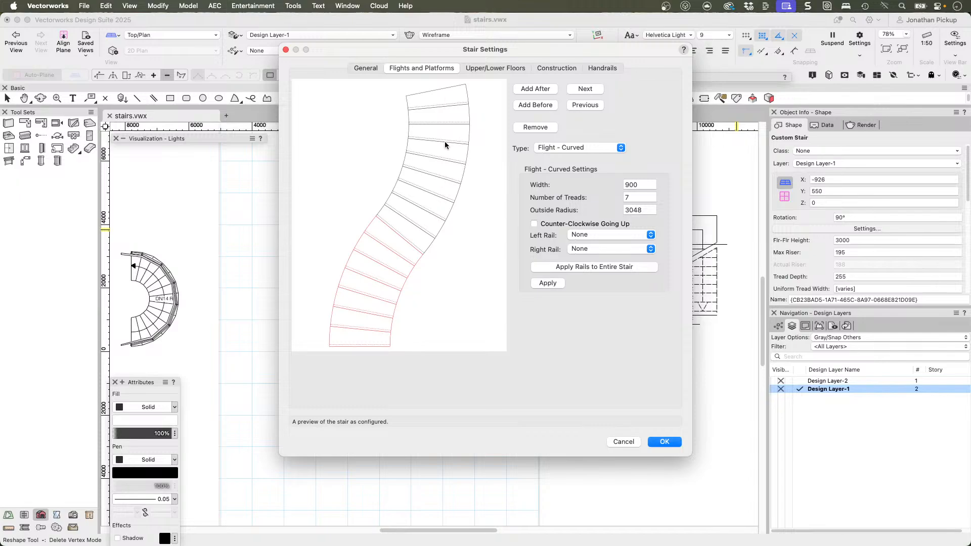
pyautogui.click(403, 219)
pyautogui.click(664, 442)
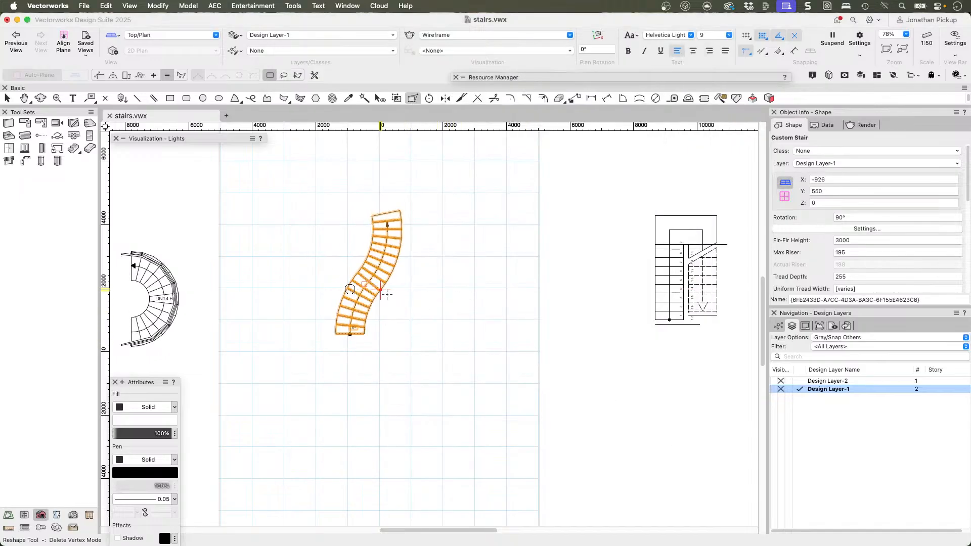
# Step: Draw a Railing Glass Panels Herculite railing in gravity mode along the outer edge of the S-shaped stair, from its upper end to its foot
pyautogui.moveTo(428, 287)
pyautogui.keyDown('super'); pyautogui.mouseDown(button='middle')
pyautogui.moveTo(387, 261)
pyautogui.moveTo(397, 344)
pyautogui.moveTo(403, 235)
pyautogui.moveTo(466, 254)
pyautogui.moveTo(531, 147)
pyautogui.moveTo(668, 163)
pyautogui.mouseUp(button='middle'); pyautogui.keyUp('super')
pyautogui.scroll(-5, 576, 298)
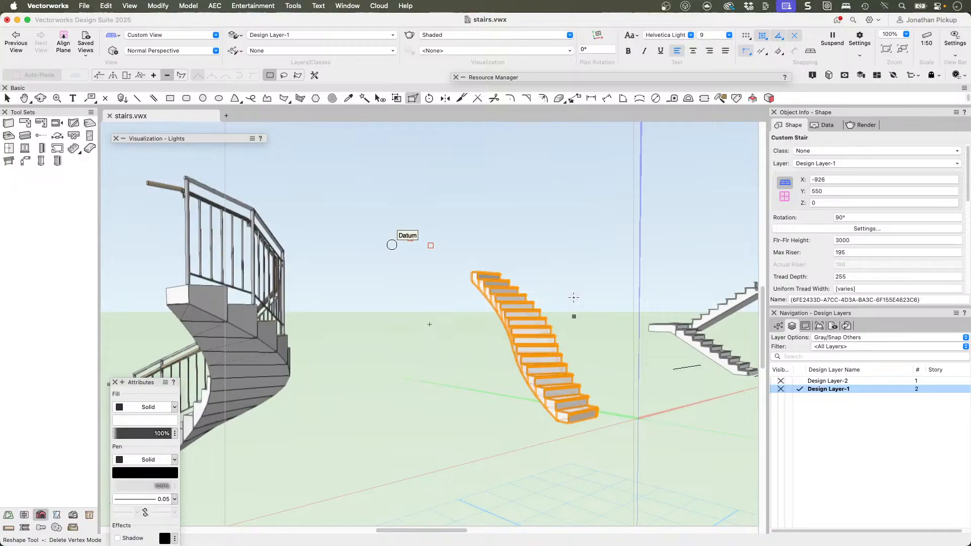
pyautogui.press('F5')
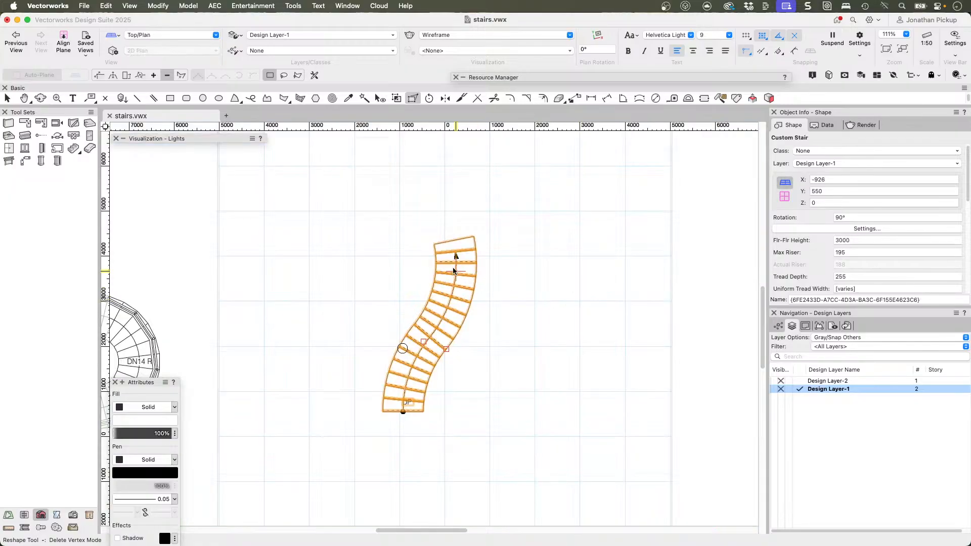
pyautogui.scroll(3, 416, 249)
pyautogui.scroll(-5, 416, 250)
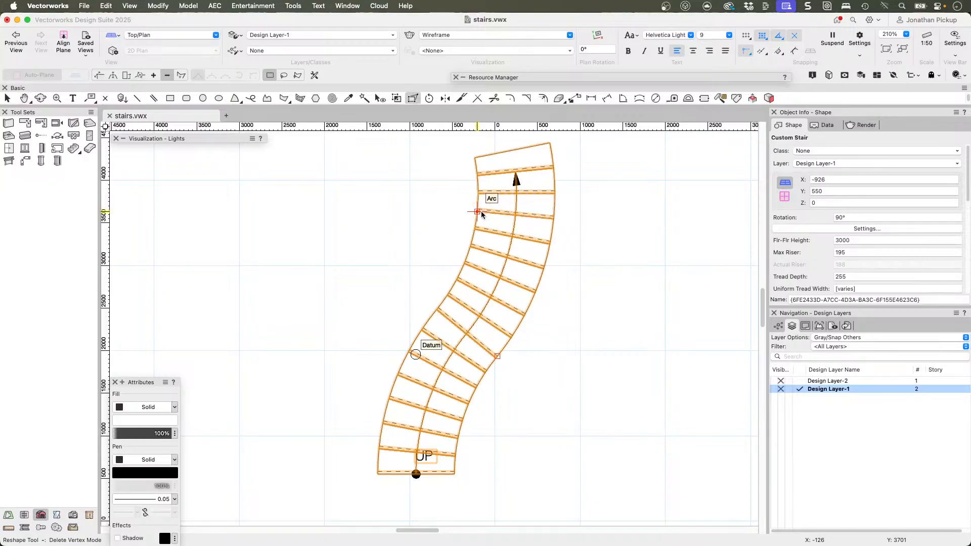
pyautogui.click(8, 161)
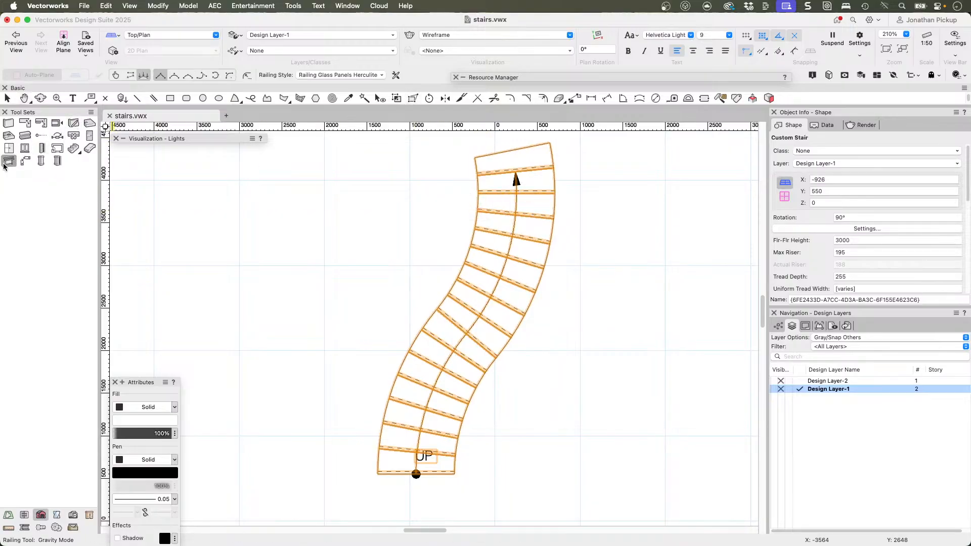
pyautogui.click(550, 143)
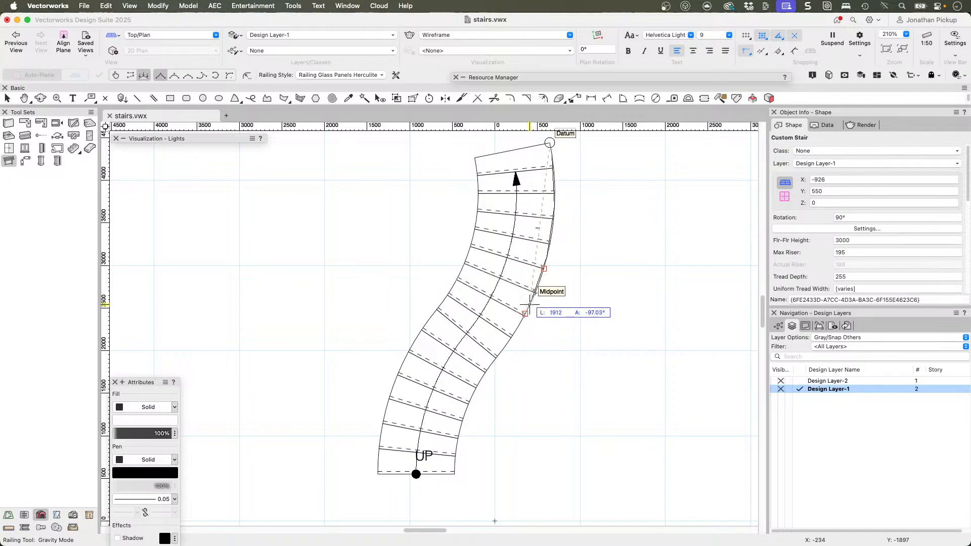
pyautogui.click(477, 385)
pyautogui.scroll(3, 477, 385)
pyautogui.moveTo(471, 399); pyautogui.dragTo(399, 212, button='middle')
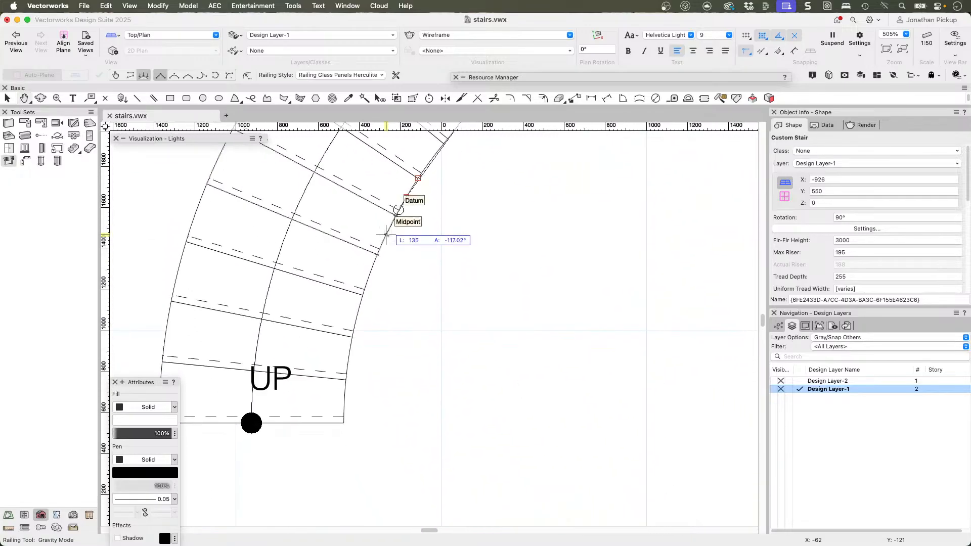
pyautogui.click(369, 274)
pyautogui.click(349, 358)
pyautogui.doubleClick(343, 401)
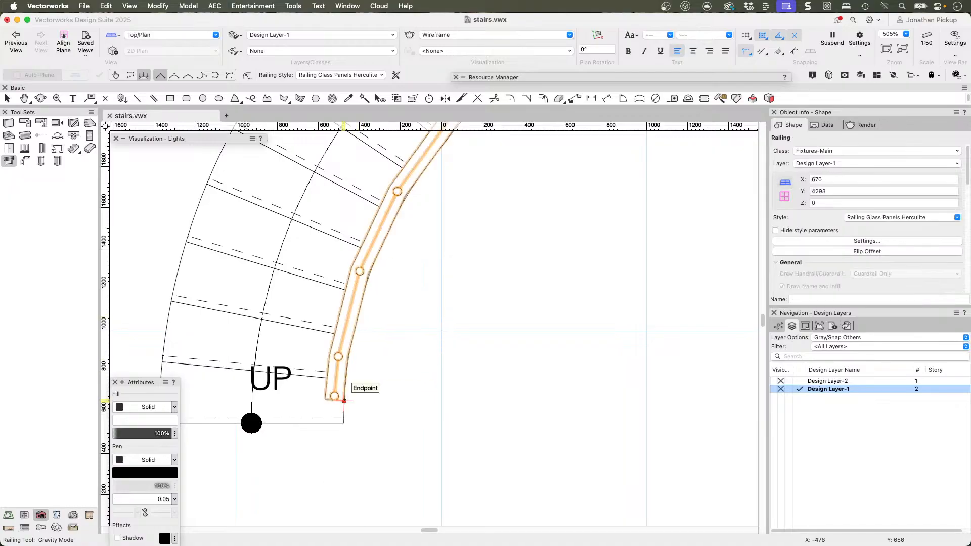
# Step: Examine how the glass panel railing follows the S-shaped stair from several 3D angles
pyautogui.scroll(-3, 369, 283)
pyautogui.moveTo(369, 283)
pyautogui.keyDown('super'); pyautogui.mouseDown(button='middle')
pyautogui.moveTo(520, 238)
pyautogui.moveTo(632, 136)
pyautogui.mouseUp(button='middle'); pyautogui.keyUp('super')
pyautogui.keyDown('super'); pyautogui.moveTo(307, 232); pyautogui.dragTo(469, 211, button='middle'); pyautogui.keyUp('super')
pyautogui.moveTo(409, 212); pyautogui.dragTo(91, 241, button='middle')
pyautogui.keyDown('super'); pyautogui.moveTo(509, 235); pyautogui.dragTo(346, 257, button='middle'); pyautogui.keyUp('super')
pyautogui.scroll(3, 351, 253)
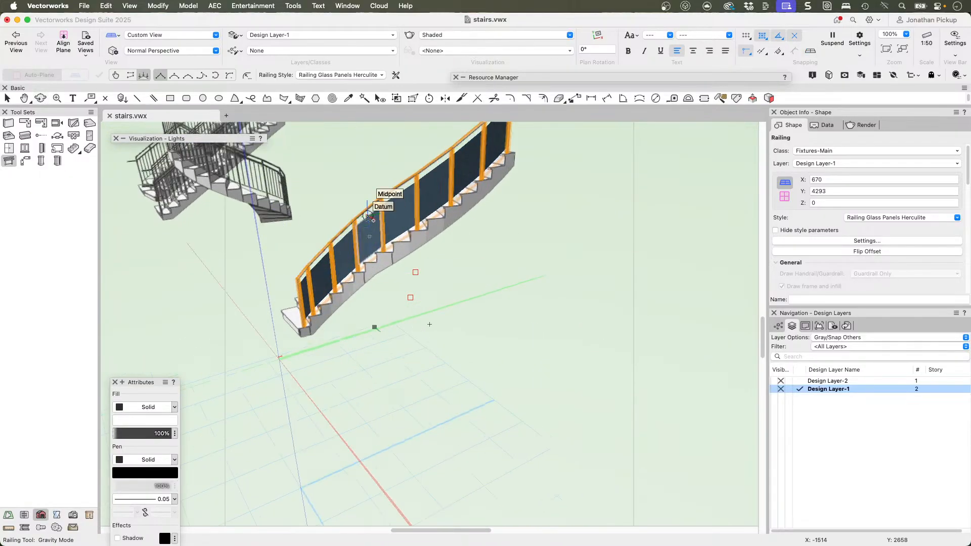
pyautogui.keyDown('super'); pyautogui.moveTo(364, 202); pyautogui.dragTo(449, 231, button='middle'); pyautogui.keyUp('super')
pyautogui.moveTo(216, 198); pyautogui.dragTo(540, 288, button='middle')
pyautogui.keyDown('super'); pyautogui.moveTo(478, 293); pyautogui.dragTo(602, 332, button='middle'); pyautogui.keyUp('super')
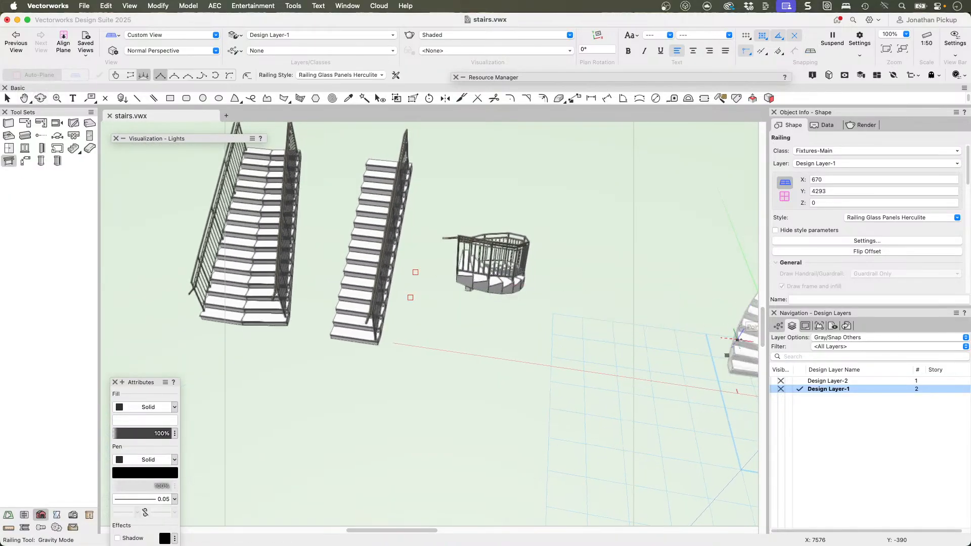
# Step: Delete the glass panel railing from the S-shaped stair, then check the stair's flight settings and confirm them
pyautogui.press('x')
pyautogui.click(739, 338)
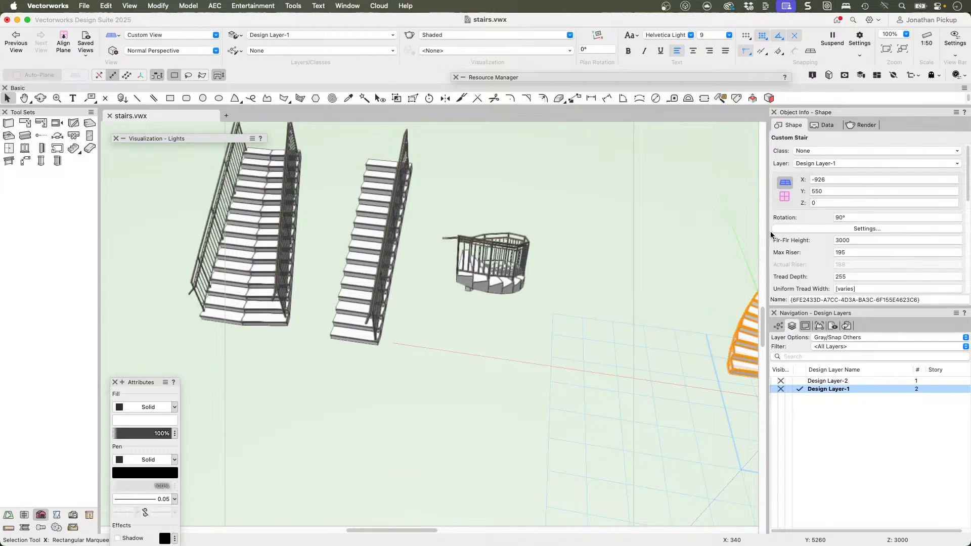
pyautogui.moveTo(732, 249); pyautogui.dragTo(440, 254, button='middle')
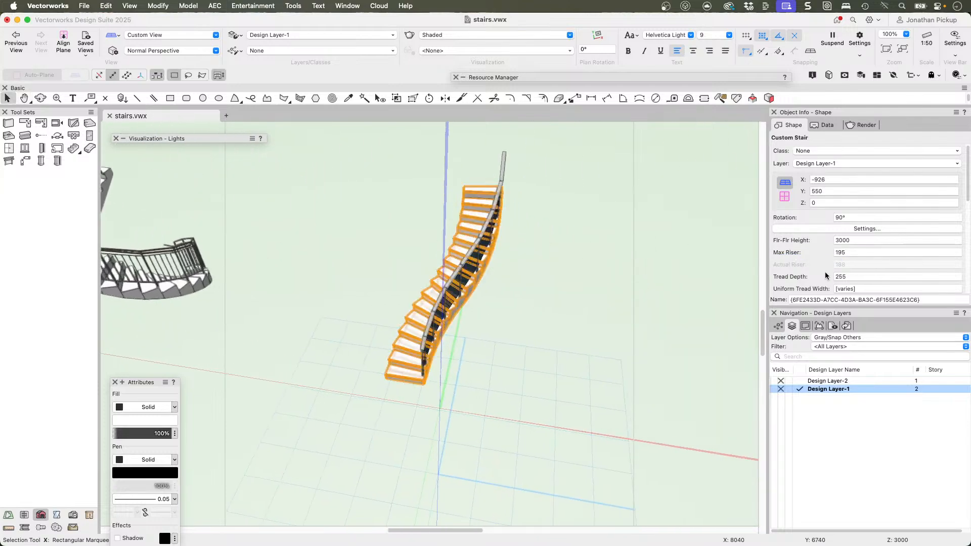
pyautogui.click(505, 161)
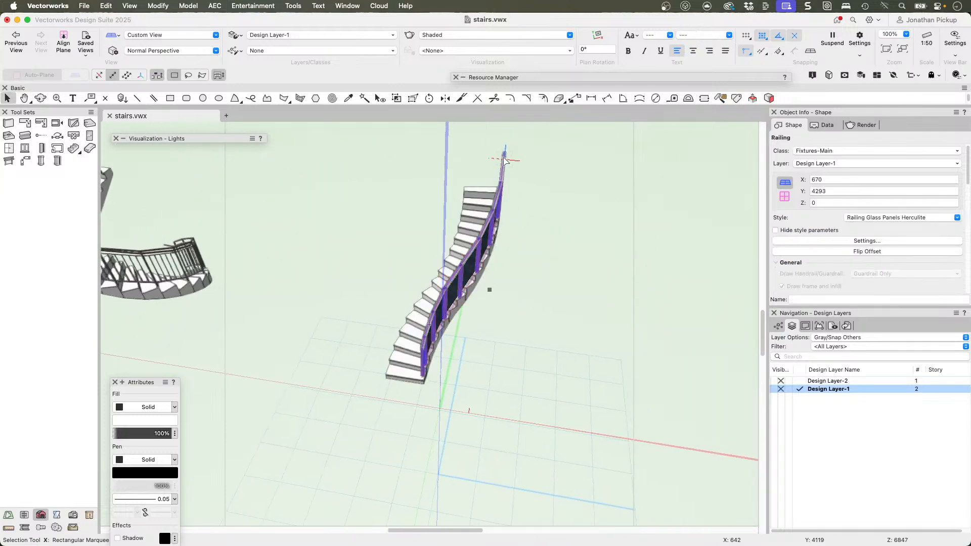
pyautogui.press('Delete')
pyautogui.doubleClick(478, 258)
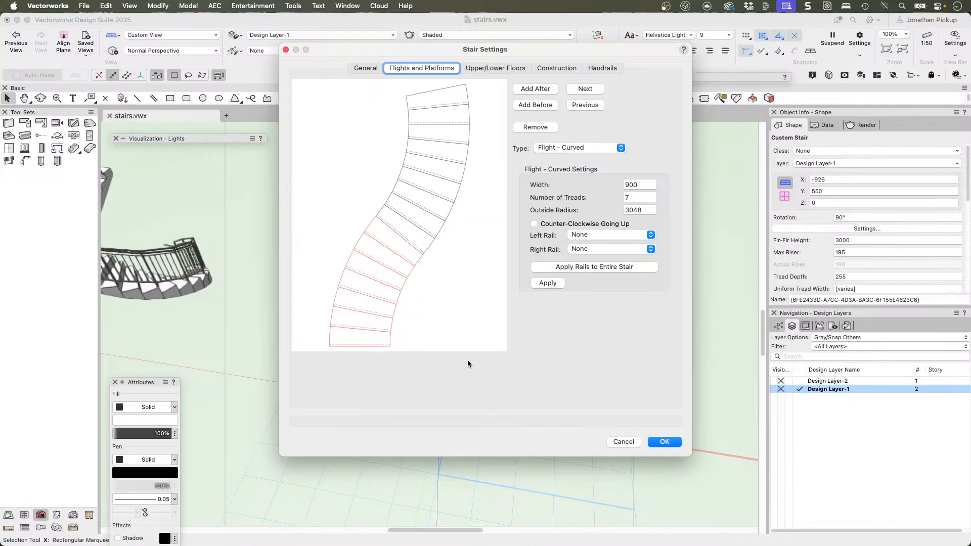
pyautogui.click(666, 442)
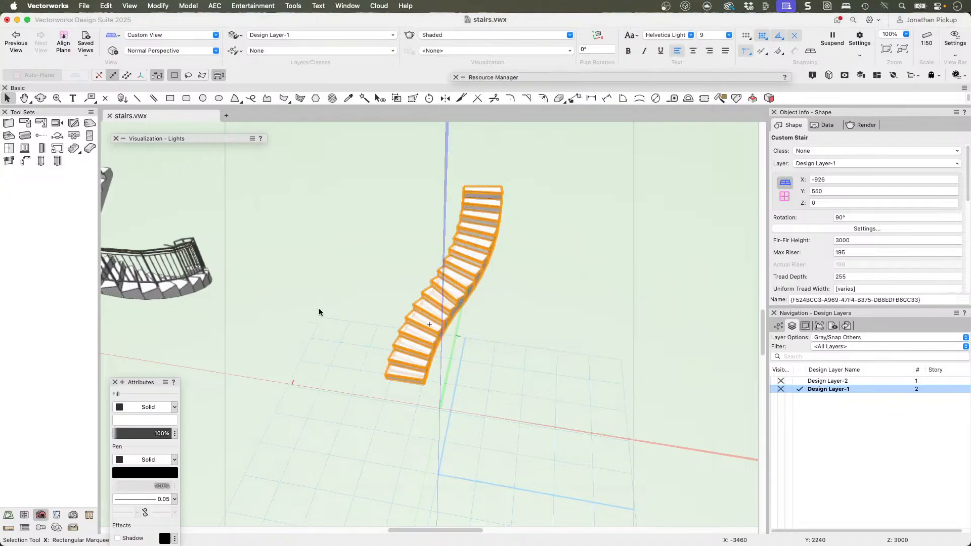
# Step: Delete the railing of the circular stair and select the stair itself
pyautogui.hscroll(-10, 315, 284)
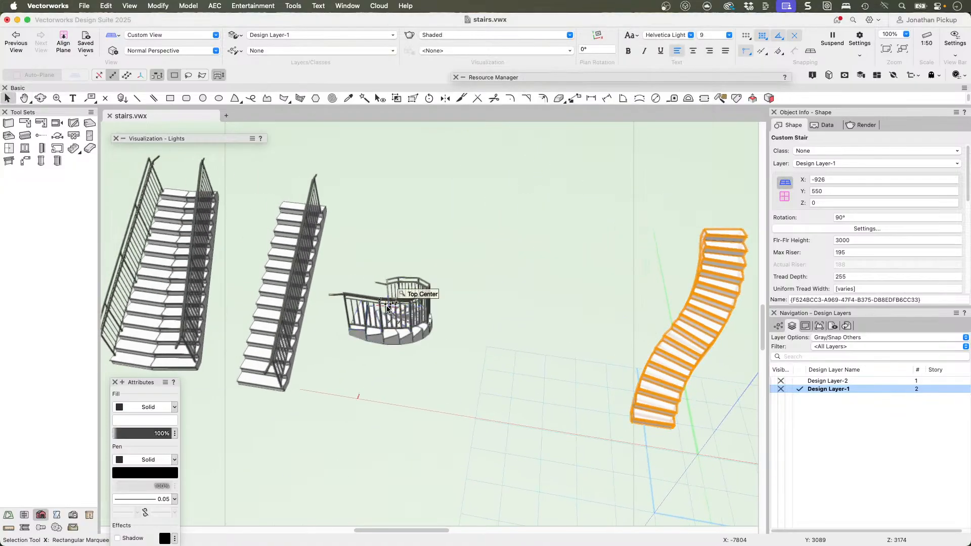
pyautogui.click(427, 281)
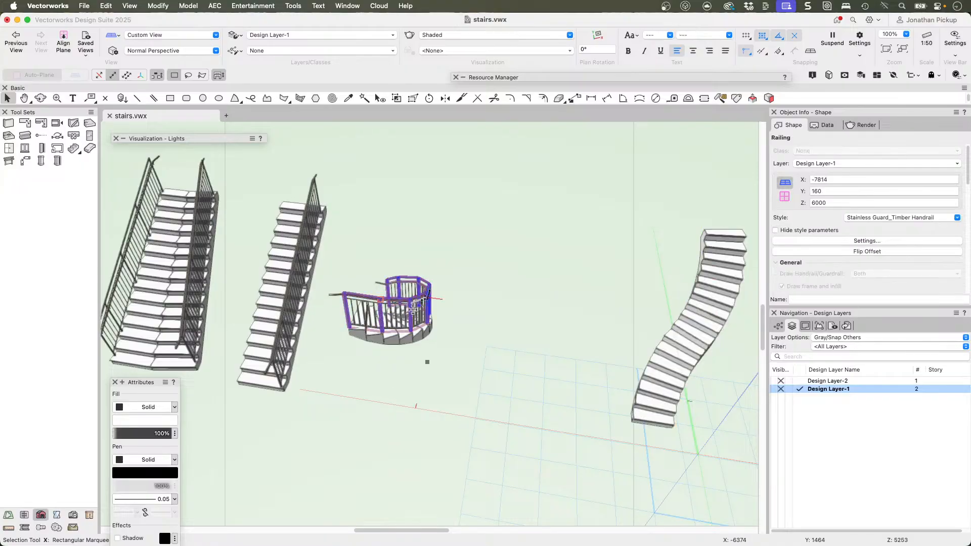
pyautogui.keyDown('ctrl'); pyautogui.moveTo(420, 326); pyautogui.dragTo(600, 247, button='middle'); pyautogui.keyUp('ctrl')
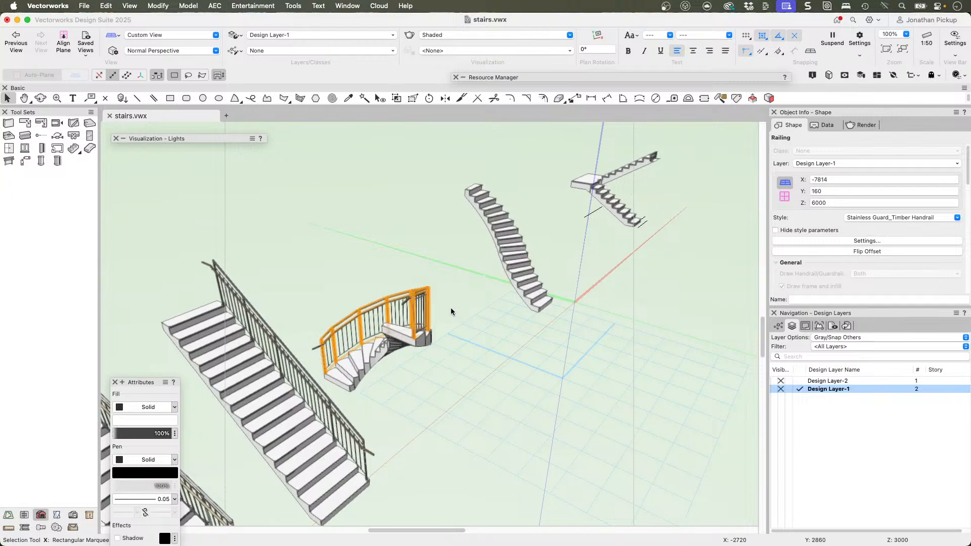
pyautogui.click(412, 337)
# Step: Set the circular stair's angle to 300 in the Top/Plan view
pyautogui.press('F5')
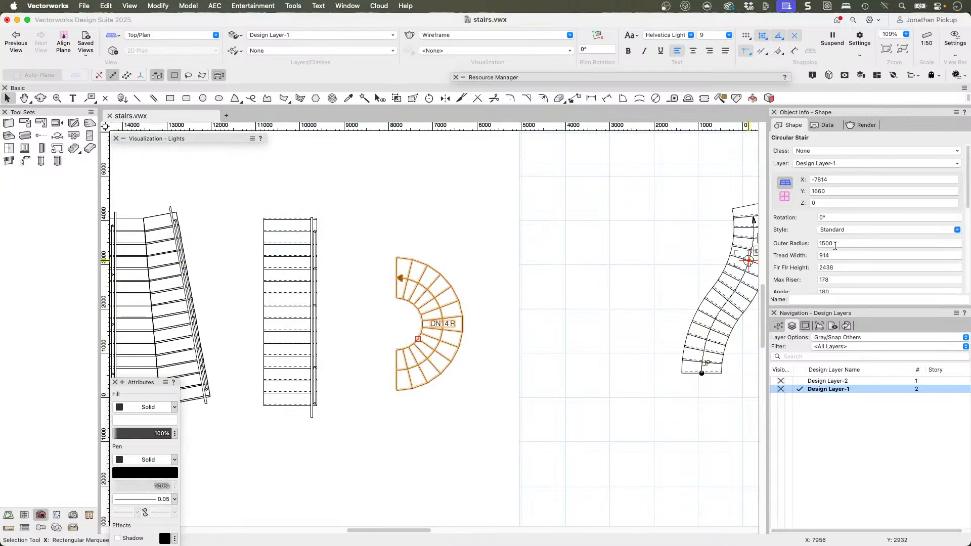
pyautogui.scroll(-2, 840, 251)
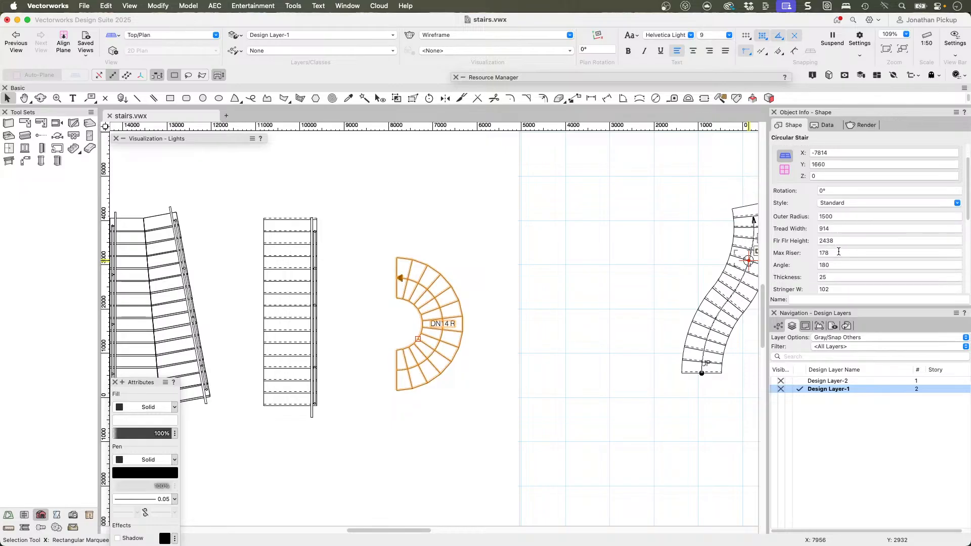
pyautogui.click(825, 263)
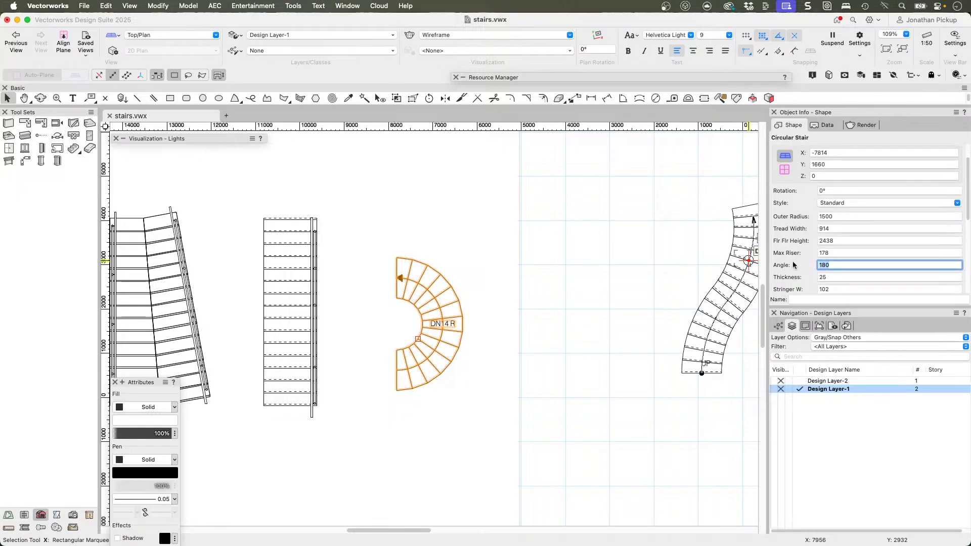
pyautogui.write('300')
pyautogui.press('Return')
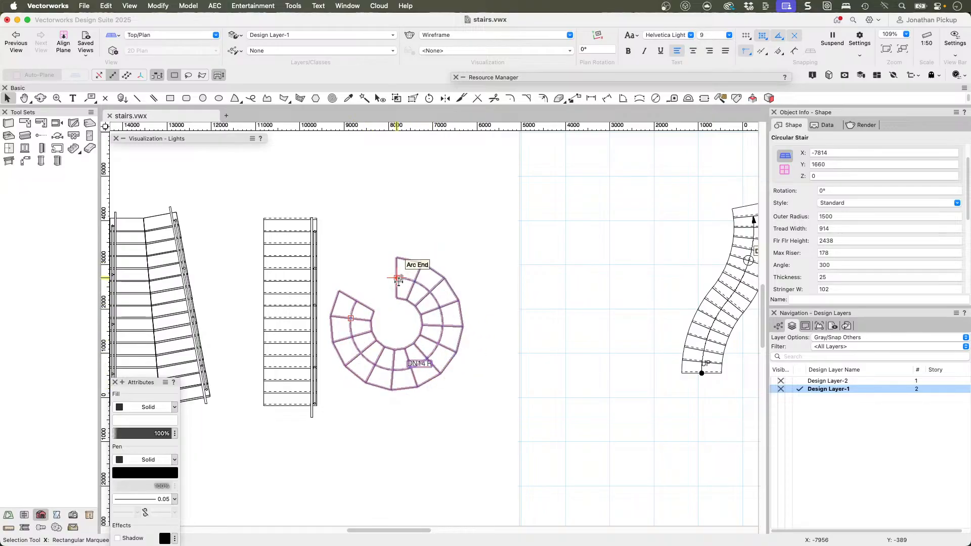
pyautogui.moveTo(398, 278); pyautogui.dragTo(484, 285)
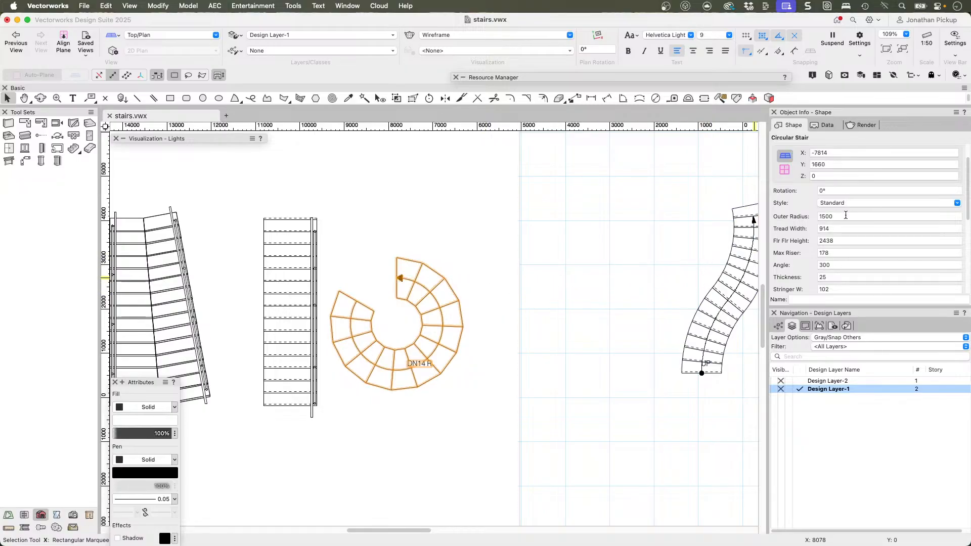
# Step: Reduce the circular stair's outer radius to 1200
pyautogui.scroll(-2, 842, 223)
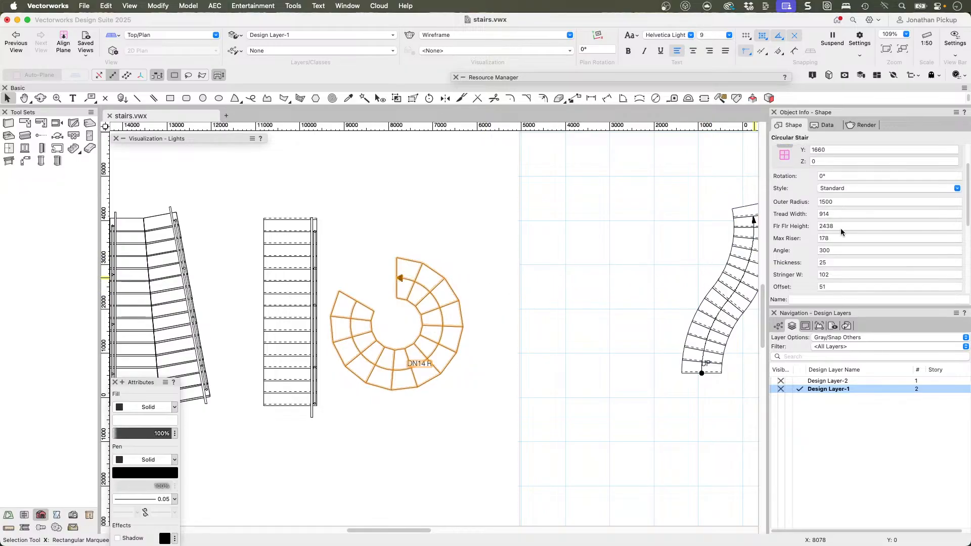
pyautogui.doubleClick(840, 202)
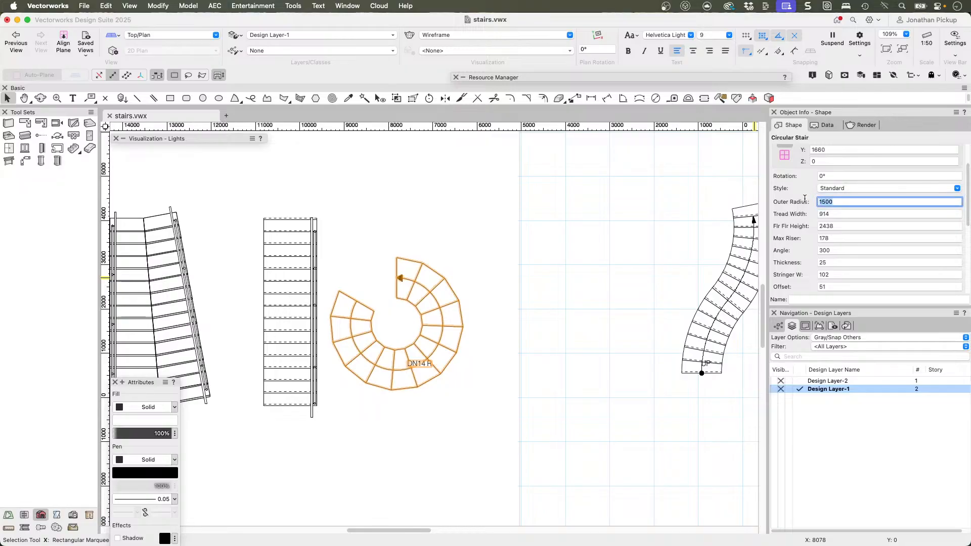
pyautogui.write('1200')
pyautogui.press('Return')
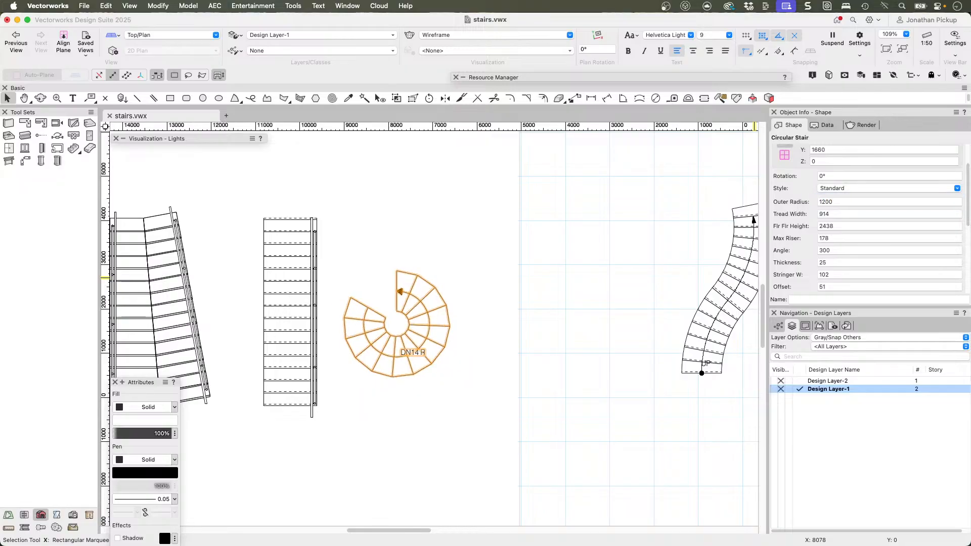
# Step: Reduce the circular stair's outer radius further to 950 while in a 3D view
pyautogui.hotkey('shift', 'c')
pyautogui.moveTo(547, 316); pyautogui.dragTo(664, 191)
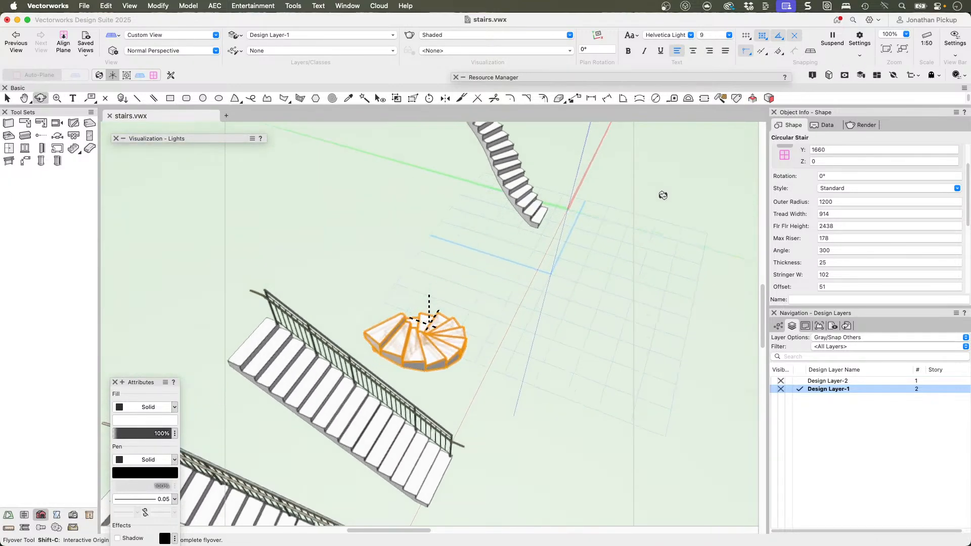
pyautogui.press('x')
pyautogui.click(839, 203)
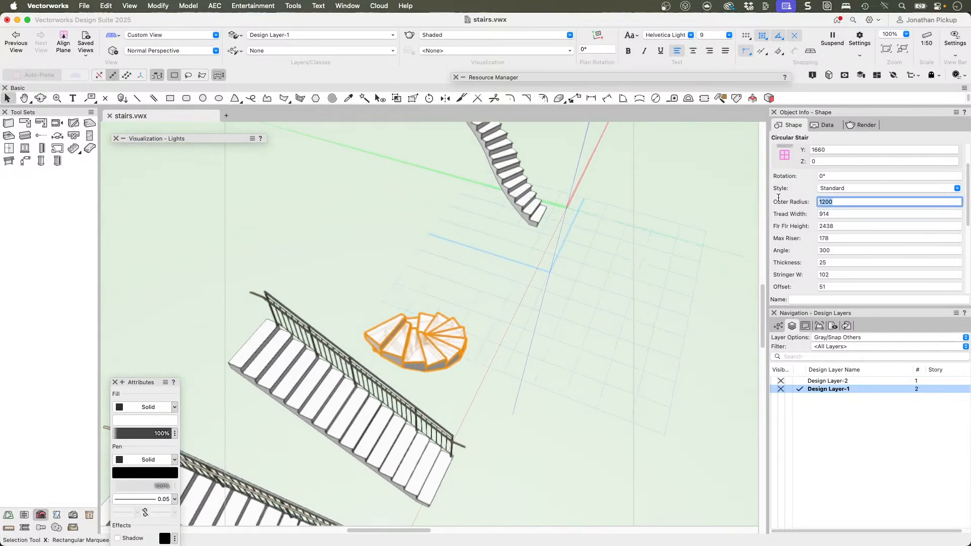
pyautogui.press('Return')
# Step: Examine the tightened circular stair up close from different 3D angles
pyautogui.hotkey('shift', 'c')
pyautogui.moveTo(430, 295); pyautogui.dragTo(780, 248)
pyautogui.press('x')
pyautogui.press('super+5')
pyautogui.scroll(5, 421, 324)
pyautogui.hotkey('shift', 'c')
pyautogui.moveTo(453, 326)
pyautogui.mouseDown()
pyautogui.moveTo(483, 303)
pyautogui.moveTo(512, 161)
pyautogui.moveTo(356, 80)
pyautogui.mouseUp()
pyautogui.press('x')
pyautogui.press('x')
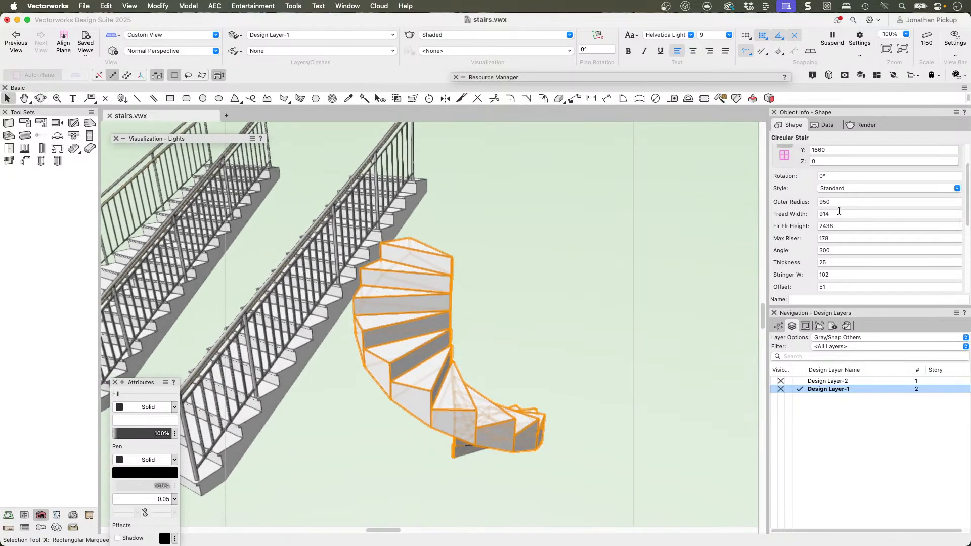
# Step: Set the circular stair's max riser to 171 and its stringer width to 0
pyautogui.doubleClick(839, 239)
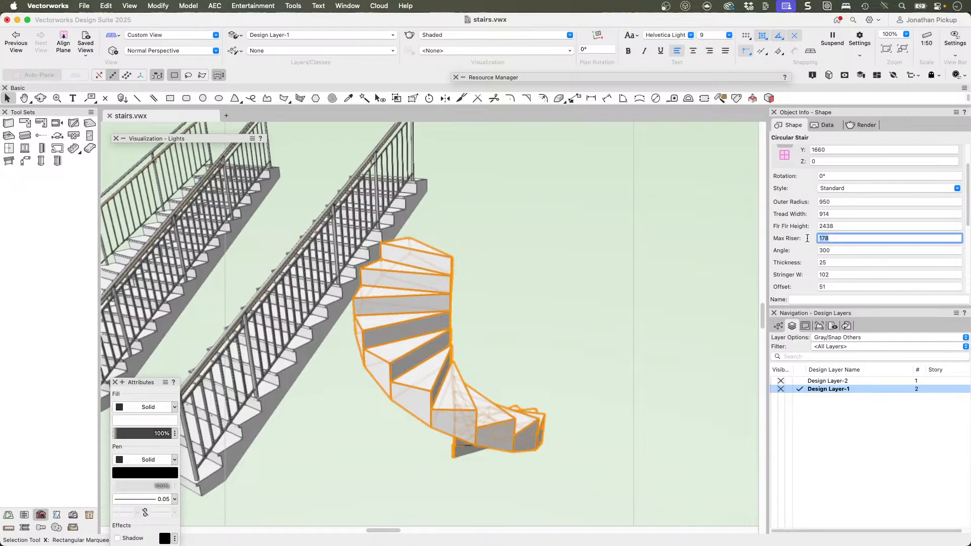
pyautogui.write('171')
pyautogui.press('Tab')
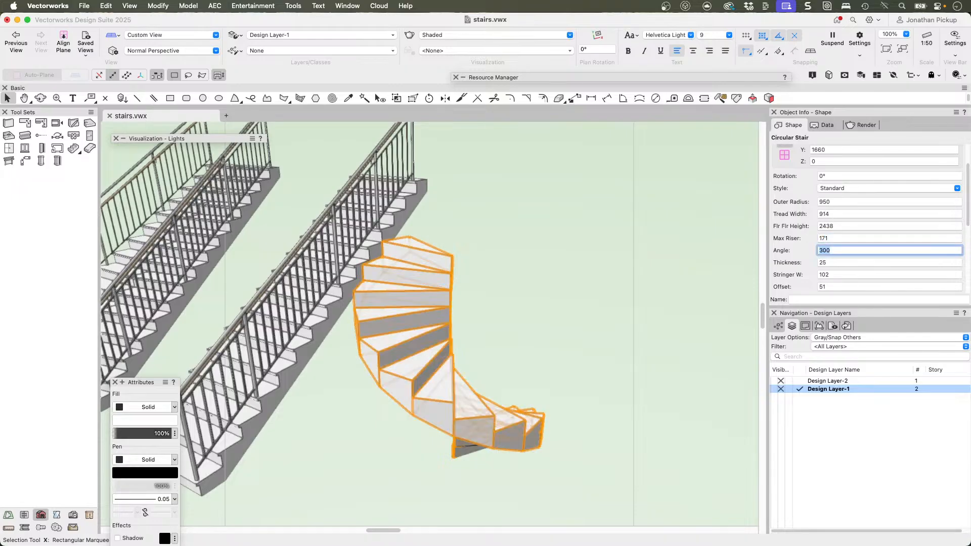
pyautogui.doubleClick(832, 262)
pyautogui.press('Tab')
pyautogui.keyDown('ctrl'); pyautogui.moveTo(529, 304); pyautogui.dragTo(596, 283, button='middle'); pyautogui.keyUp('ctrl')
pyautogui.keyDown('ctrl'); pyautogui.moveTo(655, 364); pyautogui.dragTo(626, 351, button='middle'); pyautogui.keyUp('ctrl')
pyautogui.write('0')
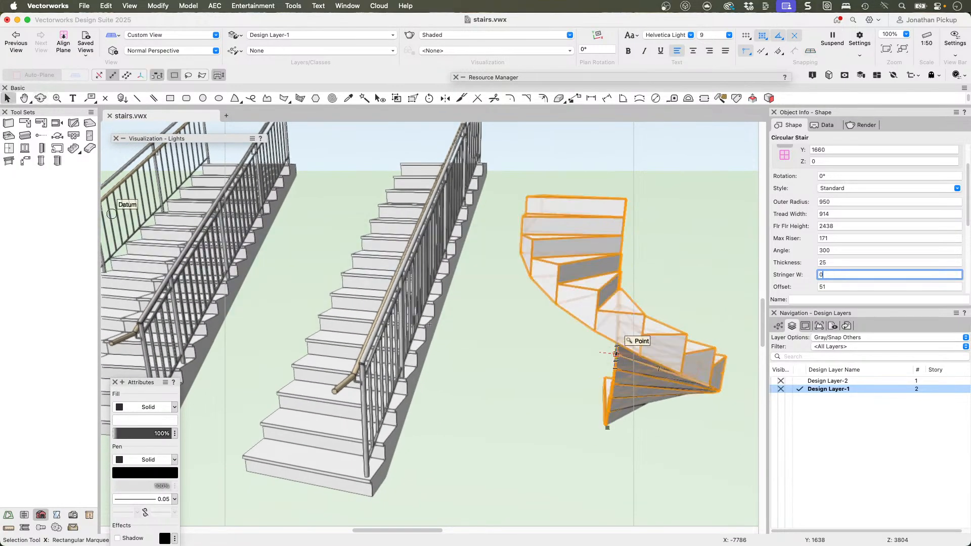
# Step: Delete the circular stair from the drawing
pyautogui.scroll(-5, 596, 351)
pyautogui.click(600, 397)
pyautogui.click(607, 365)
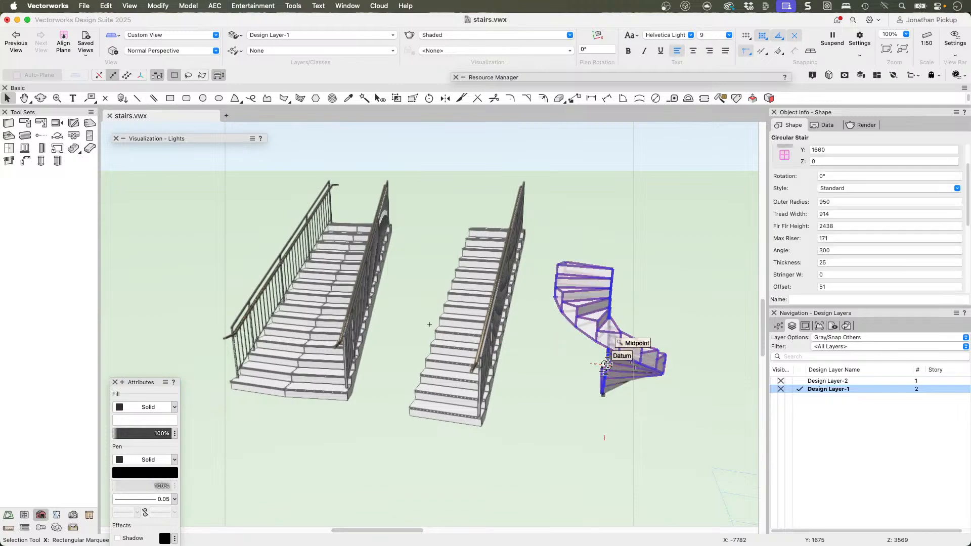
pyautogui.press('Delete')
# Step: Delete the railing from the straight Simple Stair, keeping the stair
pyautogui.click(496, 354)
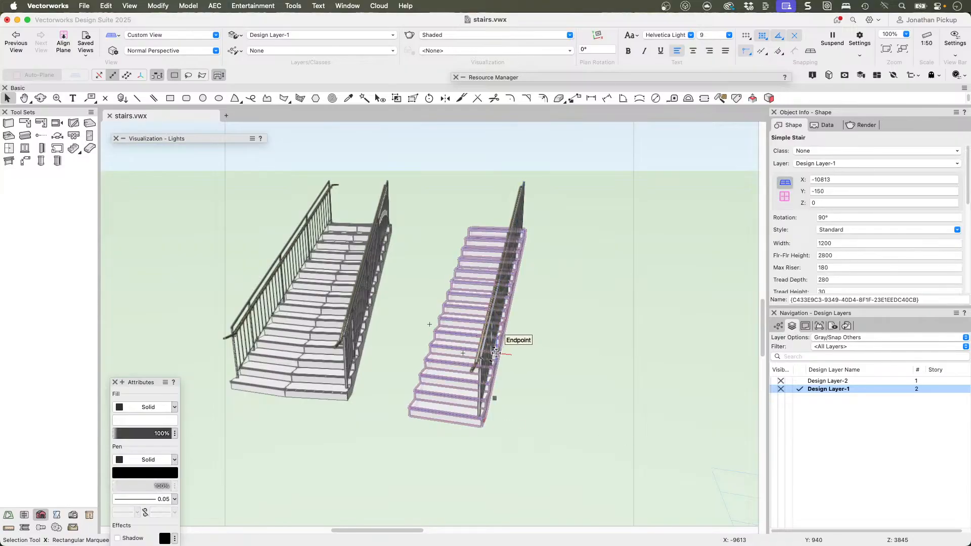
pyautogui.keyDown('super'); pyautogui.moveTo(534, 332); pyautogui.dragTo(408, 346, button='middle'); pyautogui.keyUp('super')
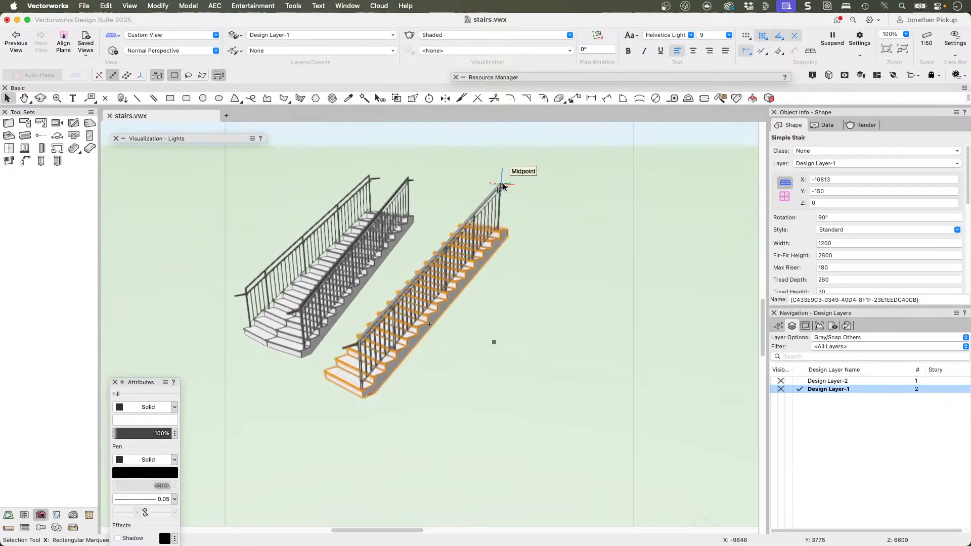
pyautogui.press('Escape')
pyautogui.click(499, 200)
pyautogui.press('Delete')
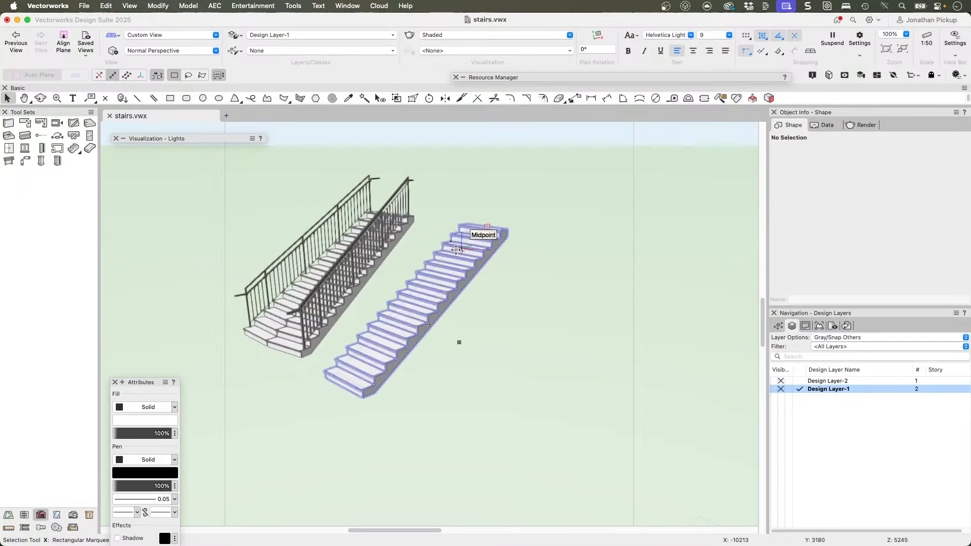
# Step: Show the rail-less Simple Stair in Top/Plan view, select it and review its available stair styles
pyautogui.click(455, 253)
pyautogui.press('F5')
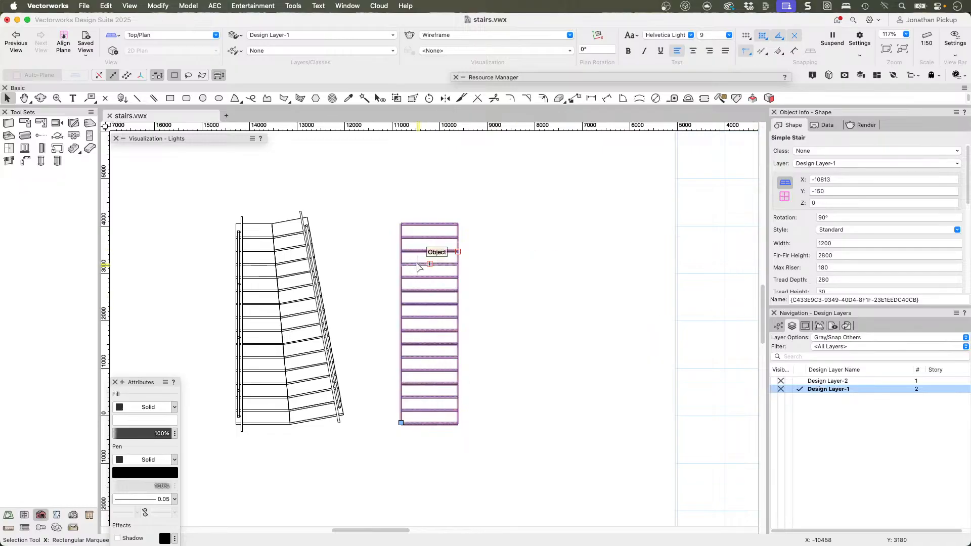
pyautogui.press('x')
pyautogui.press('x')
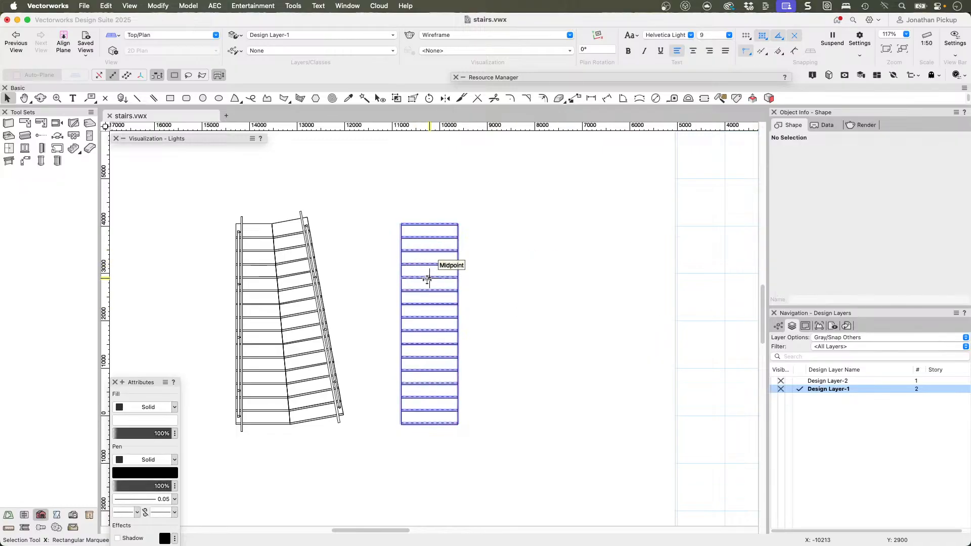
pyautogui.scroll(3, 432, 370)
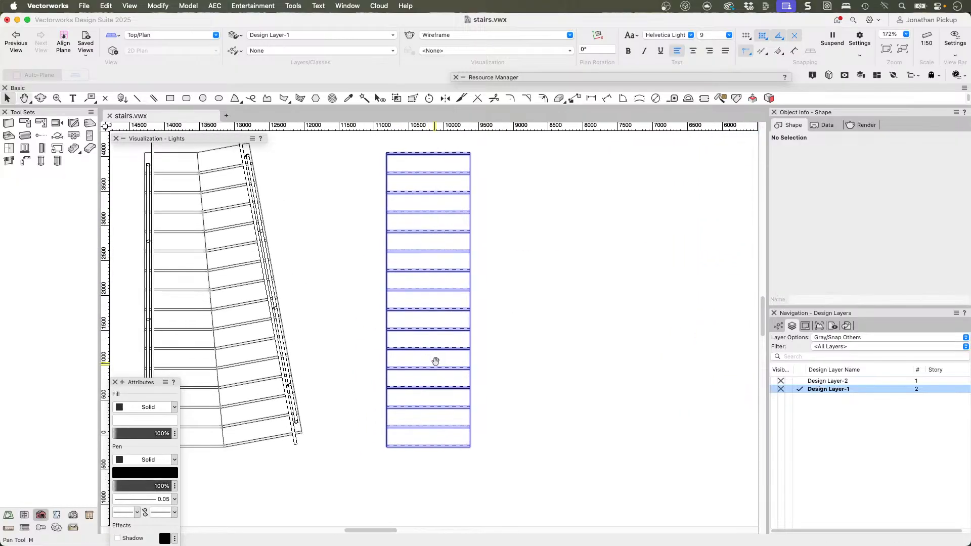
pyautogui.click(429, 309)
pyautogui.click(848, 231)
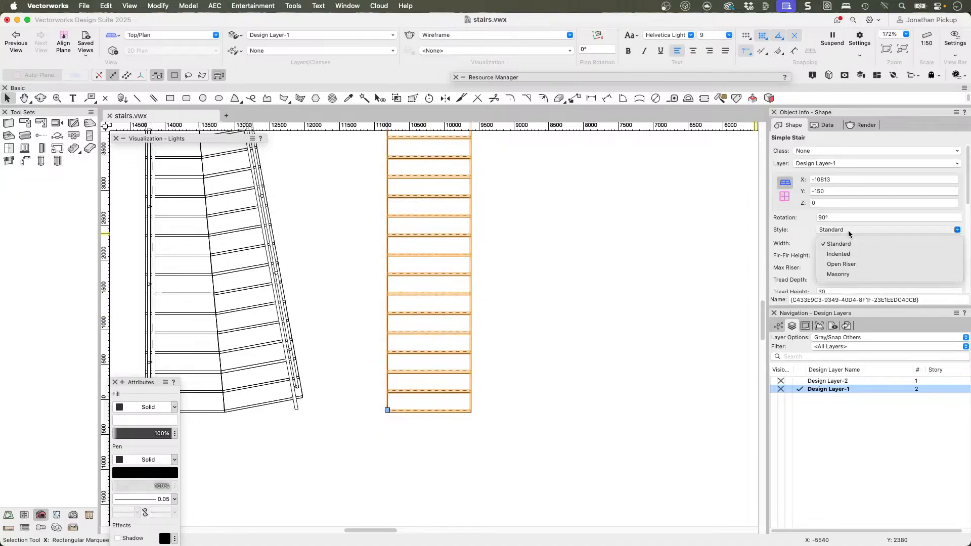
pyautogui.click(792, 229)
# Step: Try the Straight with Landing, Landing Right and Landing Left configurations on the Simple Stair
pyautogui.scroll(-2, 796, 230)
pyautogui.scroll(-2, 794, 229)
pyautogui.click(837, 252)
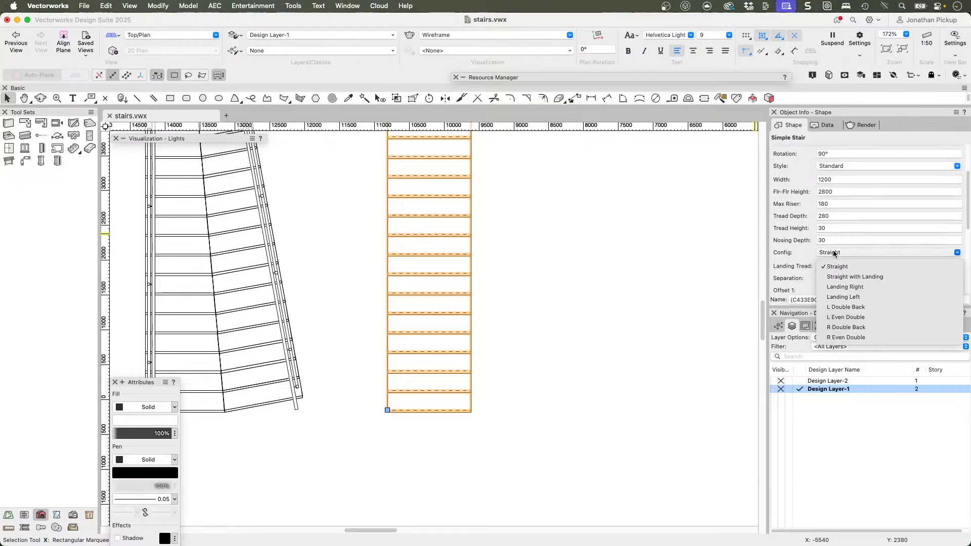
pyautogui.click(838, 277)
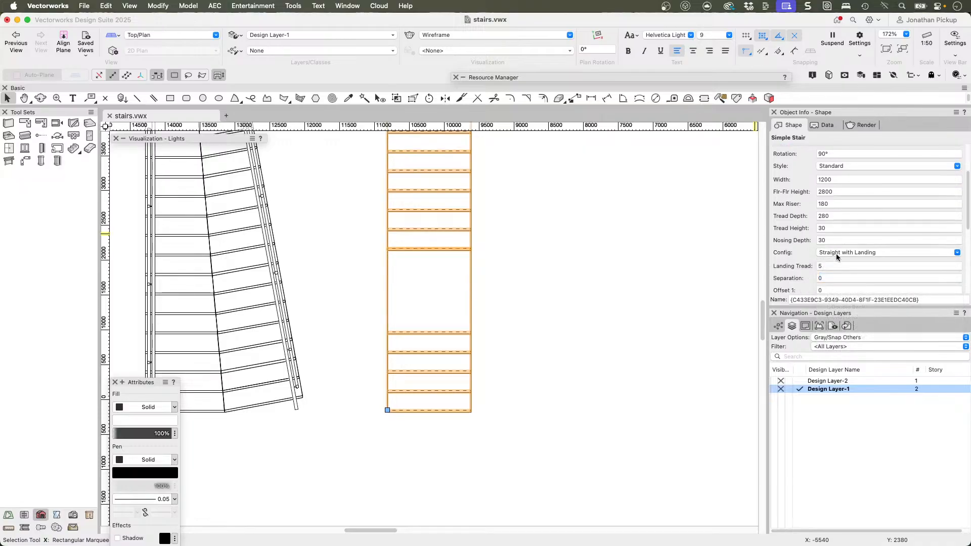
pyautogui.click(836, 256)
pyautogui.click(840, 286)
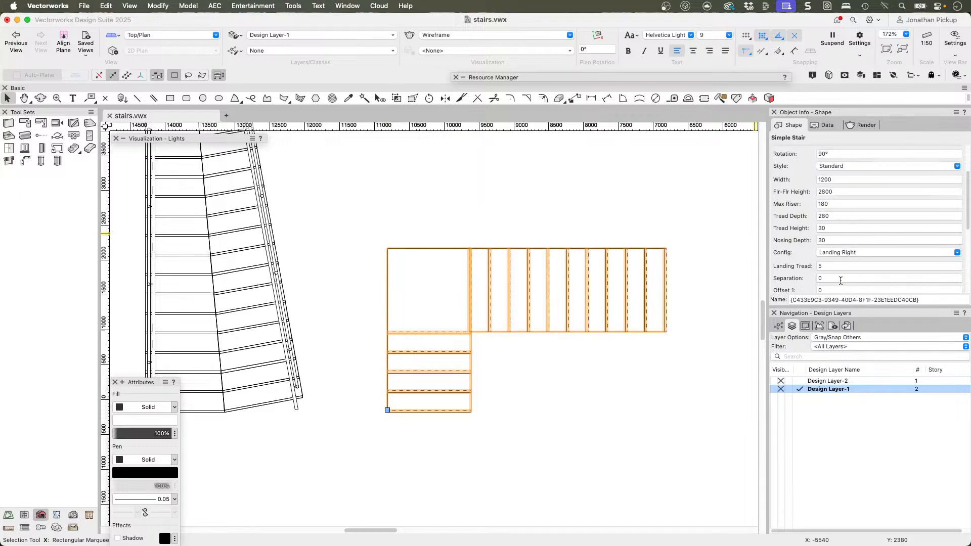
pyautogui.click(829, 254)
pyautogui.click(842, 297)
# Step: Change the stair's configuration to L Double Back and set the separation between its flights to 150
pyautogui.click(830, 258)
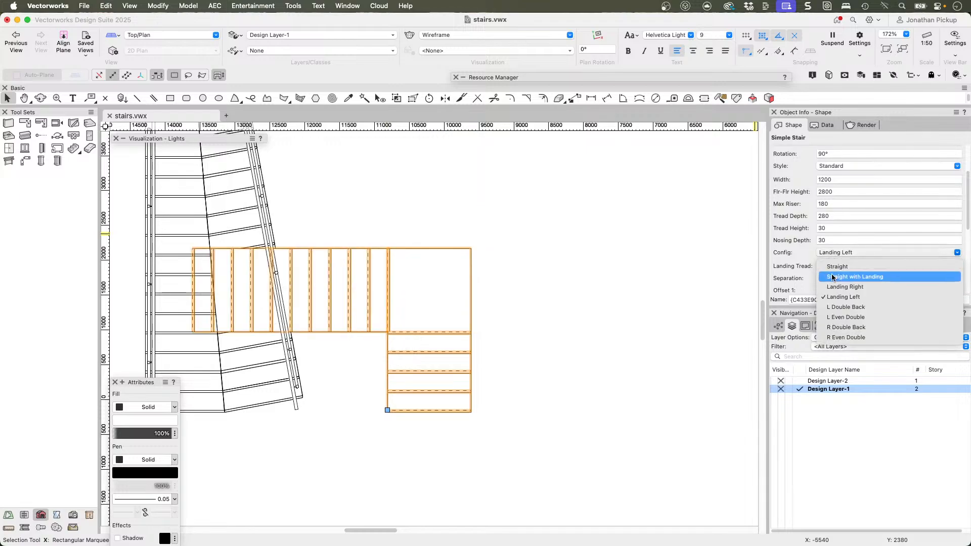
pyautogui.click(830, 307)
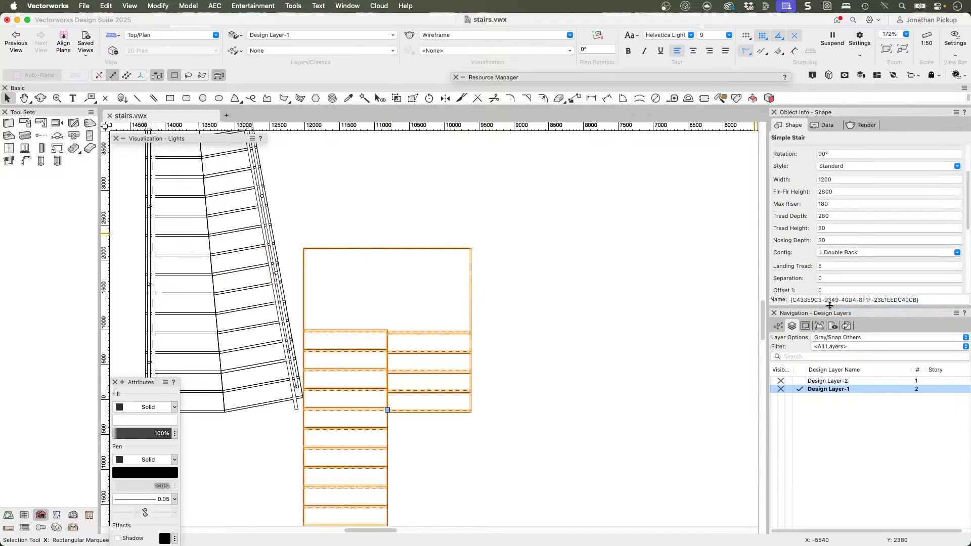
pyautogui.scroll(-1, 825, 264)
pyautogui.click(822, 257)
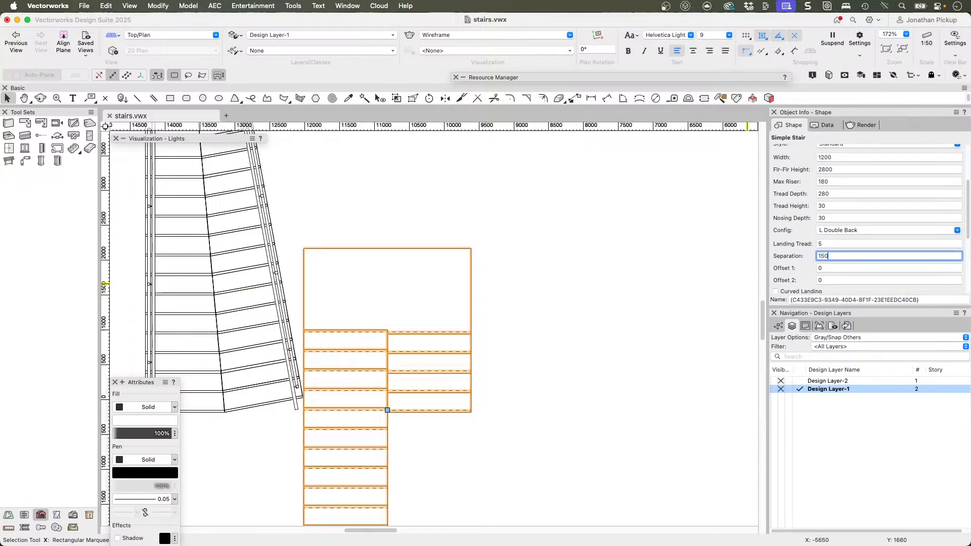
pyautogui.press('Return')
# Step: Move the double-back stair clear of the neighbouring railed stair and set its landing tread to 8
pyautogui.moveTo(460, 319); pyautogui.dragTo(638, 219, button='middle')
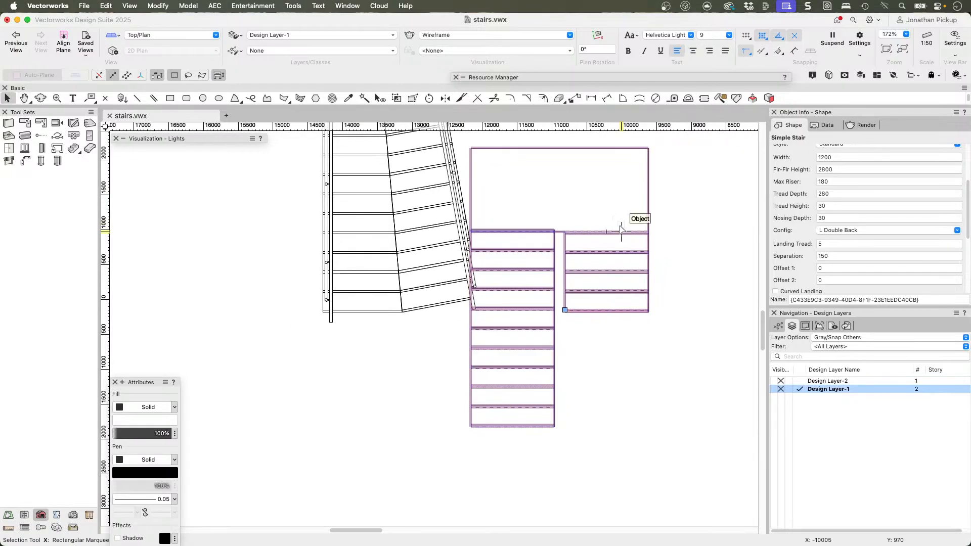
pyautogui.moveTo(560, 229); pyautogui.dragTo(654, 211)
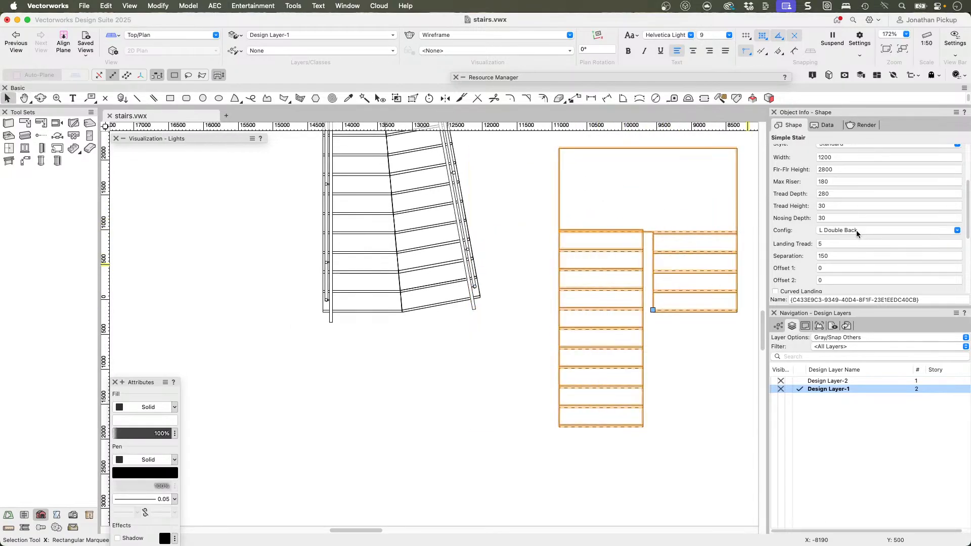
pyautogui.click(831, 243)
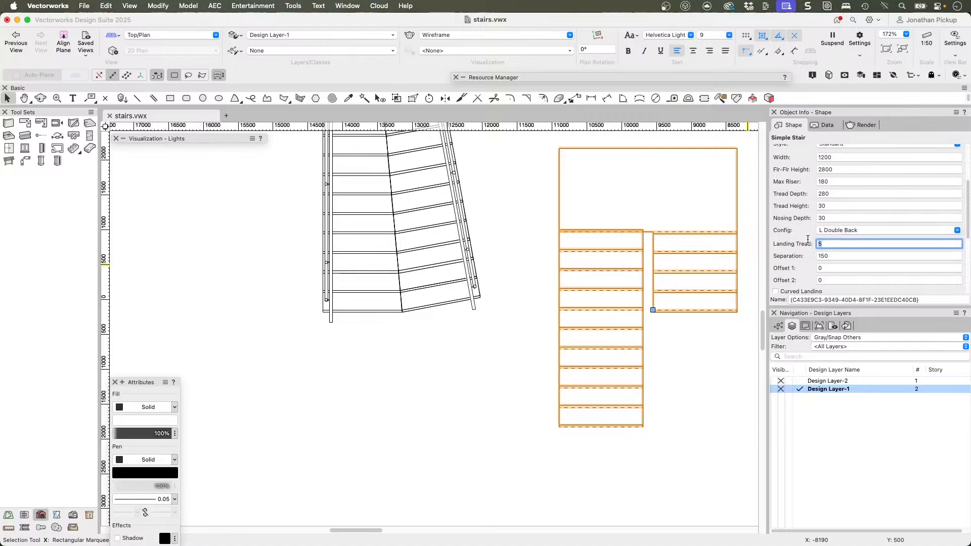
pyautogui.press('Return')
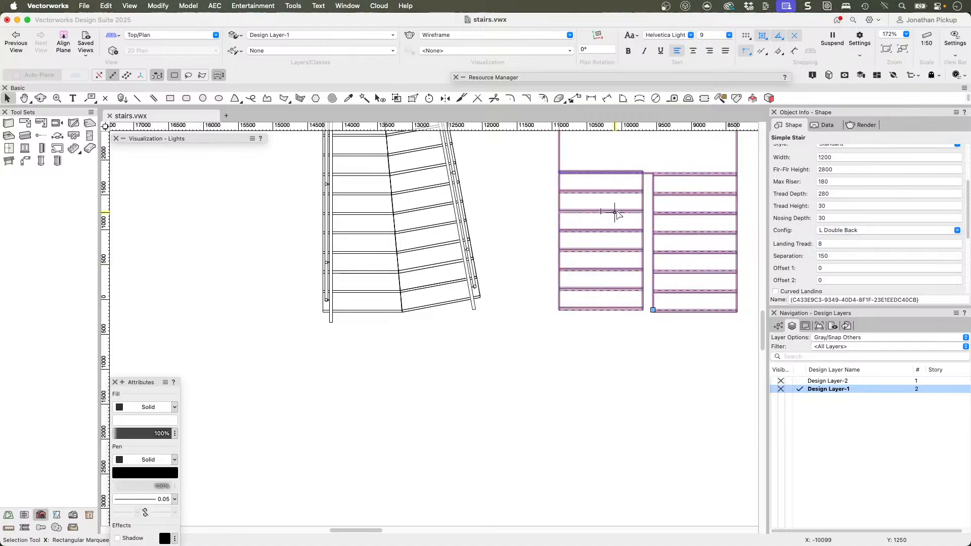
# Step: Show the double-back stair in a shaded 3D view and set both Offset 1 and Offset 2 to 140
pyautogui.hotkey('shift', 'c')
pyautogui.moveTo(648, 195); pyautogui.dragTo(599, 197)
pyautogui.keyDown('super'); pyautogui.moveTo(600, 198); pyautogui.dragTo(518, 86, button='middle'); pyautogui.keyUp('super')
pyautogui.keyDown('super'); pyautogui.moveTo(705, 168); pyautogui.dragTo(628, 188, button='middle'); pyautogui.keyUp('super')
pyautogui.click(817, 269)
pyautogui.write('140')
pyautogui.press('Return')
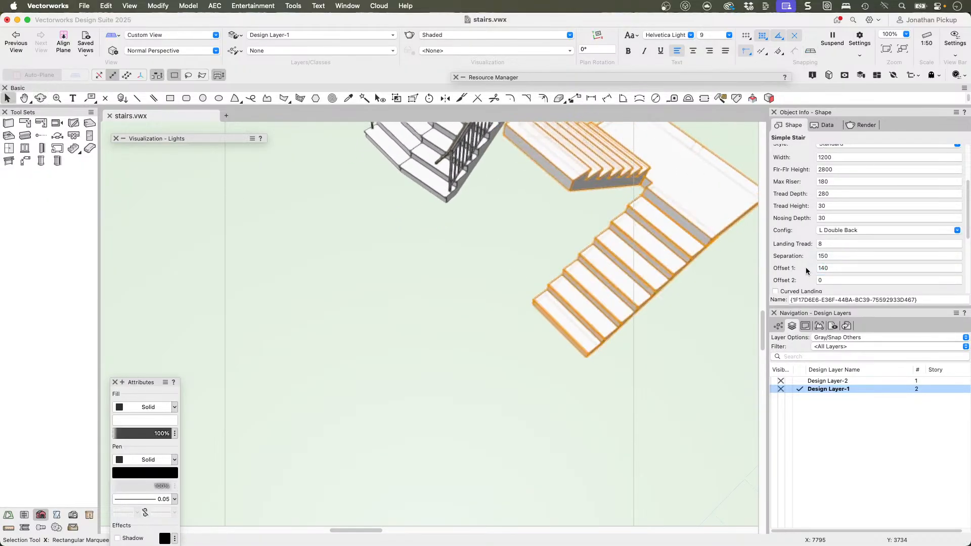
pyautogui.click(829, 280)
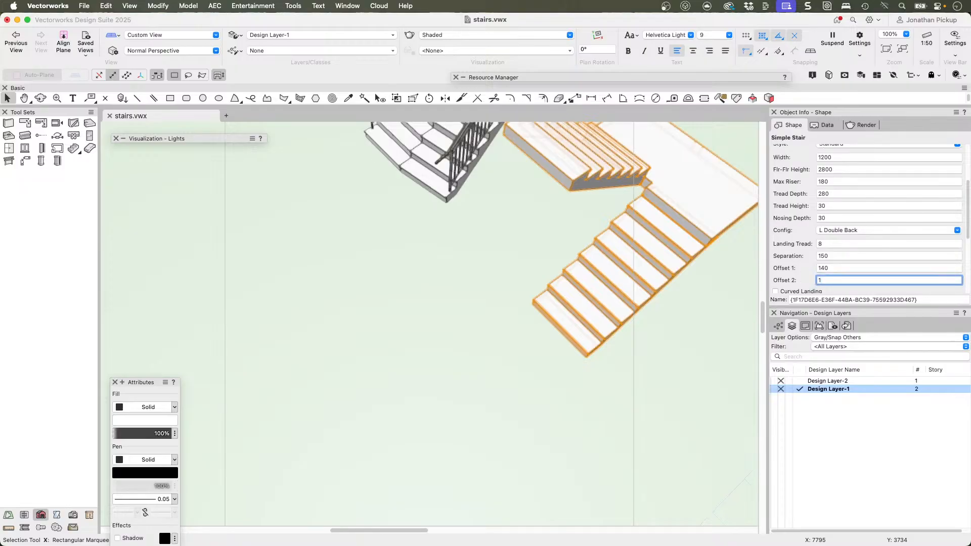
pyautogui.press('Return')
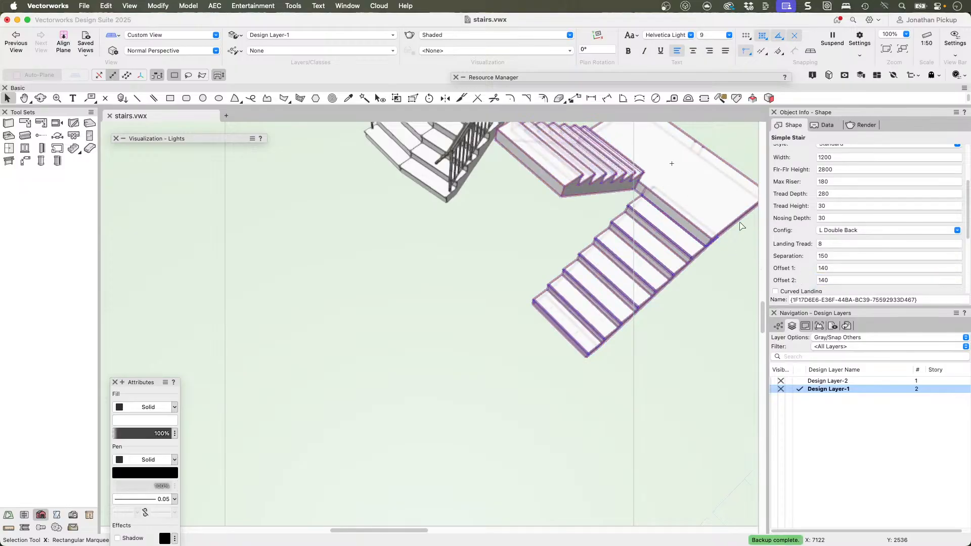
# Step: Set the stair's Offset 2 to 139 and inspect in 3D where both flights meet the landing
pyautogui.click(835, 280)
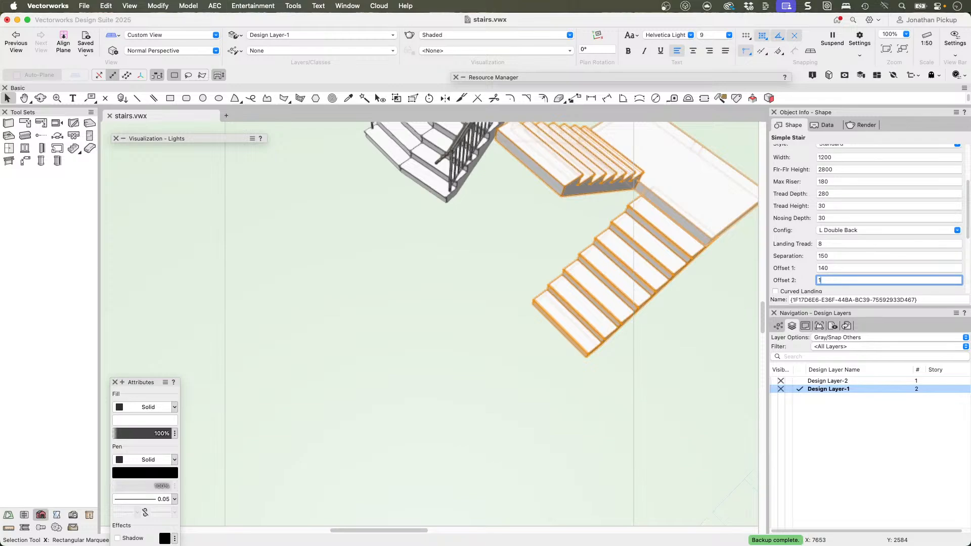
pyautogui.press('Return')
pyautogui.moveTo(701, 201); pyautogui.dragTo(507, 284, button='middle')
pyautogui.press('c')
pyautogui.moveTo(658, 232)
pyautogui.mouseDown()
pyautogui.moveTo(533, 271)
pyautogui.moveTo(511, 202)
pyautogui.moveTo(607, 241)
pyautogui.moveTo(682, 211)
pyautogui.mouseUp()
pyautogui.press('x')
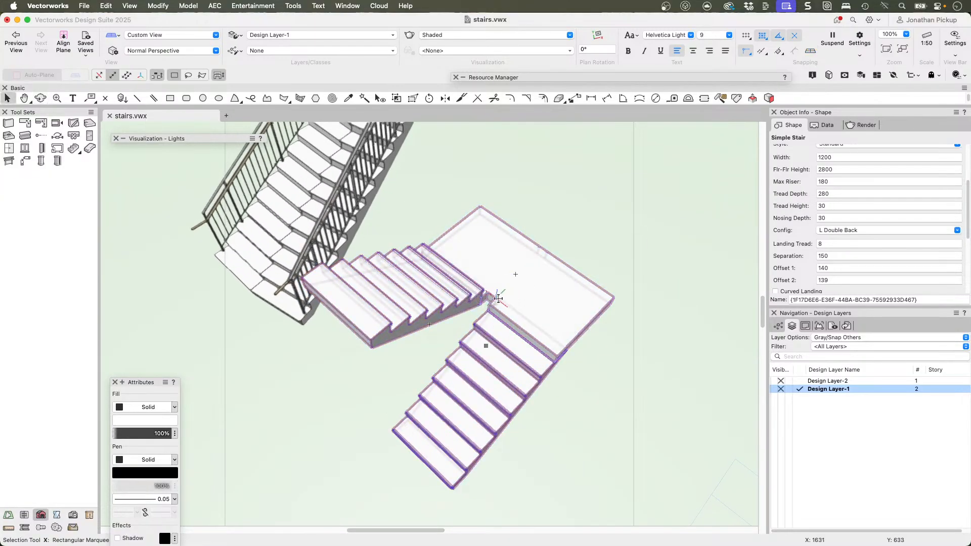
pyautogui.scroll(-3, 497, 295)
pyautogui.keyDown('ctrl'); pyautogui.moveTo(499, 324); pyautogui.dragTo(536, 304, button='middle'); pyautogui.keyUp('ctrl')
pyautogui.scroll(-3, 866, 238)
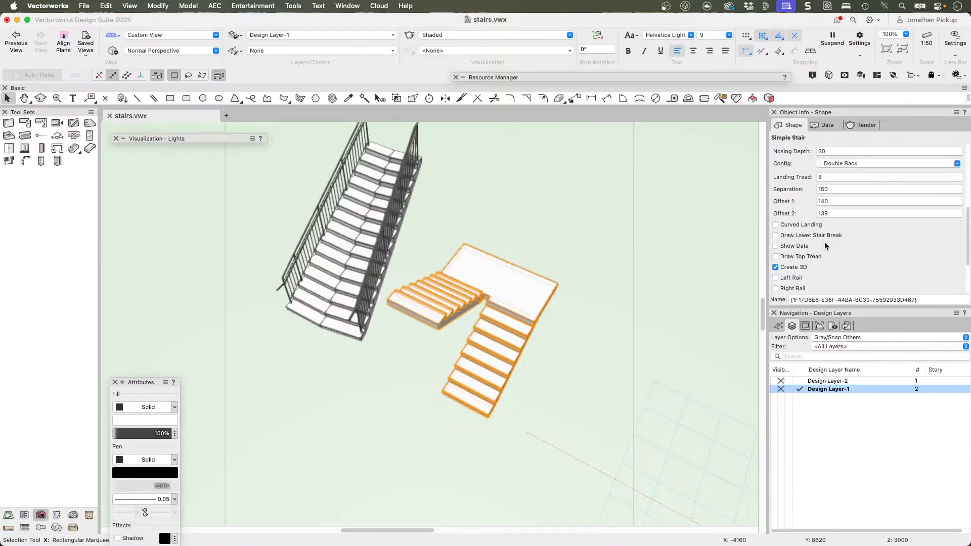
# Step: In Top/Plan view, change the stair's configuration to Straight with Landing and set its landing tread to 1
pyautogui.press('F5')
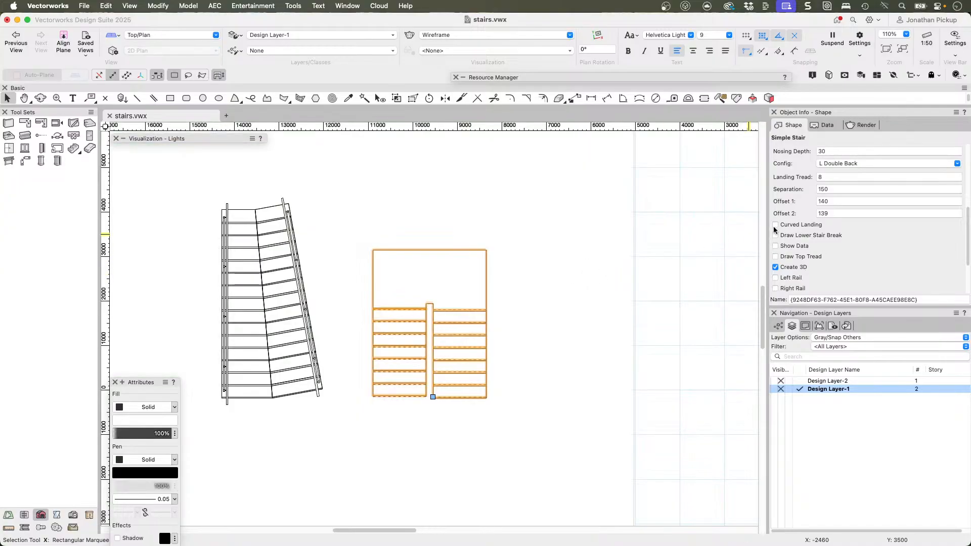
pyautogui.click(835, 163)
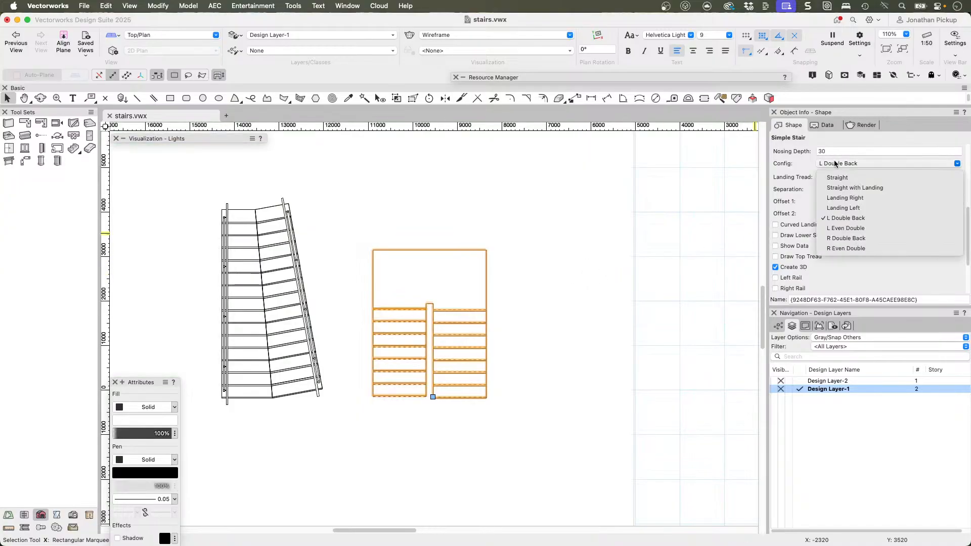
pyautogui.click(834, 188)
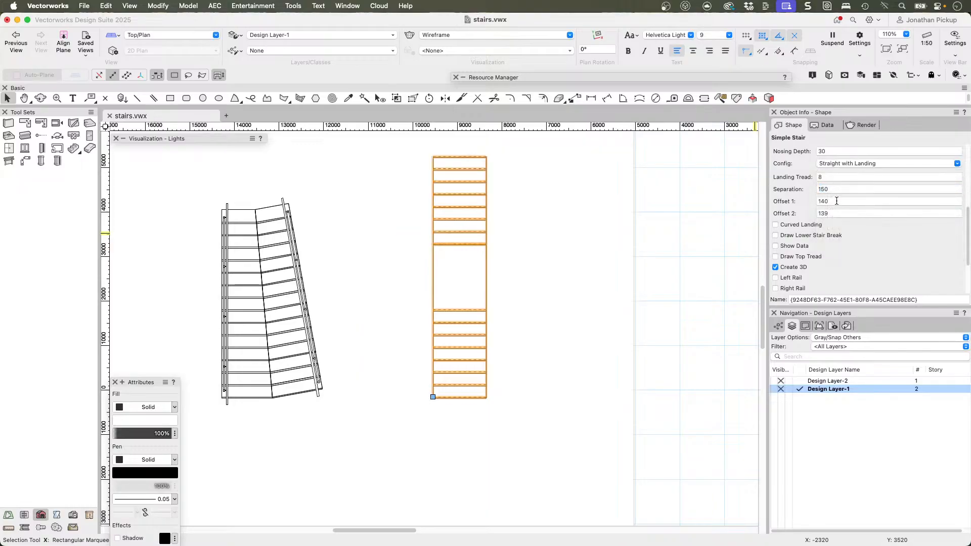
pyautogui.click(828, 177)
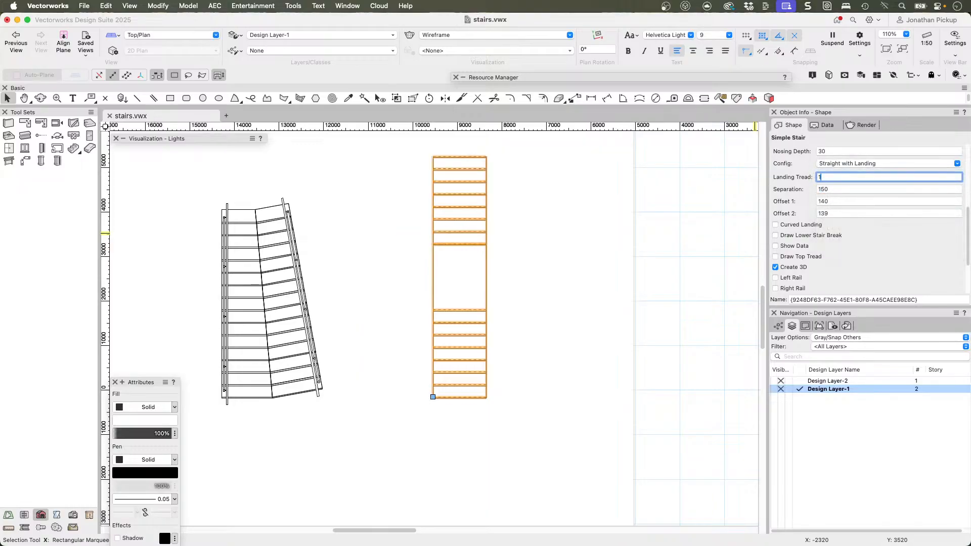
pyautogui.press('Return')
# Step: Show the stair in 3D and set its Offset 1, Offset 2 and Separation to 0
pyautogui.moveTo(537, 295)
pyautogui.keyDown('ctrl'); pyautogui.mouseDown(button='middle')
pyautogui.moveTo(696, 198)
pyautogui.moveTo(723, 76)
pyautogui.moveTo(681, 33)
pyautogui.moveTo(582, 46)
pyautogui.moveTo(411, 150)
pyautogui.mouseUp(button='middle'); pyautogui.keyUp('ctrl')
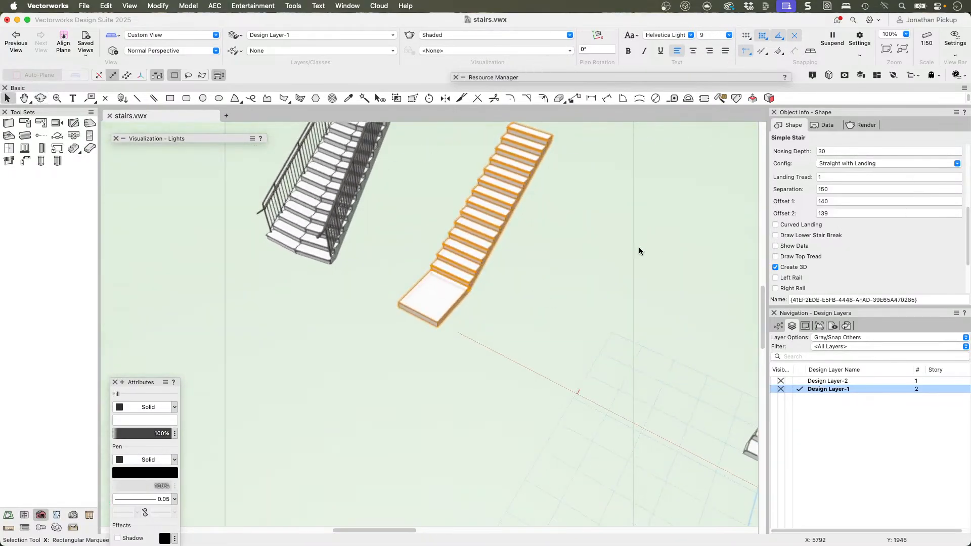
pyautogui.scroll(5, 845, 164)
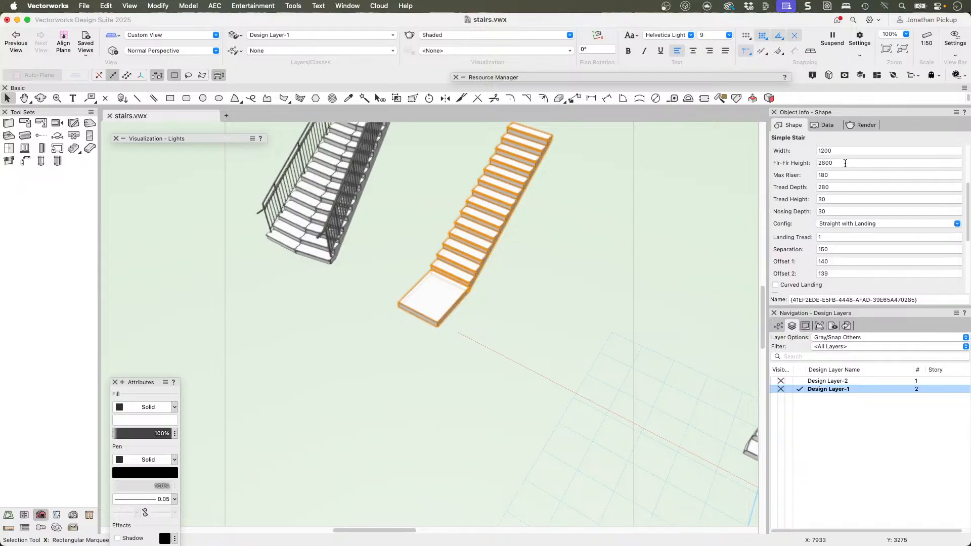
pyautogui.scroll(1, 846, 164)
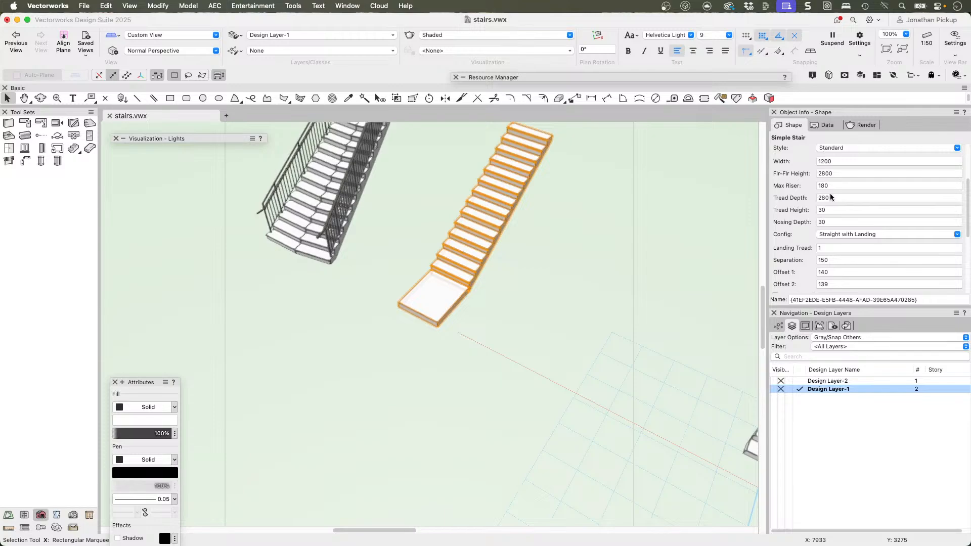
pyautogui.click(811, 272)
pyautogui.write('0')
pyautogui.press('Tab')
pyautogui.write('0')
pyautogui.click(811, 259)
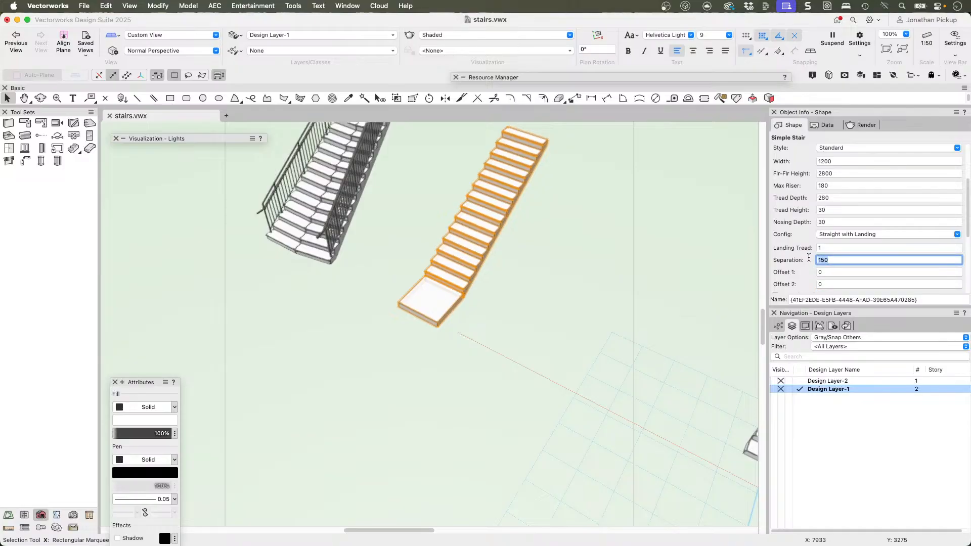
pyautogui.click(835, 248)
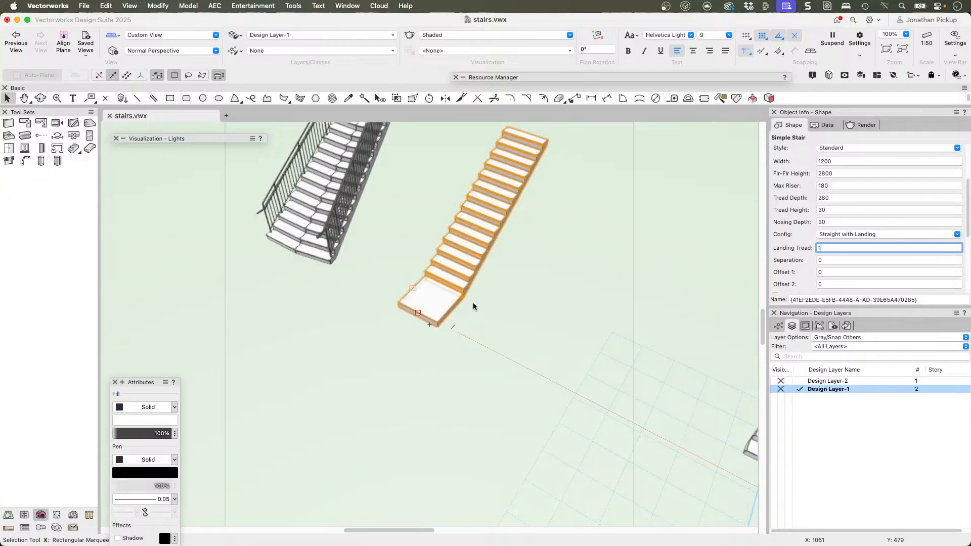
# Step: Delete the Simple Stair with the landing at its foot, keeping the neighbouring railed stair
pyautogui.scroll(5, 804, 190)
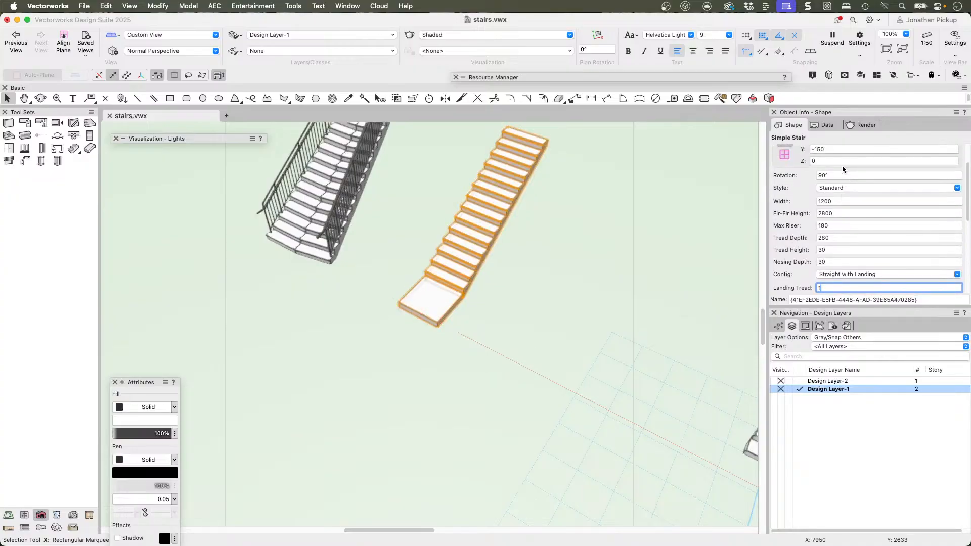
pyautogui.scroll(-5, 842, 166)
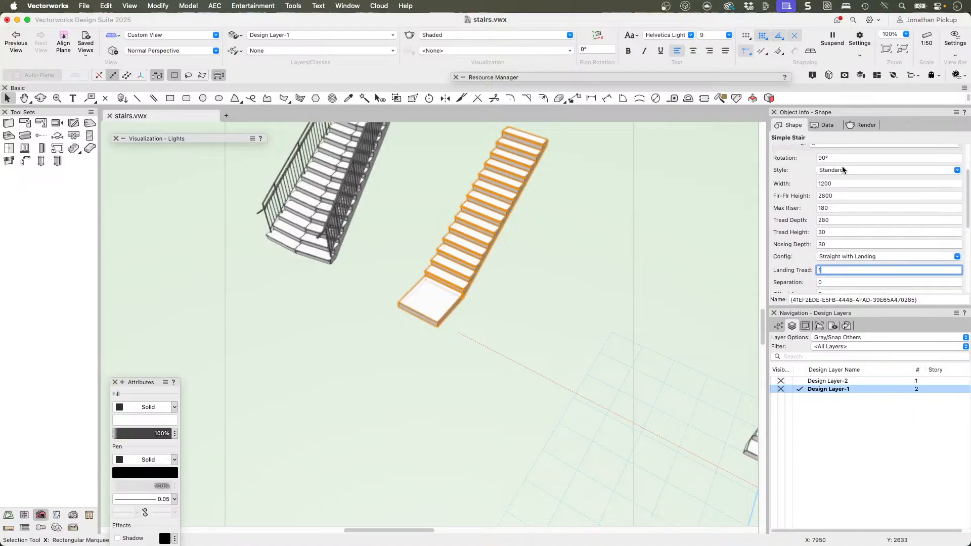
pyautogui.scroll(-1, 843, 167)
pyautogui.scroll(-1, 673, 223)
pyautogui.keyDown('super'); pyautogui.moveTo(498, 280); pyautogui.dragTo(629, 276, button='middle'); pyautogui.keyUp('super')
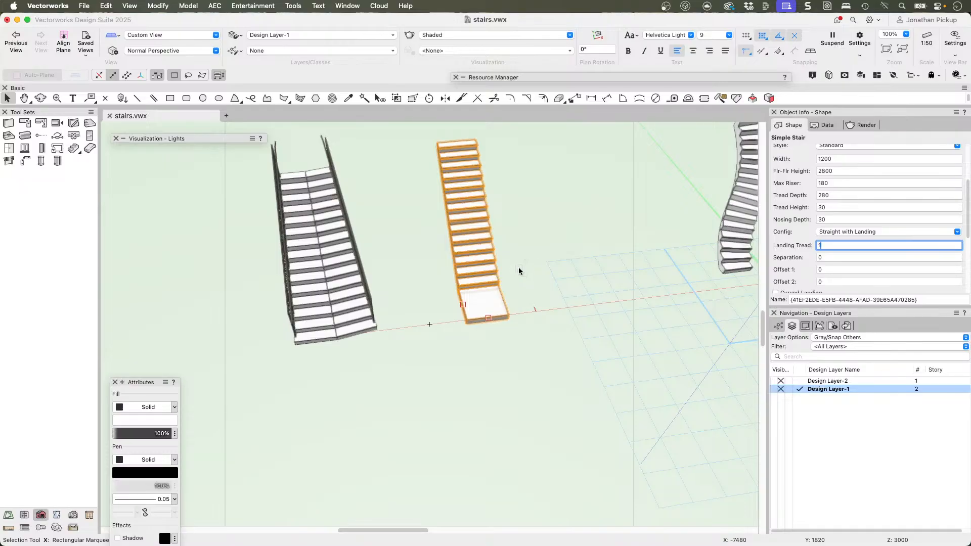
pyautogui.click(432, 239)
pyautogui.click(468, 230)
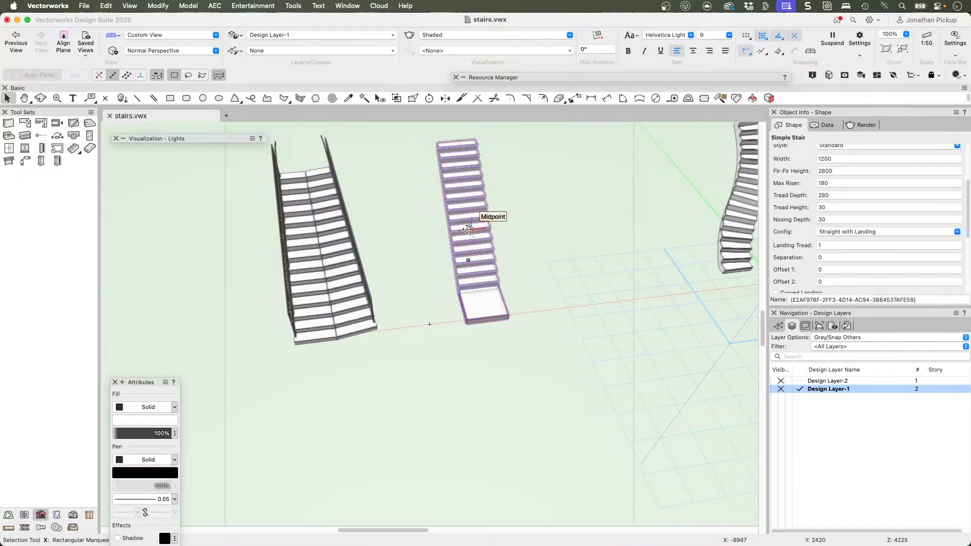
pyautogui.press('Delete')
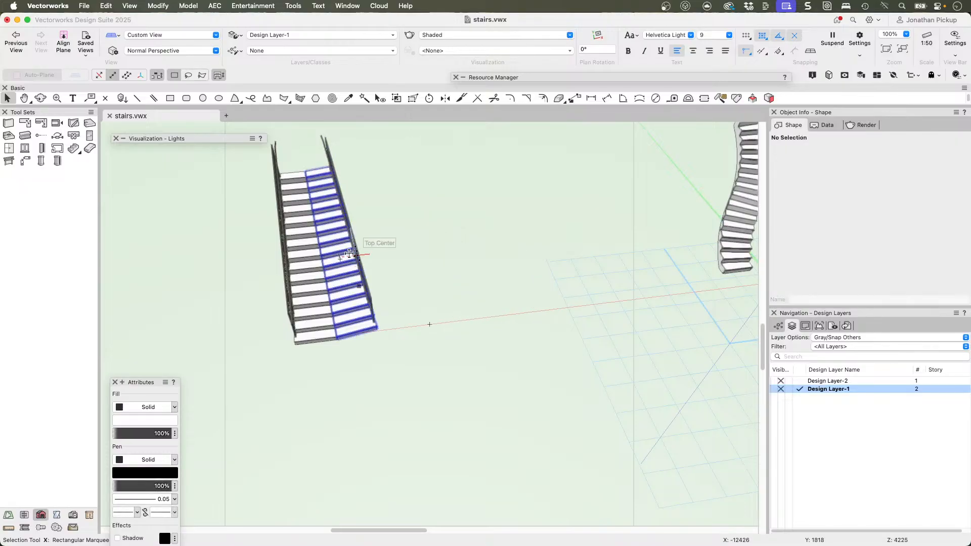
pyautogui.keyDown('super'); pyautogui.moveTo(390, 233); pyautogui.dragTo(433, 192, button='middle'); pyautogui.keyUp('super')
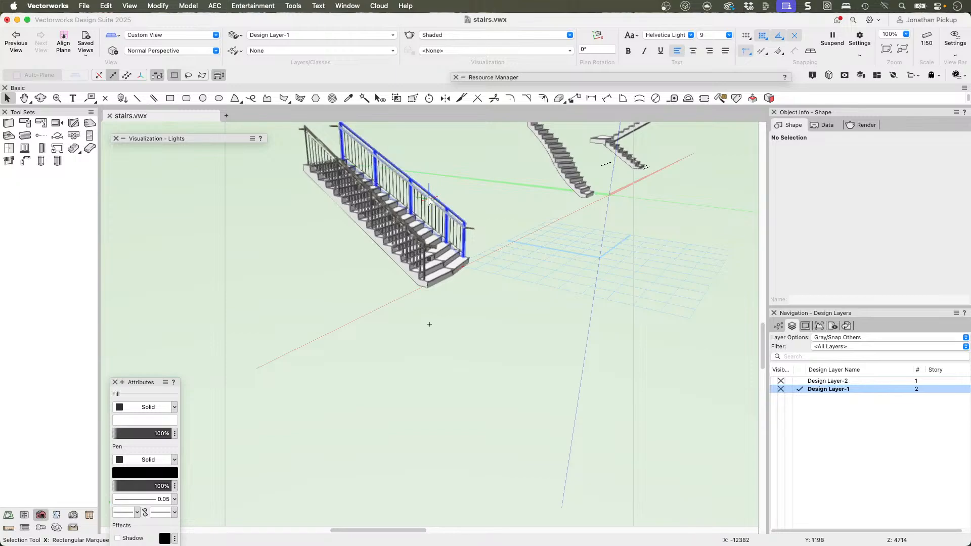
# Step: Delete both railings and the mitred stair between them, and return to Top/Plan view
pyautogui.click(427, 204)
pyautogui.press('Delete')
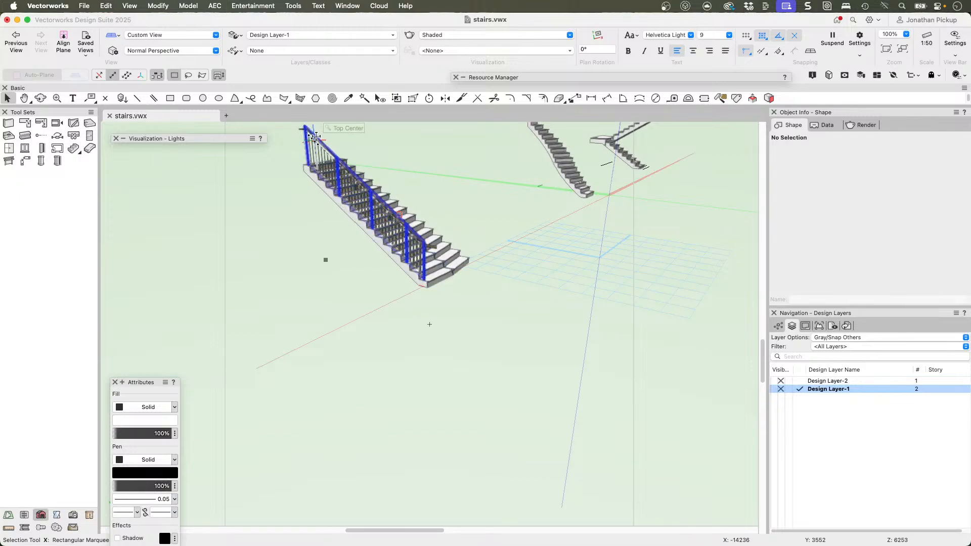
pyautogui.click(314, 137)
pyautogui.press('Delete')
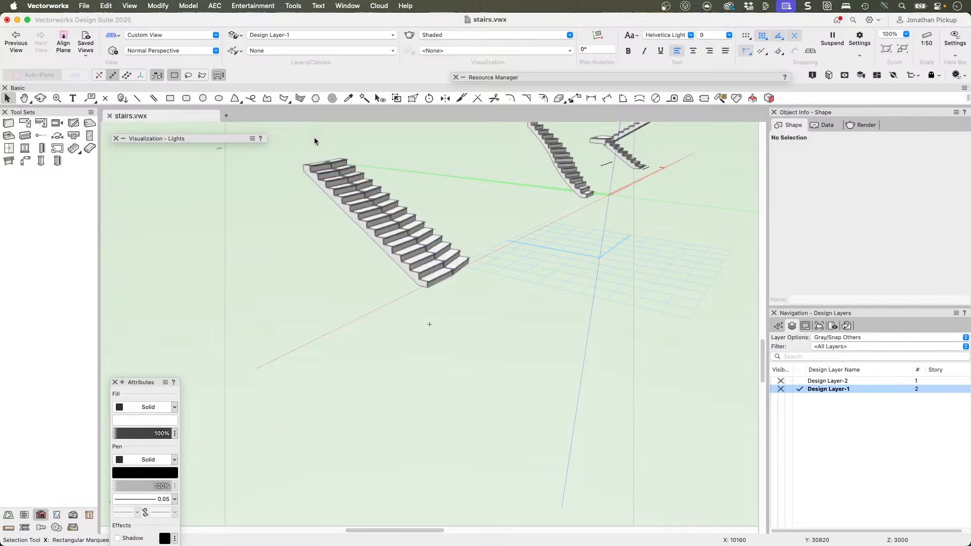
pyautogui.keyDown('super'); pyautogui.moveTo(469, 232); pyautogui.dragTo(430, 325, button='middle'); pyautogui.keyUp('super')
pyautogui.click(394, 244)
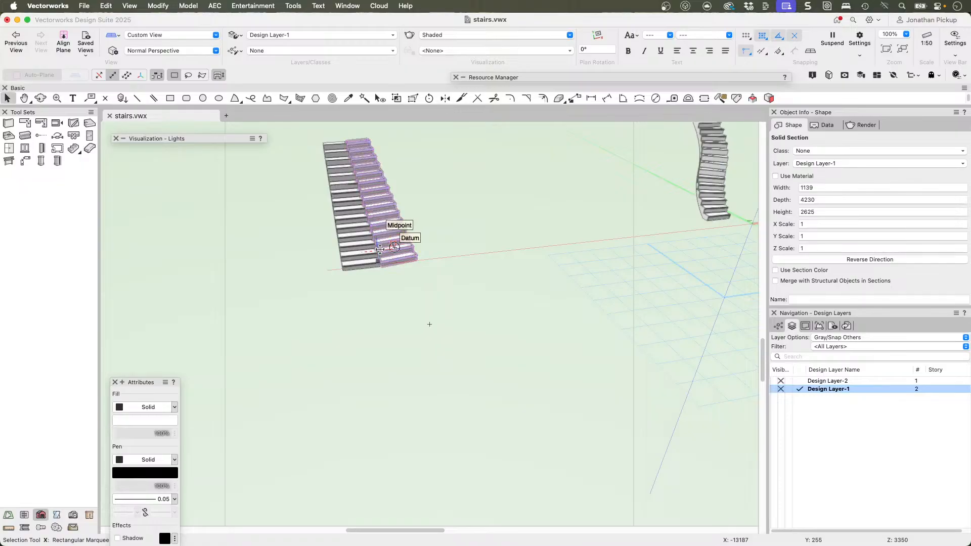
pyautogui.press('Delete')
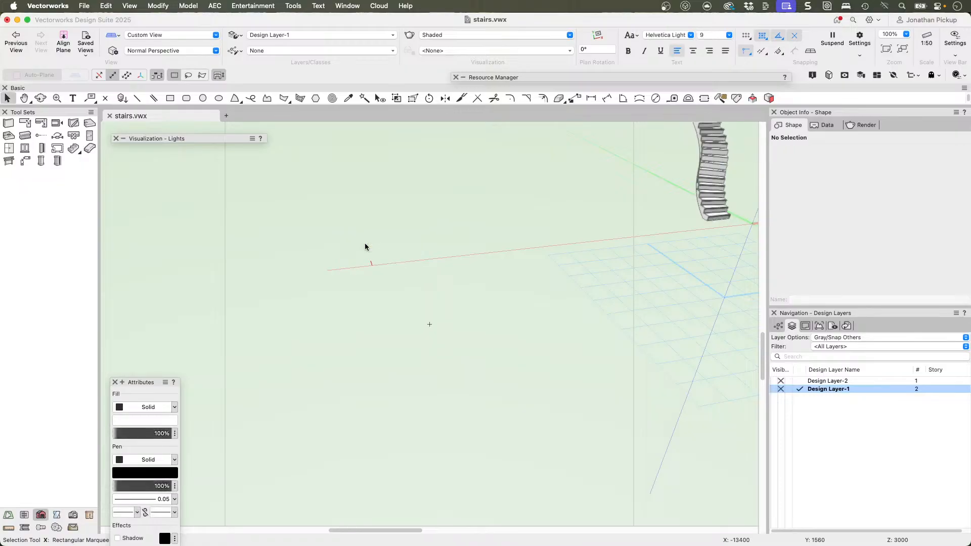
pyautogui.press('super+5')
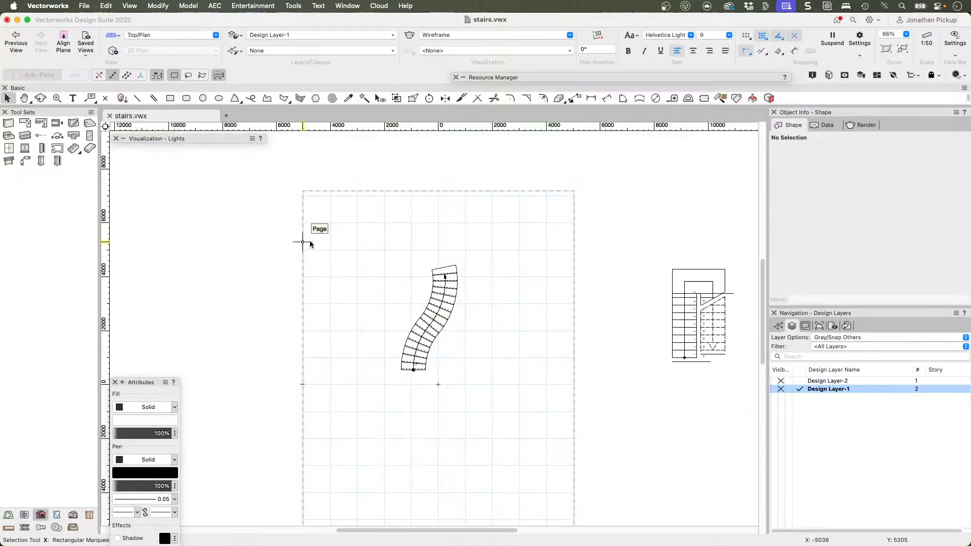
# Step: Undo the recent deletions back to before the Simple Stair with the landing was deleted
pyautogui.press('super+z')
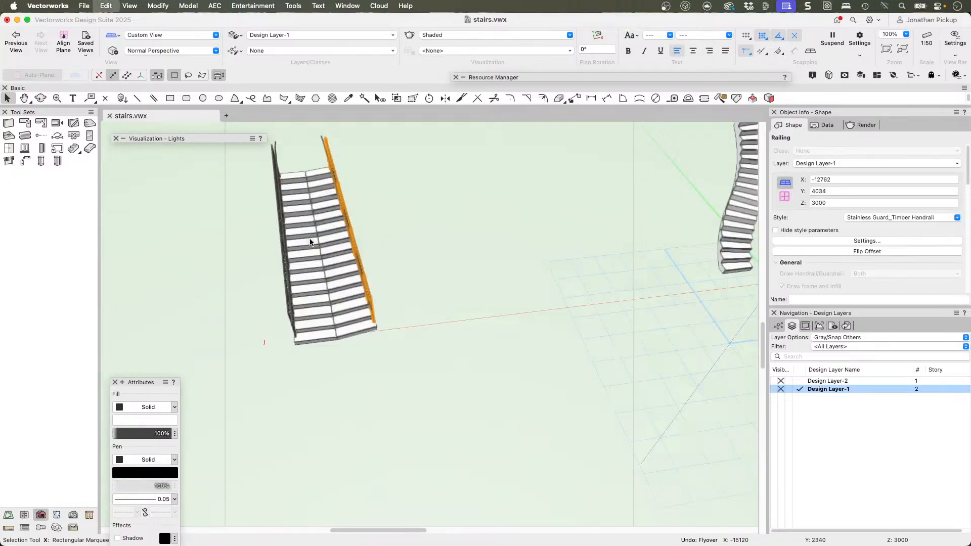
pyautogui.press('super+z')
pyautogui.press('super+z')
pyautogui.press('super+z')
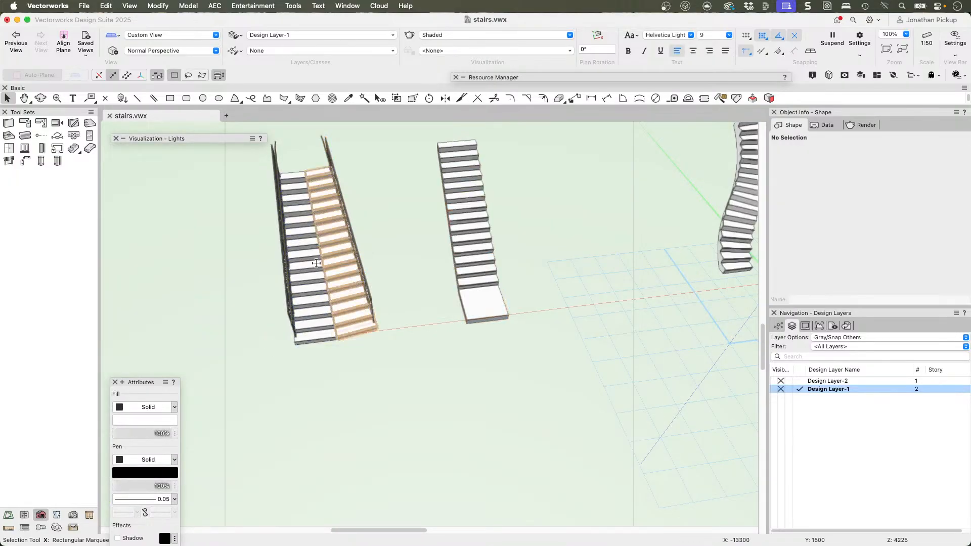
pyautogui.press('super+z')
# Step: Delete the railed mitred stair with its railings, keeping the Simple Stair with the landing
pyautogui.click(352, 241)
pyautogui.press('Delete')
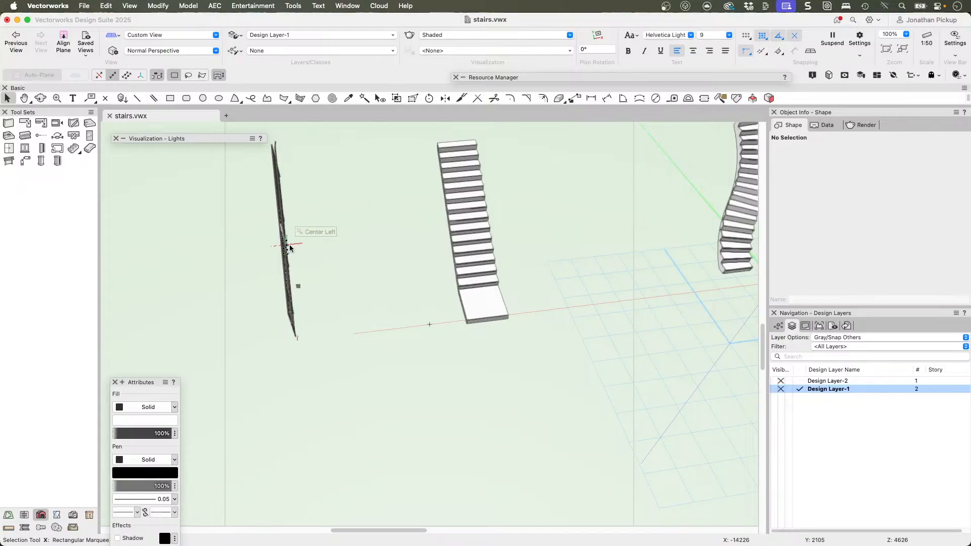
pyautogui.click(286, 242)
pyautogui.press('Delete')
# Step: Change the Simple Stair's configuration to Straight and show it in Top/Plan view
pyautogui.click(476, 238)
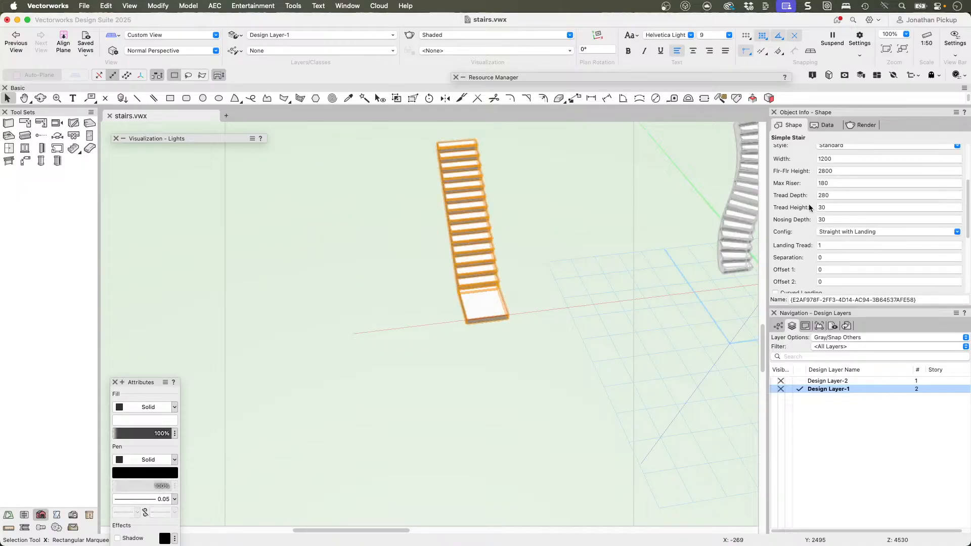
pyautogui.click(826, 232)
pyautogui.click(829, 244)
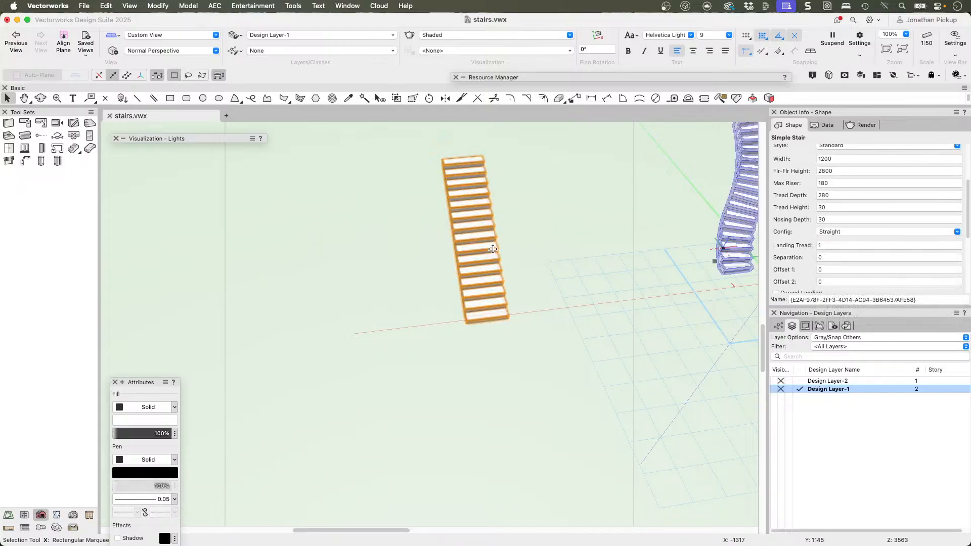
pyautogui.press('super+5')
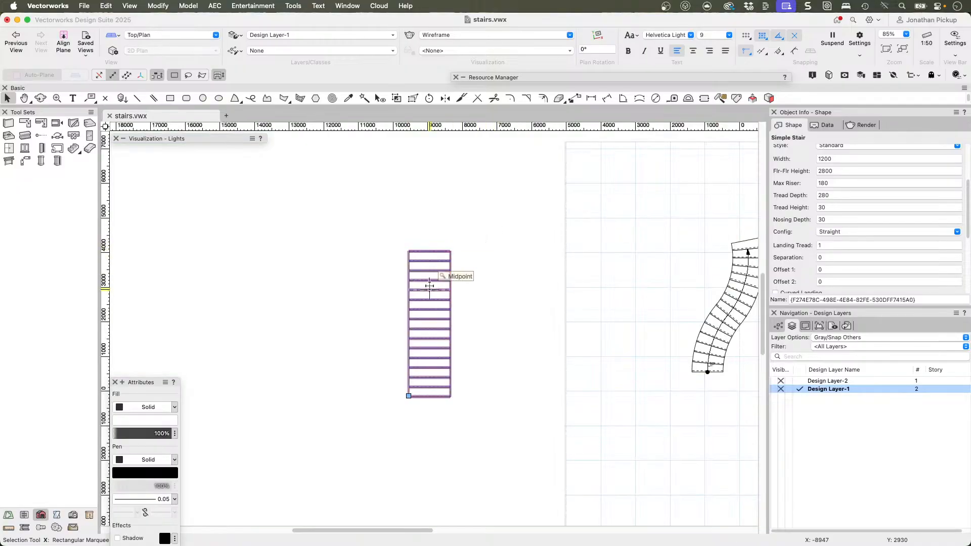
pyautogui.click(462, 99)
pyautogui.click(430, 252)
pyautogui.press('x')
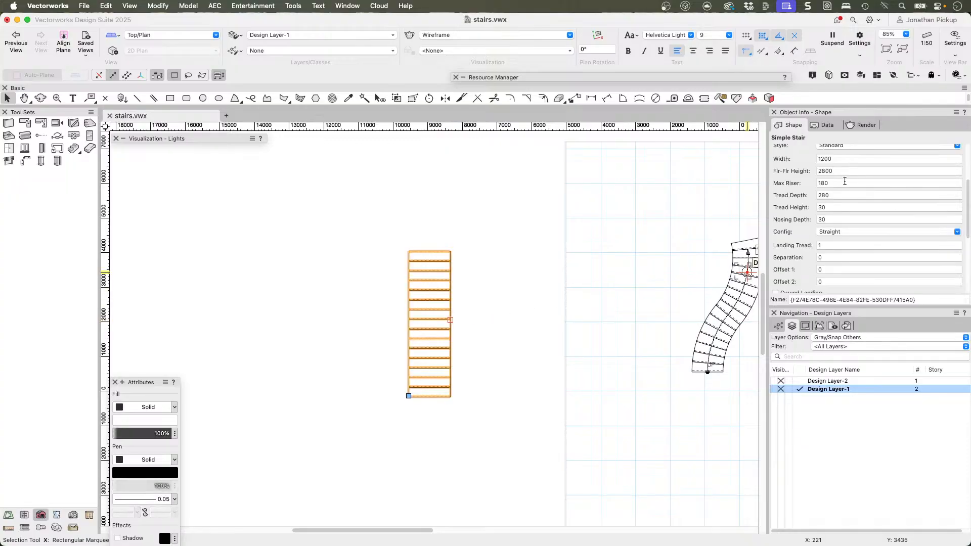
# Step: Set the straight Simple Stair's width to 1500
pyautogui.click(837, 158)
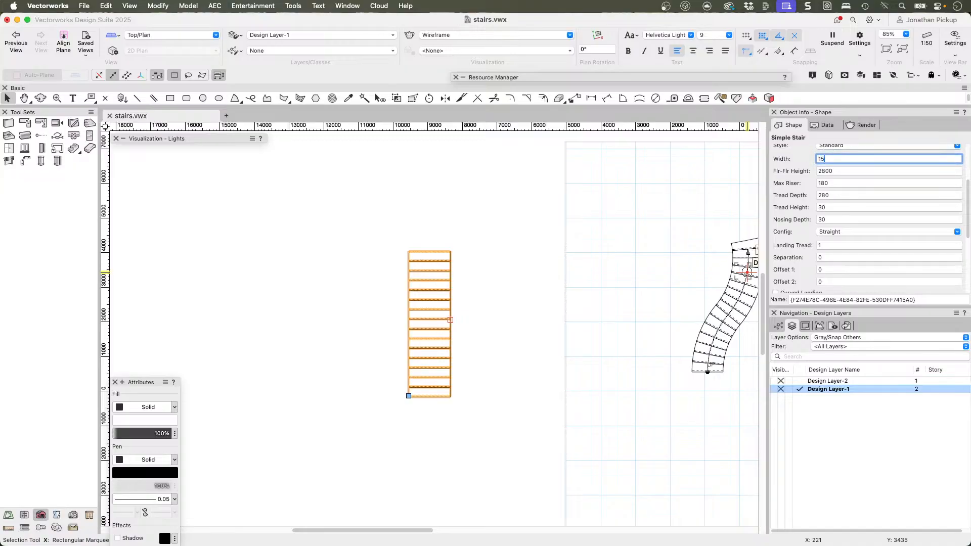
pyautogui.press('Return')
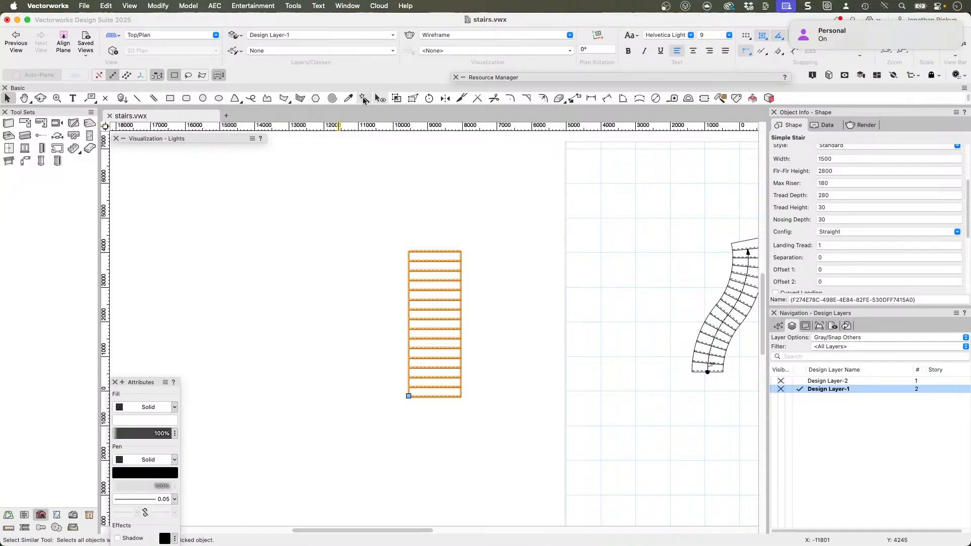
# Step: Trim the stair with the Split tool's Line Trim mode along a slanted line, keeping the part widening towards the foot, and inspect it in 3D
pyautogui.click(461, 98)
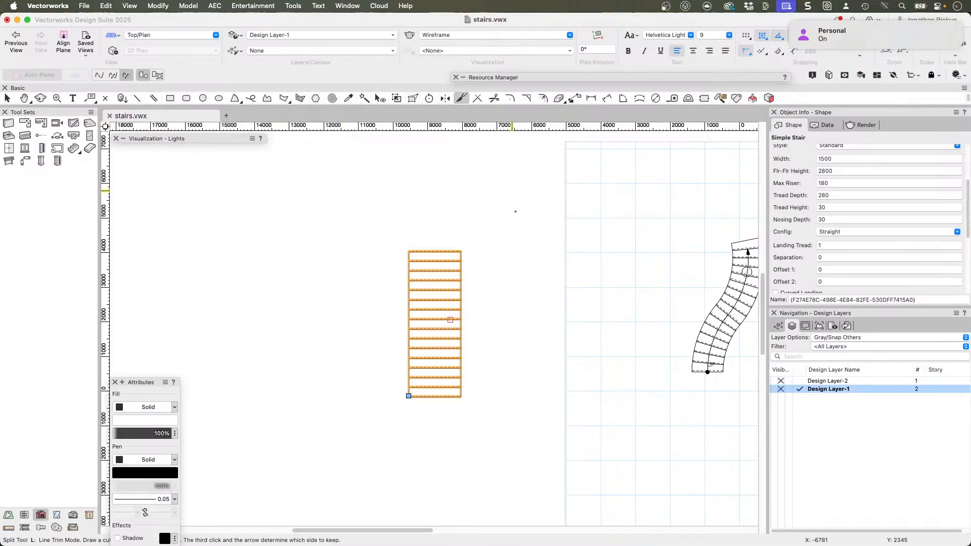
pyautogui.click(792, 23)
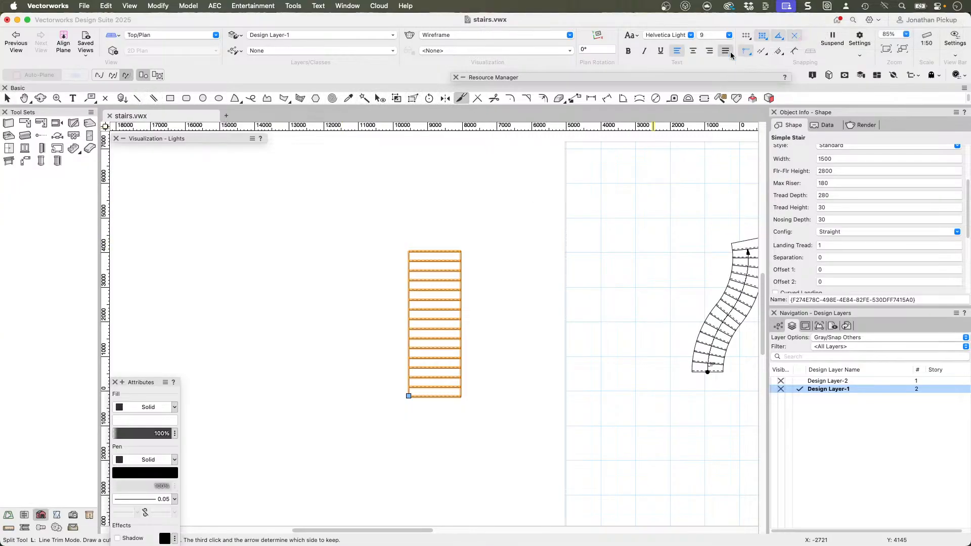
pyautogui.click(418, 238)
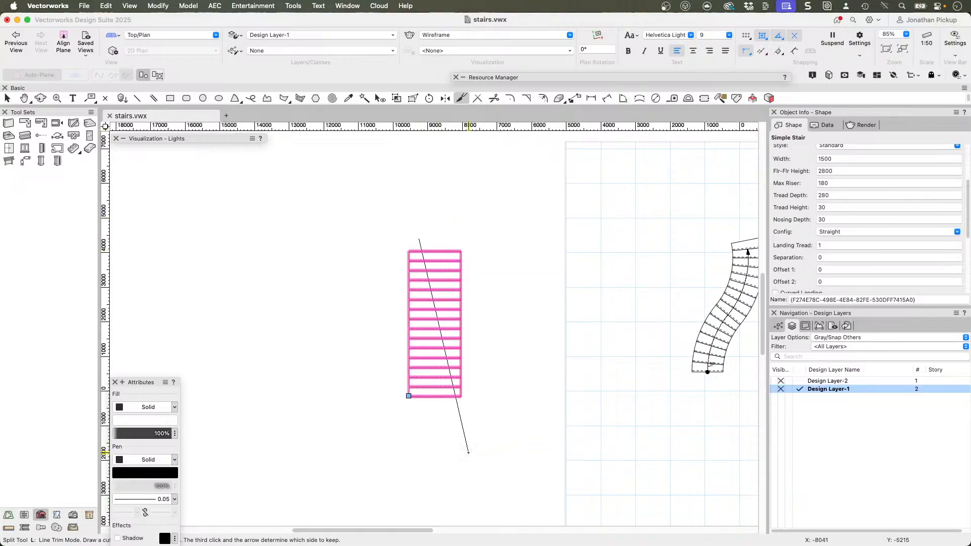
pyautogui.click(470, 454)
pyautogui.click(412, 435)
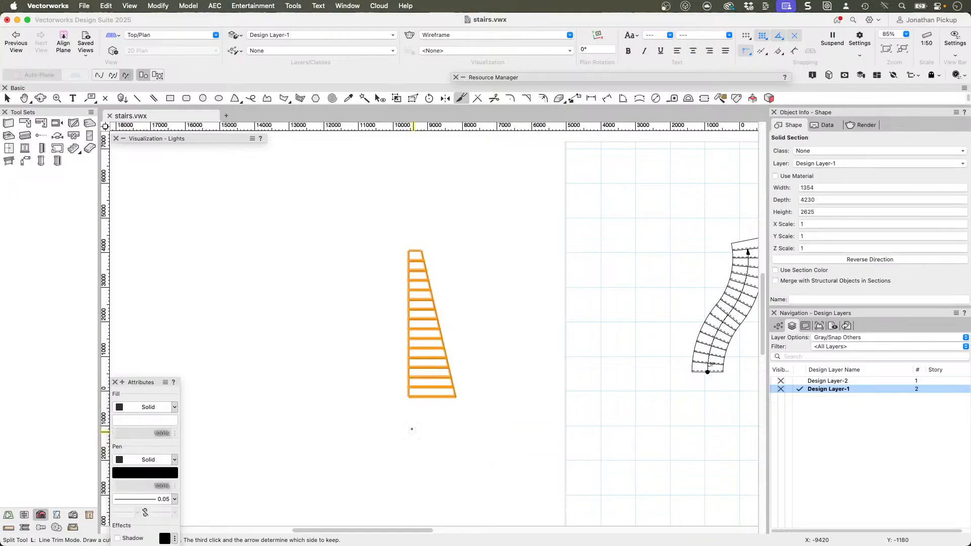
pyautogui.press('x')
pyautogui.moveTo(462, 283)
pyautogui.keyDown('ctrl'); pyautogui.mouseDown(button='middle')
pyautogui.moveTo(345, 245)
pyautogui.moveTo(293, 110)
pyautogui.mouseUp(button='middle'); pyautogui.keyUp('ctrl')
pyautogui.scroll(3, 366, 175)
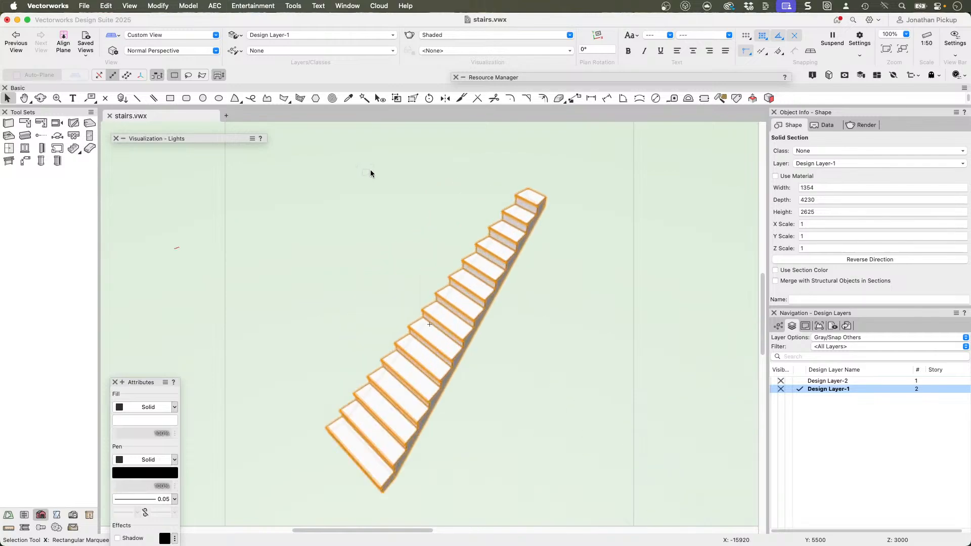
# Step: In Top/Plan view, mirror a duplicate of the trimmed stair across its slanted edge and show both halves in 3D
pyautogui.press('super+5')
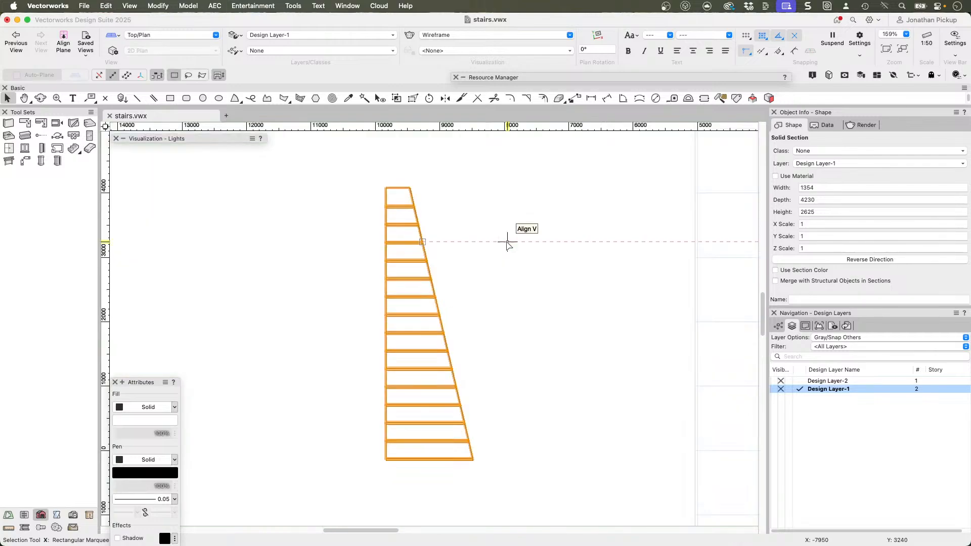
pyautogui.click(538, 314)
pyautogui.scroll(-3, 524, 322)
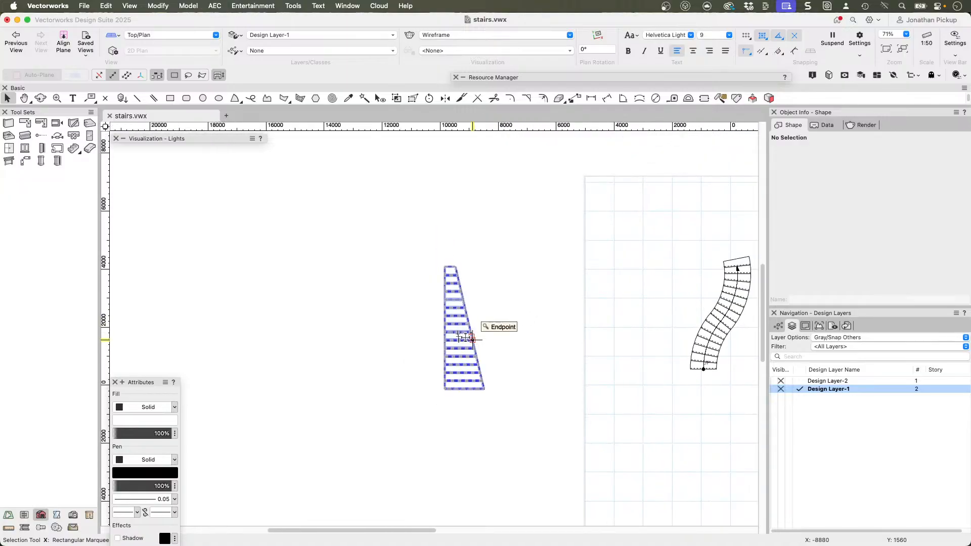
pyautogui.scroll(3, 466, 338)
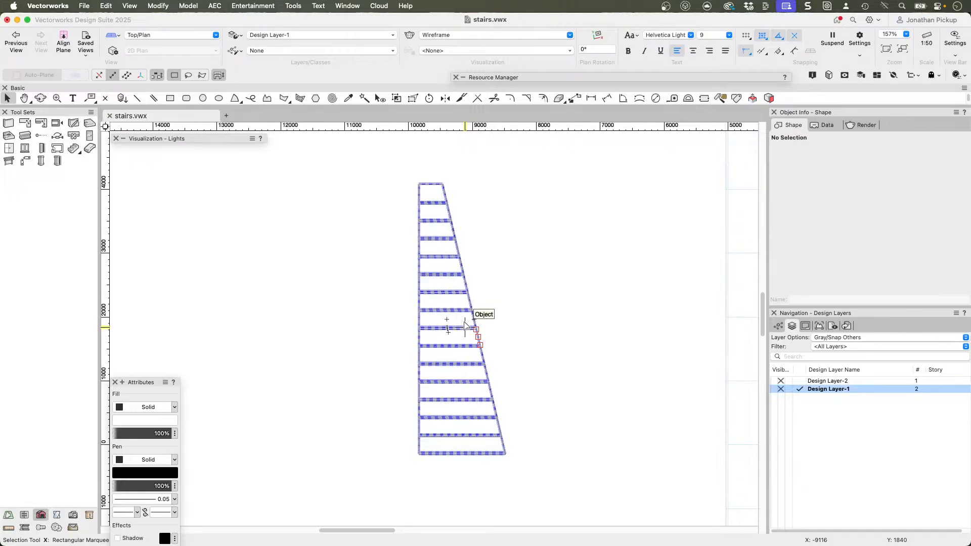
pyautogui.click(465, 324)
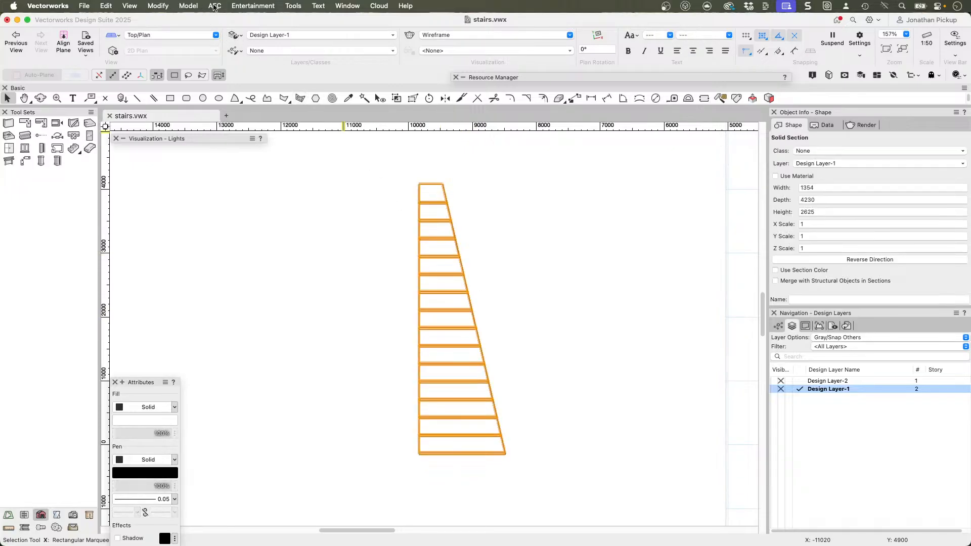
pyautogui.click(215, 6)
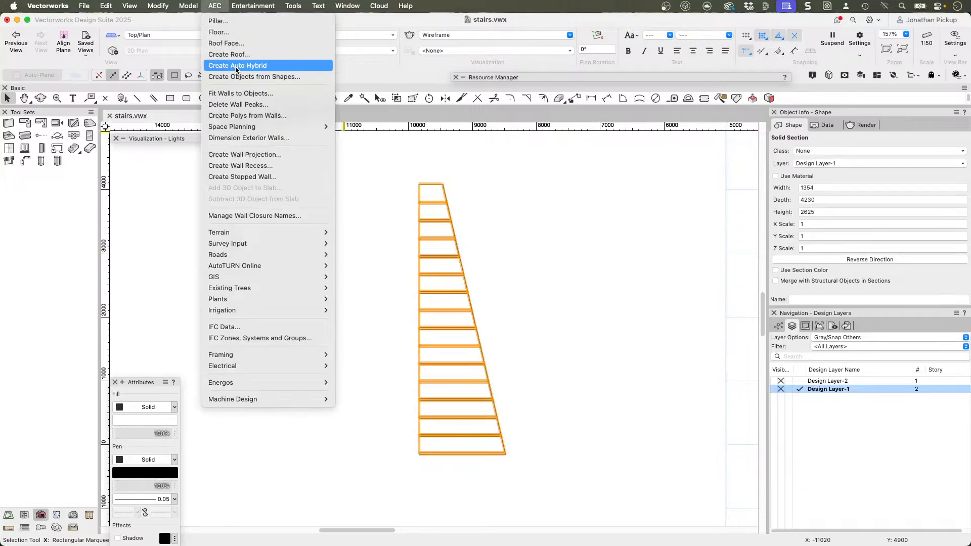
pyautogui.click(547, 250)
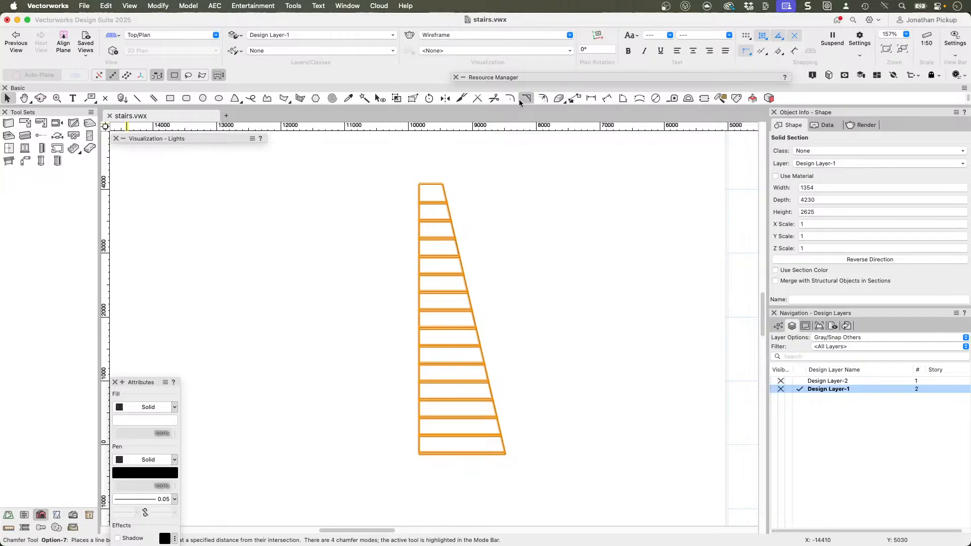
pyautogui.click(445, 98)
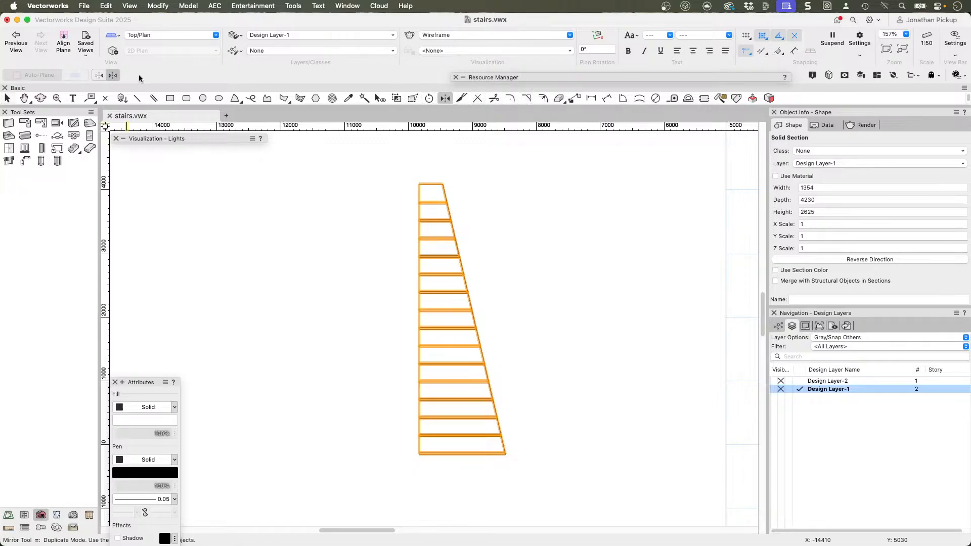
pyautogui.click(443, 184)
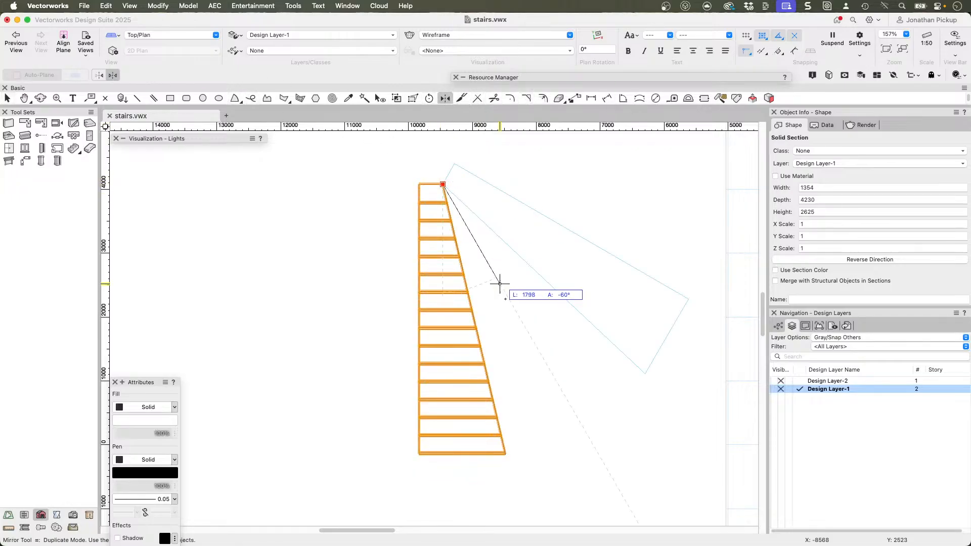
pyautogui.click(505, 454)
pyautogui.press('x')
pyautogui.moveTo(579, 331)
pyautogui.keyDown('ctrl'); pyautogui.mouseDown(button='middle')
pyautogui.moveTo(633, 130)
pyautogui.moveTo(609, 186)
pyautogui.mouseUp(button='middle'); pyautogui.keyUp('ctrl')
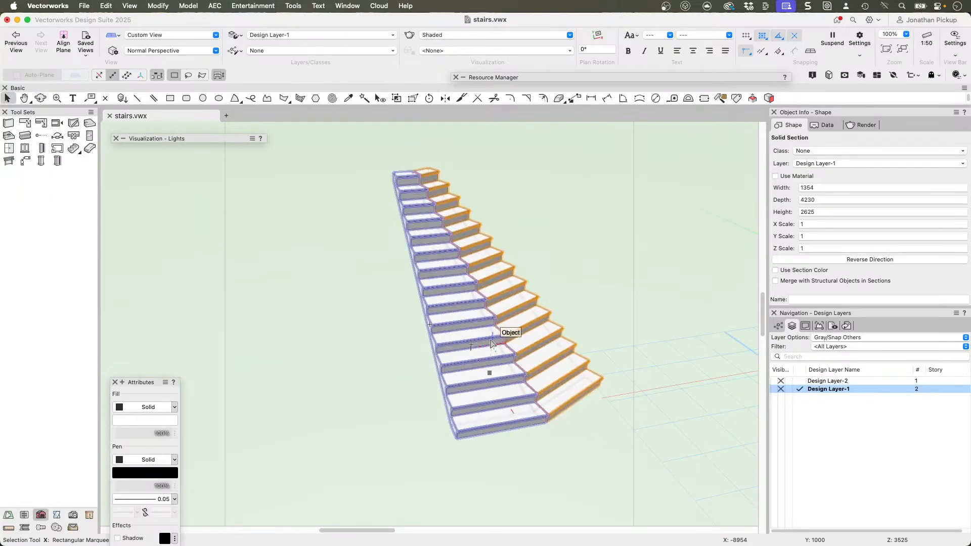
# Step: Create an Auto Hybrid from the two mirrored stair halves, accepting the change to Top/Plan view
pyautogui.keyDown('shift'); pyautogui.click(501, 327); pyautogui.keyUp('shift')
pyautogui.click(350, 98)
pyautogui.press('x')
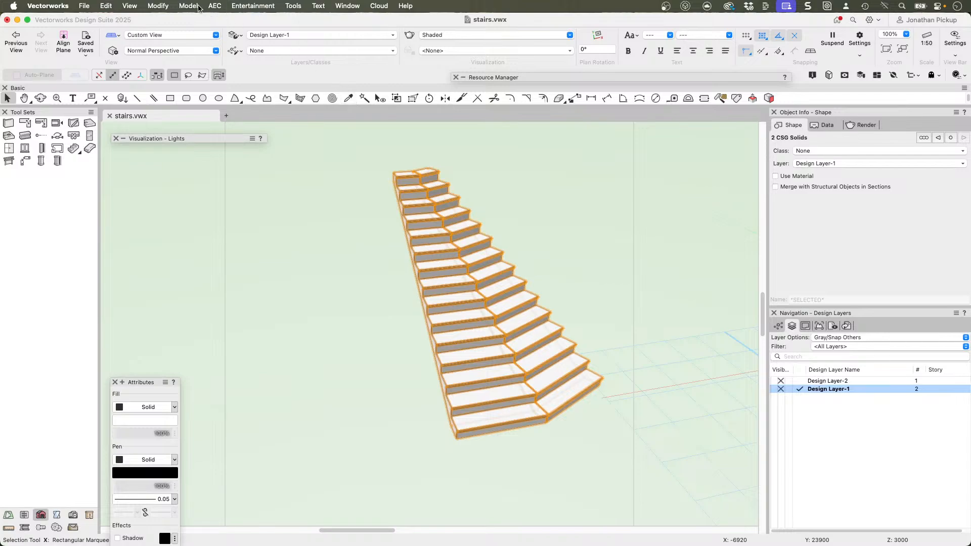
pyautogui.click(207, 6)
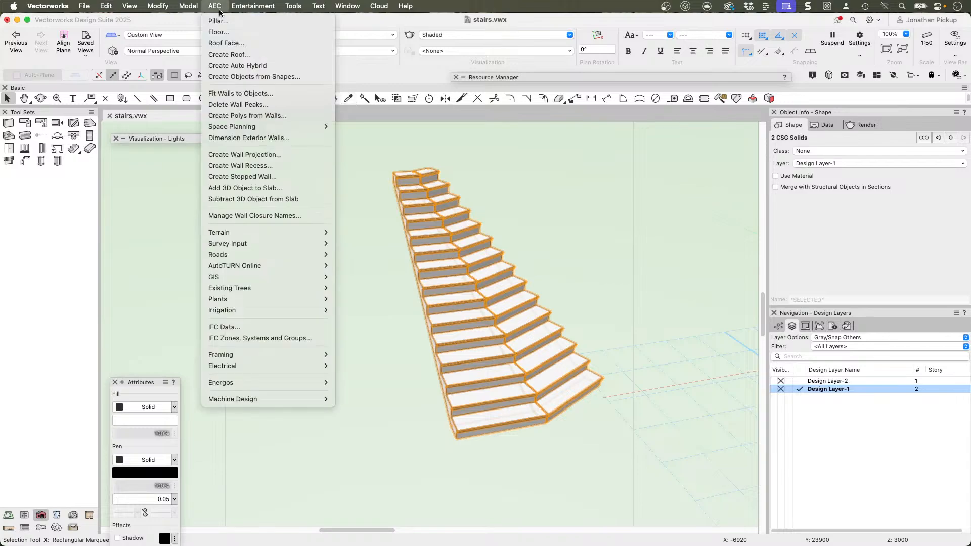
pyautogui.click(231, 66)
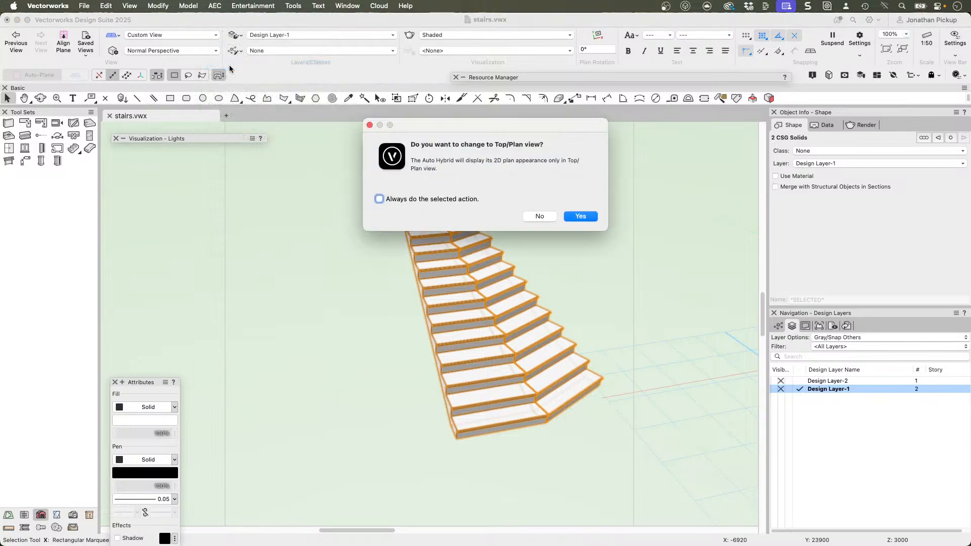
pyautogui.click(589, 216)
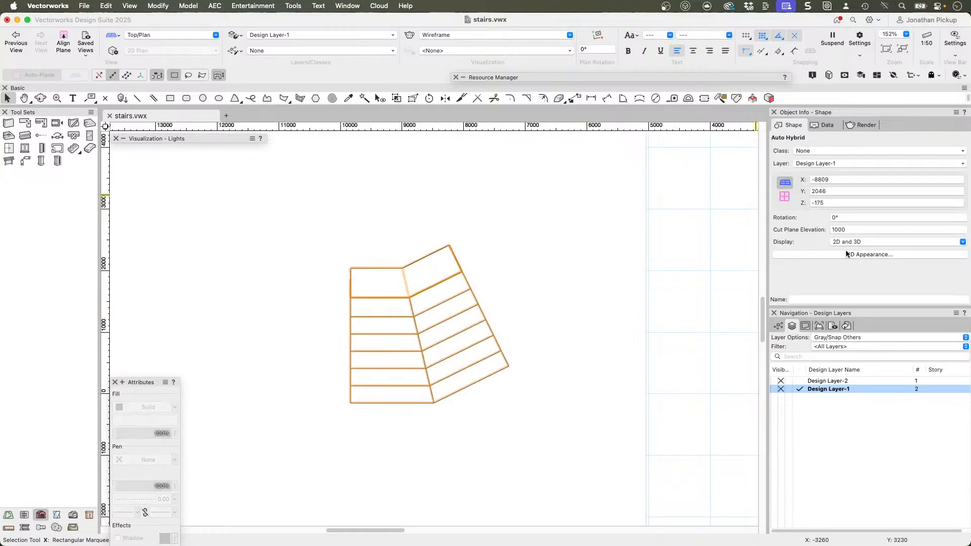
# Step: Check the Auto Hybrid's Cut Plane Elevation and examine how the lower treads meet at the mitre in plan and shaded Top view
pyautogui.click(852, 227)
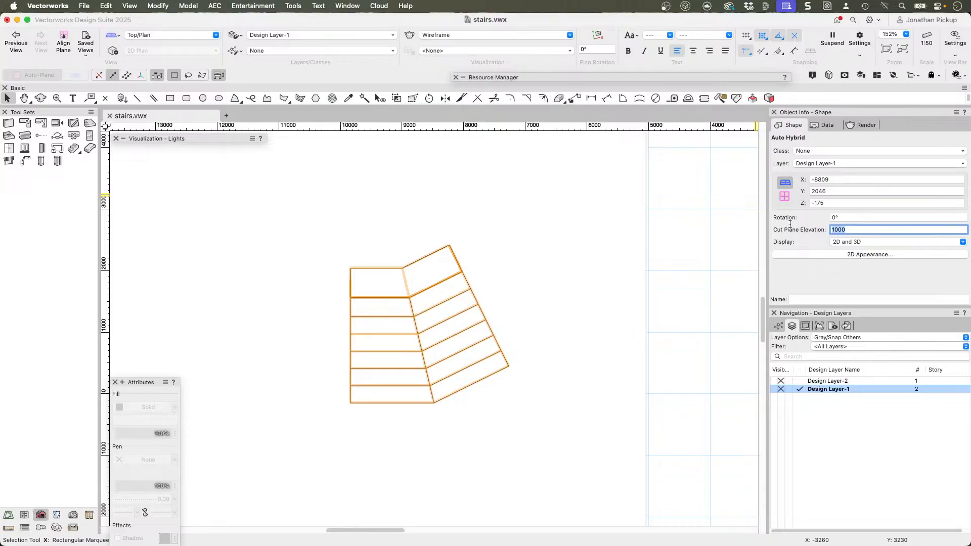
pyautogui.press('Return')
pyautogui.click(525, 349)
pyautogui.scroll(5, 431, 386)
pyautogui.moveTo(431, 355); pyautogui.dragTo(477, 394, button='middle')
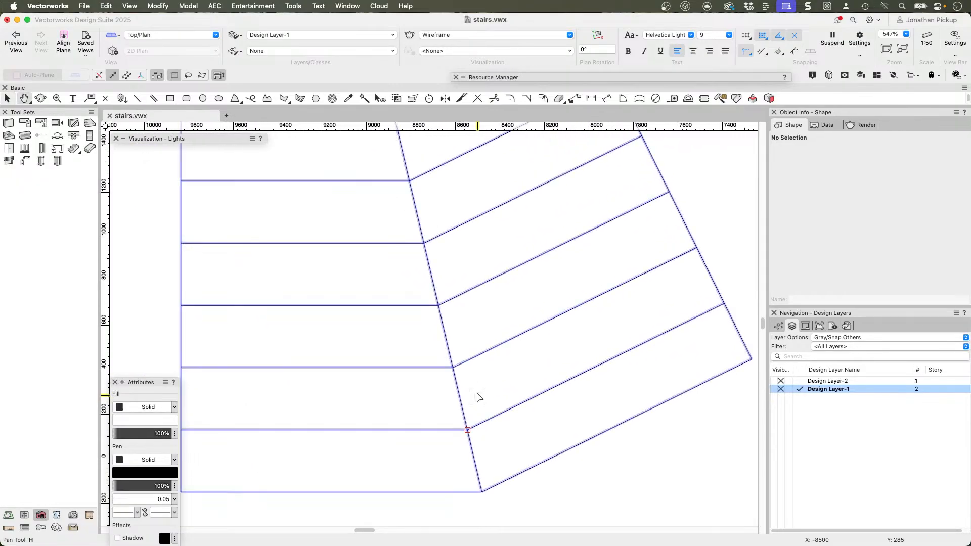
pyautogui.press('5')
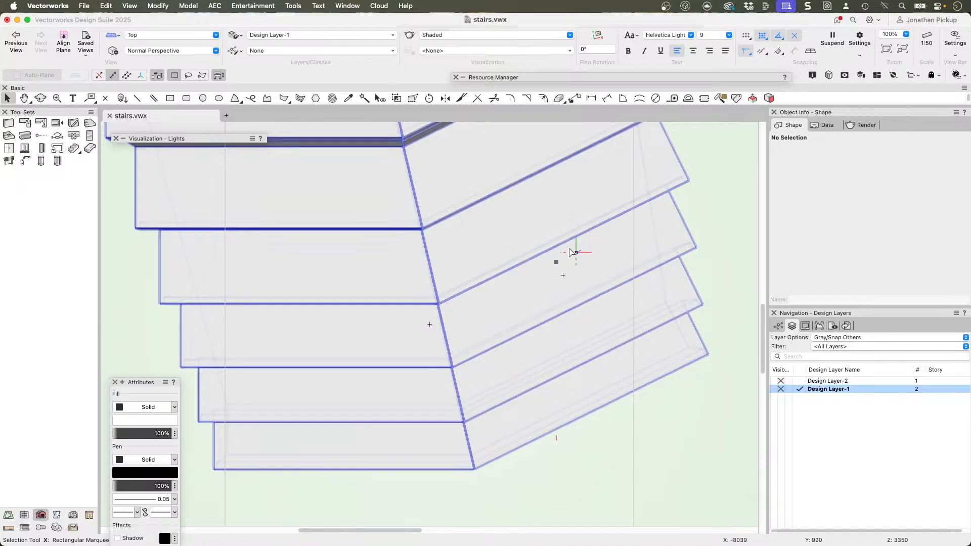
# Step: Examine how the mitred stair's treads and nosings join in wireframe Top and 3D views, and in shaded 3D
pyautogui.press('super+shift+w')
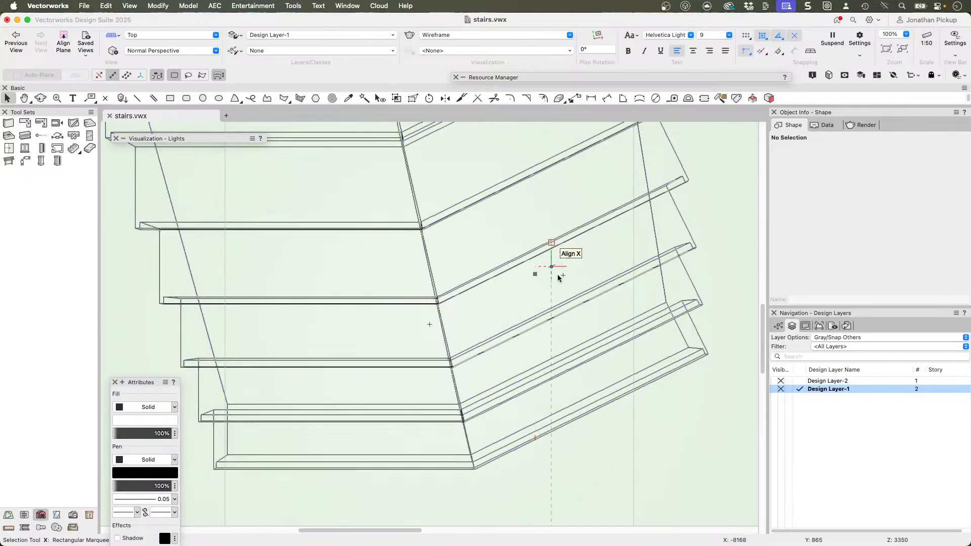
pyautogui.hotkey('shift', 'c')
pyautogui.moveTo(550, 318)
pyautogui.mouseDown()
pyautogui.moveTo(573, 244)
pyautogui.moveTo(632, 123)
pyautogui.moveTo(609, 232)
pyautogui.mouseUp()
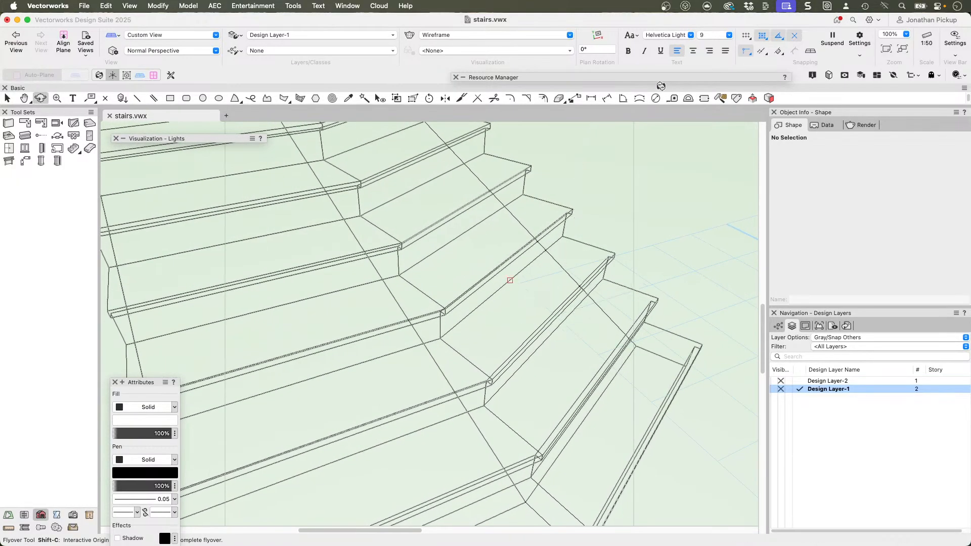
pyautogui.press('x')
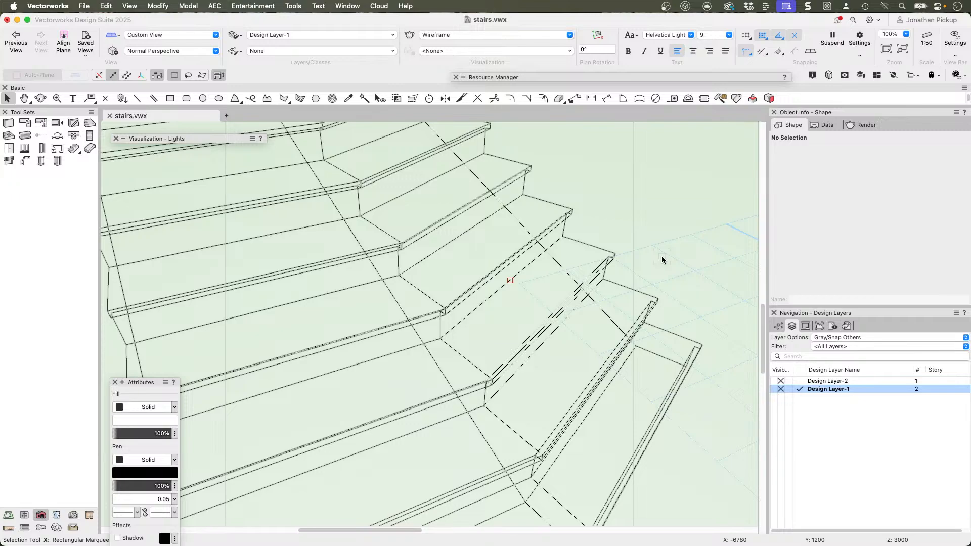
pyautogui.press('super+shift+s')
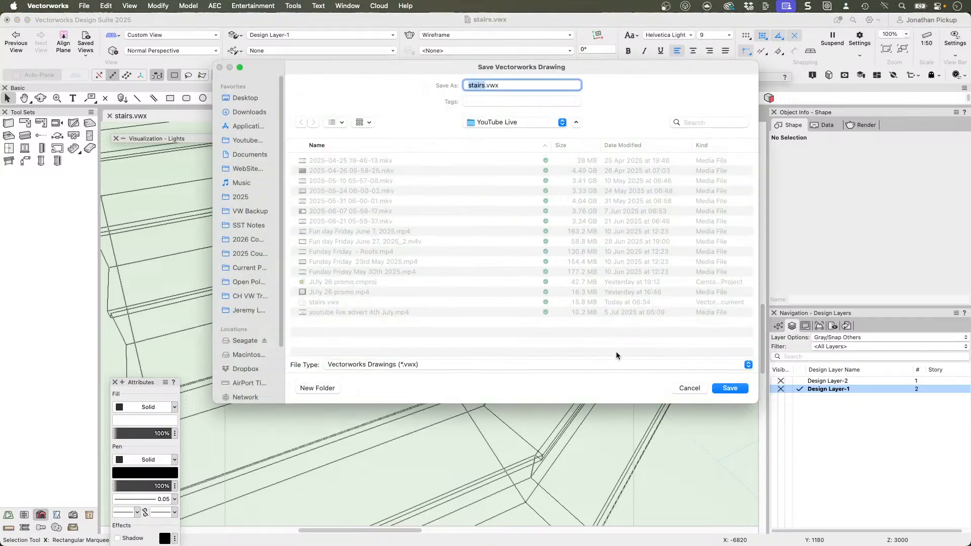
pyautogui.press('Escape')
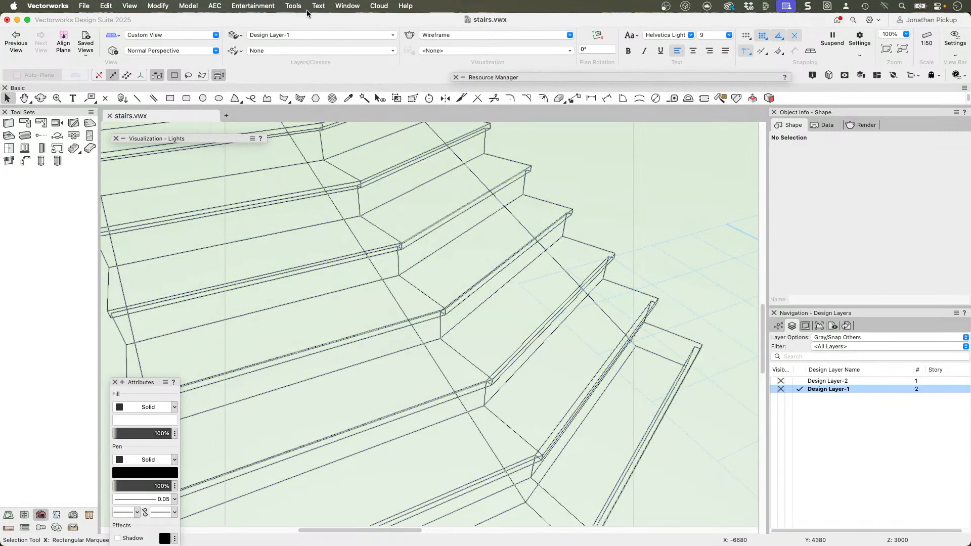
pyautogui.click(469, 35)
pyautogui.click(461, 64)
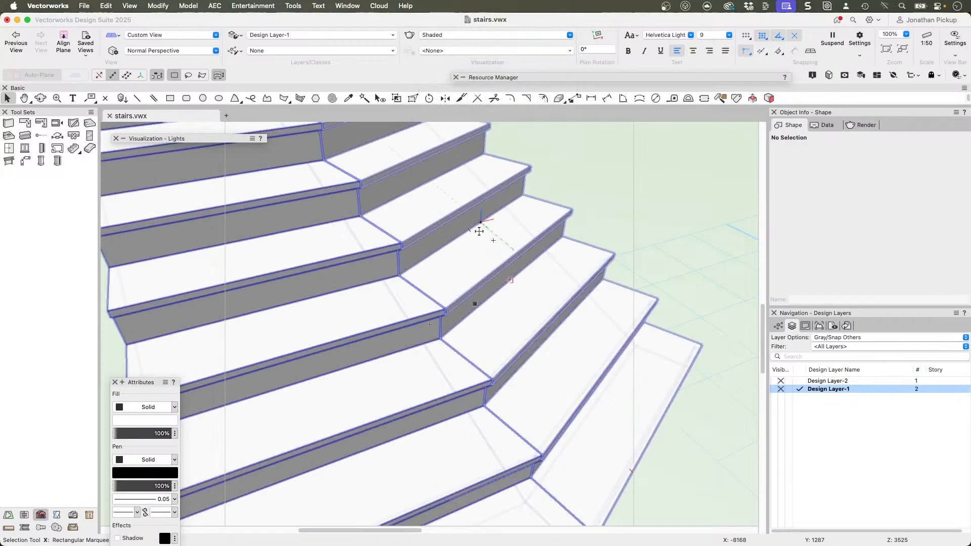
pyautogui.scroll(-3, 479, 230)
pyautogui.moveTo(483, 245); pyautogui.dragTo(509, 260, button='middle')
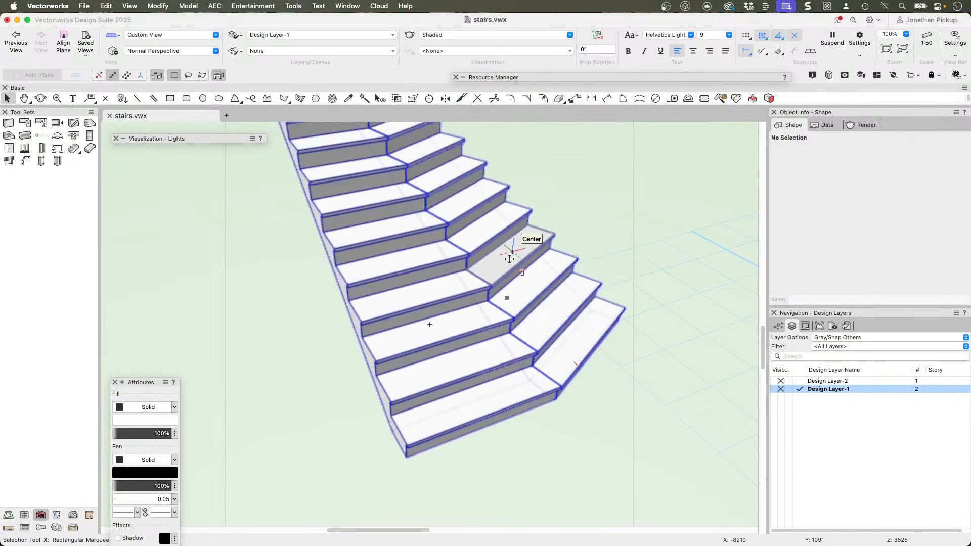
# Step: In Top/Plan view, draw a Railing Glass Panels Herculite railing along the stair's straight vertical edge from head to foot, and show it in 3D
pyautogui.click(510, 259)
pyautogui.press('F5')
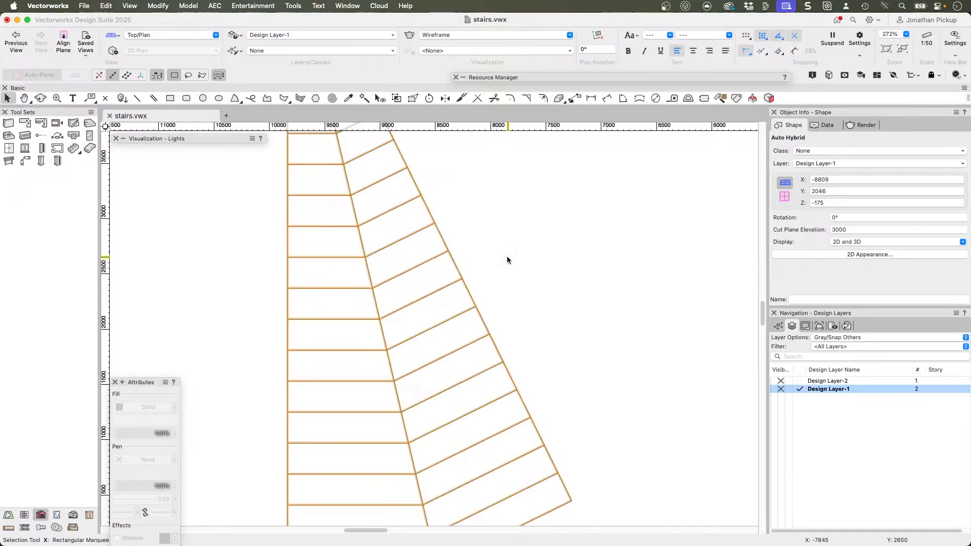
pyautogui.scroll(-3, 506, 260)
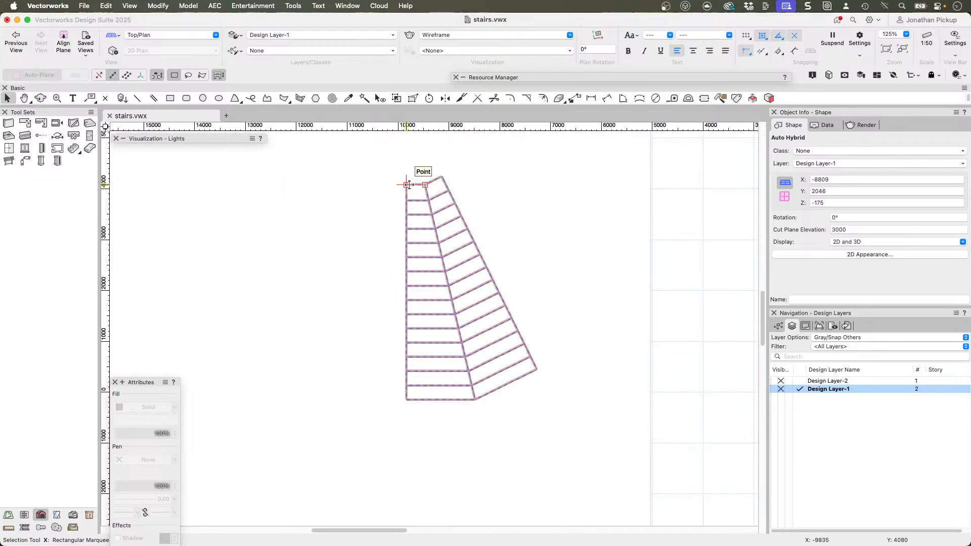
pyautogui.click(11, 161)
pyautogui.click(406, 186)
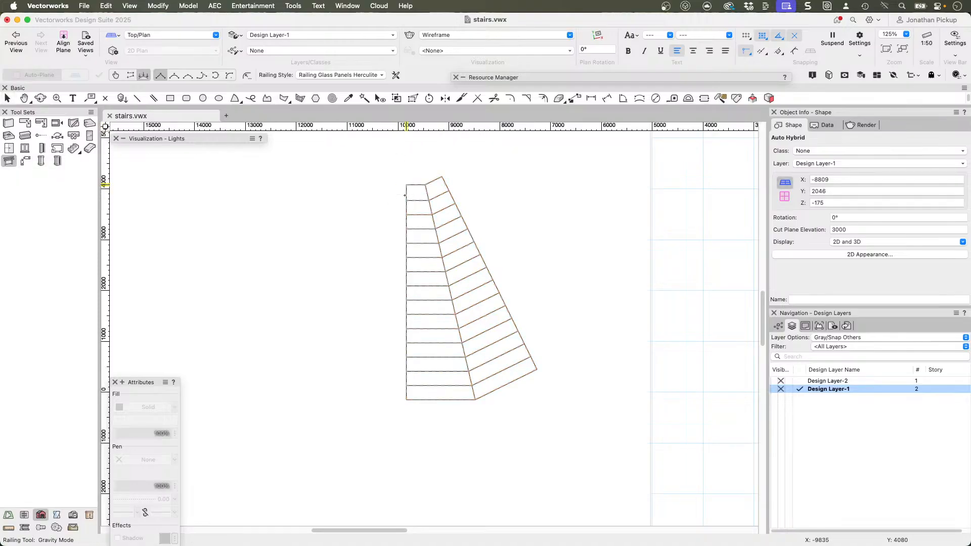
pyautogui.doubleClick(406, 400)
pyautogui.hotkey('shift', 'c')
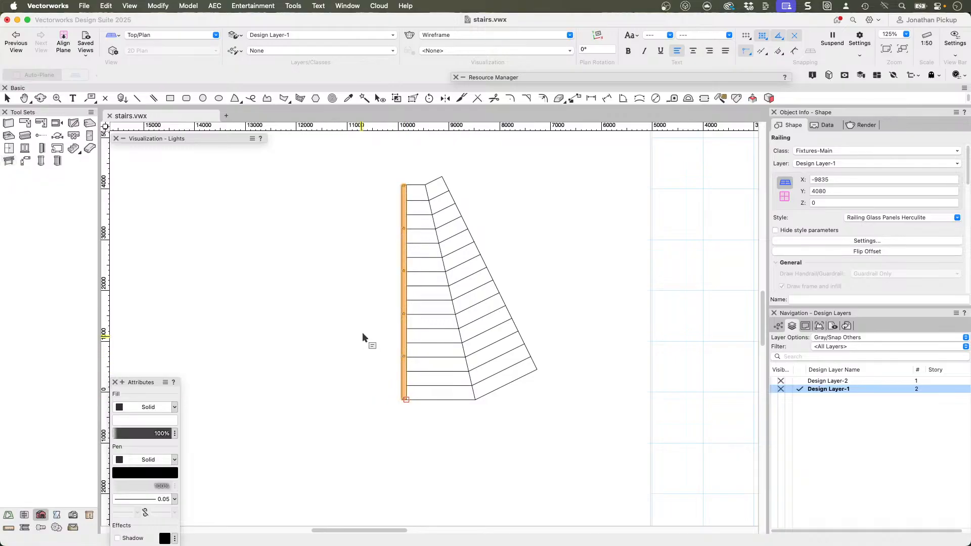
pyautogui.moveTo(364, 339); pyautogui.dragTo(477, 287)
pyautogui.keyDown('ctrl'); pyautogui.moveTo(477, 287); pyautogui.dragTo(591, 107, button='middle'); pyautogui.keyUp('ctrl')
pyautogui.press('x')
pyautogui.moveTo(381, 331); pyautogui.dragTo(443, 348, button='middle')
pyautogui.click(416, 430)
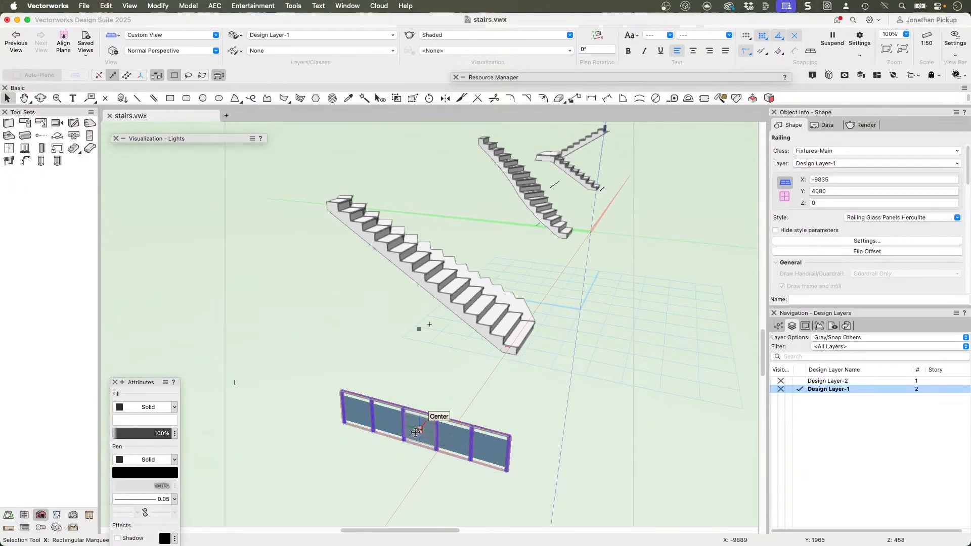
# Step: Flip the railing's offset to the other side of its path and check its position against the stair in Top/Plan view
pyautogui.hotkey('shift', 'c')
pyautogui.moveTo(538, 396); pyautogui.dragTo(669, 288)
pyautogui.press('x')
pyautogui.click(850, 251)
pyautogui.press('super+5')
pyautogui.scroll(2, 453, 221)
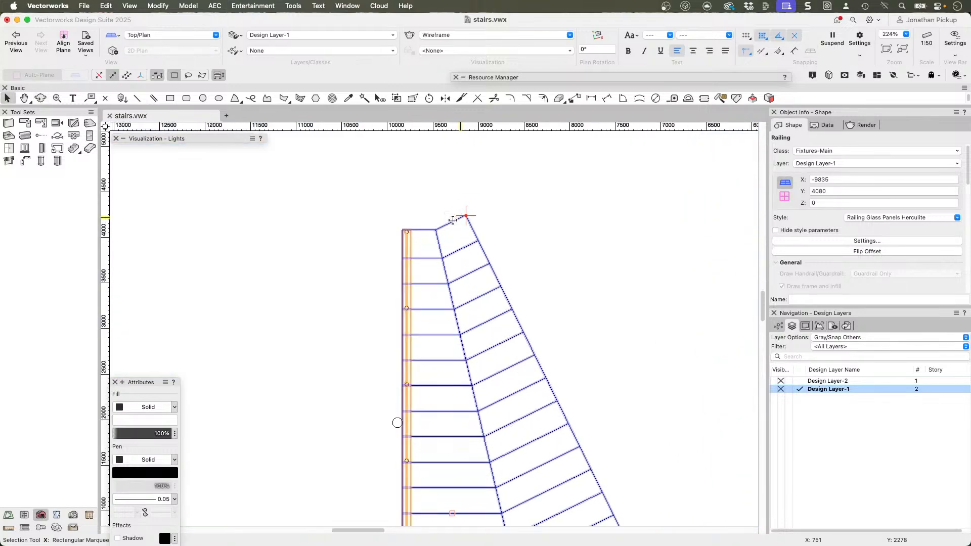
pyautogui.scroll(-3, 427, 313)
# Step: In a 3D view, move the railing vertically so it sits at a Z height of 6000
pyautogui.moveTo(428, 312)
pyautogui.keyDown('ctrl'); pyautogui.mouseDown(button='middle')
pyautogui.moveTo(453, 316)
pyautogui.moveTo(574, 192)
pyautogui.moveTo(615, 116)
pyautogui.mouseUp(button='middle'); pyautogui.keyUp('ctrl')
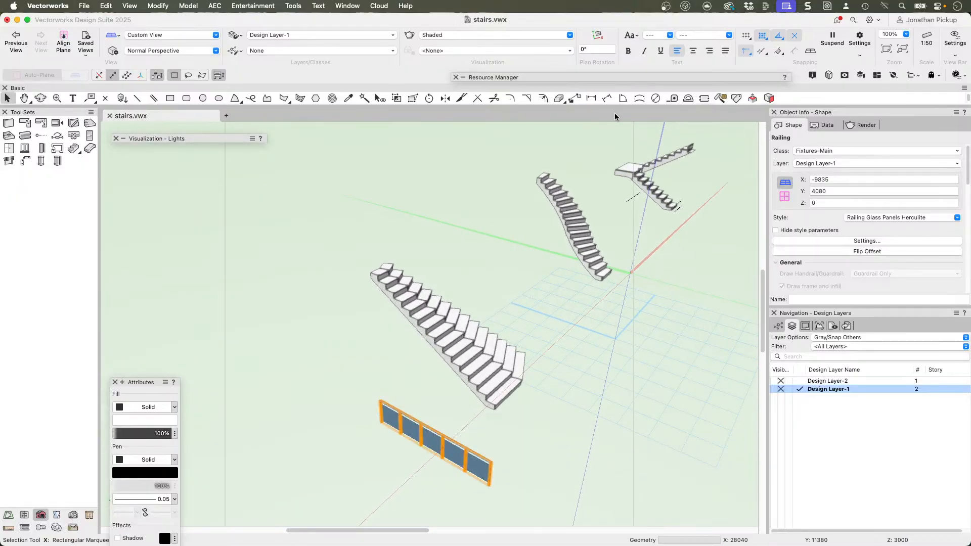
pyautogui.press('alt+super+m')
pyautogui.press('Tab')
pyautogui.press('Return')
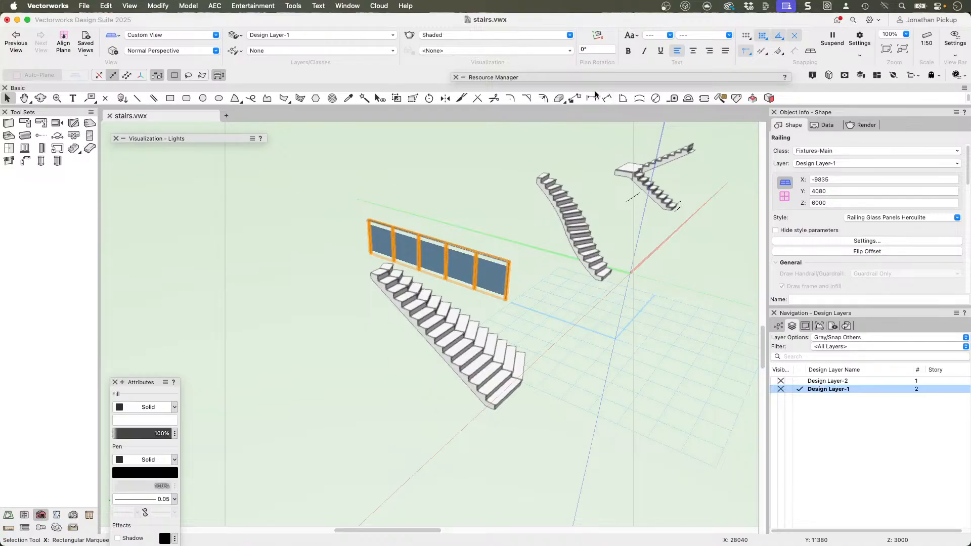
# Step: Reshape the raised railing in 3D, lowering its foot end so that it follows the slope of the stair
pyautogui.click(413, 99)
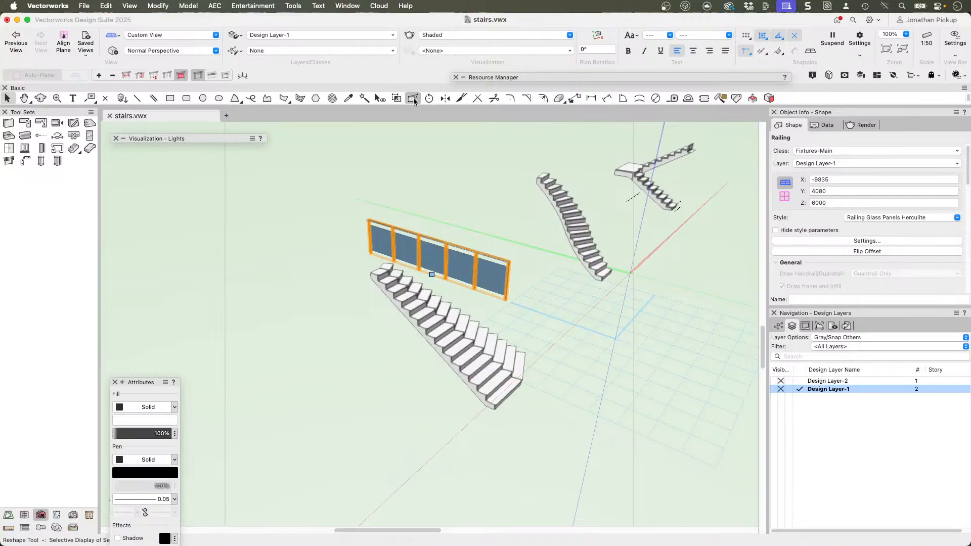
pyautogui.click(243, 76)
pyautogui.keyDown('ctrl'); pyautogui.moveTo(473, 230); pyautogui.dragTo(345, 233, button='middle'); pyautogui.keyUp('ctrl')
# Step: In Top/Plan view, mirror a duplicate of the sloping railing across the stair's mitre line and inspect both railings in 3D
pyautogui.press('super+5')
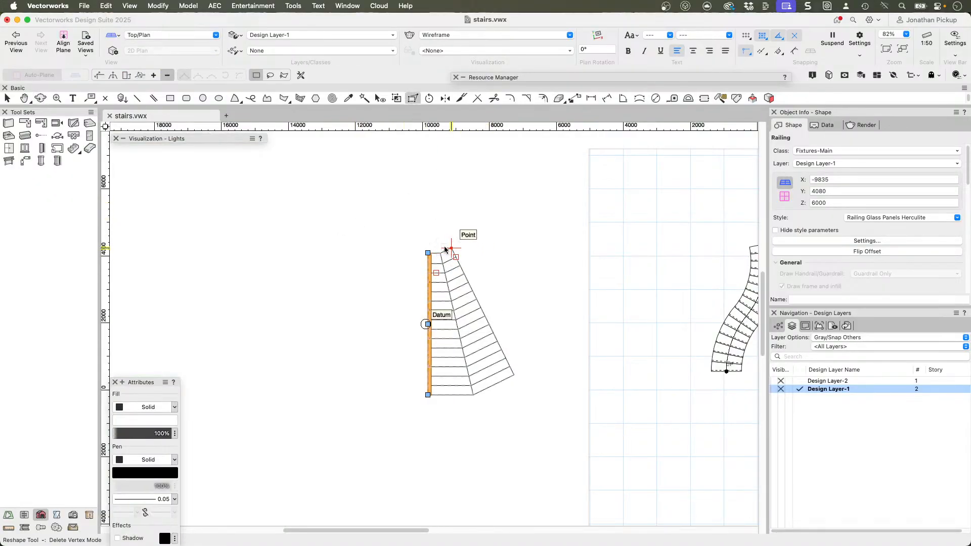
pyautogui.click(445, 98)
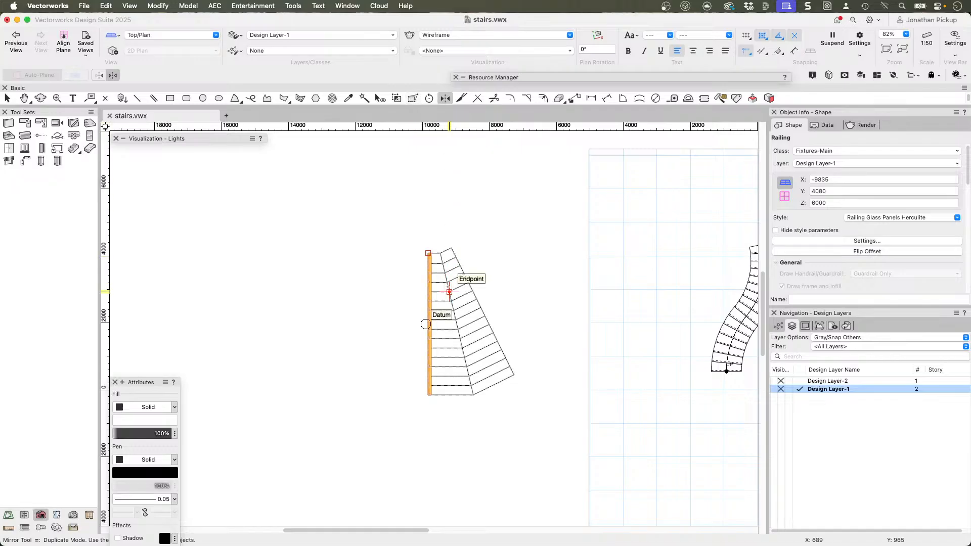
pyautogui.click(443, 264)
pyautogui.click(473, 395)
pyautogui.keyDown('ctrl'); pyautogui.moveTo(485, 374); pyautogui.dragTo(498, 179, button='middle'); pyautogui.keyUp('ctrl')
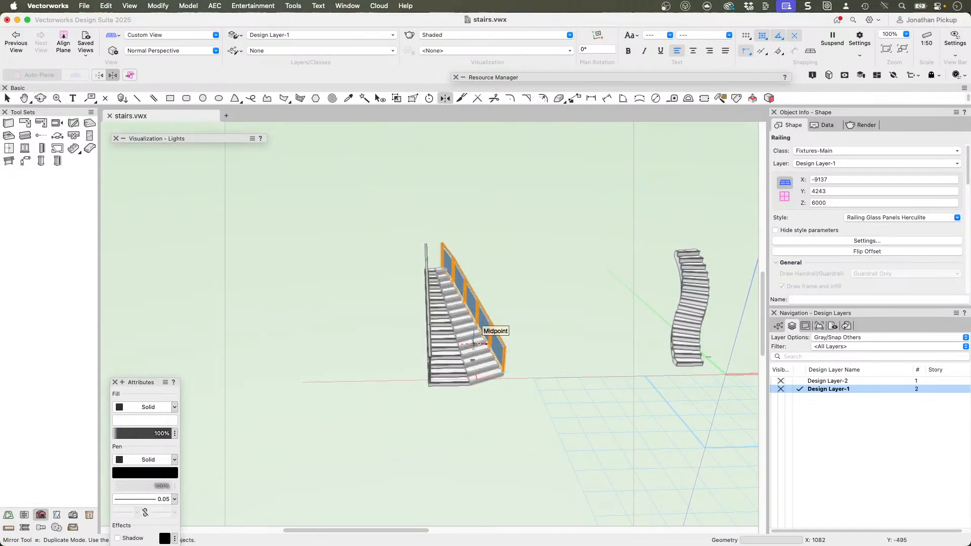
pyautogui.scroll(3, 485, 333)
pyautogui.scroll(1, 484, 332)
pyautogui.keyDown('ctrl'); pyautogui.moveTo(524, 322); pyautogui.dragTo(458, 274, button='middle'); pyautogui.keyUp('ctrl')
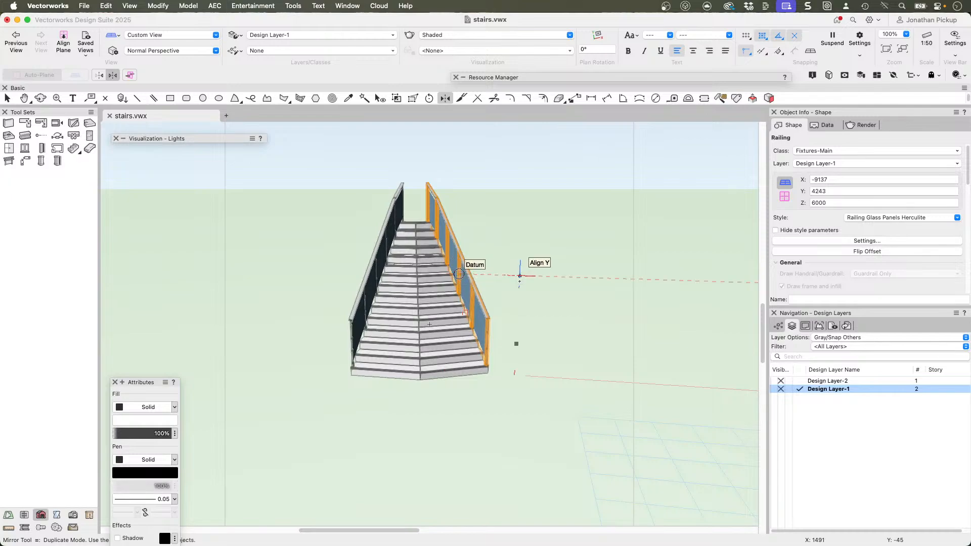
# Step: Delete the two railings on the mitred stair and bring the neighbouring curved stair into view
pyautogui.press('BackSpace')
pyautogui.press('x')
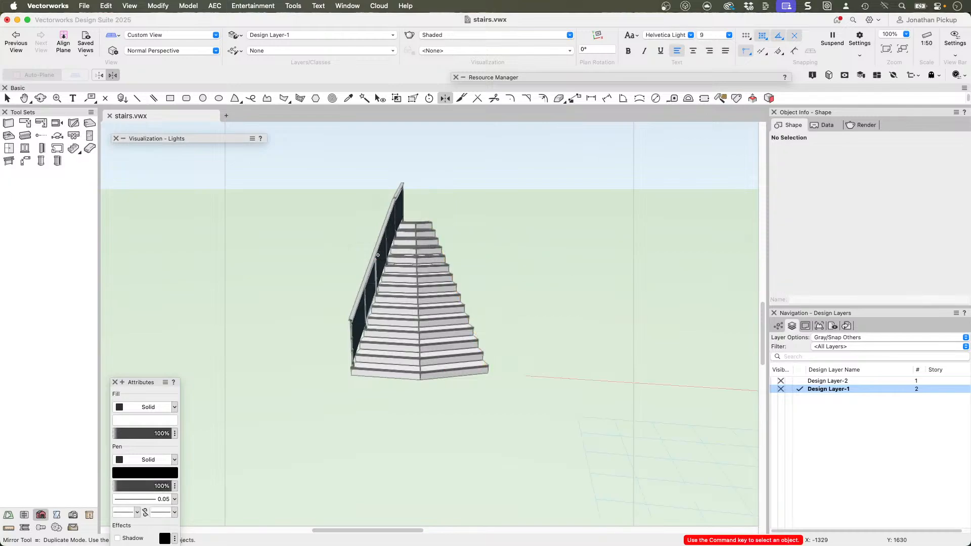
pyautogui.click(377, 253)
pyautogui.press('BackSpace')
pyautogui.click(422, 292)
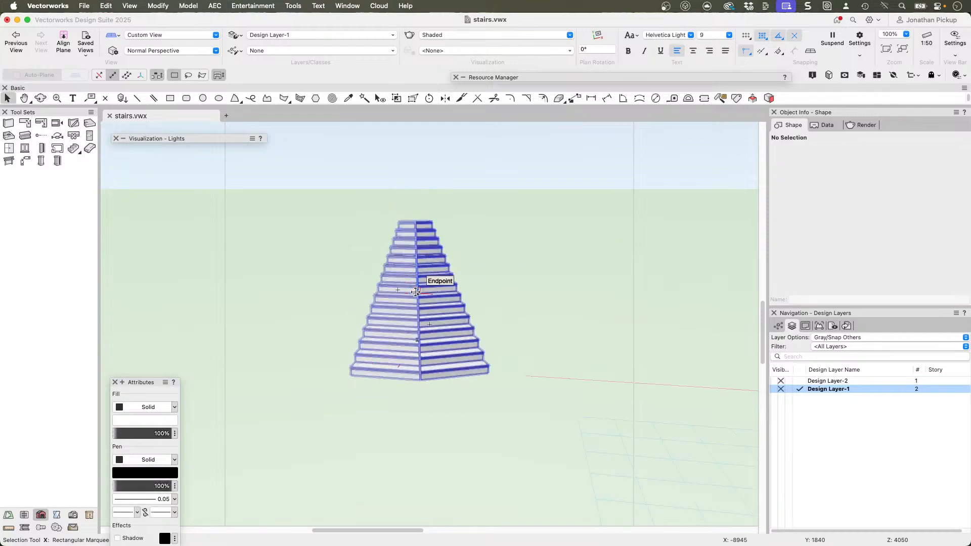
pyautogui.scroll(-2, 471, 314)
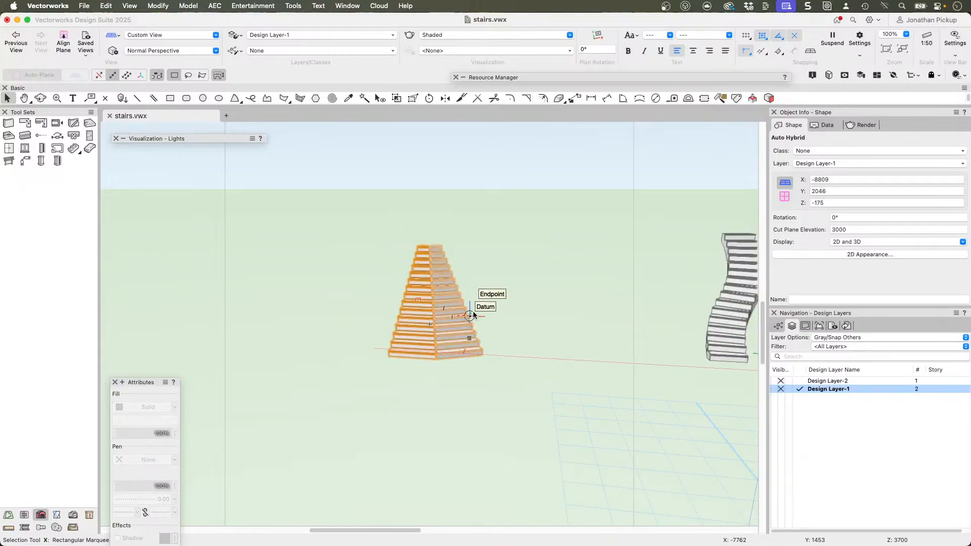
pyautogui.moveTo(473, 314); pyautogui.dragTo(310, 340, button='middle')
# Step: Trim the curved Custom Stair with the Split tool along a slanted line from its head midpoint past its foot, keeping the left part
pyautogui.click(560, 375)
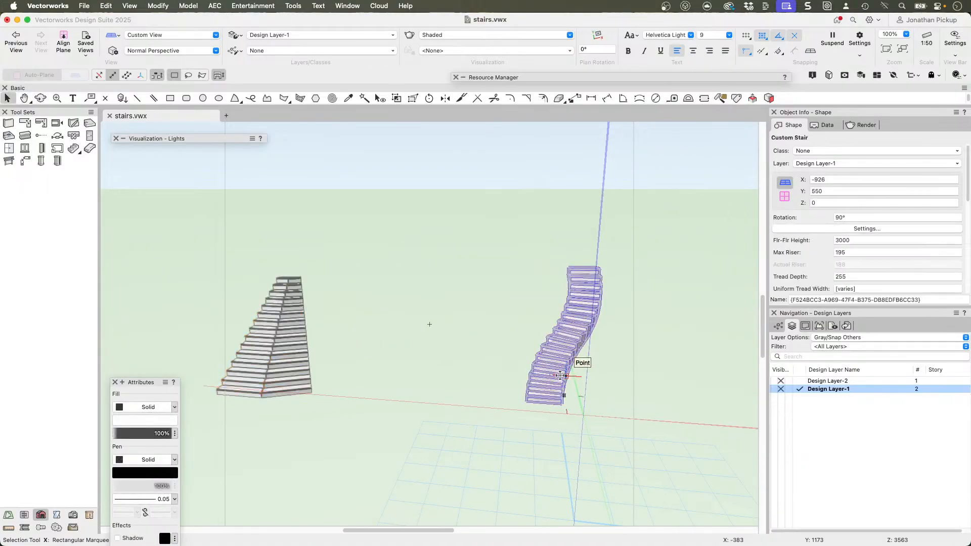
pyautogui.press('super+5')
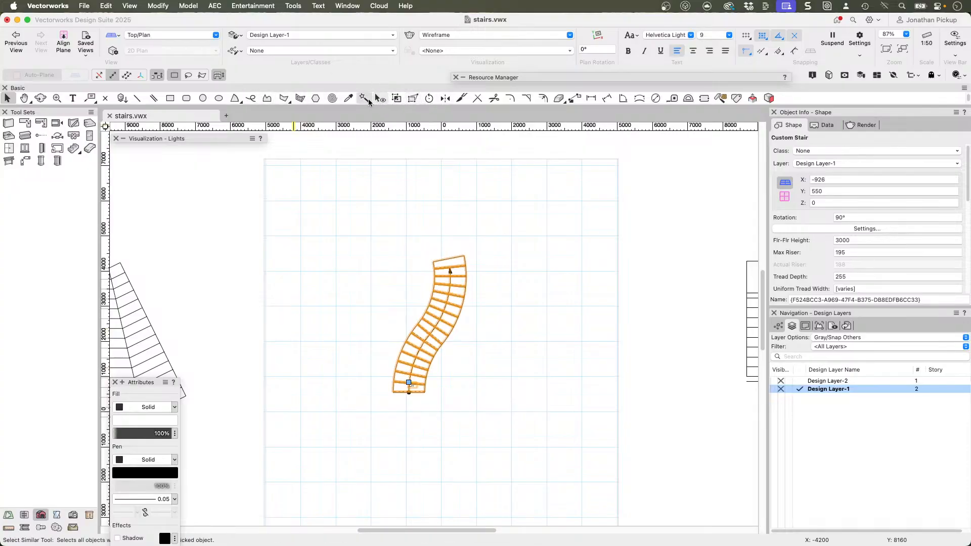
pyautogui.click(461, 98)
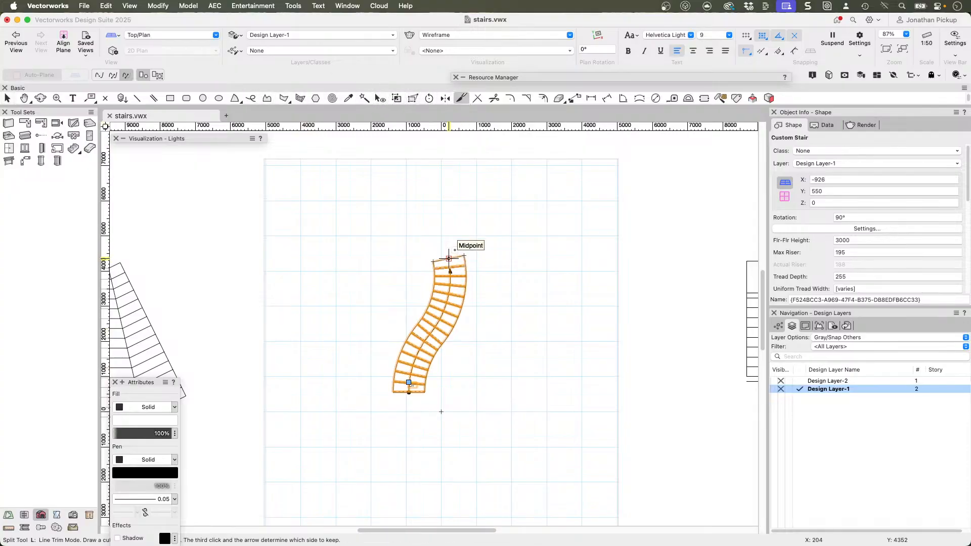
pyautogui.click(449, 258)
pyautogui.click(405, 420)
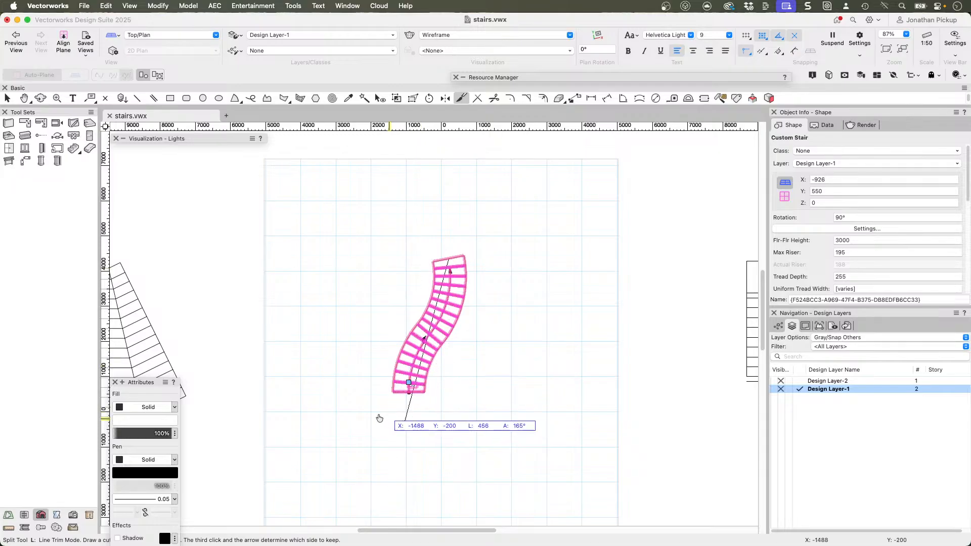
pyautogui.click(305, 389)
pyautogui.hotkey('shift', 'c')
pyautogui.moveTo(444, 351)
pyautogui.mouseDown()
pyautogui.moveTo(360, 267)
pyautogui.moveTo(245, 118)
pyautogui.mouseUp()
pyautogui.press('x')
# Step: In Top view, mirror a duplicate of the trimmed curved stair across its slanted cut edge and inspect the result in 3D
pyautogui.press('5')
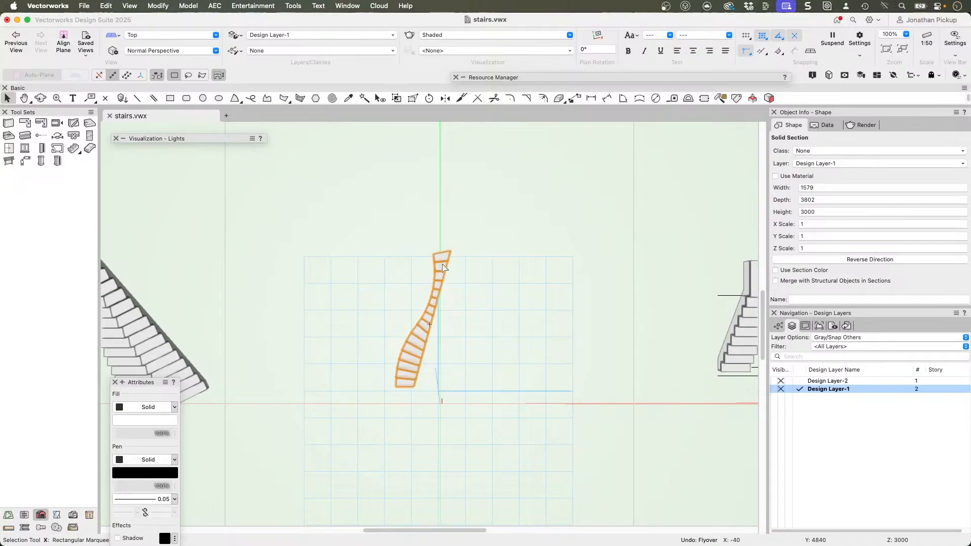
pyautogui.scroll(2, 430, 385)
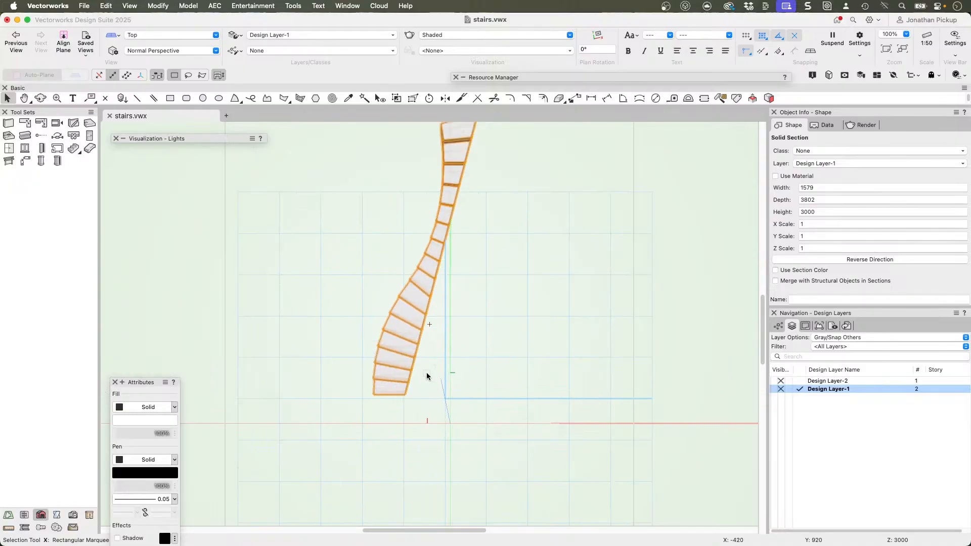
pyautogui.scroll(-2, 423, 375)
pyautogui.click(448, 99)
pyautogui.click(458, 209)
pyautogui.click(412, 389)
pyautogui.keyDown('ctrl'); pyautogui.moveTo(463, 336); pyautogui.dragTo(410, 99, button='middle'); pyautogui.keyUp('ctrl')
pyautogui.moveTo(464, 334); pyautogui.dragTo(615, 325)
# Step: Delete the mirrored duplicate and the remaining trimmed half of the curved stair
pyautogui.press('Delete')
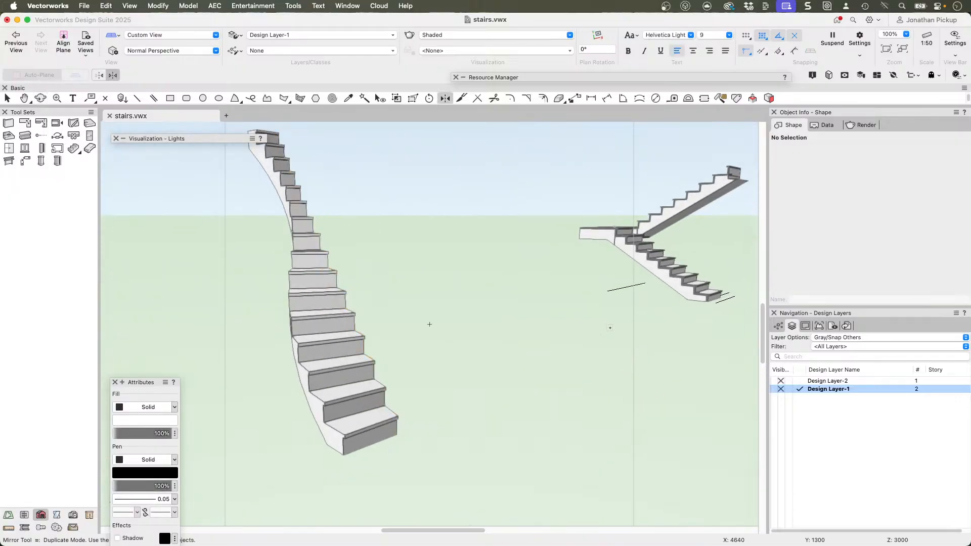
pyautogui.press('c')
pyautogui.press('x')
pyautogui.click(349, 377)
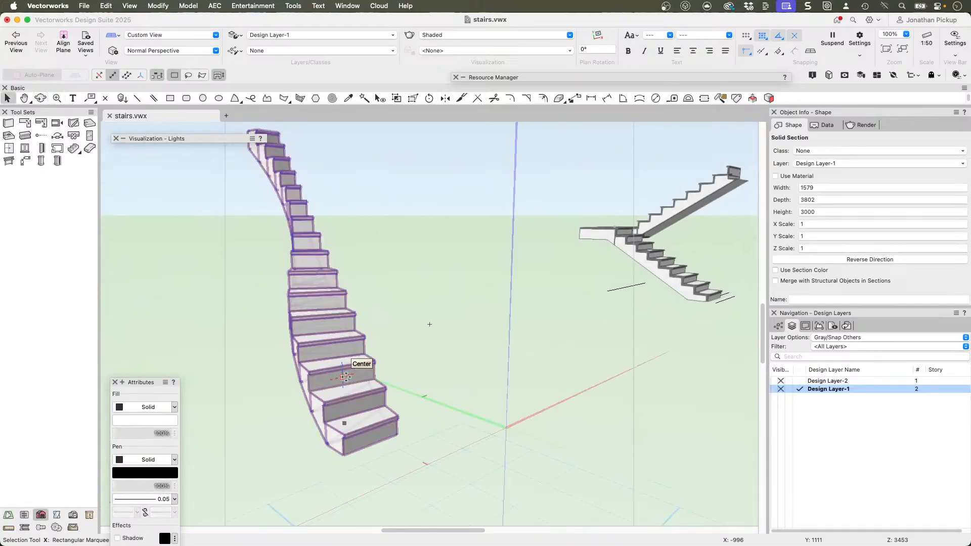
pyautogui.press('Delete')
# Step: Return to Top/Plan view and revert the drawing to its last saved copy, confirming that the changes are discarded
pyautogui.press('F5')
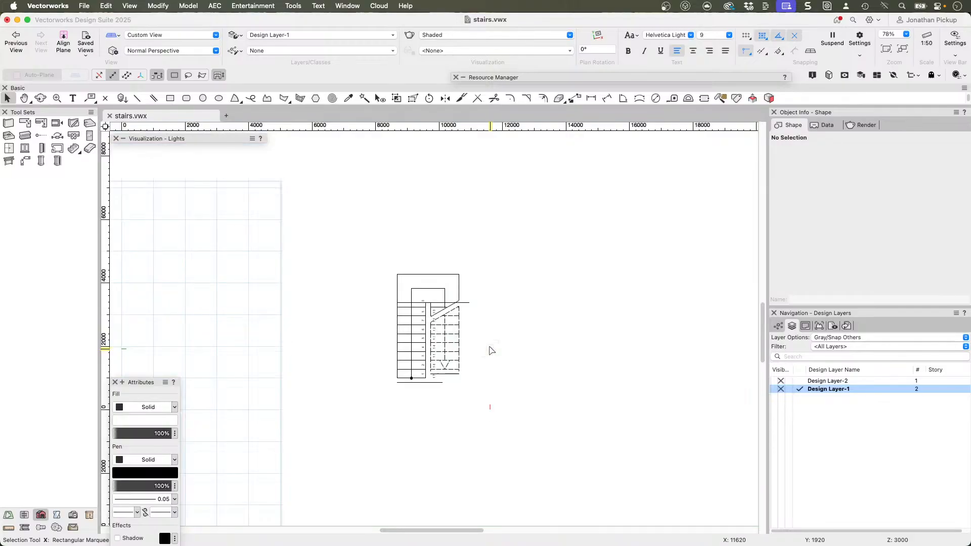
pyautogui.click(84, 5)
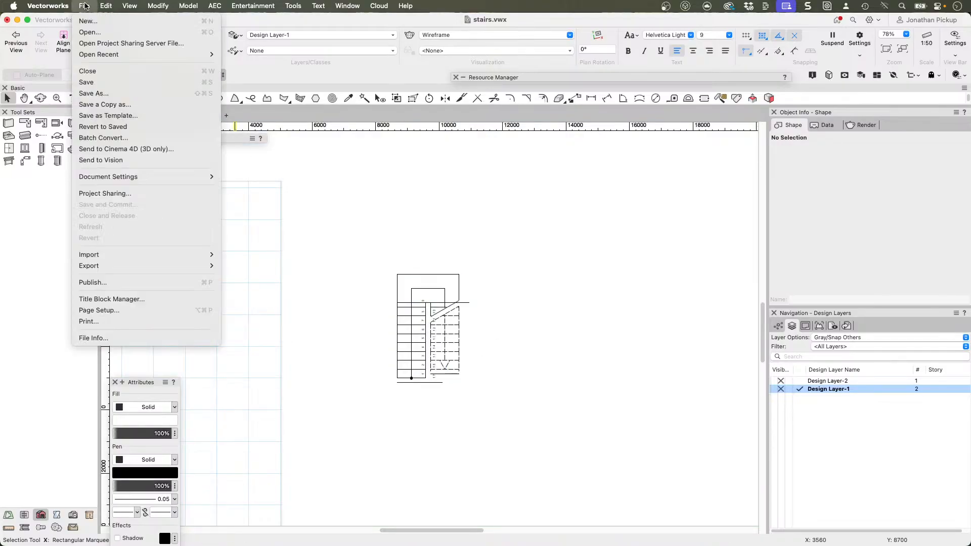
pyautogui.click(123, 127)
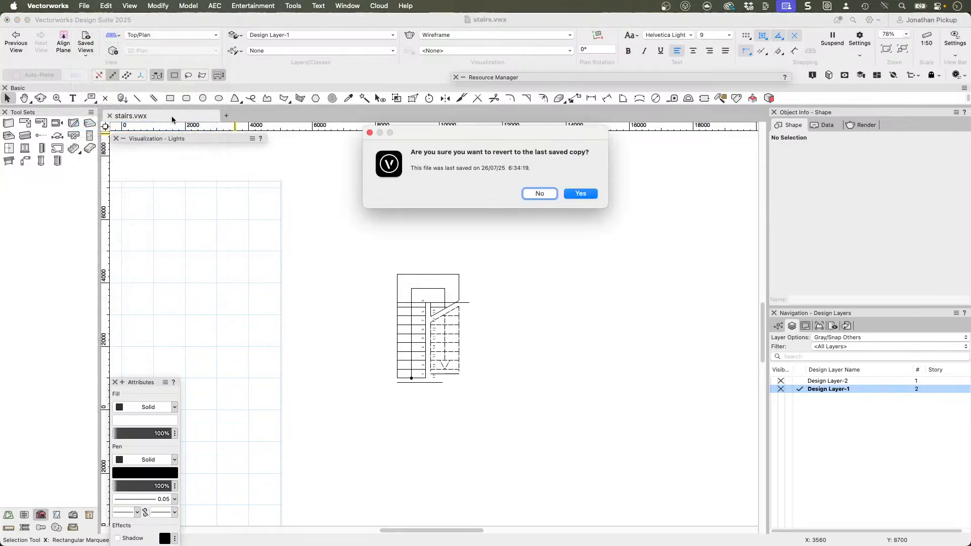
pyautogui.click(578, 194)
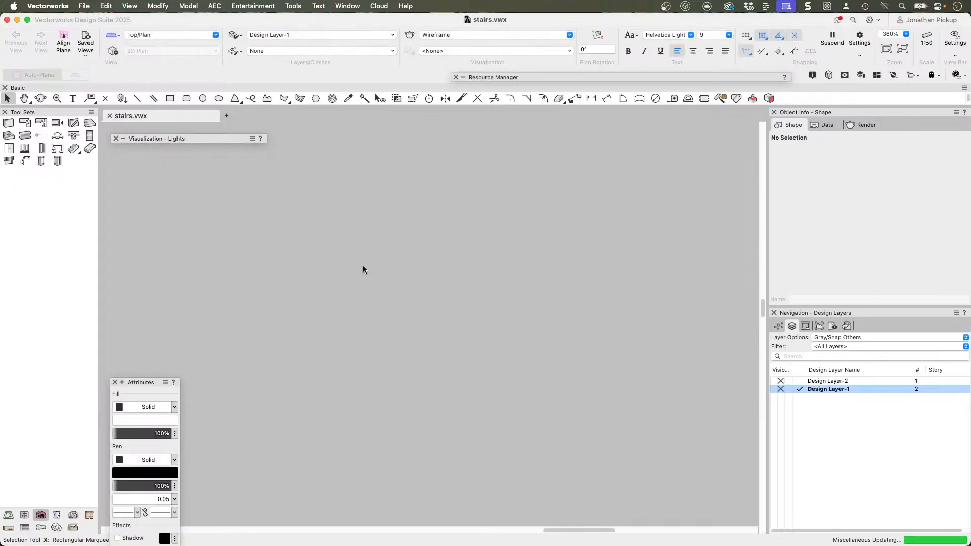
pyautogui.scroll(-10, 407, 279)
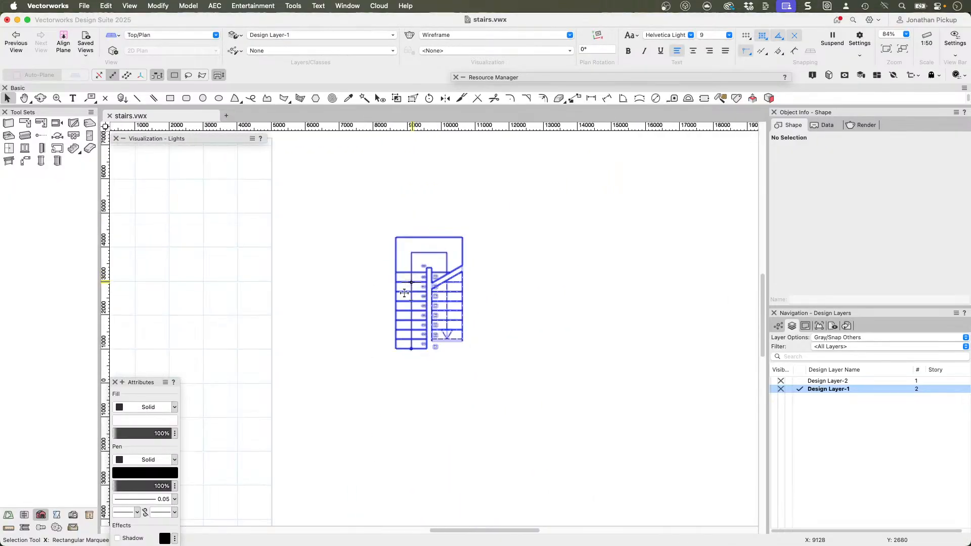
pyautogui.moveTo(364, 302); pyautogui.dragTo(590, 308, button='middle')
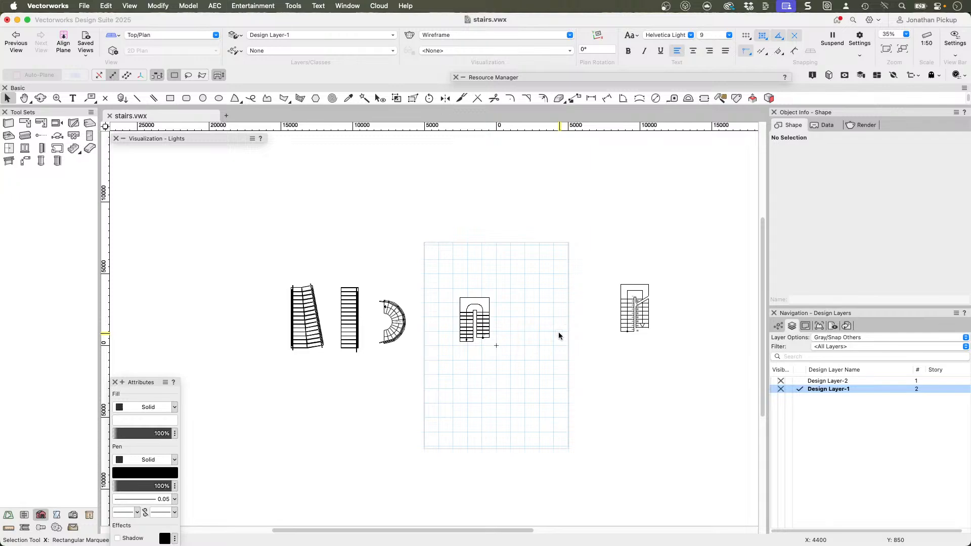
pyautogui.press('3')
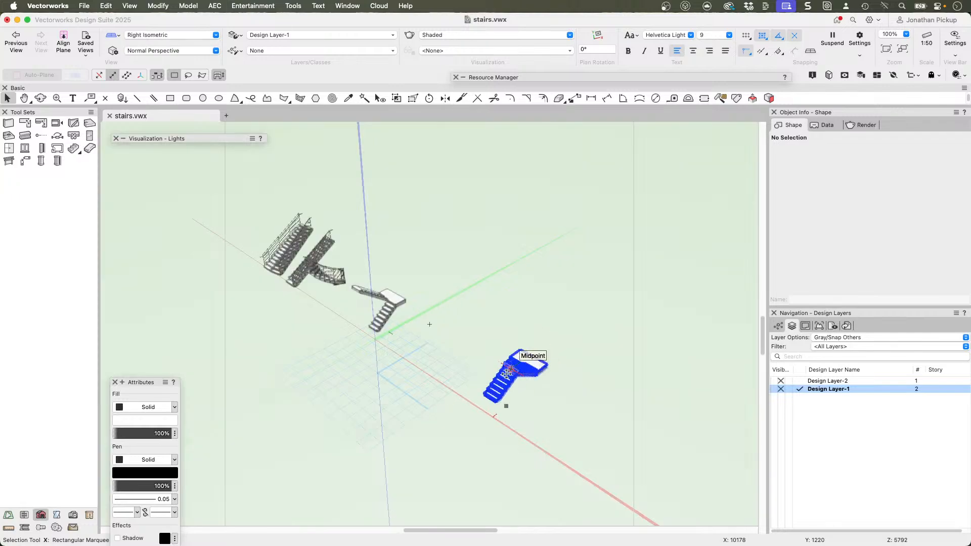
pyautogui.keyDown('ctrl'); pyautogui.moveTo(513, 374); pyautogui.dragTo(614, 375, button='middle'); pyautogui.keyUp('ctrl')
pyautogui.press('0')
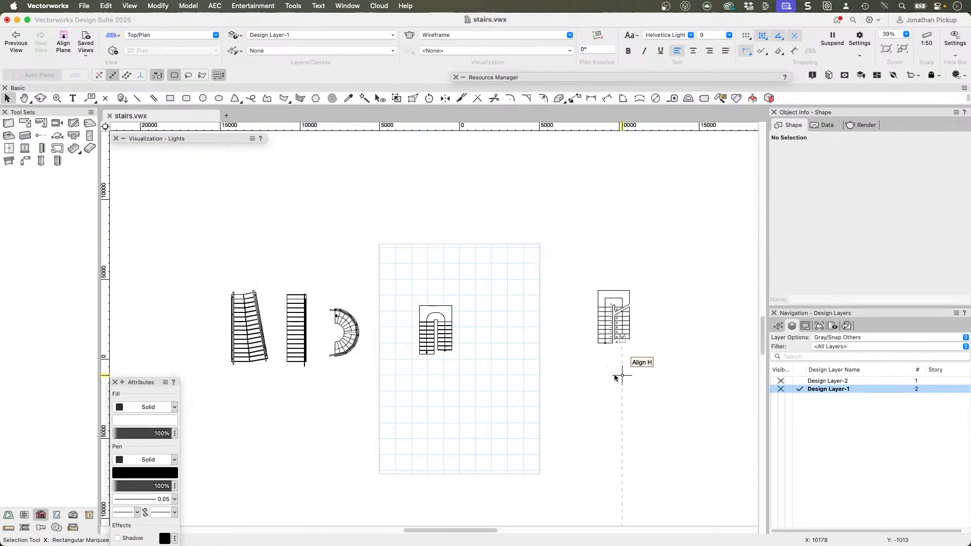
pyautogui.click(7, 161)
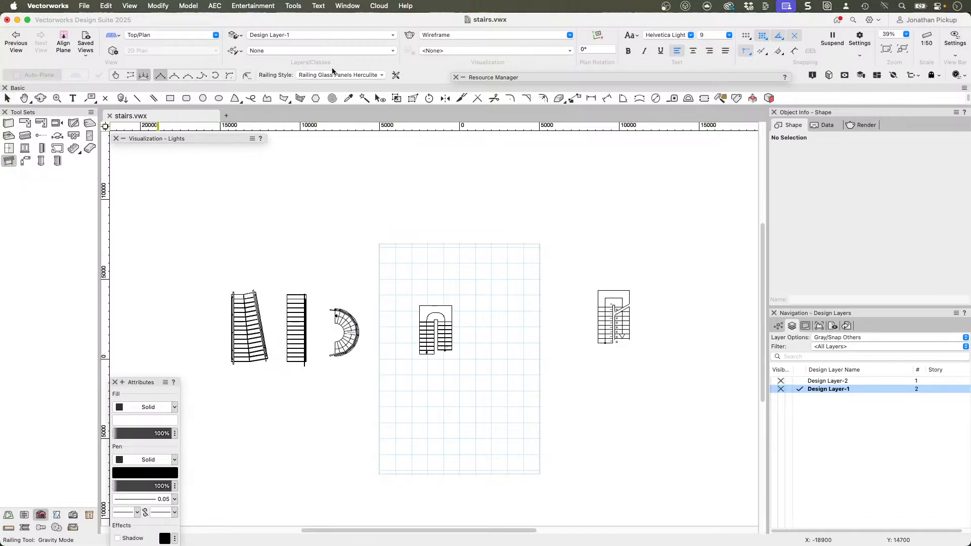
pyautogui.scroll(5, 699, 276)
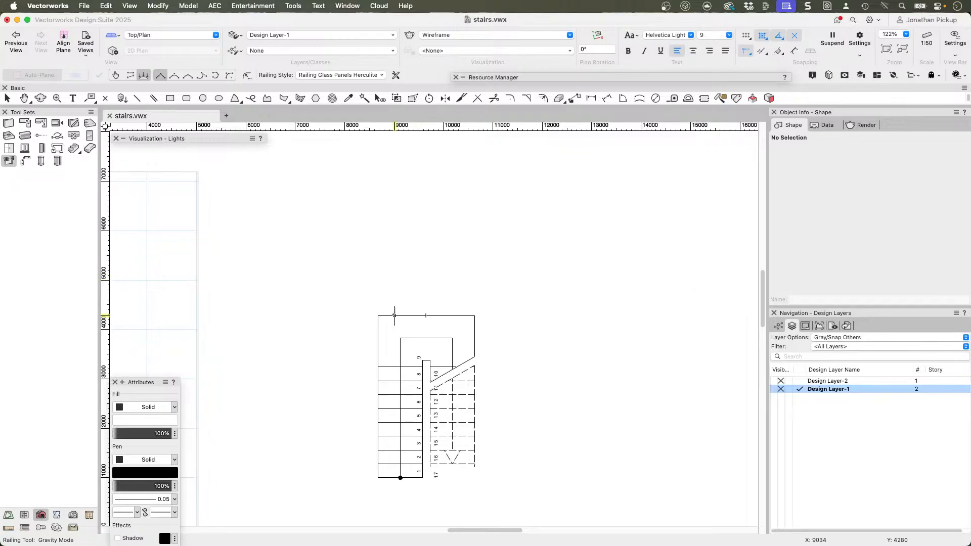
pyautogui.click(328, 75)
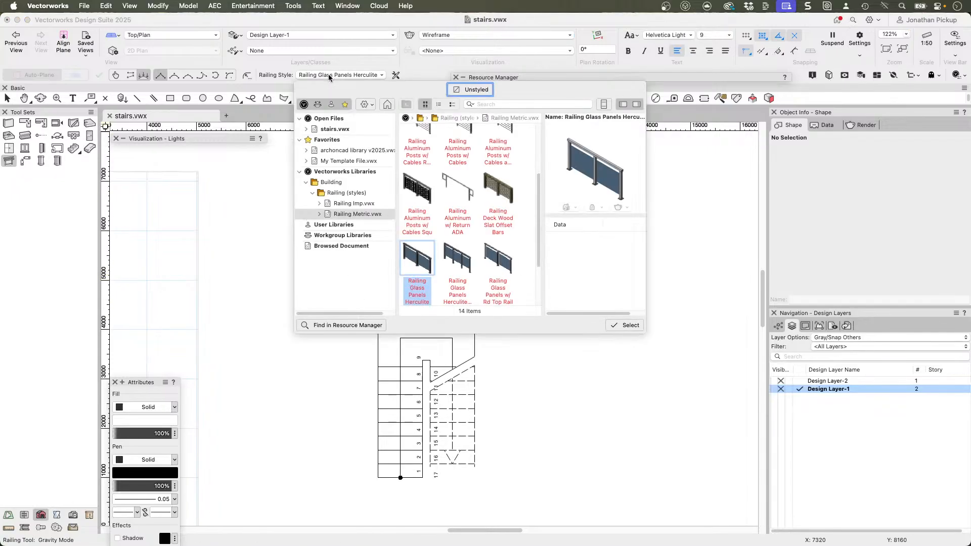
pyautogui.scroll(4, 422, 190)
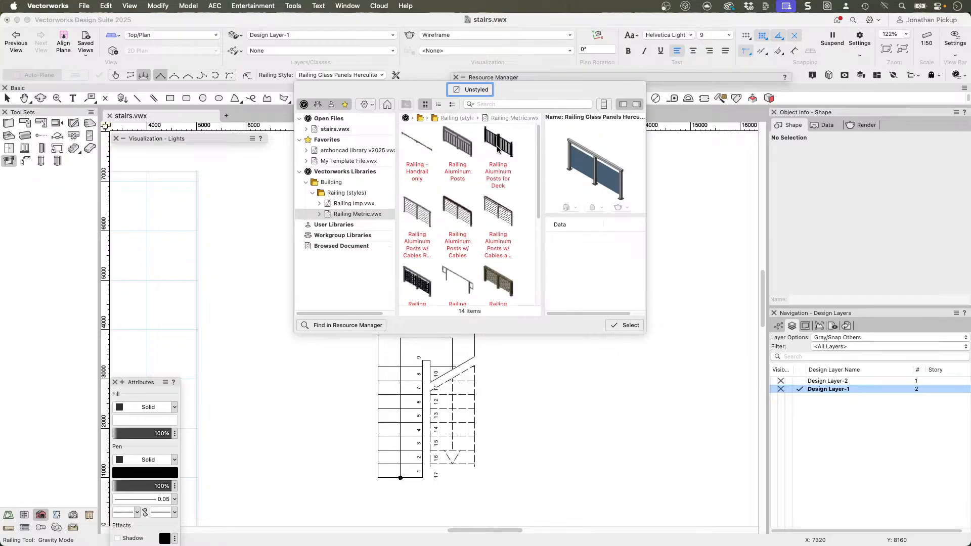
pyautogui.click(337, 151)
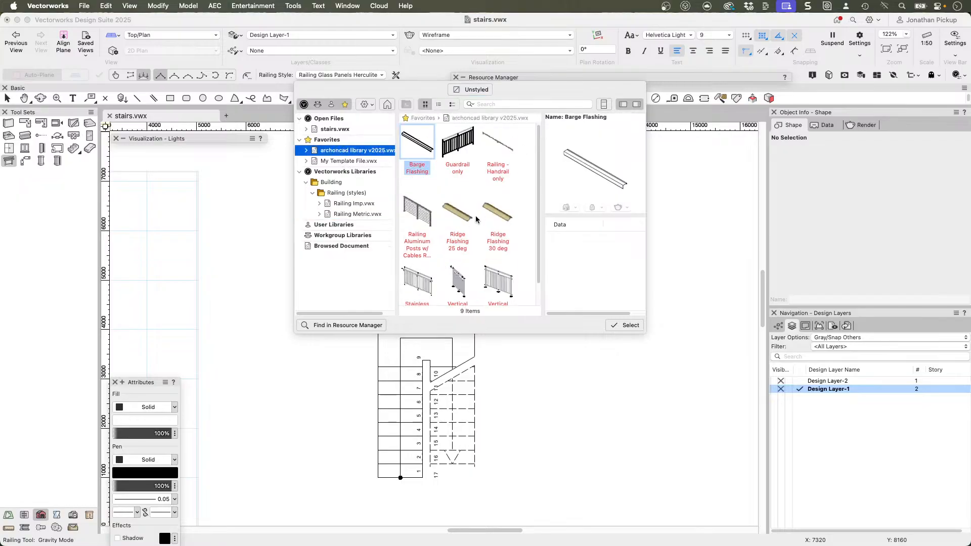
pyautogui.click(418, 278)
pyautogui.scroll(-1, 417, 272)
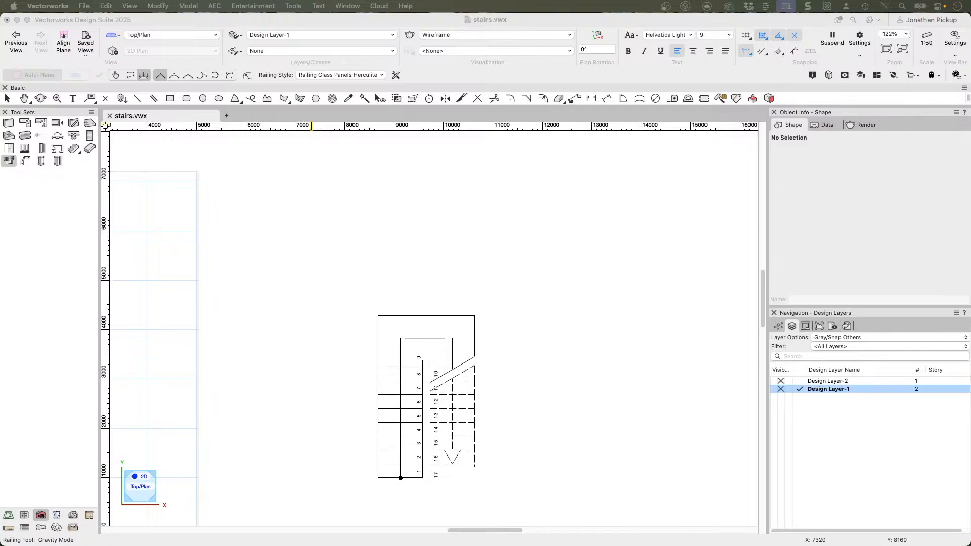
pyautogui.click(427, 262)
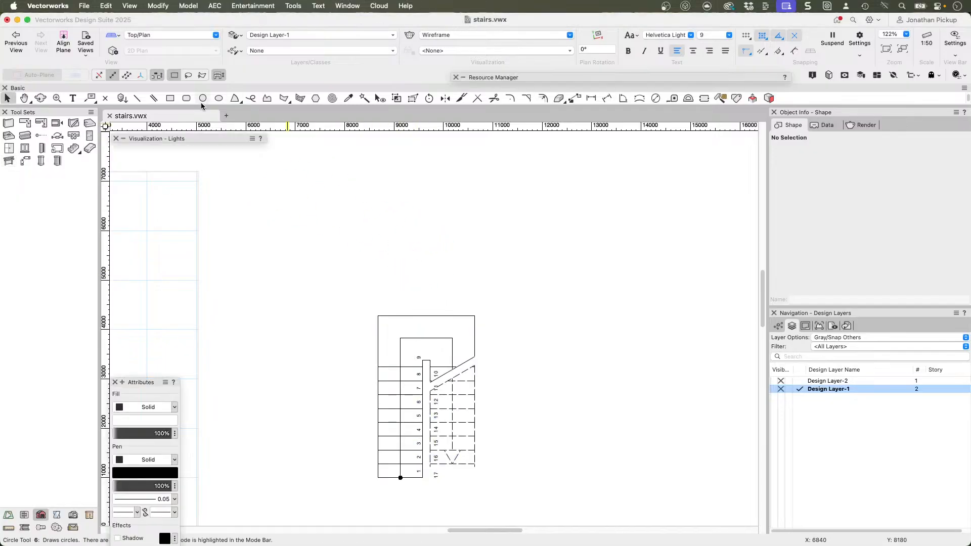
# Step: Start the Railing tool with the Guardrail only style from archoncad library v2025, keeping the existing definitions for all symbol name conflicts
pyautogui.click(8, 161)
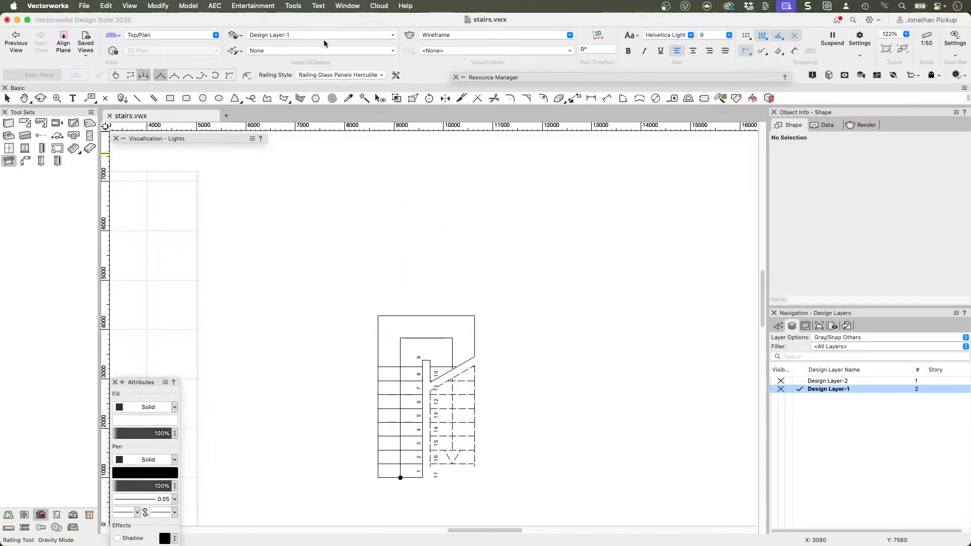
pyautogui.click(356, 75)
pyautogui.scroll(3, 446, 228)
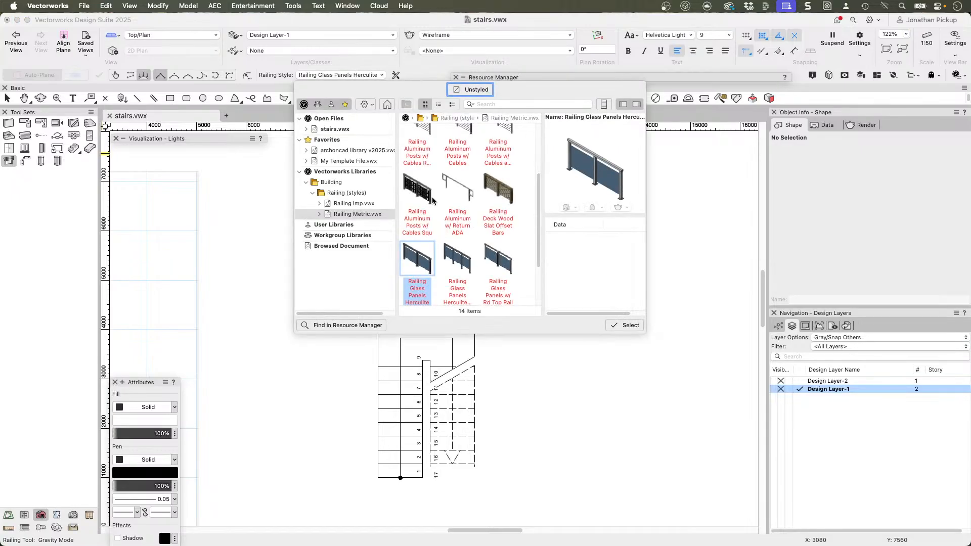
pyautogui.click(347, 151)
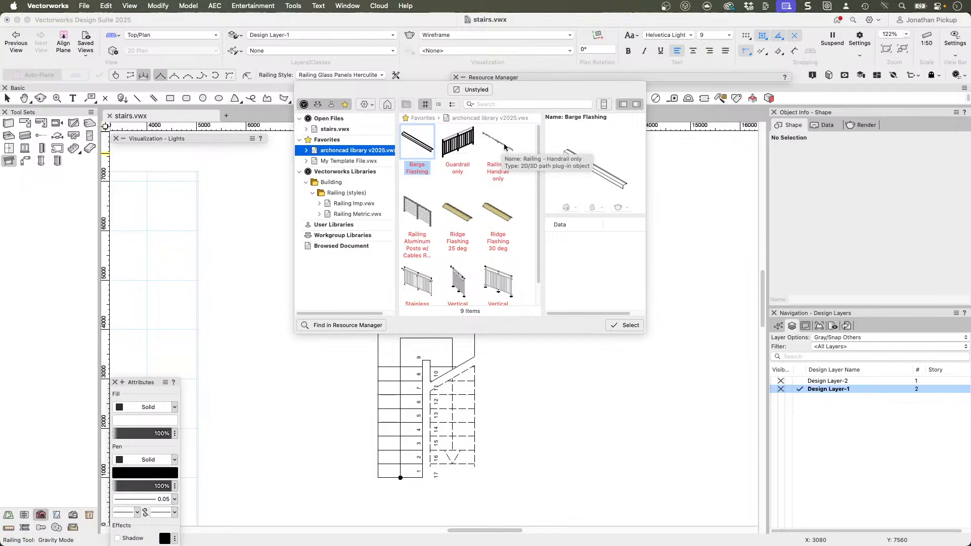
pyautogui.click(457, 143)
pyautogui.click(626, 325)
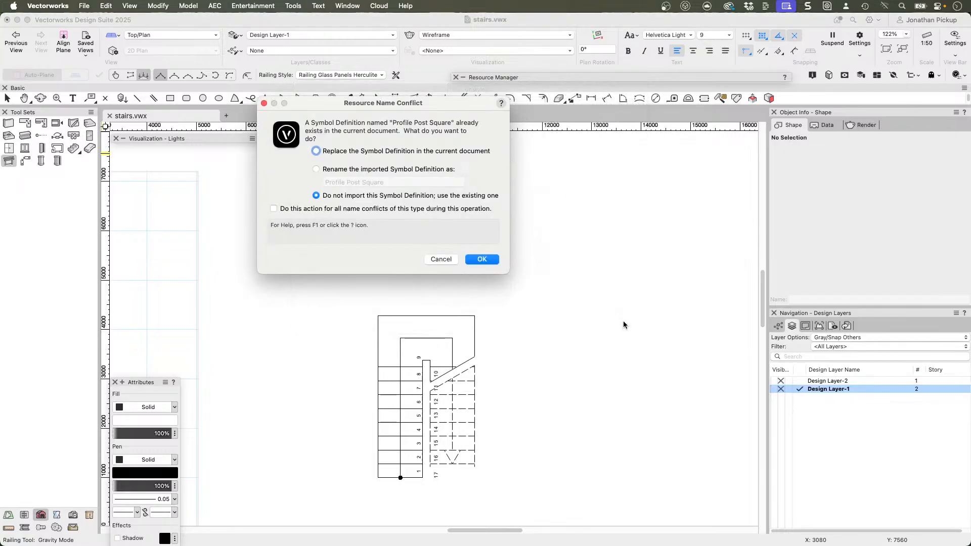
pyautogui.click(274, 208)
pyautogui.click(483, 259)
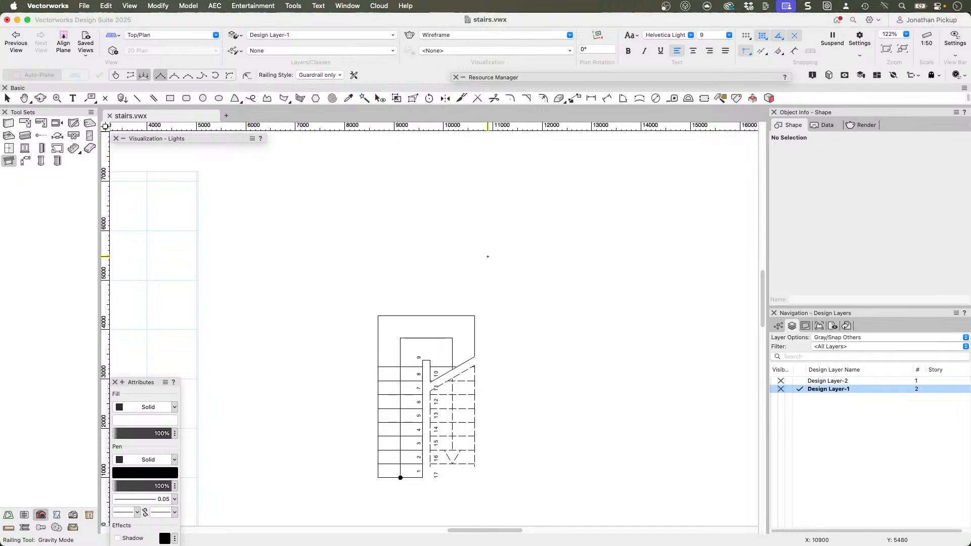
# Step: Draw the guardrail around the outer edge of the U-shaped stair, from first riser around the landing to the upper flight's end, and inspect it in 3D
pyautogui.click(378, 478)
pyautogui.click(377, 316)
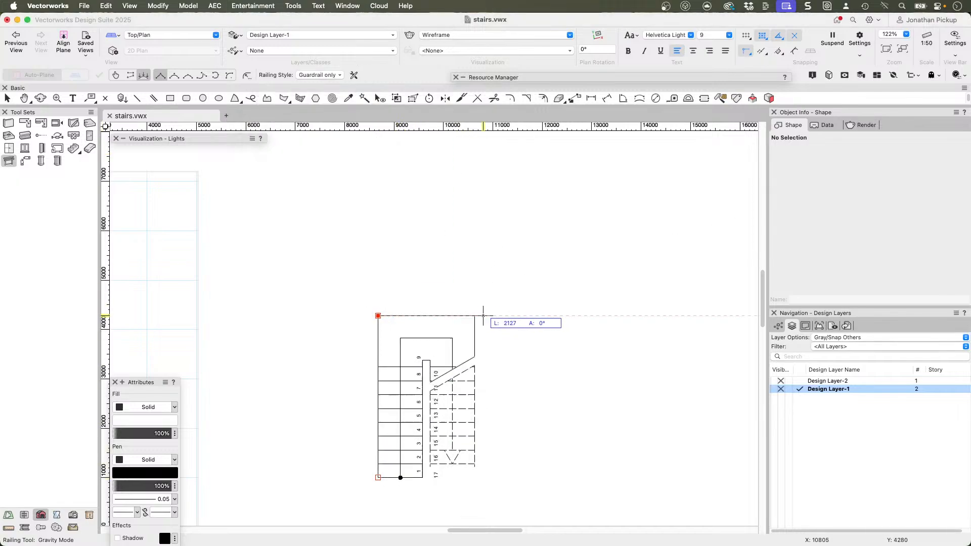
pyautogui.click(473, 315)
pyautogui.doubleClick(474, 466)
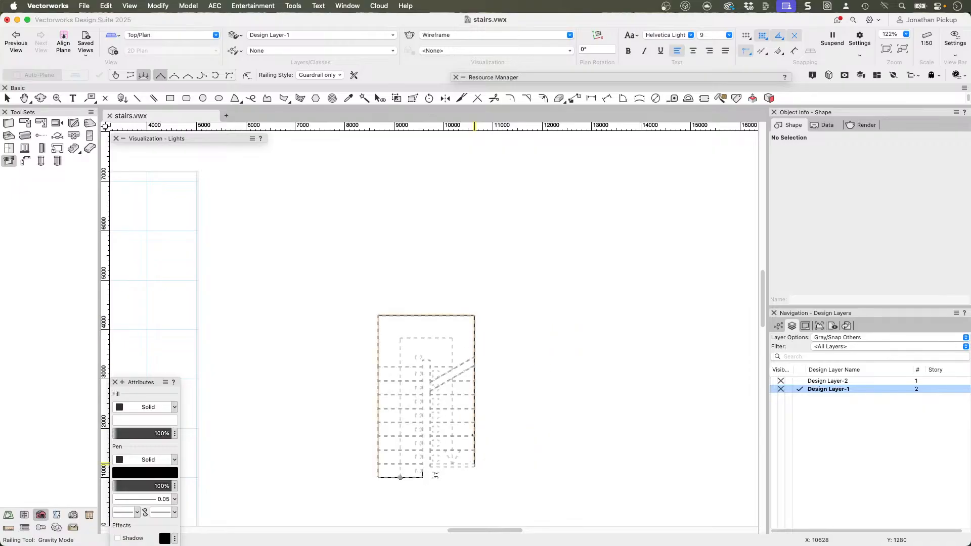
pyautogui.moveTo(405, 399)
pyautogui.keyDown('ctrl'); pyautogui.mouseDown(button='middle')
pyautogui.moveTo(492, 347)
pyautogui.moveTo(625, 168)
pyautogui.mouseUp(button='middle'); pyautogui.keyUp('ctrl')
pyautogui.keyDown('ctrl'); pyautogui.moveTo(400, 357); pyautogui.dragTo(593, 267, button='middle'); pyautogui.keyUp('ctrl')
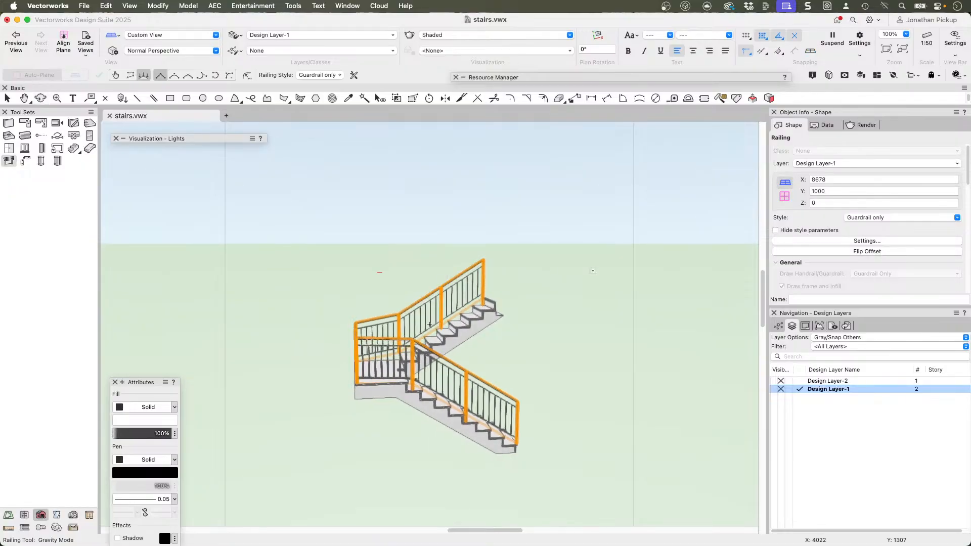
pyautogui.scroll(5, 430, 313)
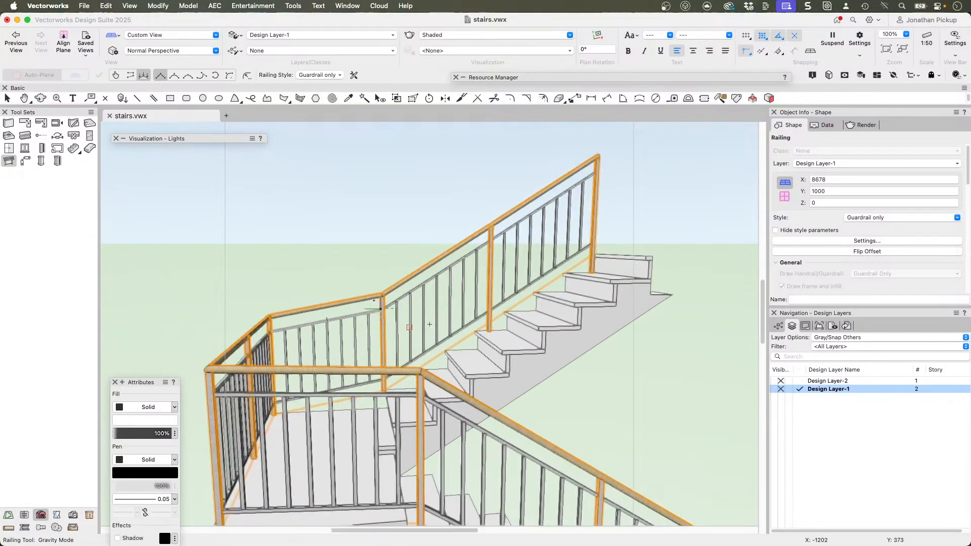
pyautogui.keyDown('ctrl'); pyautogui.moveTo(373, 393); pyautogui.dragTo(474, 399, button='middle'); pyautogui.keyUp('ctrl')
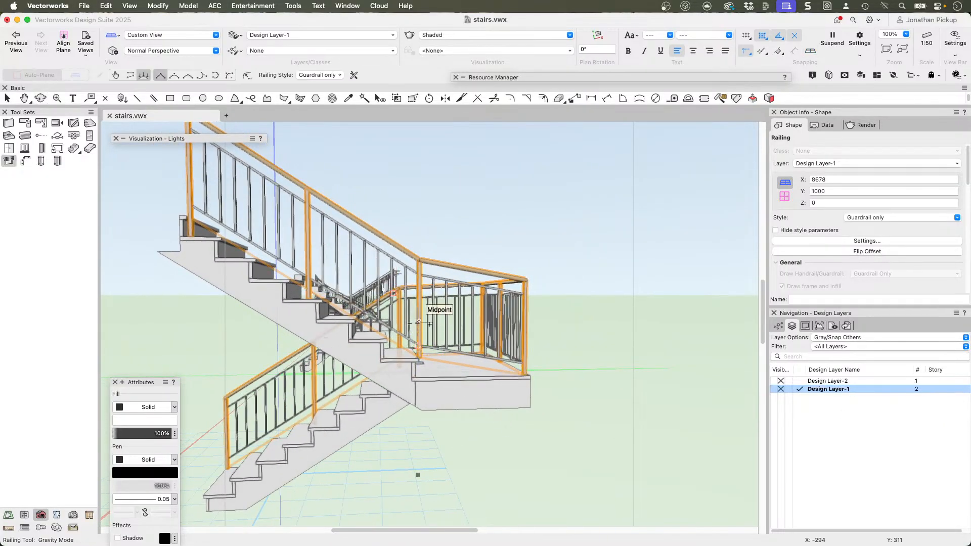
pyautogui.moveTo(419, 323); pyautogui.dragTo(319, 353, button='middle')
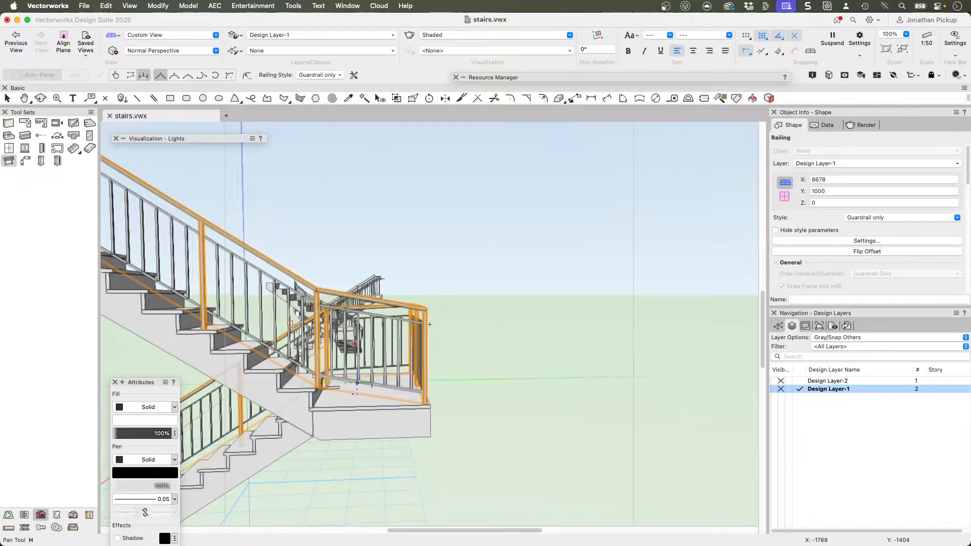
pyautogui.moveTo(429, 324); pyautogui.dragTo(381, 376, button='middle')
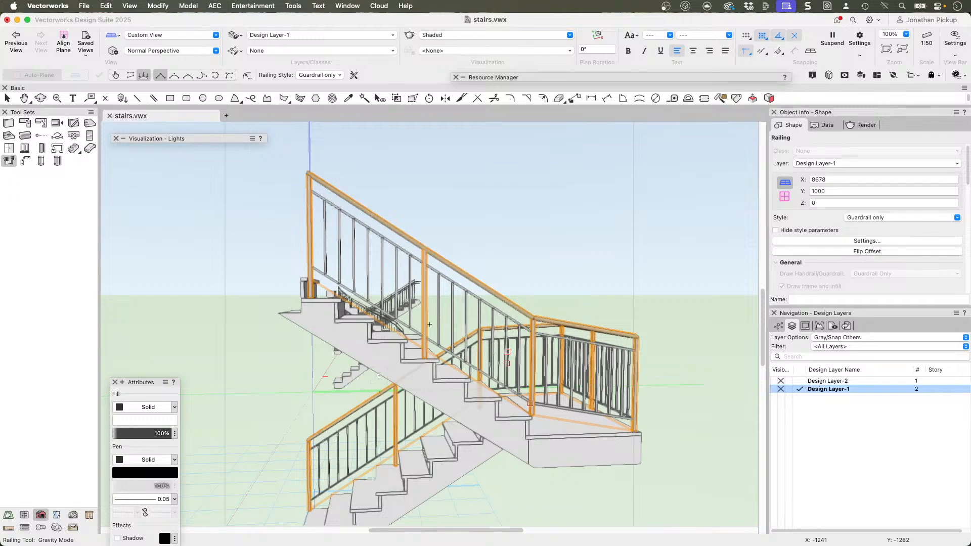
# Step: In Top/Plan view, draw a horizontal line about 2693 mm long from the stair's outer edge along the landing's front edge and move it up 280 mm
pyautogui.press('super+5')
pyautogui.press('x')
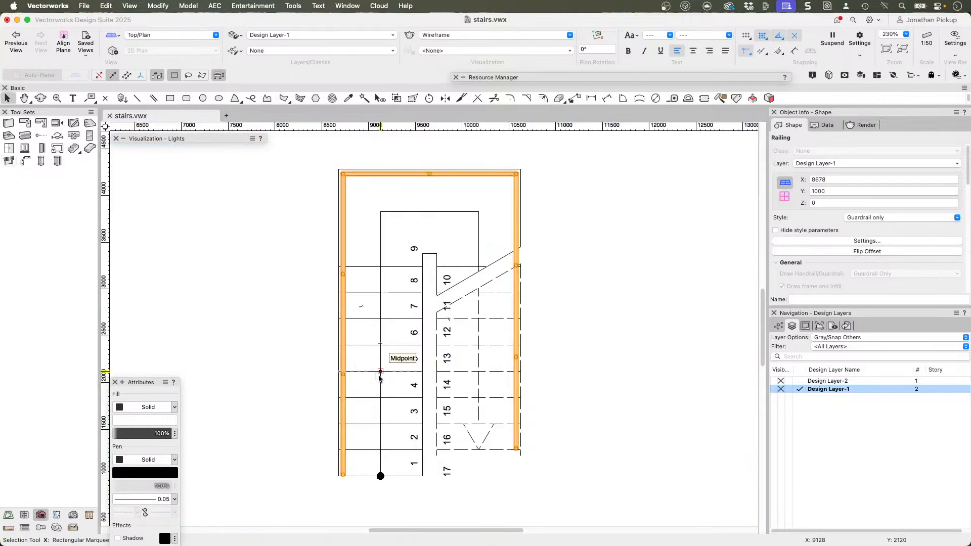
pyautogui.click(460, 259)
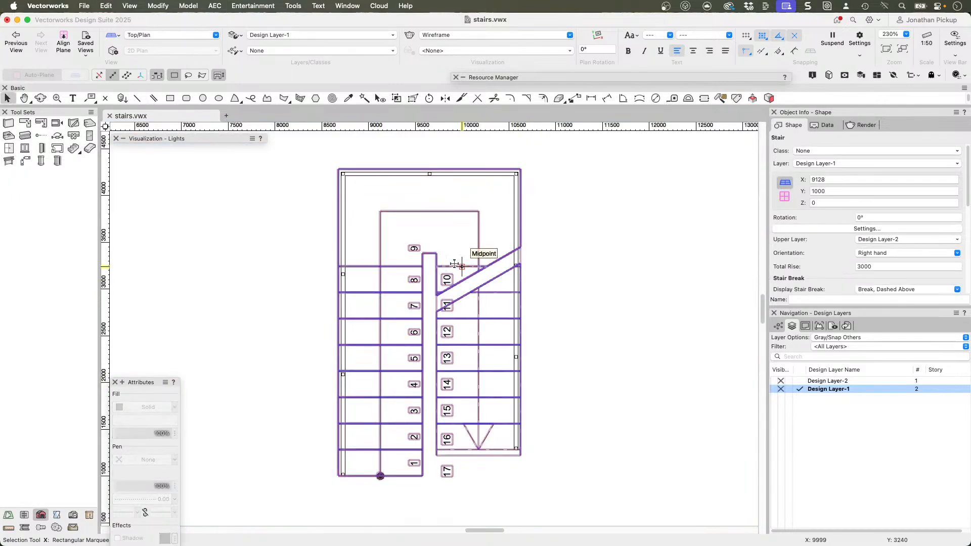
pyautogui.press('2')
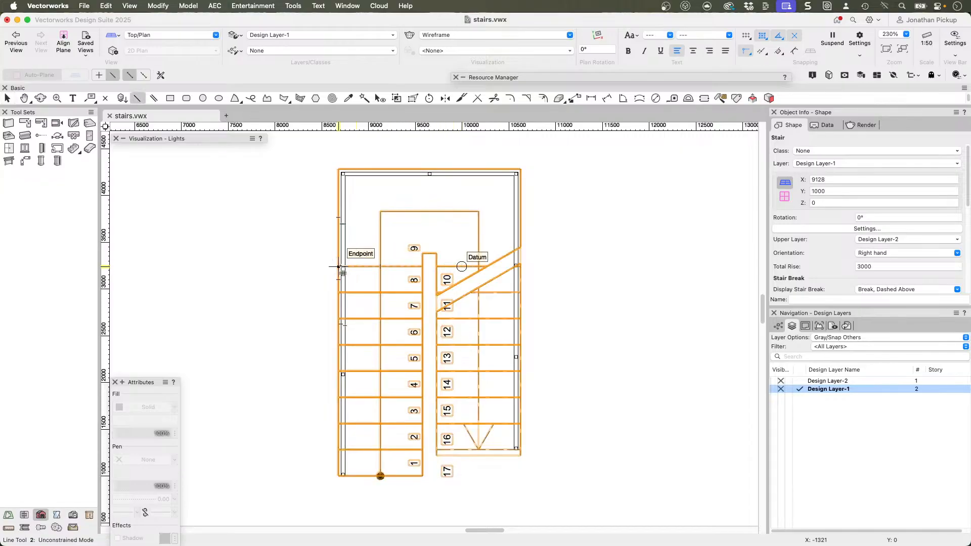
pyautogui.click(338, 267)
pyautogui.click(590, 267)
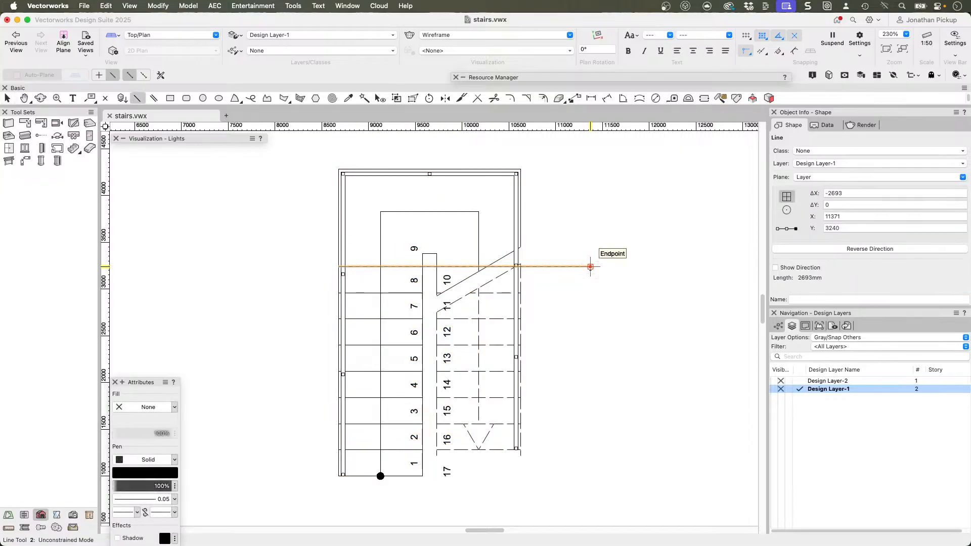
pyautogui.press('super+m')
pyautogui.press('Tab')
pyautogui.write('280')
pyautogui.press('Return')
# Step: Try to add a vertex to the railing where its upper-flight side crosses the horizontal guide line
pyautogui.press('x')
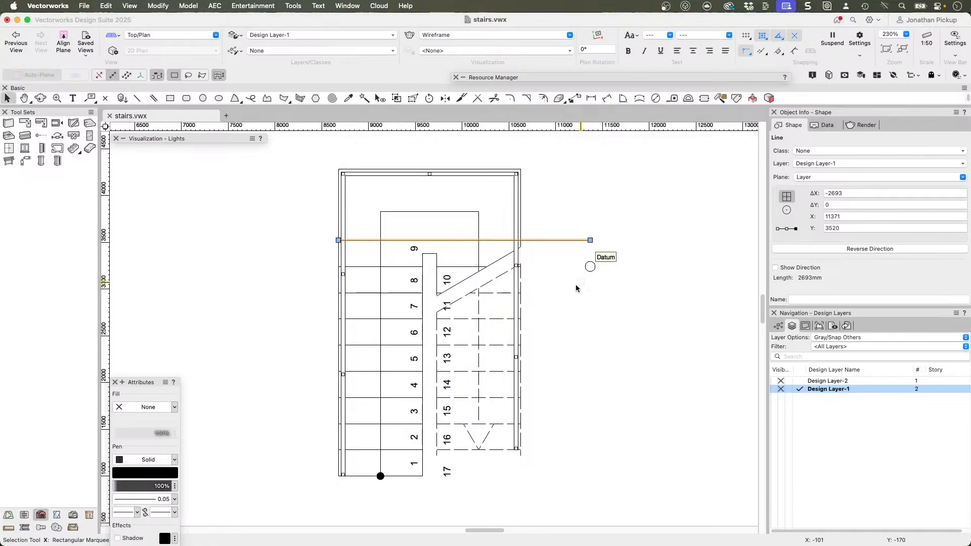
pyautogui.click(514, 267)
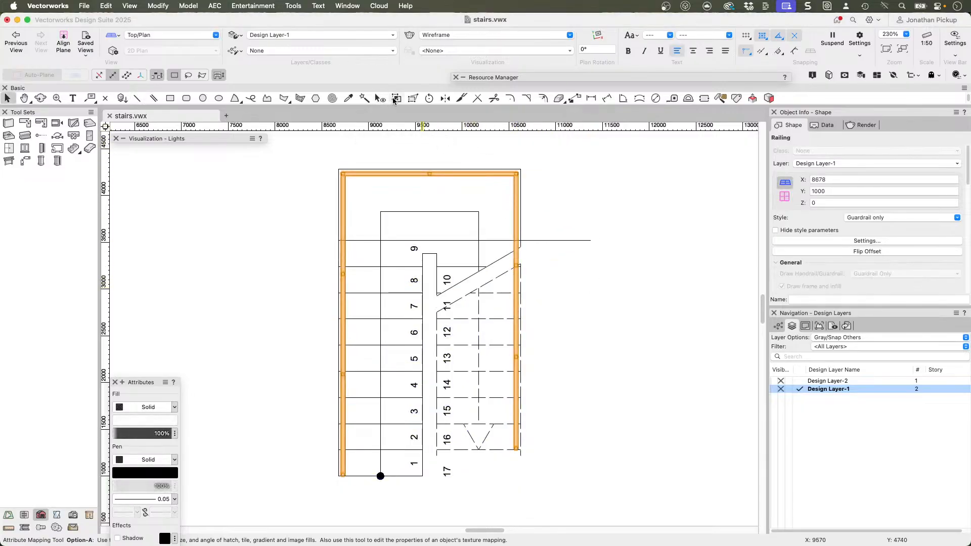
pyautogui.click(413, 98)
pyautogui.click(153, 75)
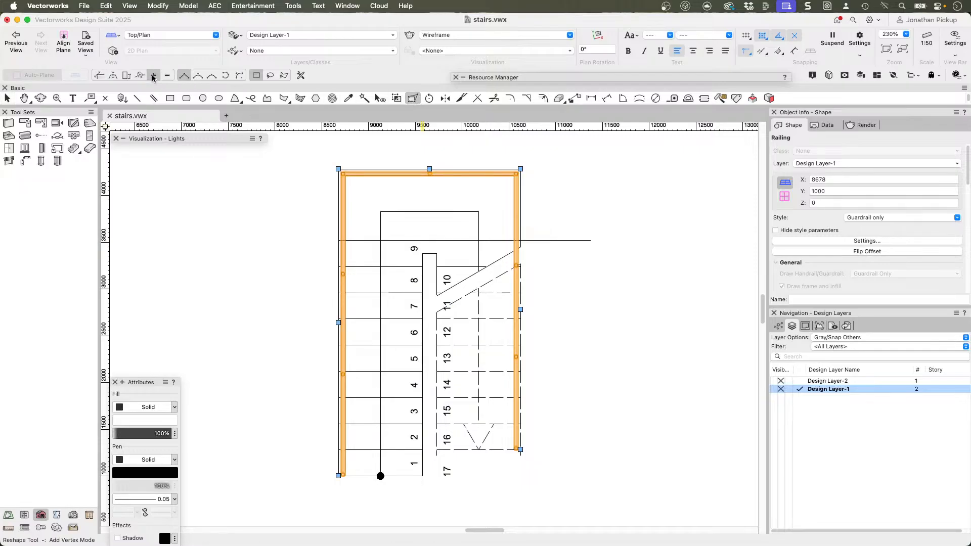
pyautogui.click(521, 310)
pyautogui.scroll(2, 521, 248)
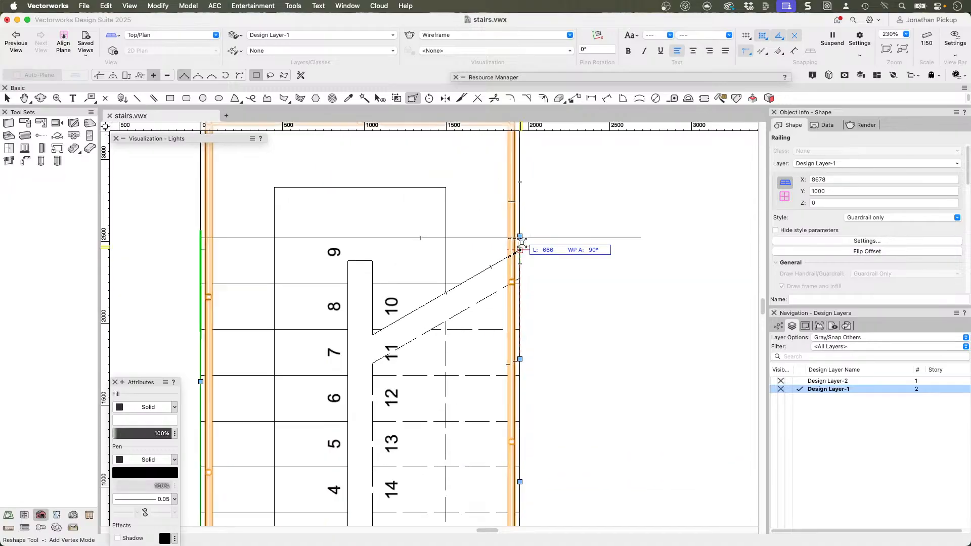
pyautogui.scroll(2, 521, 248)
pyautogui.scroll(2, 516, 238)
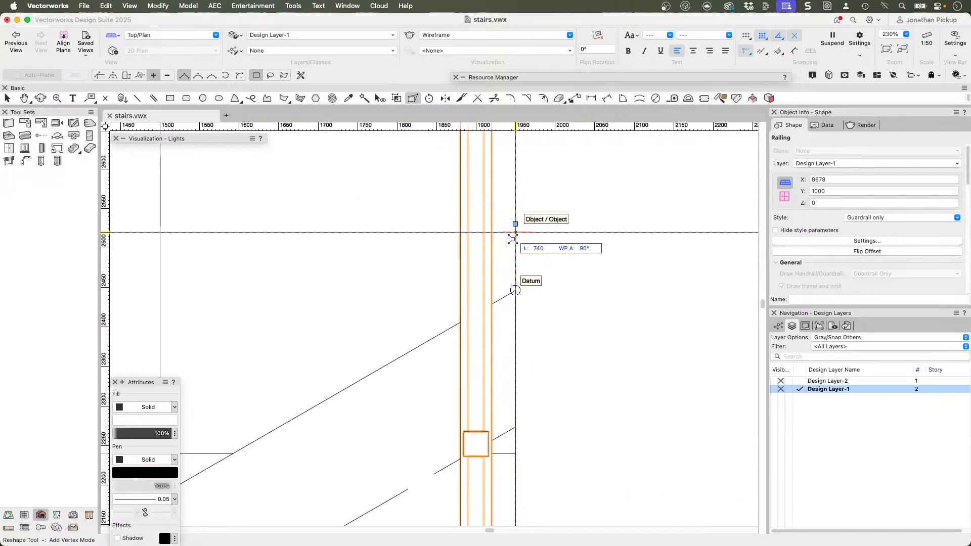
pyautogui.press('x')
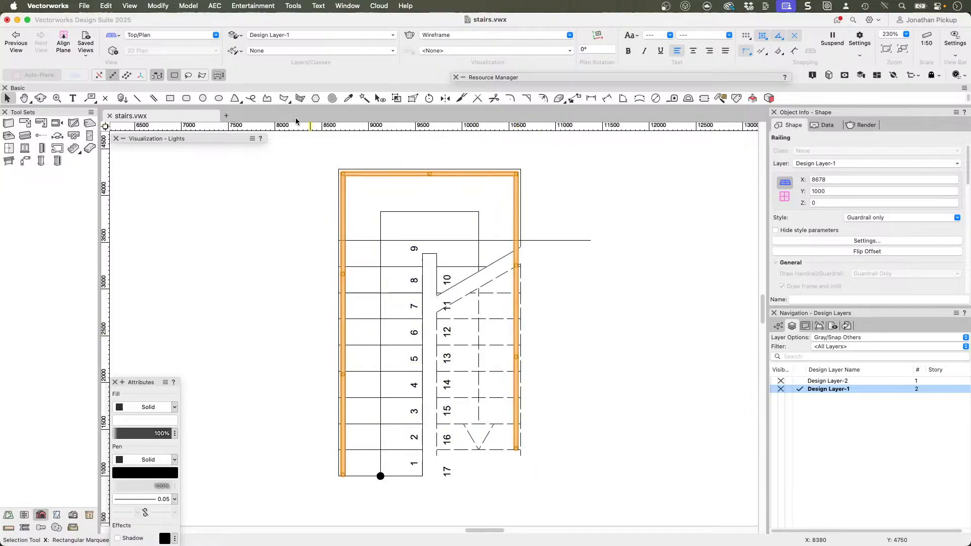
# Step: Reshape the railing so its upper-flight side ends at the guide line across the landing, and view the result in 3D
pyautogui.hotkey('shift', 'r')
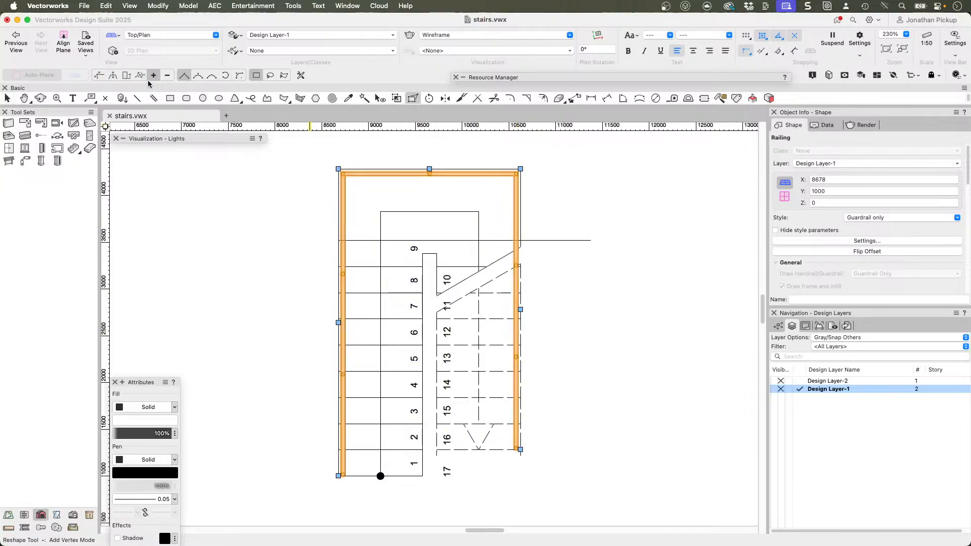
pyautogui.moveTo(520, 309); pyautogui.dragTo(486, 334)
pyautogui.press('z')
pyautogui.scroll(-8, 510, 334)
pyautogui.moveTo(523, 426)
pyautogui.mouseDown(button='middle')
pyautogui.moveTo(480, 292)
pyautogui.moveTo(488, 252)
pyautogui.moveTo(397, 212)
pyautogui.mouseUp(button='middle')
pyautogui.press('3')
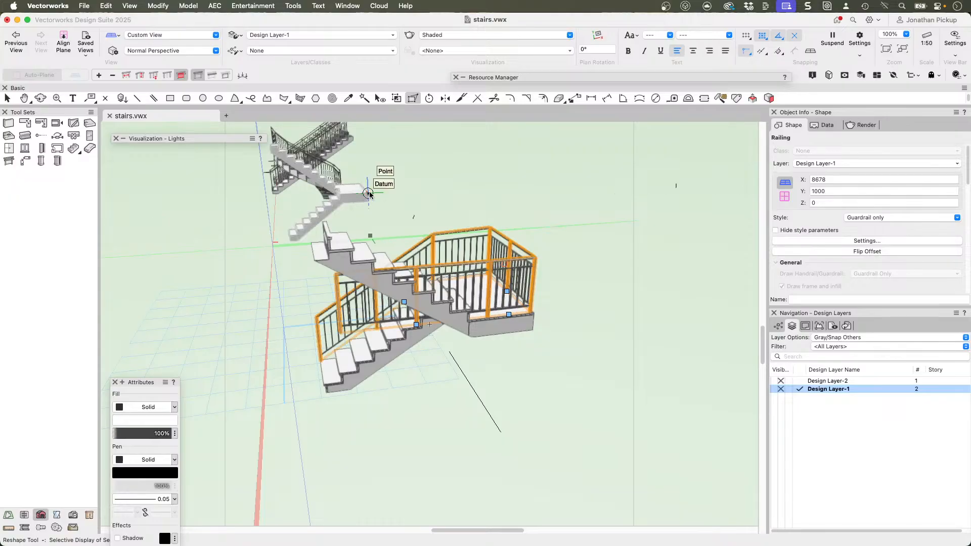
# Step: Move the selected railing up 1500 mm in the layer plane's Z direction
pyautogui.press('super+shift+f')
pyautogui.press('Escape')
pyautogui.press('super+alt+m')
pyautogui.press('Tab')
pyautogui.press('Tab')
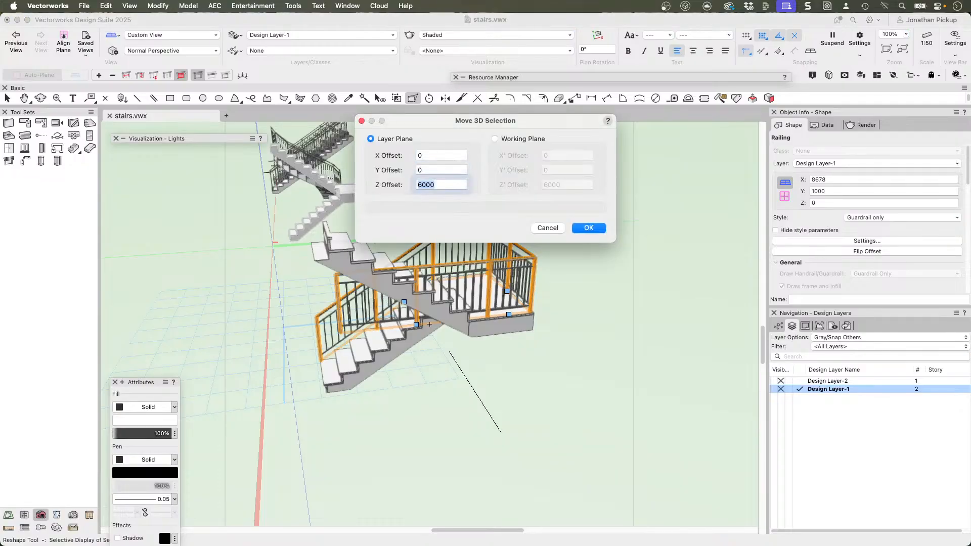
pyautogui.write('1500')
pyautogui.press('Return')
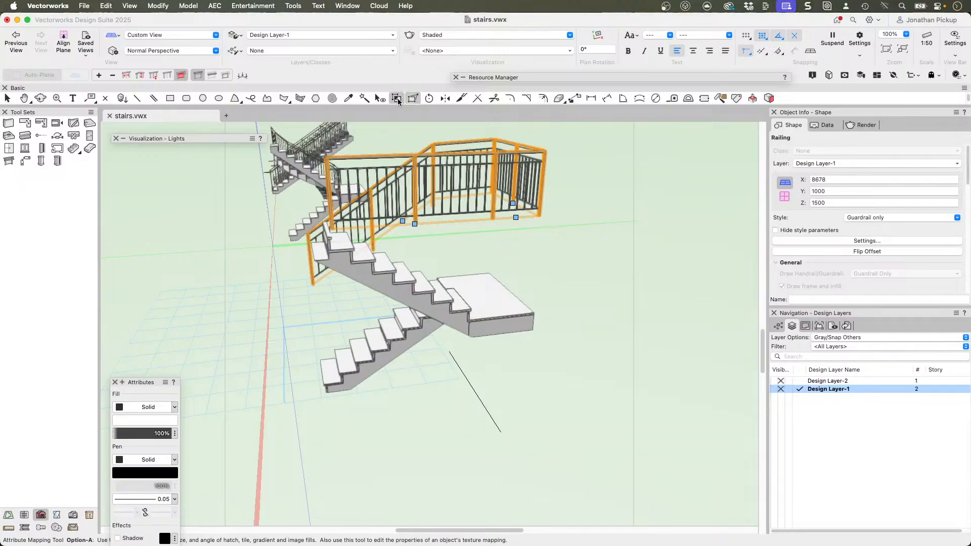
# Step: Reshape the raised railing to fit the stair, sloping along both flights and running level around the landing
pyautogui.click(242, 76)
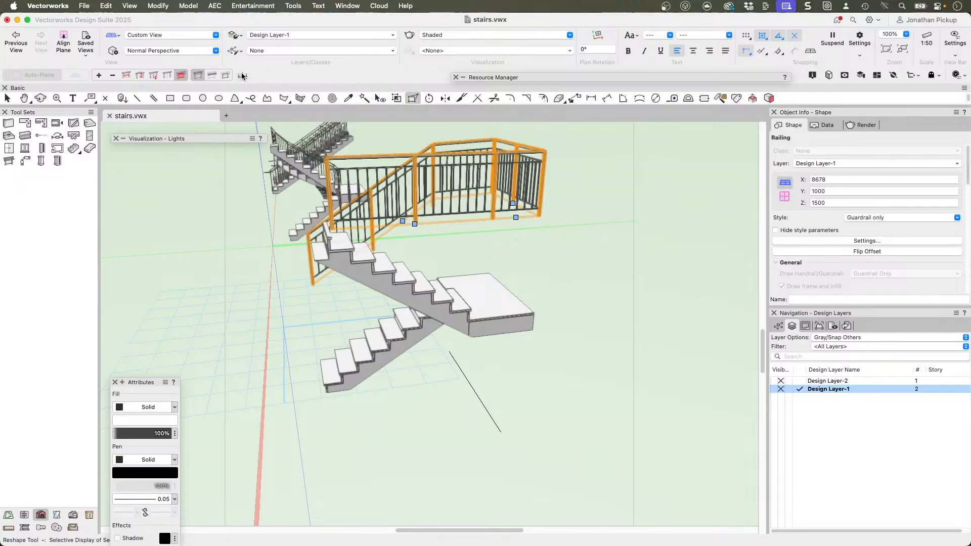
pyautogui.moveTo(505, 222)
pyautogui.keyDown('super'); pyautogui.mouseDown(button='middle')
pyautogui.moveTo(475, 210)
pyautogui.moveTo(468, 195)
pyautogui.moveTo(505, 217)
pyautogui.mouseUp(button='middle'); pyautogui.keyUp('super')
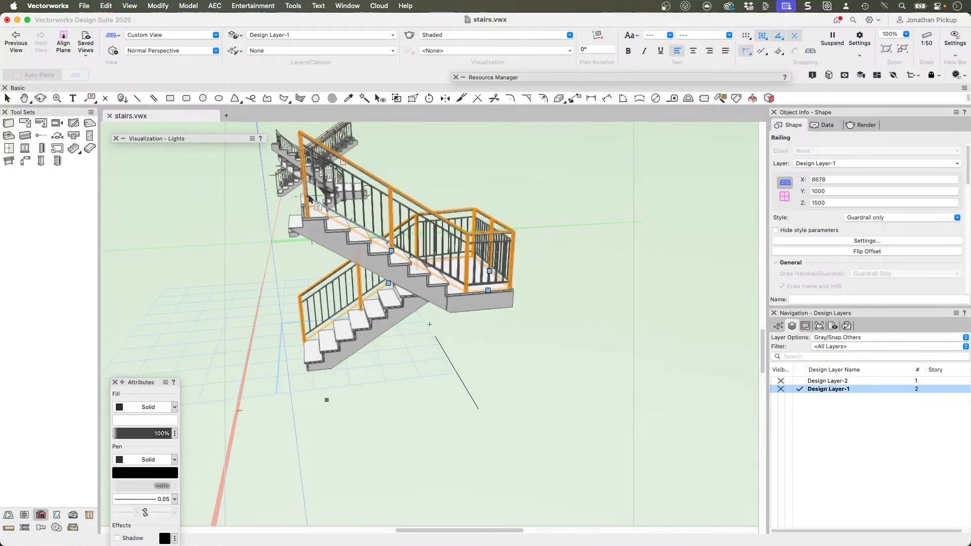
pyautogui.keyDown('super'); pyautogui.moveTo(411, 266); pyautogui.dragTo(423, 272, button='middle'); pyautogui.keyUp('super')
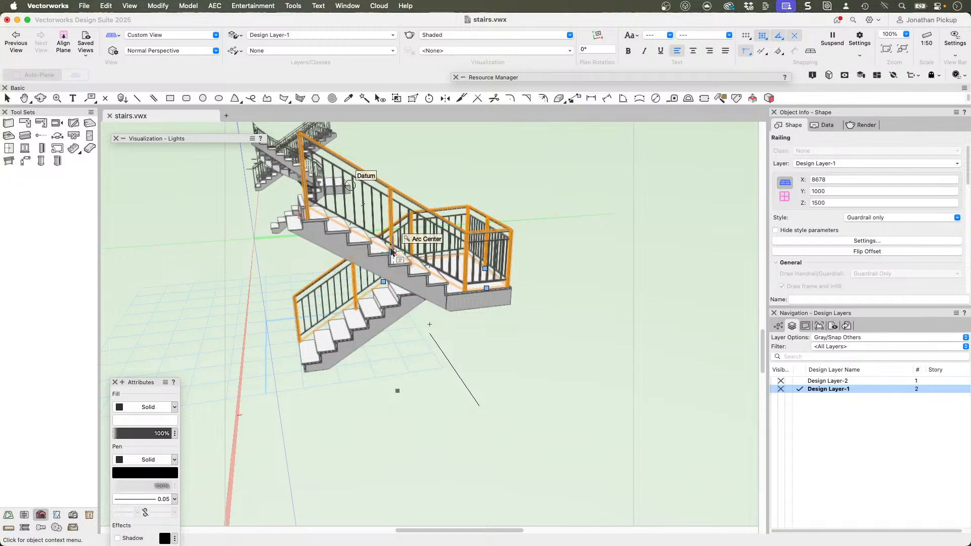
pyautogui.keyDown('super'); pyautogui.moveTo(393, 250); pyautogui.dragTo(371, 248, button='middle'); pyautogui.keyUp('super')
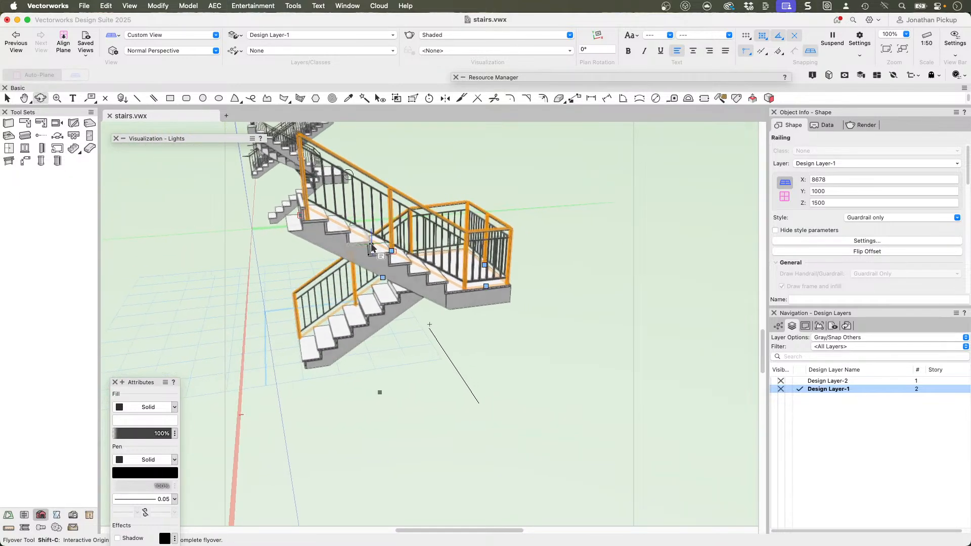
# Step: Examine the fitted railing in Top/Plan view, deselect it, and inspect the stair in 3D from above
pyautogui.press('super+5')
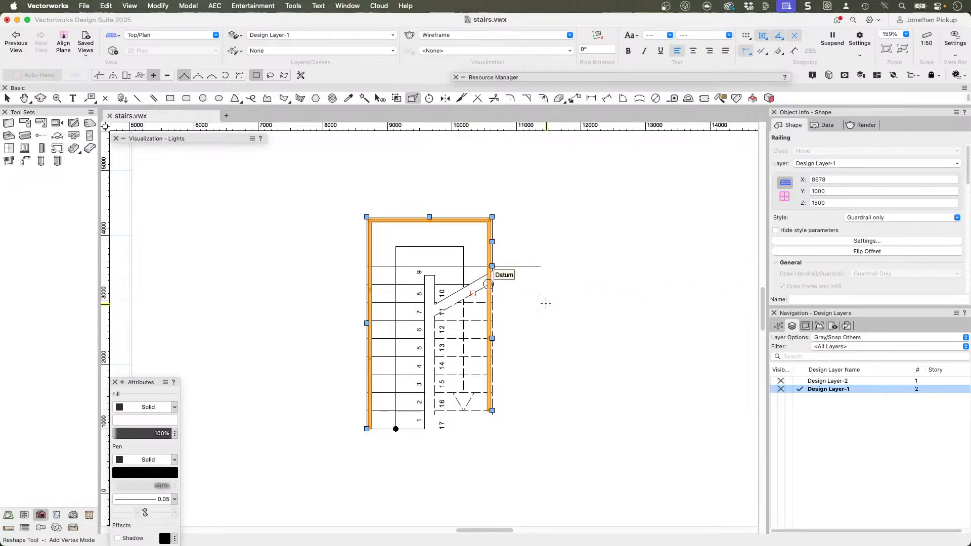
pyautogui.scroll(-5, 539, 283)
pyautogui.click(564, 280)
pyautogui.moveTo(564, 281)
pyautogui.keyDown('ctrl'); pyautogui.mouseDown(button='middle')
pyautogui.moveTo(549, 289)
pyautogui.moveTo(417, 223)
pyautogui.moveTo(414, 195)
pyautogui.mouseUp(button='middle'); pyautogui.keyUp('ctrl')
pyautogui.scroll(3, 479, 195)
pyautogui.keyDown('ctrl'); pyautogui.moveTo(479, 195); pyautogui.dragTo(466, 148, button='middle'); pyautogui.keyUp('ctrl')
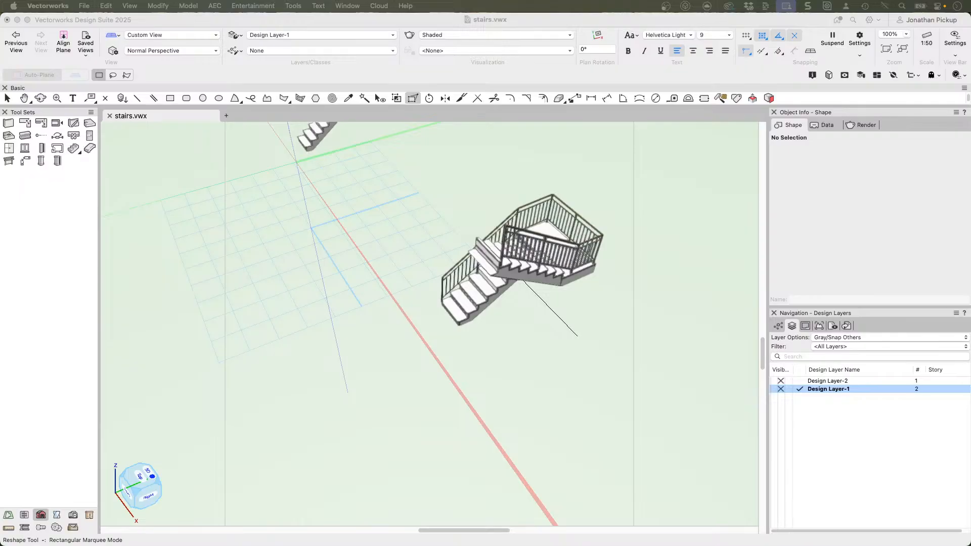
# Step: Switch to Chrome and open the Catch-Up Classes course from the Vectorworks Training Skool classroom
pyautogui.moveTo(0, 208); pyautogui.dragTo(345, 3)
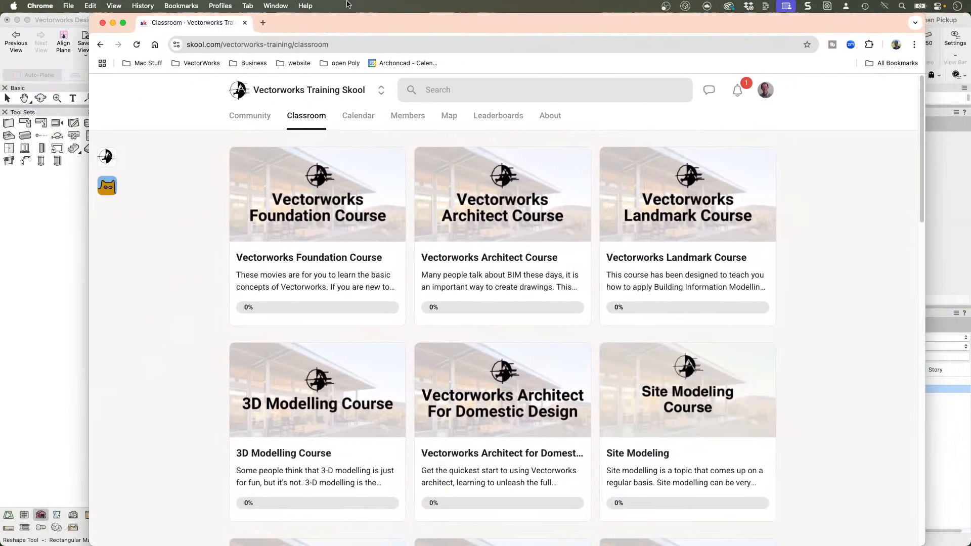
pyautogui.scroll(-3, 615, 331)
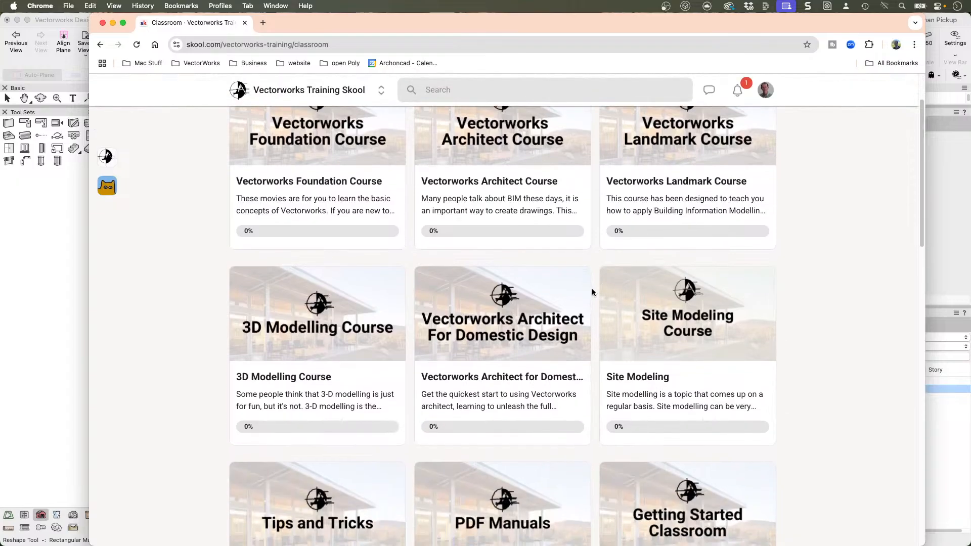
pyautogui.scroll(-10, 587, 299)
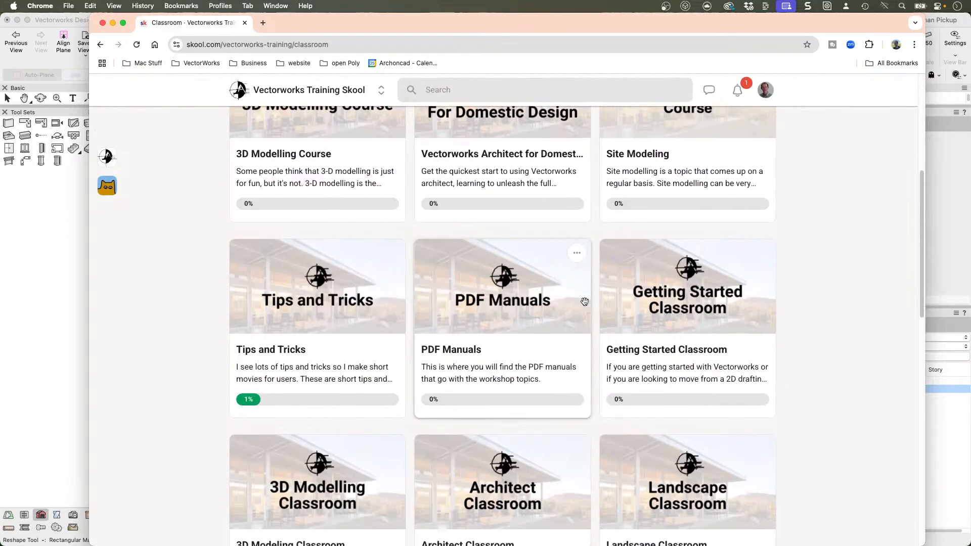
pyautogui.scroll(-12, 587, 300)
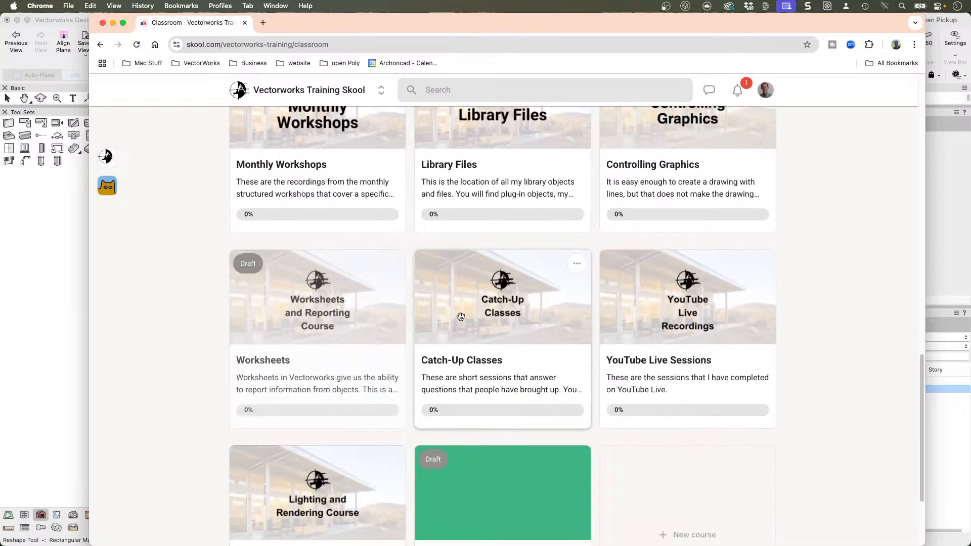
pyautogui.click(450, 304)
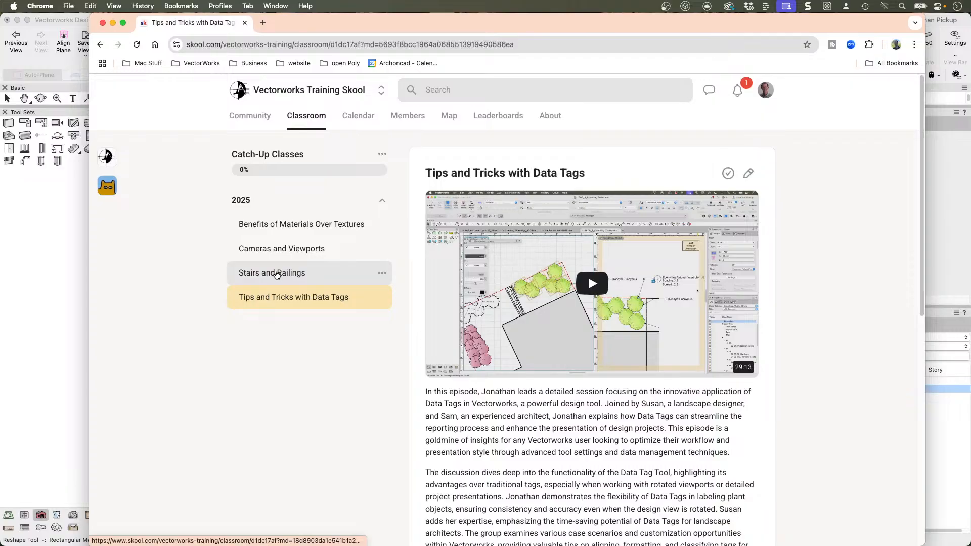
# Step: Open the Stairs and Railings class and look through its description and key takeaways
pyautogui.click(277, 274)
pyautogui.scroll(-3, 531, 321)
pyautogui.scroll(-1, 530, 320)
pyautogui.scroll(-3, 529, 319)
pyautogui.scroll(3, 528, 318)
pyautogui.scroll(-5, 527, 319)
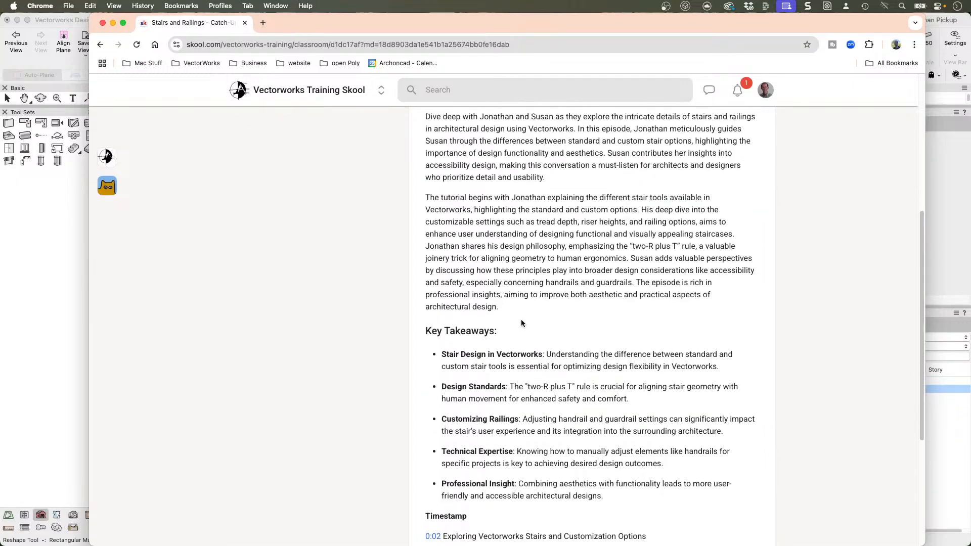
pyautogui.scroll(8, 521, 320)
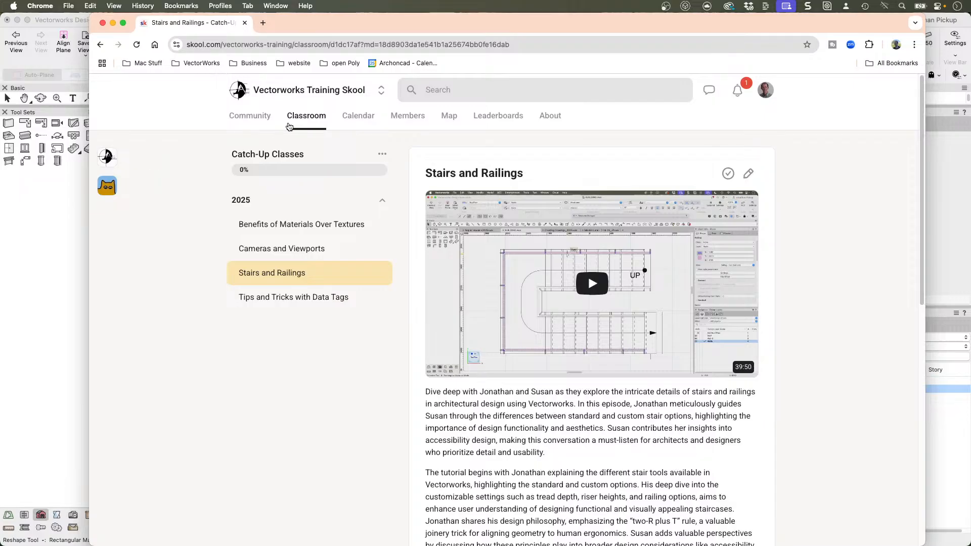
# Step: Browse the classroom's course overview, the community feed and the training calendar
pyautogui.click(306, 116)
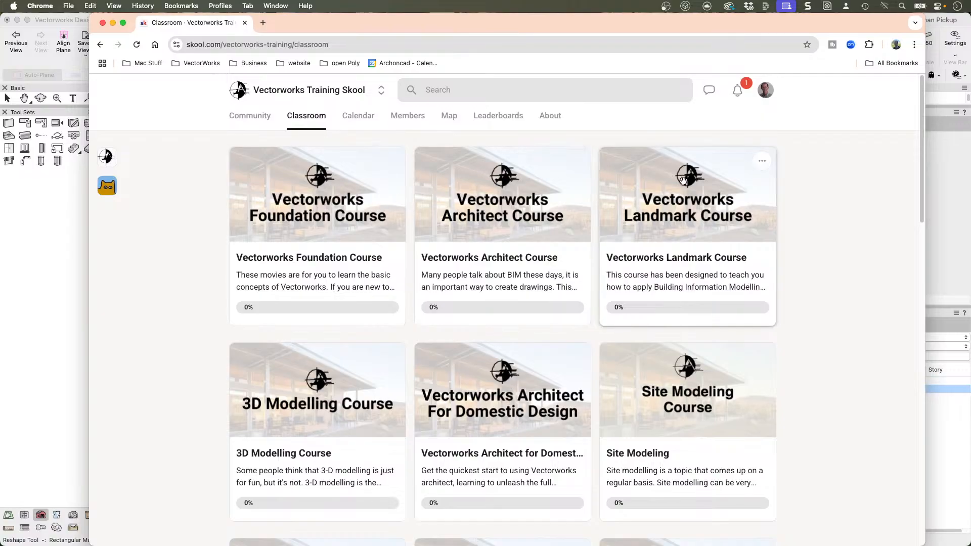
pyautogui.scroll(-2, 681, 181)
pyautogui.scroll(-5, 681, 181)
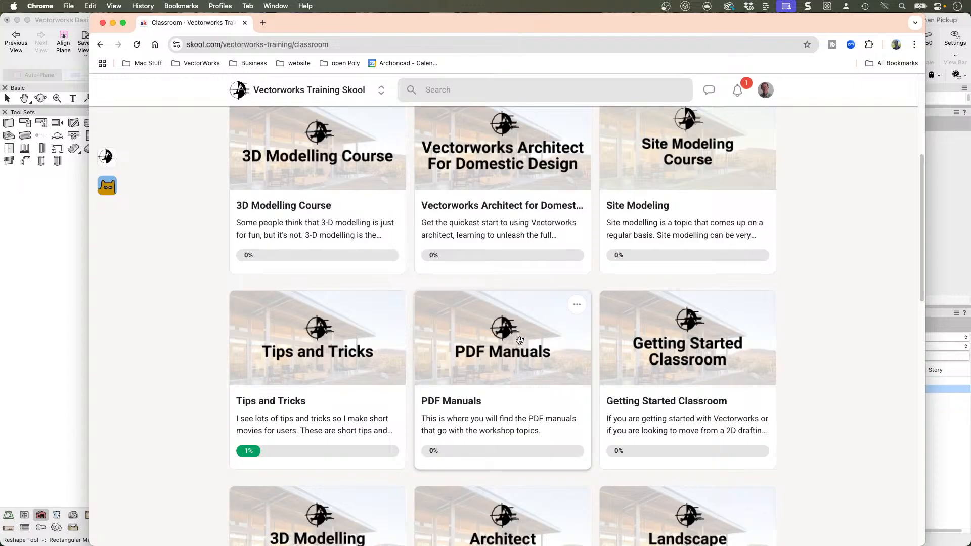
pyautogui.scroll(5, 501, 208)
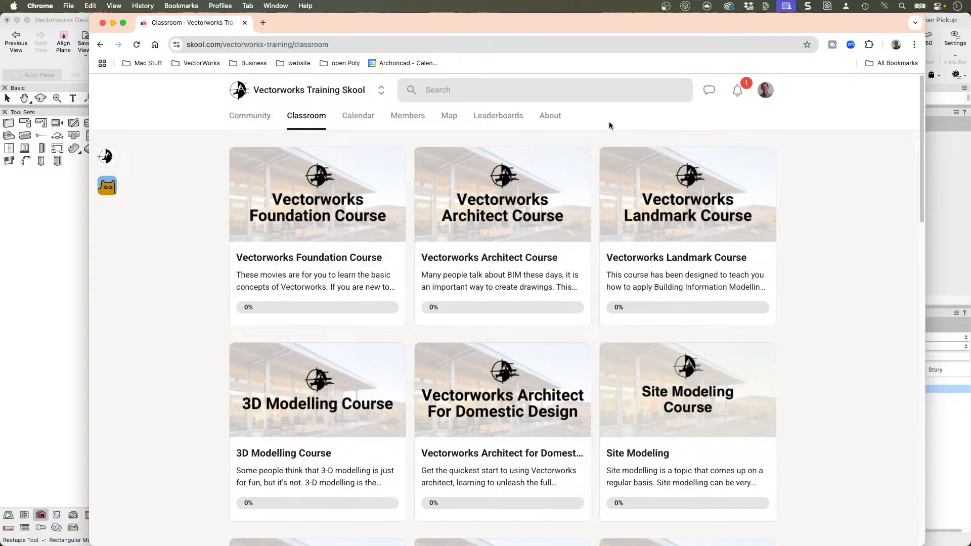
pyautogui.click(257, 117)
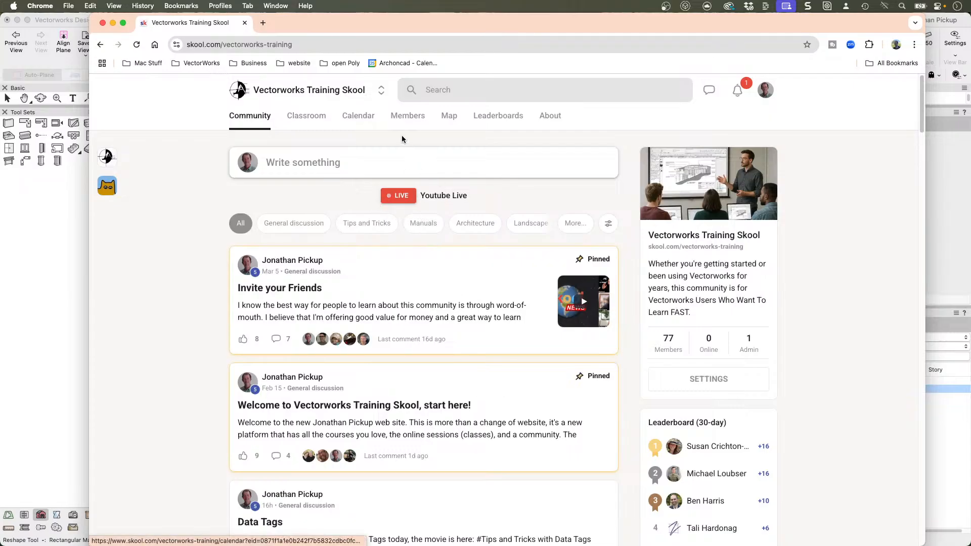
pyautogui.click(362, 121)
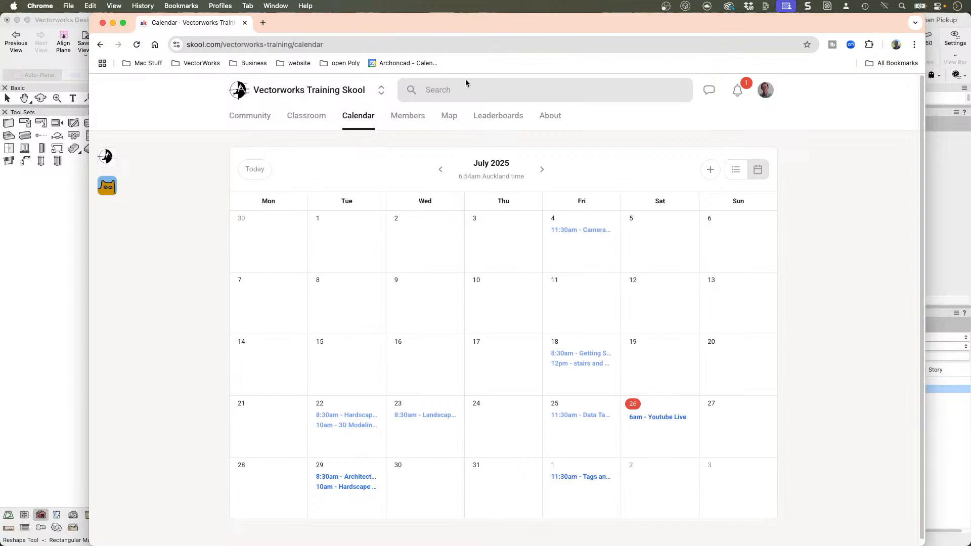
pyautogui.click(66, 194)
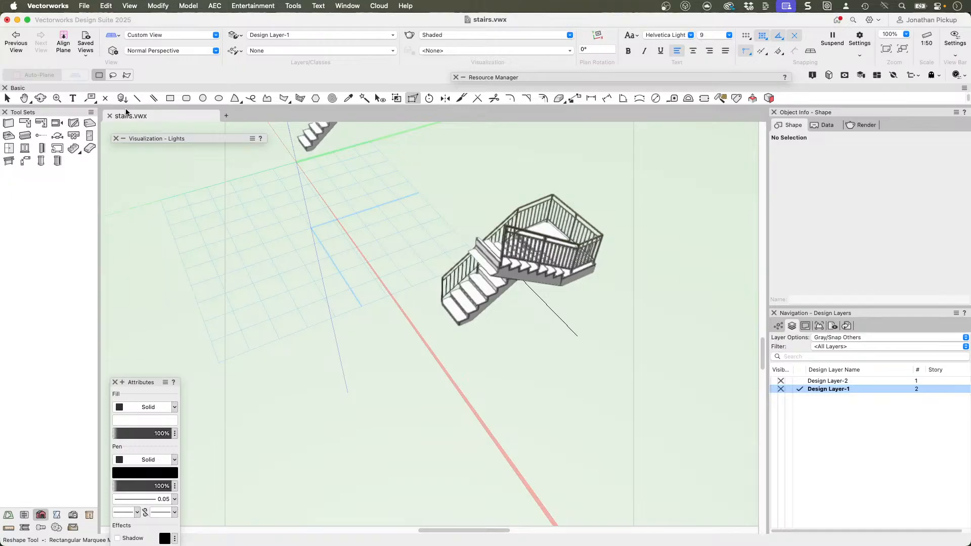
pyautogui.press('super+Tab')
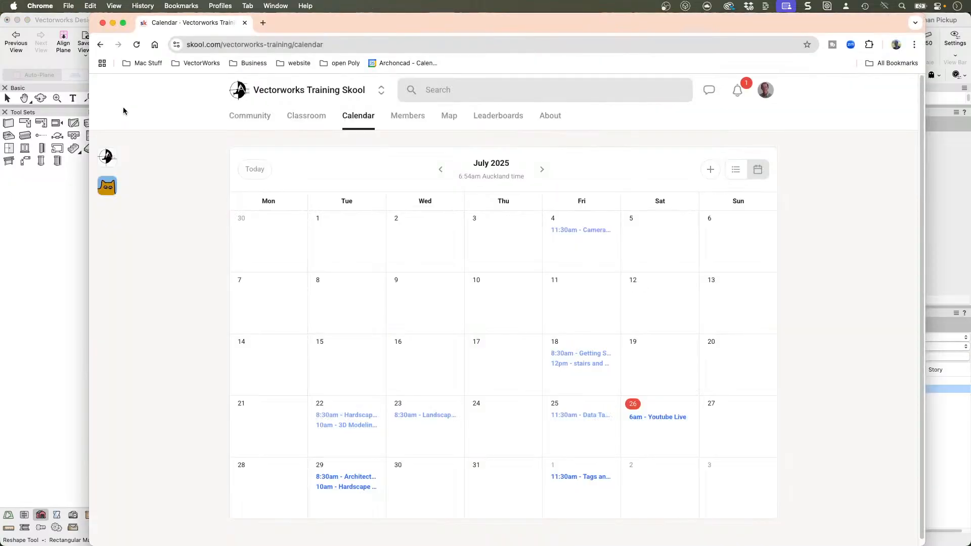
pyautogui.press('super+Tab')
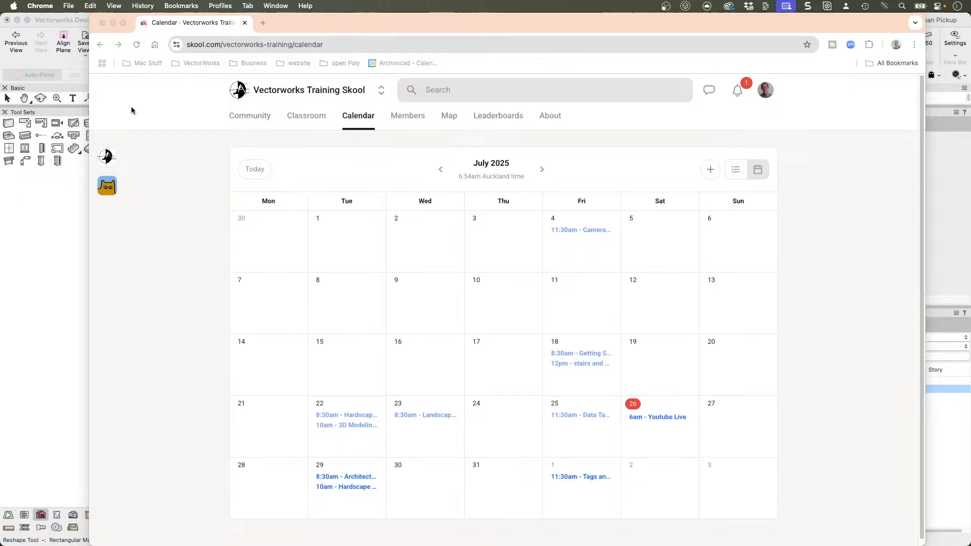